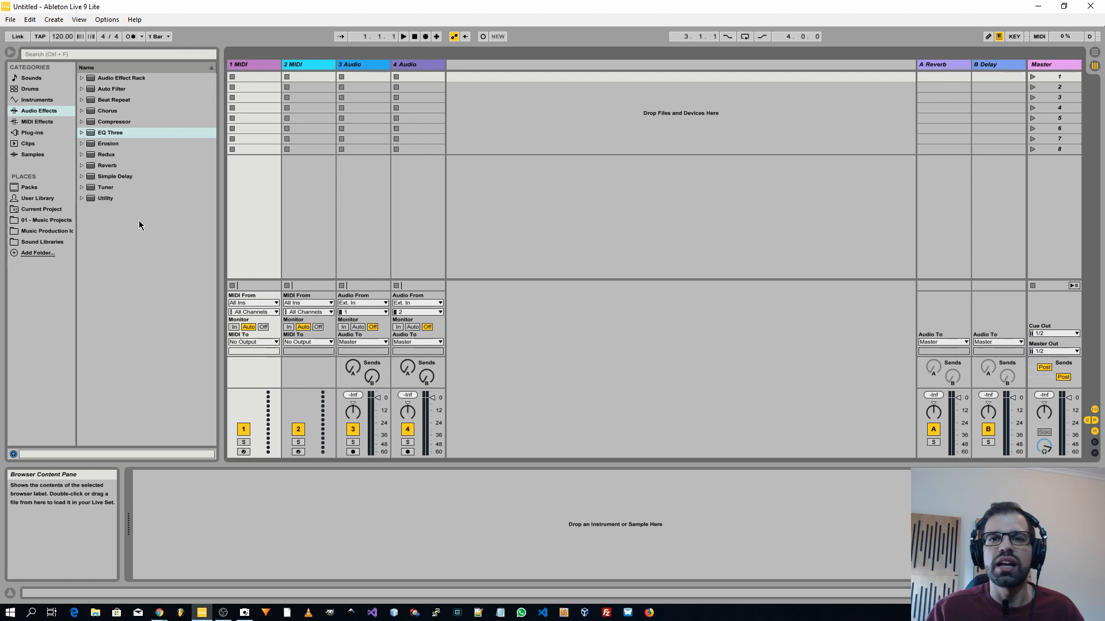
- Examine the contents of the browser categories, from Sounds and Drums through Effects and Plug-ins to Clips and Samples
left_click(36, 99)
left_click(34, 76)
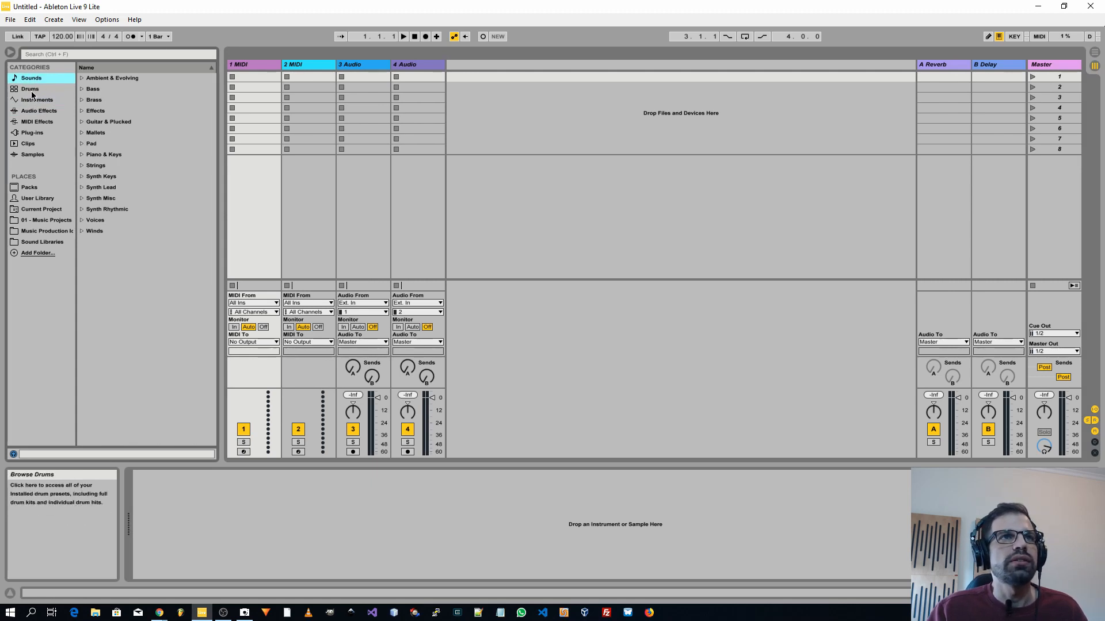
left_click(31, 89)
left_click(38, 101)
left_click(37, 111)
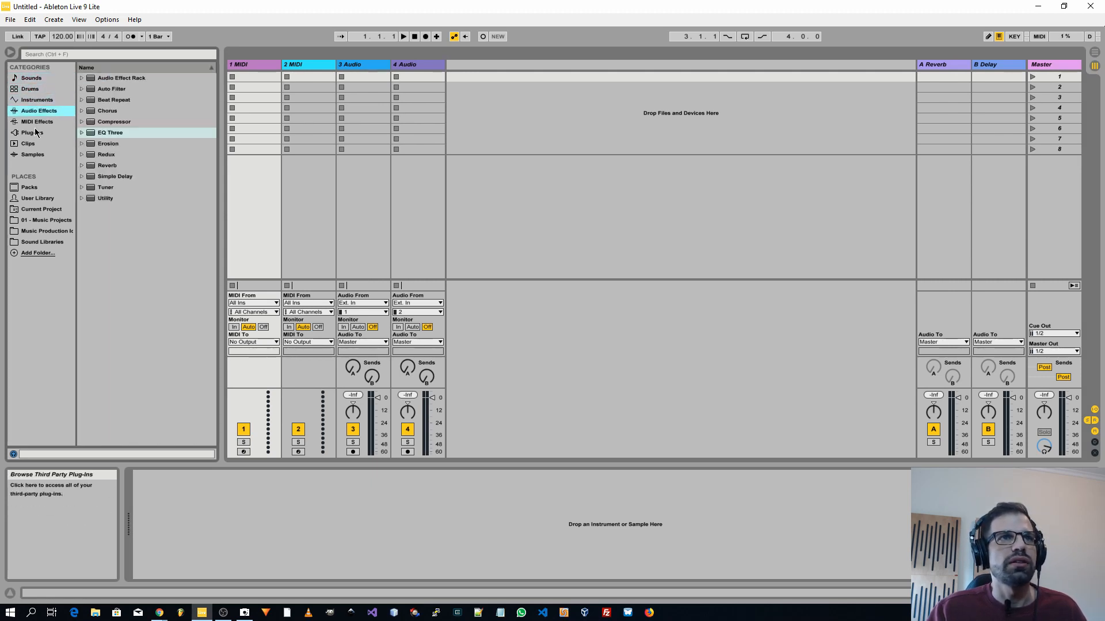
left_click(37, 121)
left_click(33, 133)
left_click(34, 144)
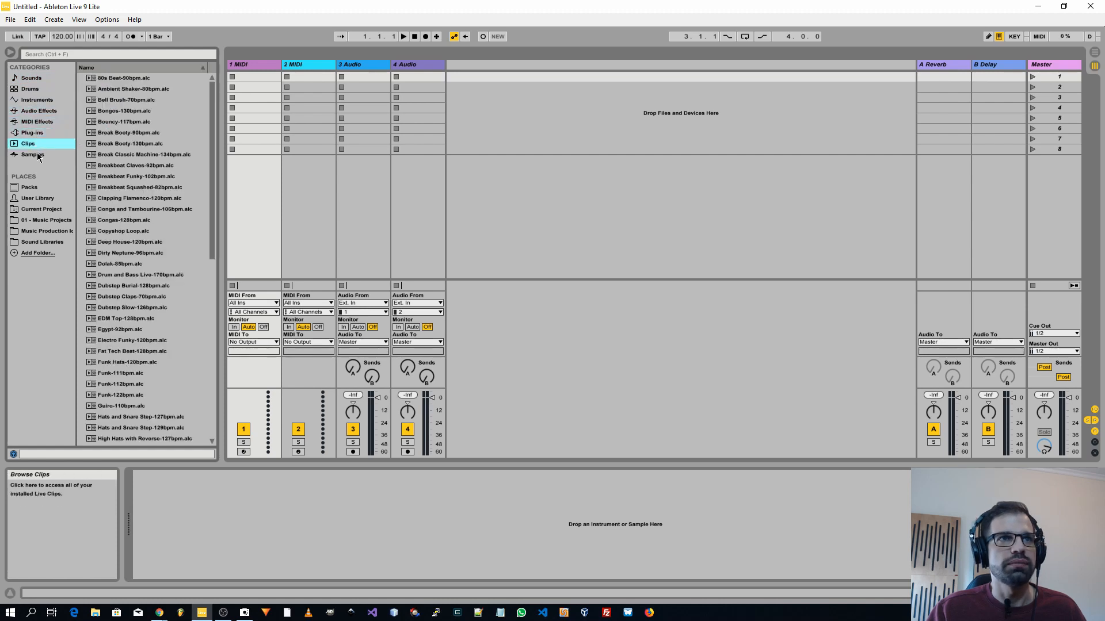
left_click(38, 155)
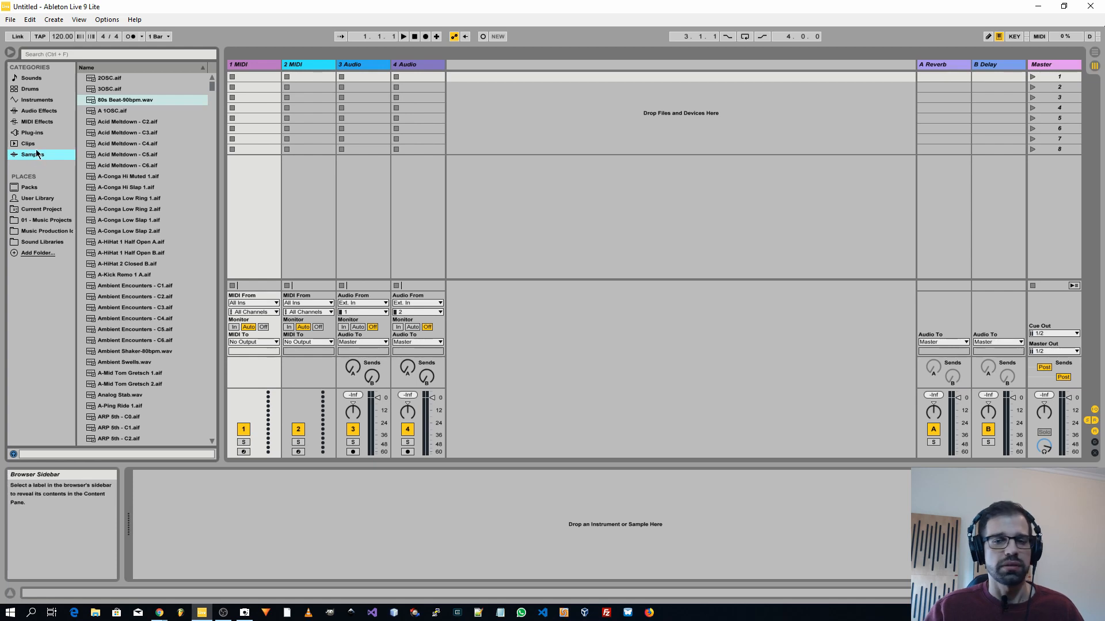
left_click(34, 100)
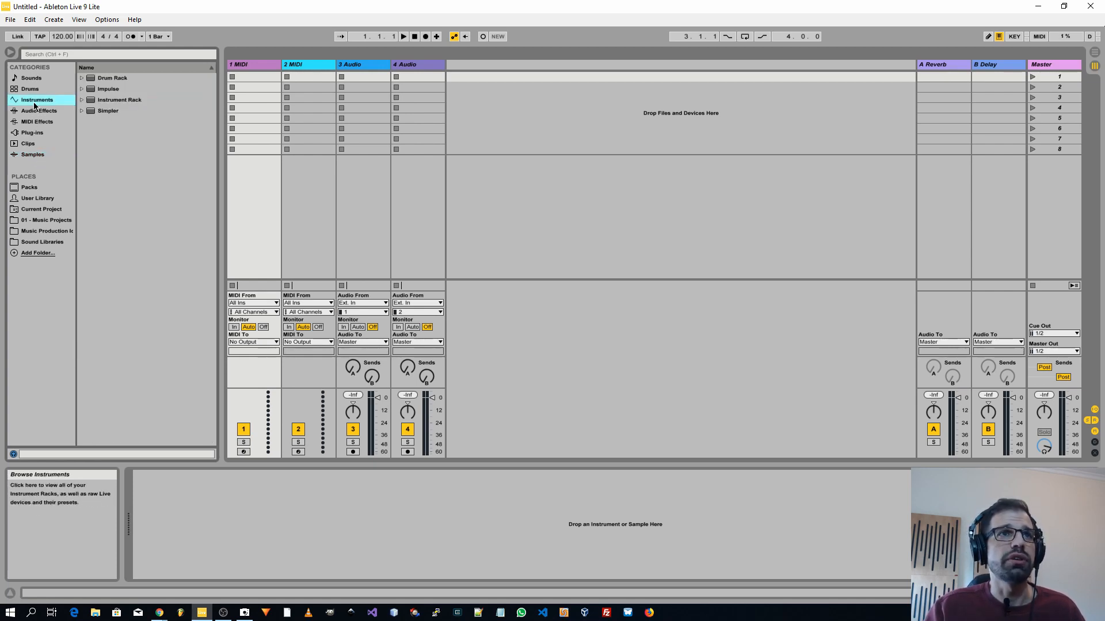
left_click(32, 111)
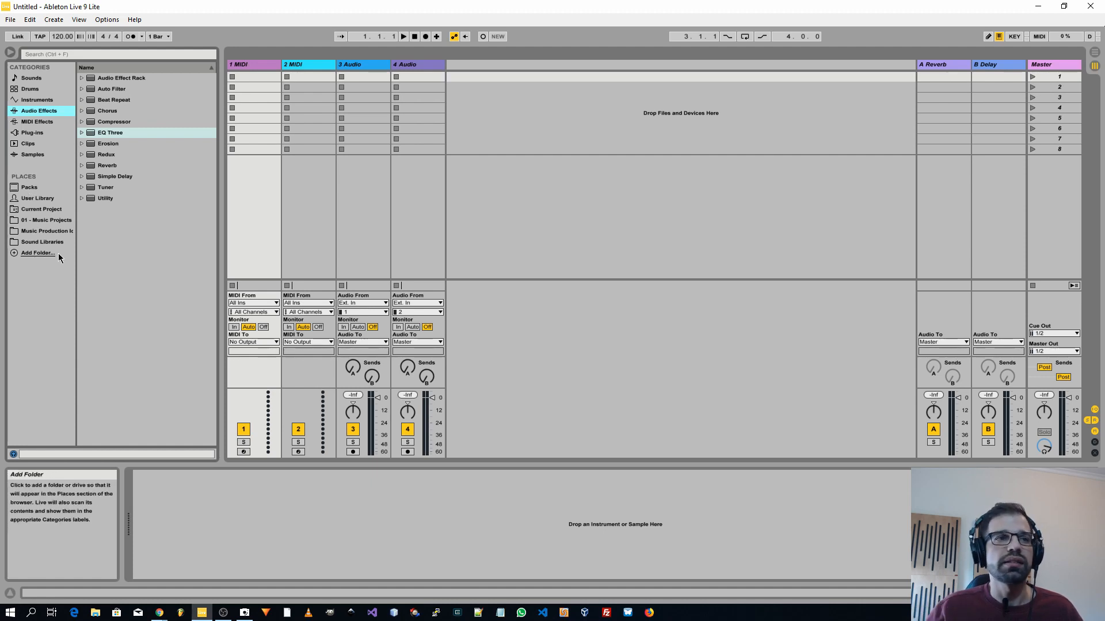
- Look at the Core Library folders under Packs and compare them with the Sounds category
left_click(25, 191)
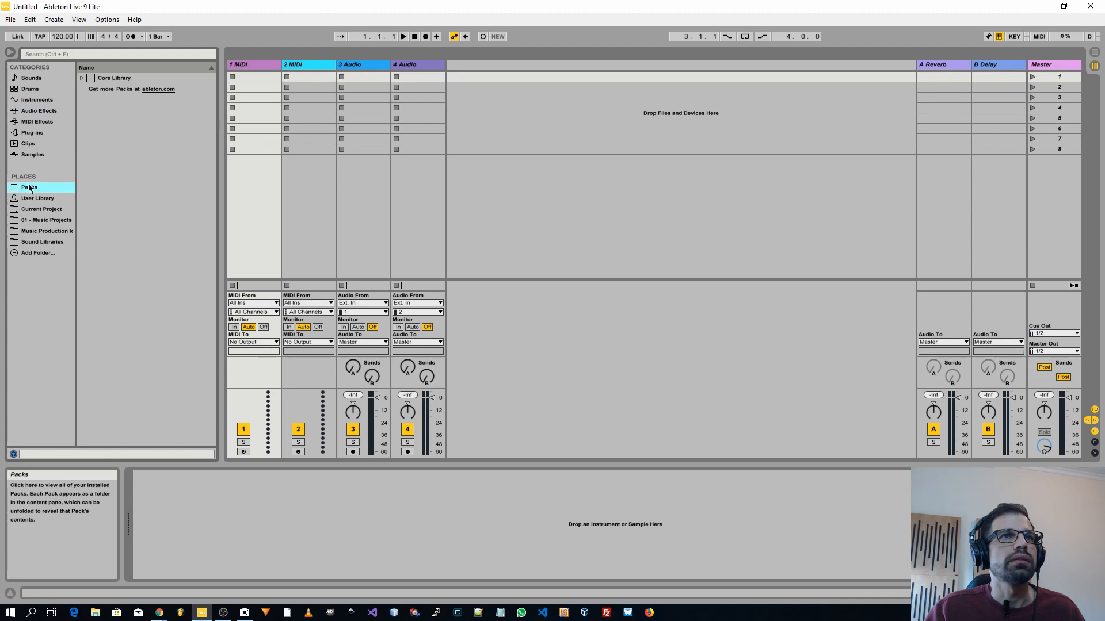
left_click(81, 79)
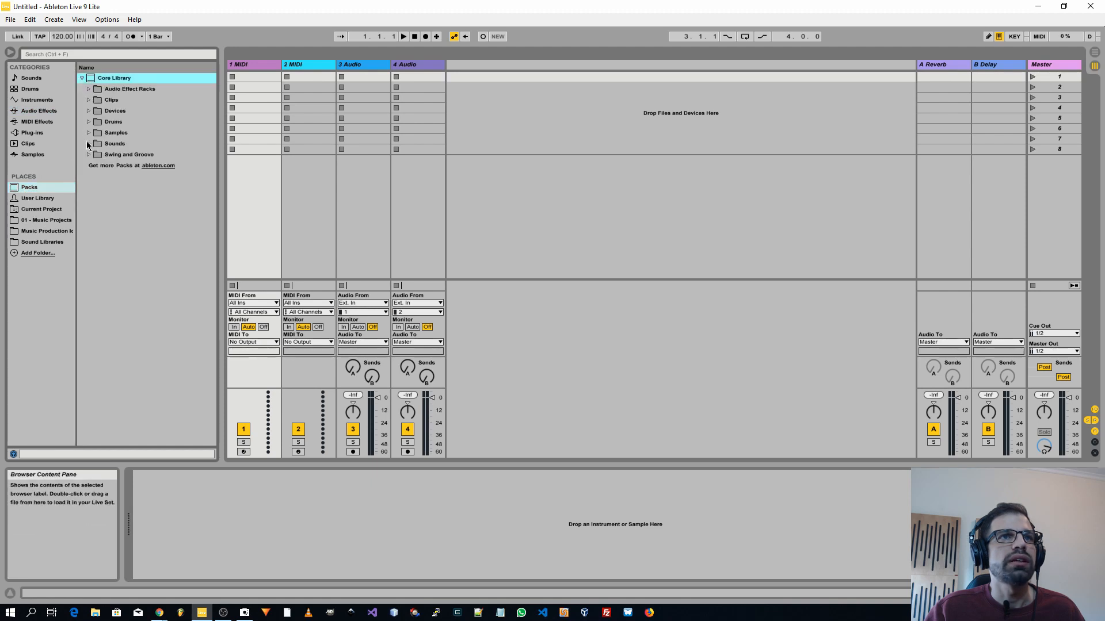
left_click(29, 79)
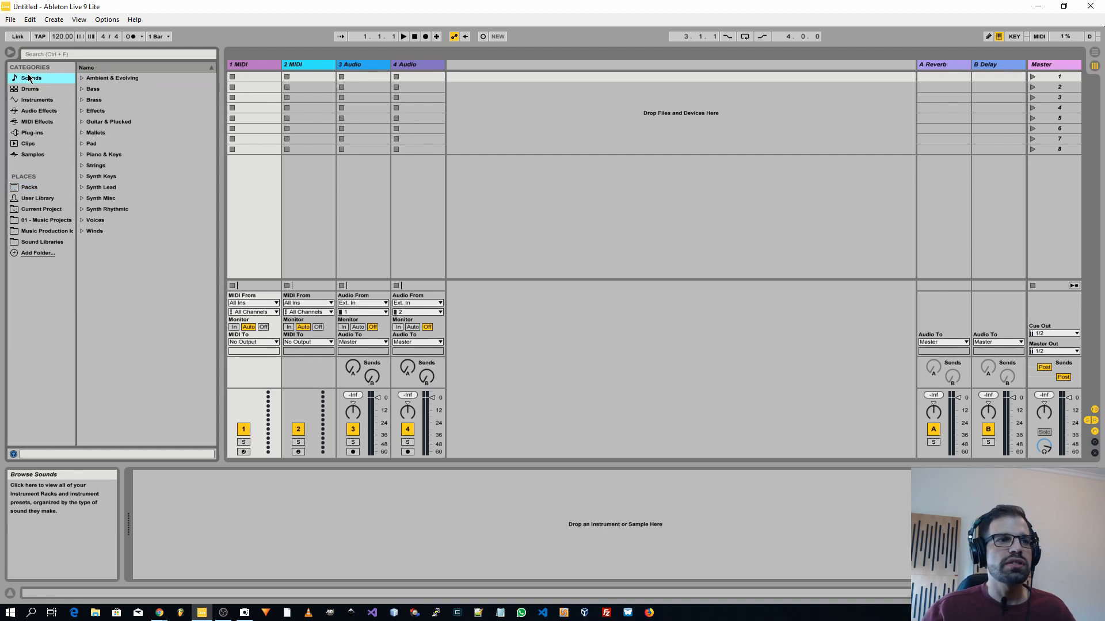
- Preview the Impulse drum kits among the instruments, including Backbeat Room, Blue Thunder Kit, Brainfreeze Kit, Dub Delay and Percussion 2
left_click(48, 101)
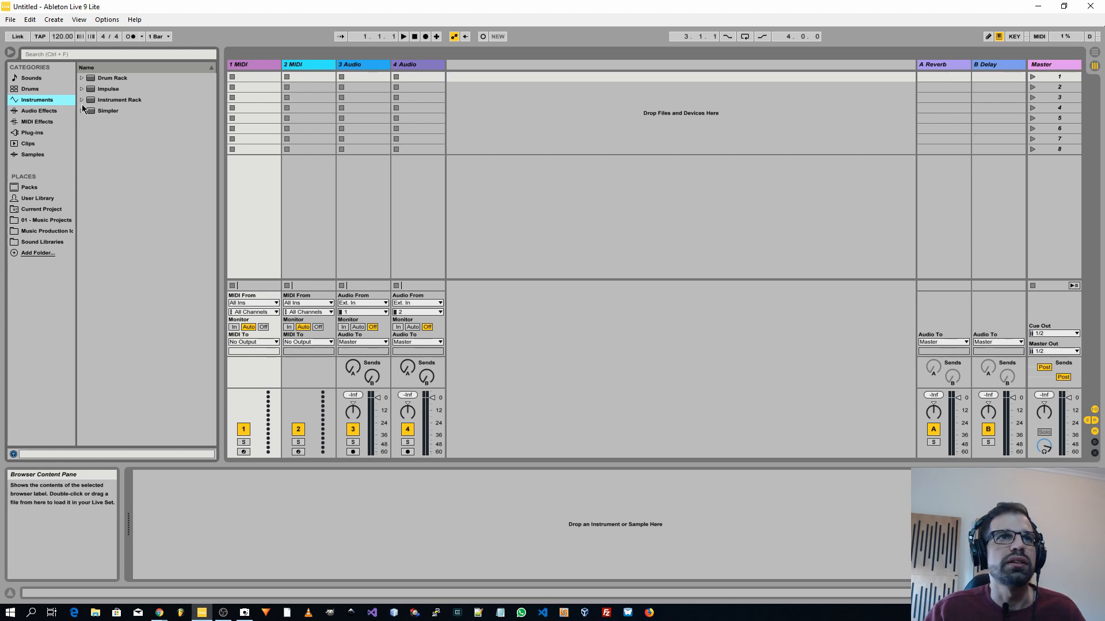
left_click(85, 77)
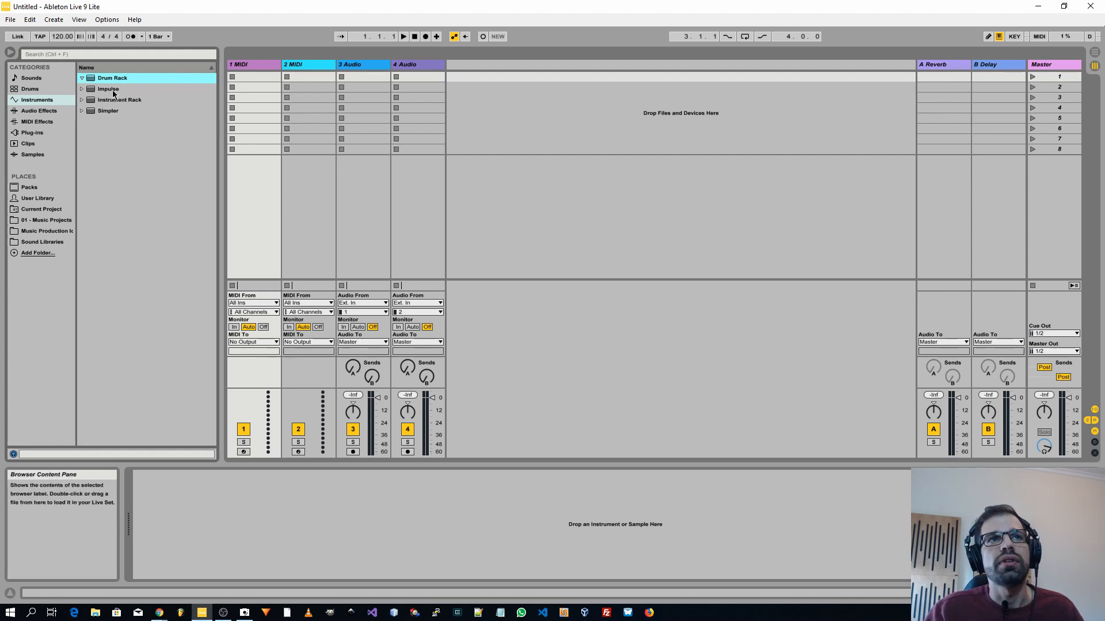
left_click(82, 90)
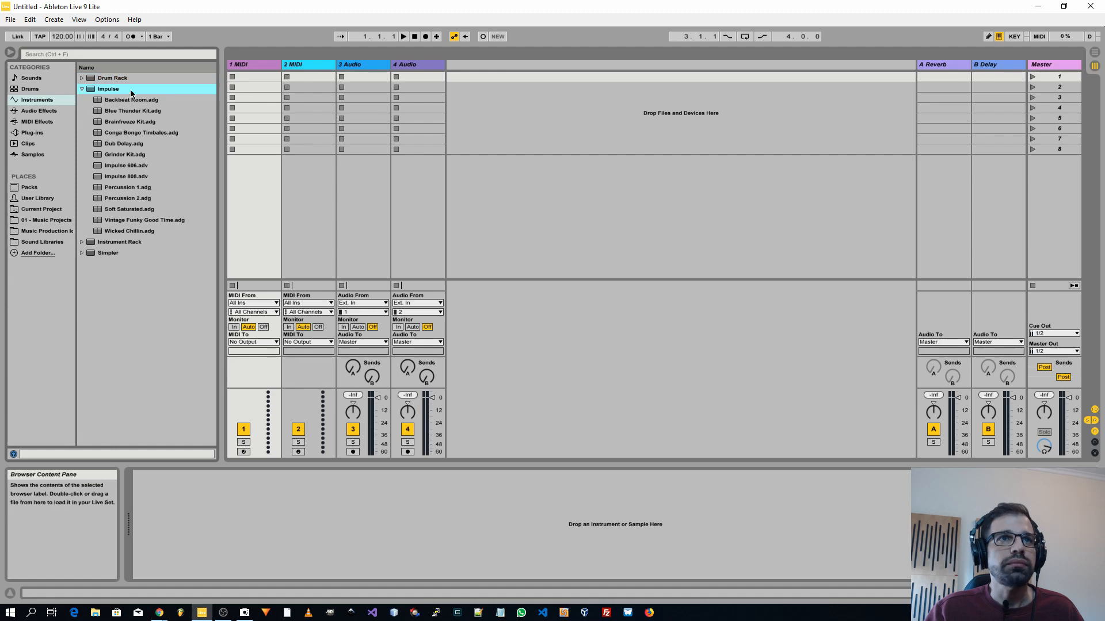
left_click(122, 102)
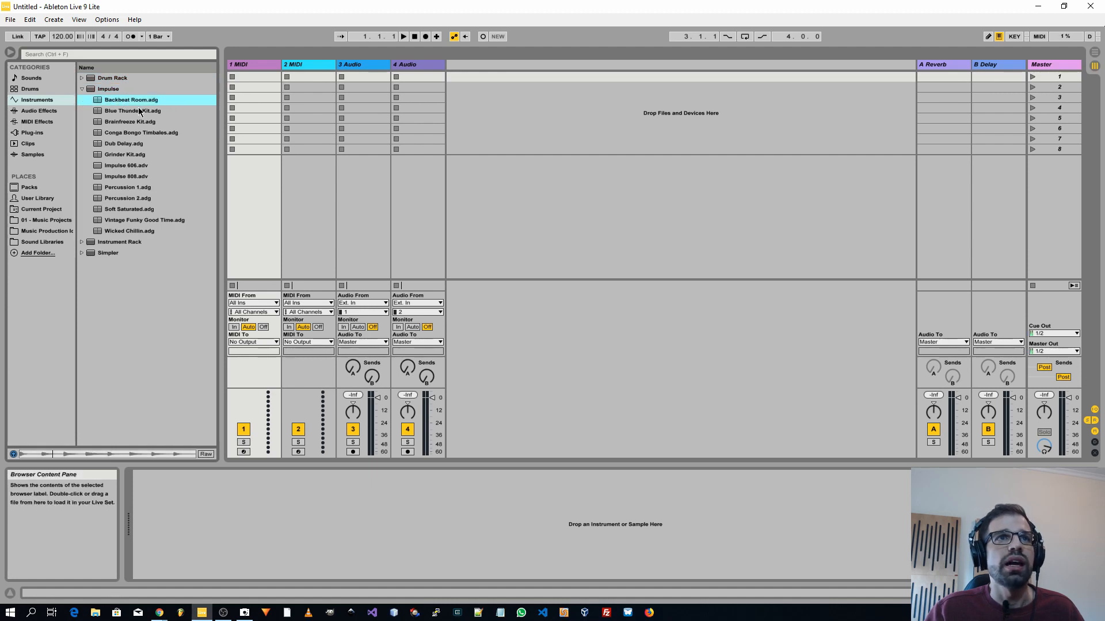
left_click(128, 112)
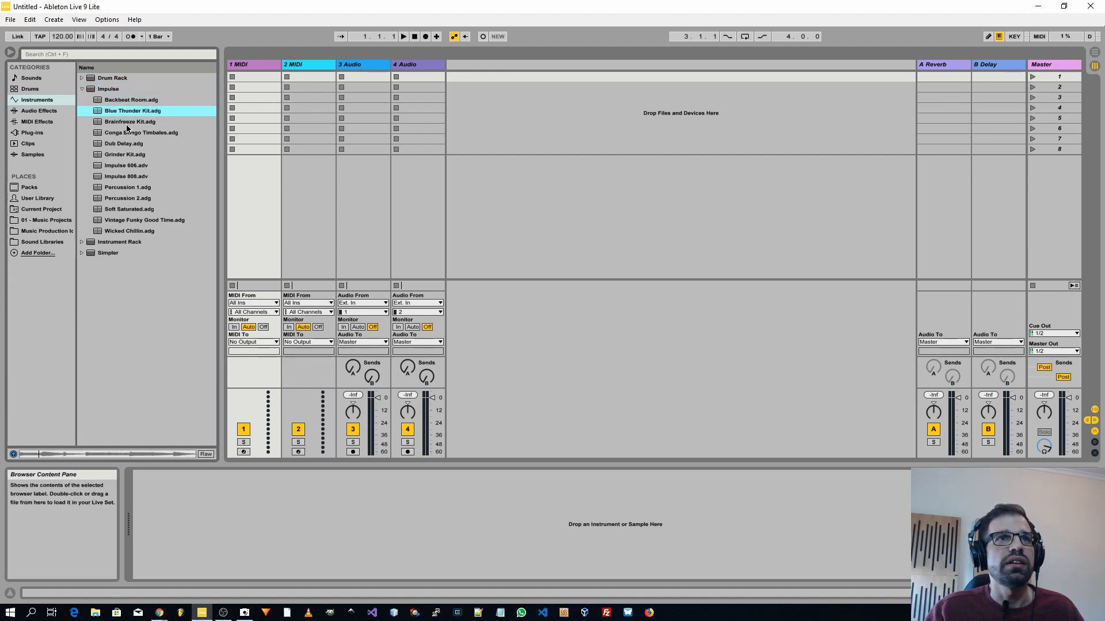
left_click(127, 124)
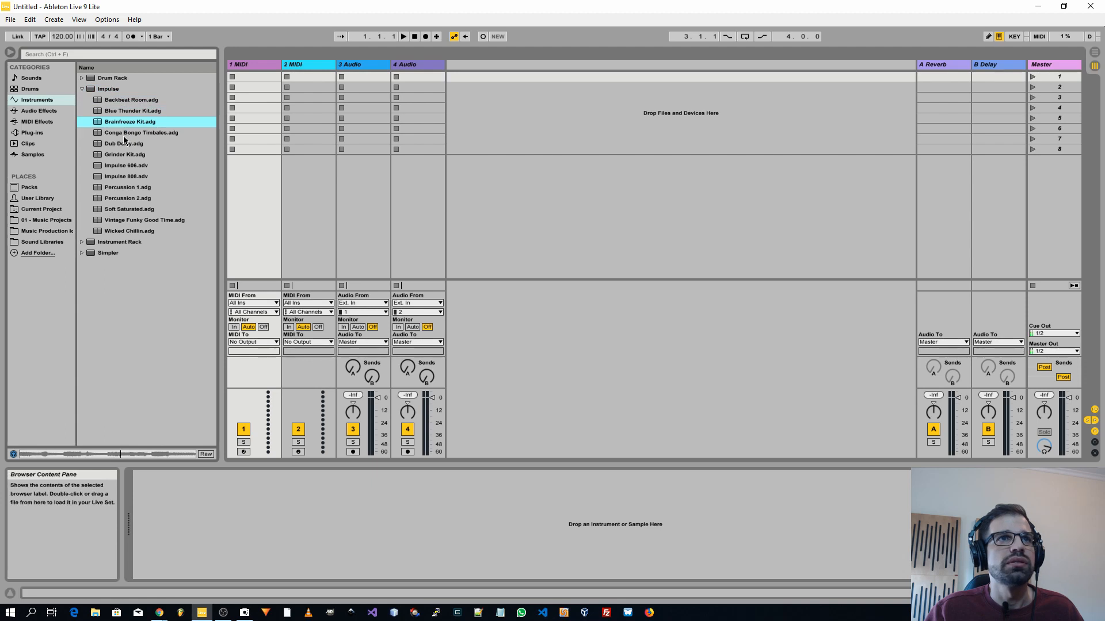
left_click(123, 136)
left_click(123, 144)
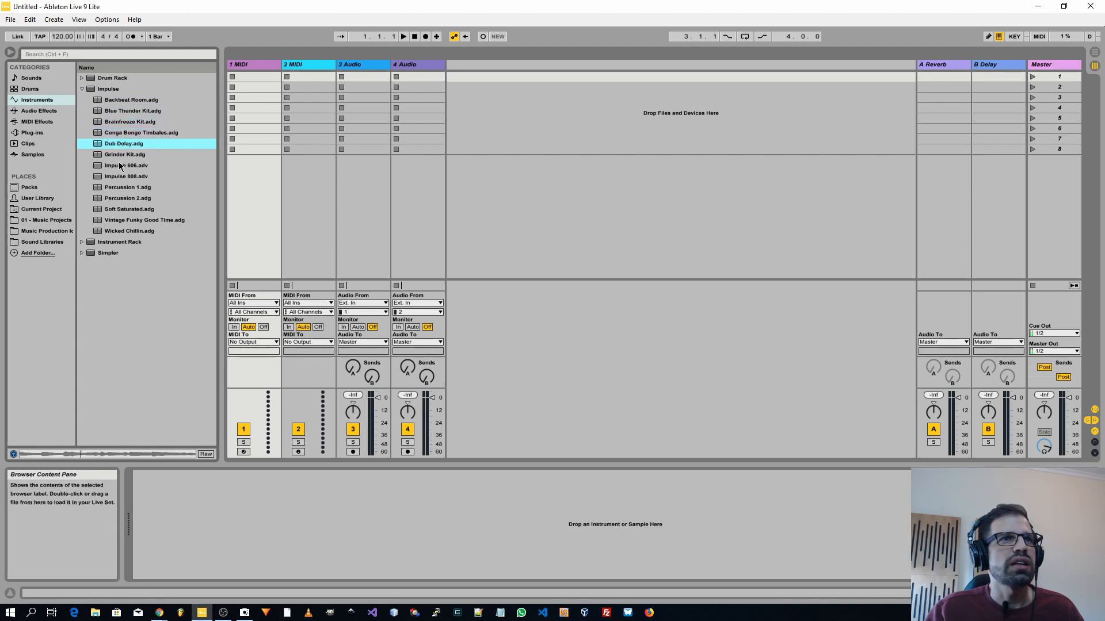
left_click(118, 159)
left_click(119, 198)
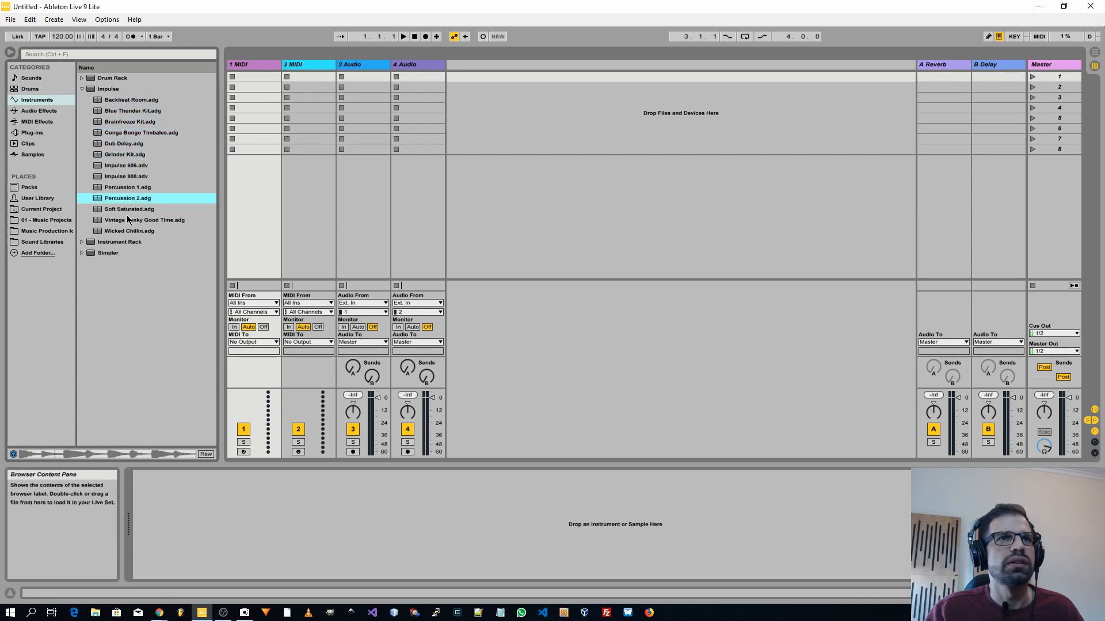
left_click(118, 211)
- Load the Backbeat Room kit onto the first MIDI track and play a test note on it
left_click_drag(109, 100, 251, 76)
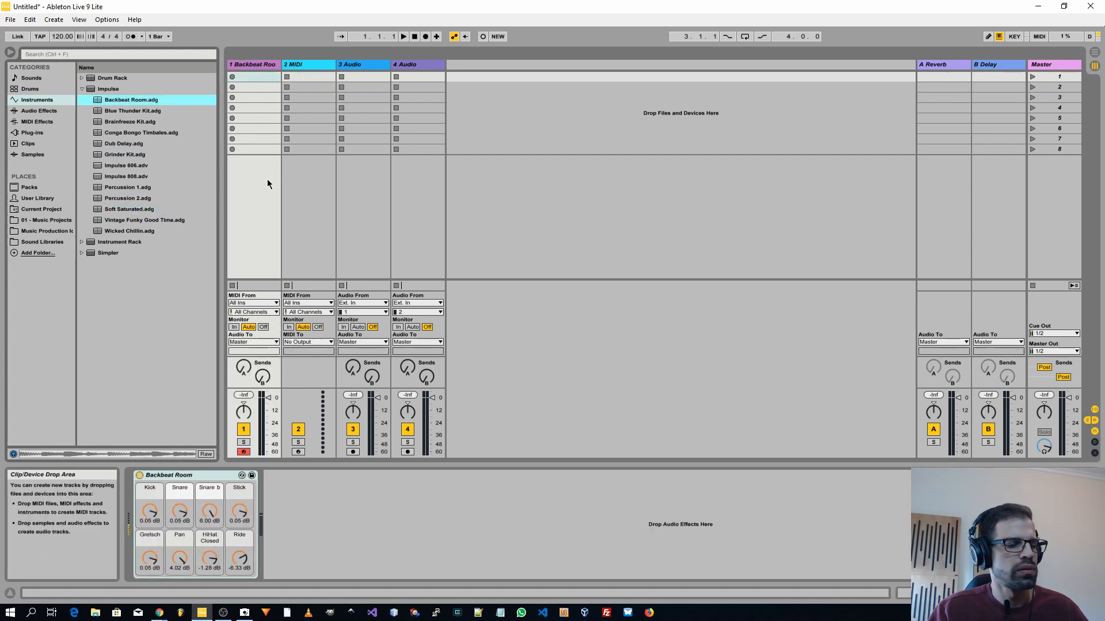
key("a")
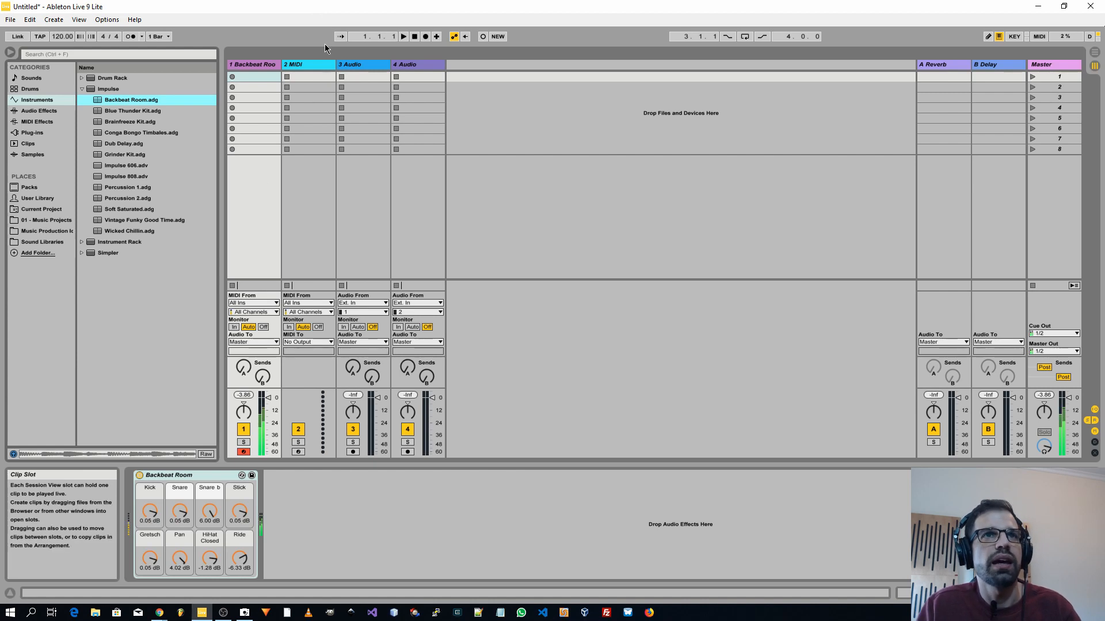
left_click(250, 63)
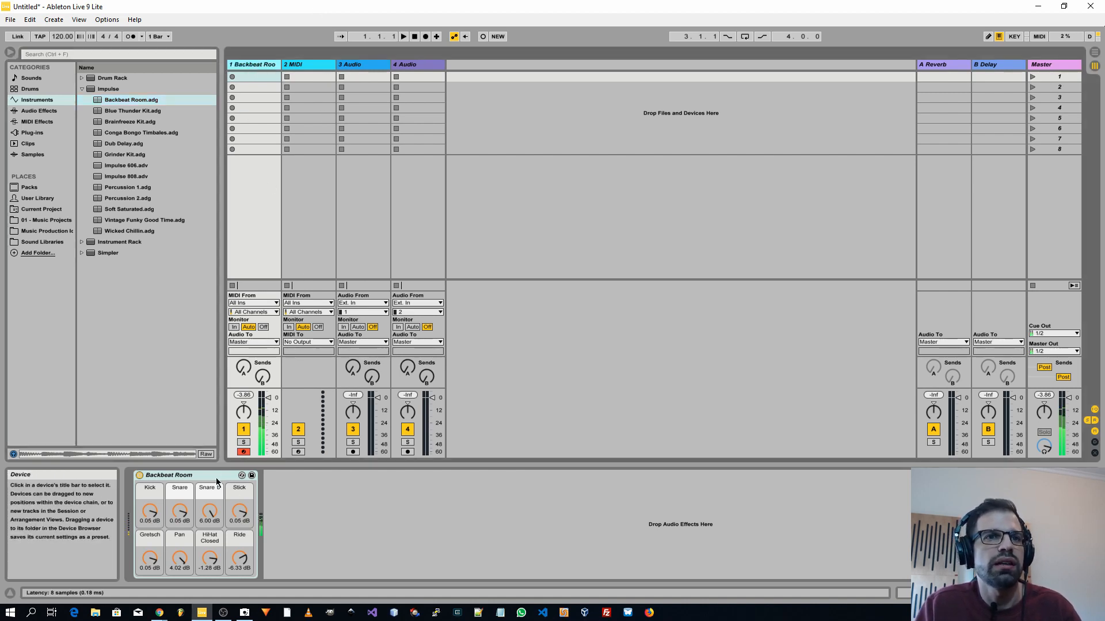
double_click(185, 476)
double_click(137, 517)
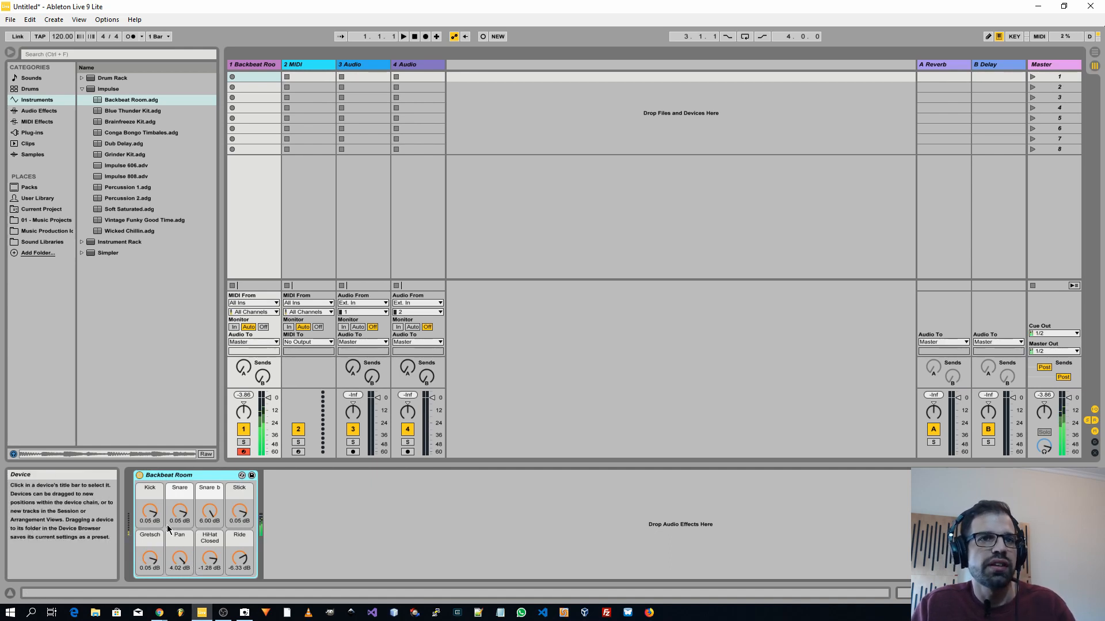
- Preview the Blue Thunder Kit and load it as the instrument of the first MIDI track
left_click(117, 114)
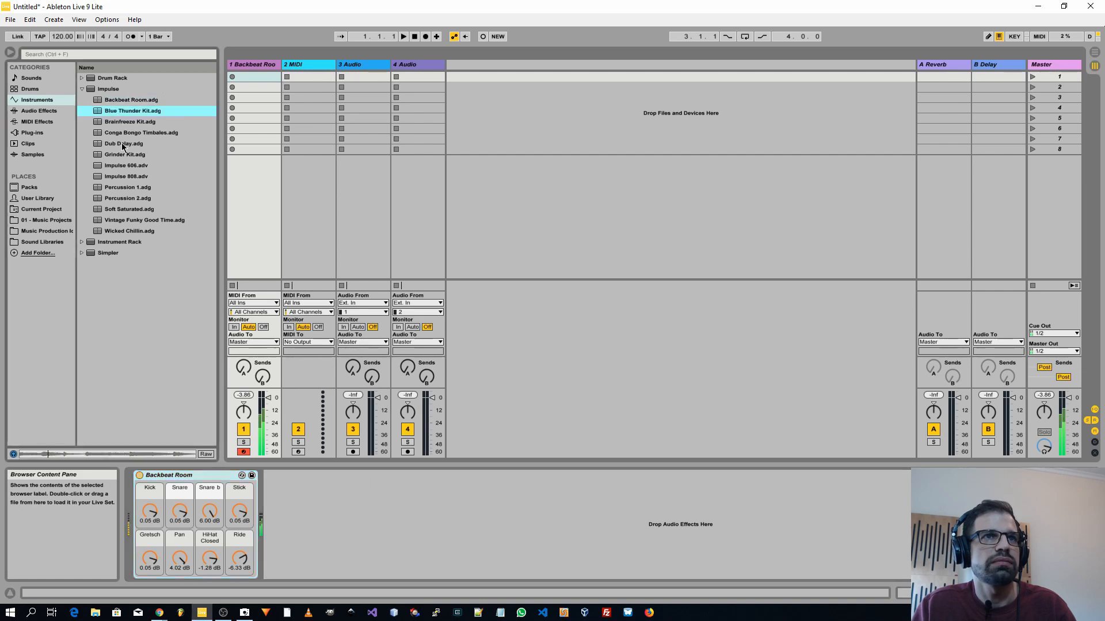
left_click_drag(123, 112, 252, 65)
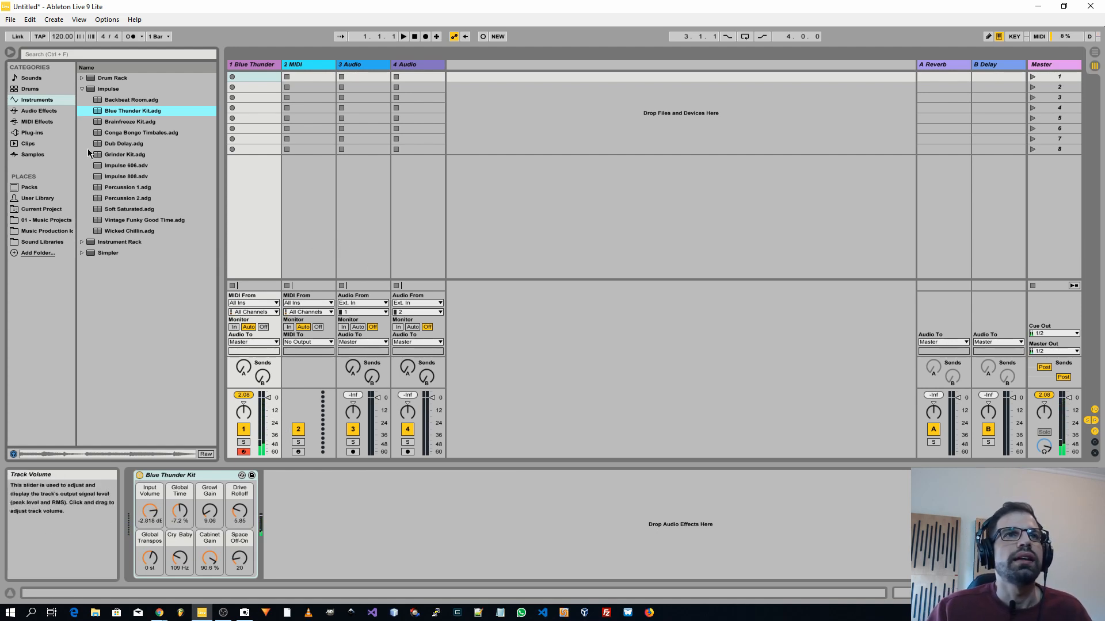
- Preview the Vintage Funky Good Time, Wicked Chillin and Soft Saturated kits of Impulse
left_click(107, 90)
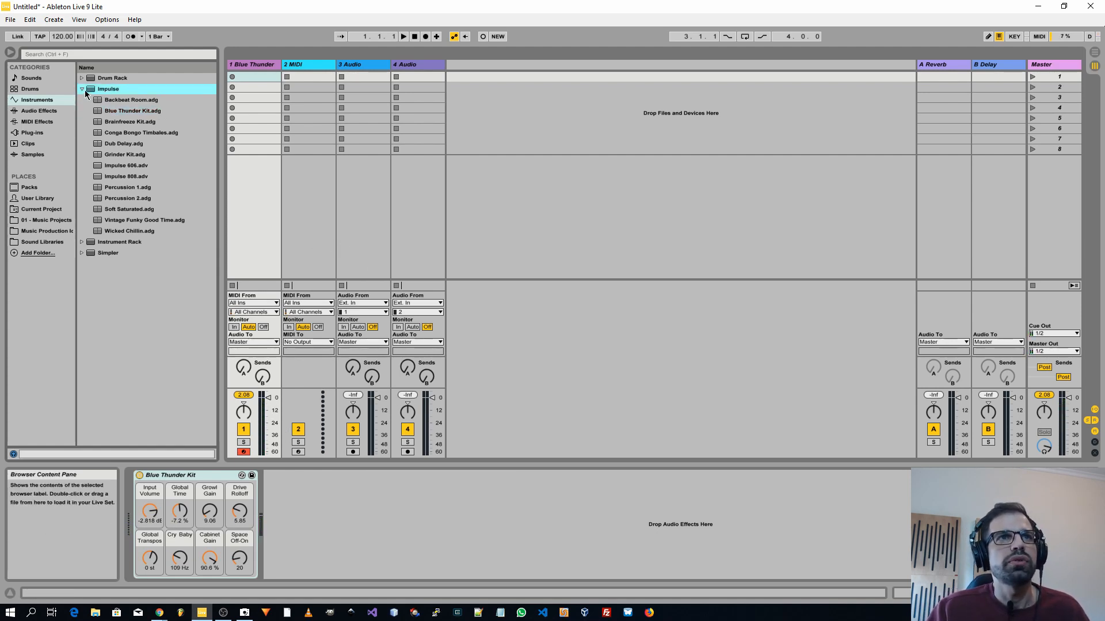
left_click(138, 224)
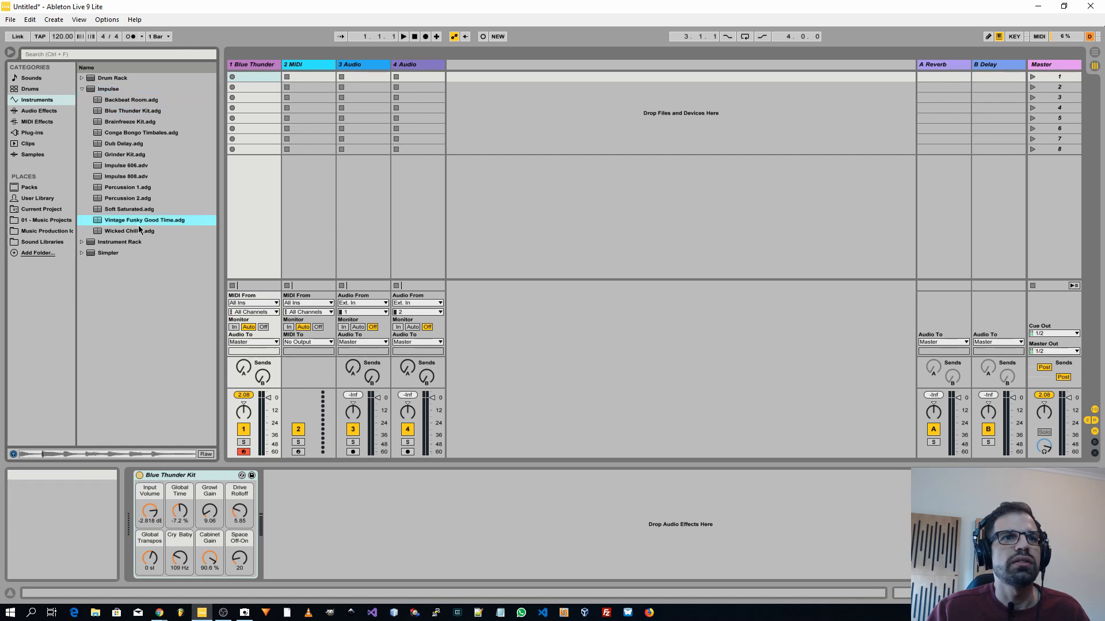
left_click(133, 233)
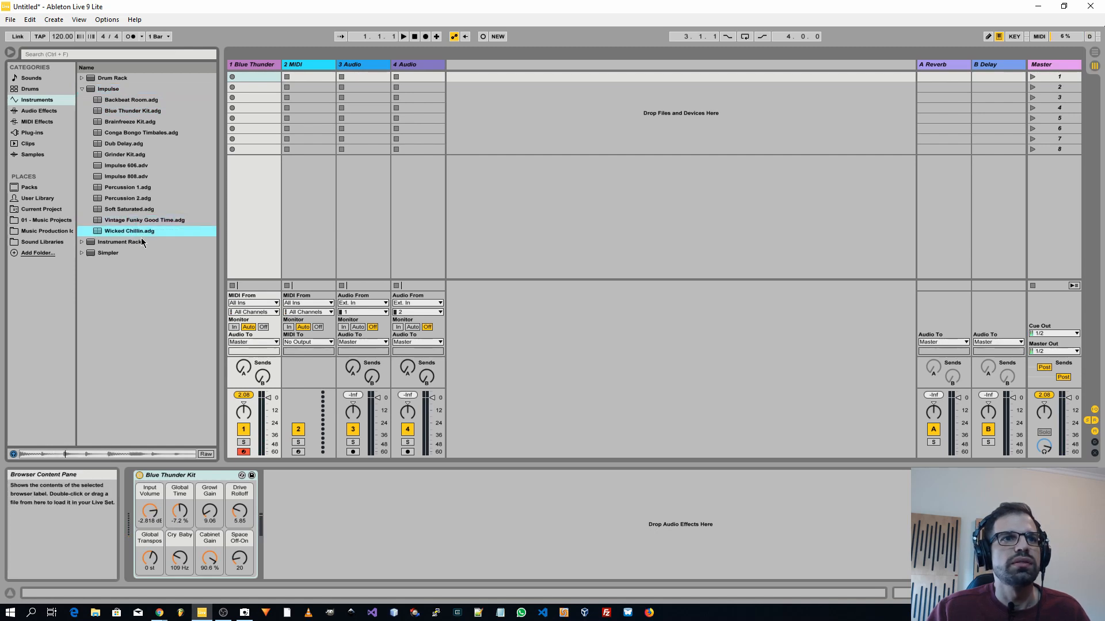
left_click(133, 212)
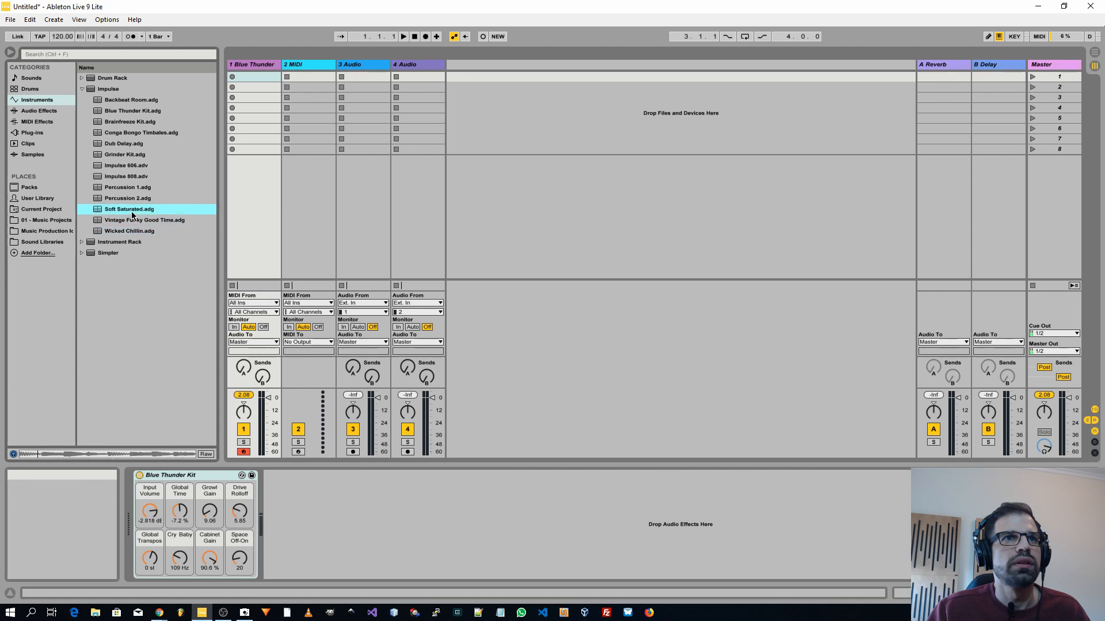
- Collapse the Impulse presets and look at the Instrument Rack categories, such as Ambient & Evolving
left_click(82, 88)
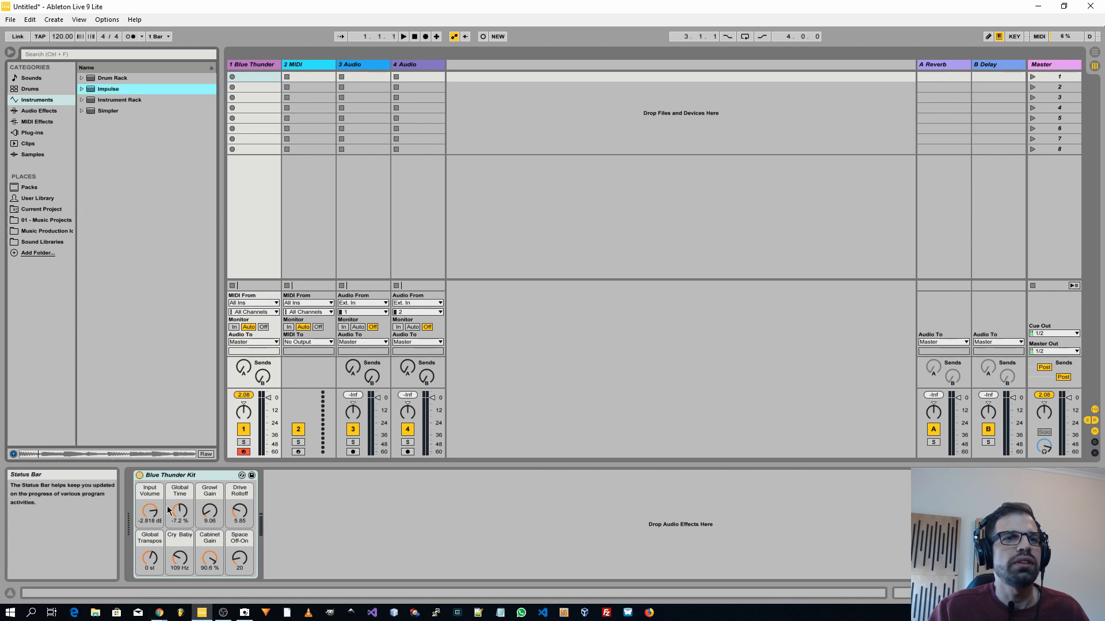
left_click(84, 100)
left_click(108, 112)
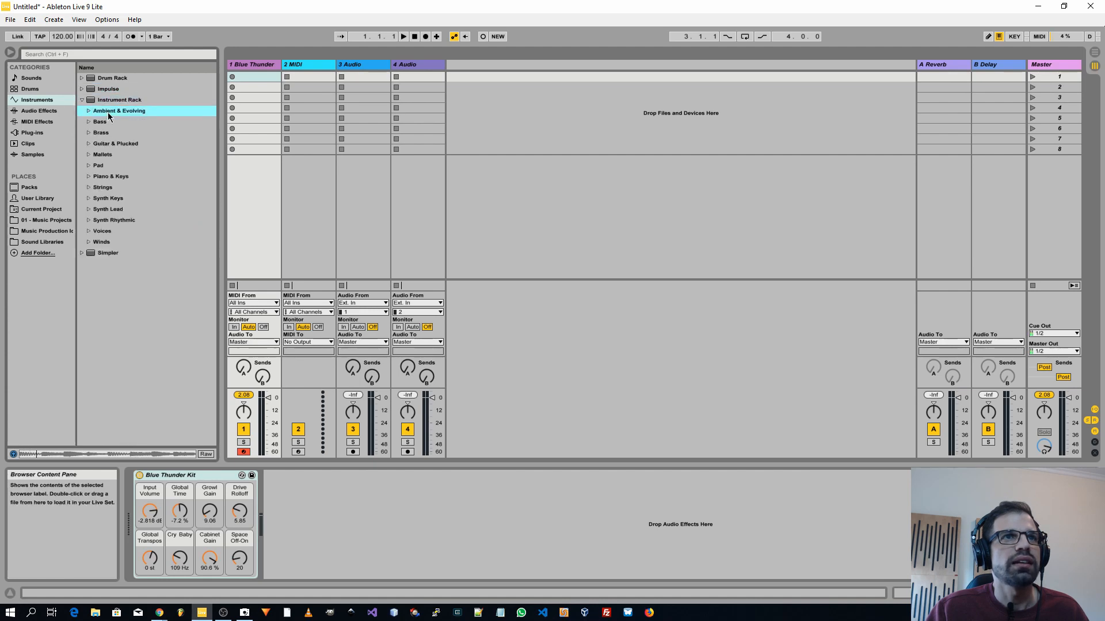
- Set the tempo of the Live Set to 140 BPM
left_click(247, 77)
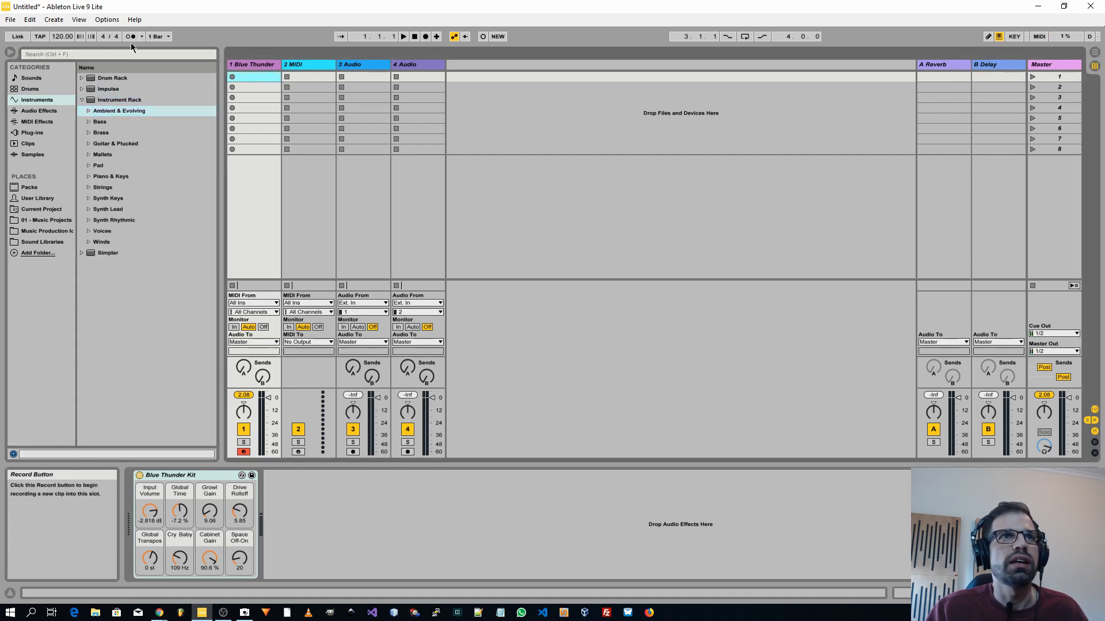
left_click_drag(58, 37, 57, 15)
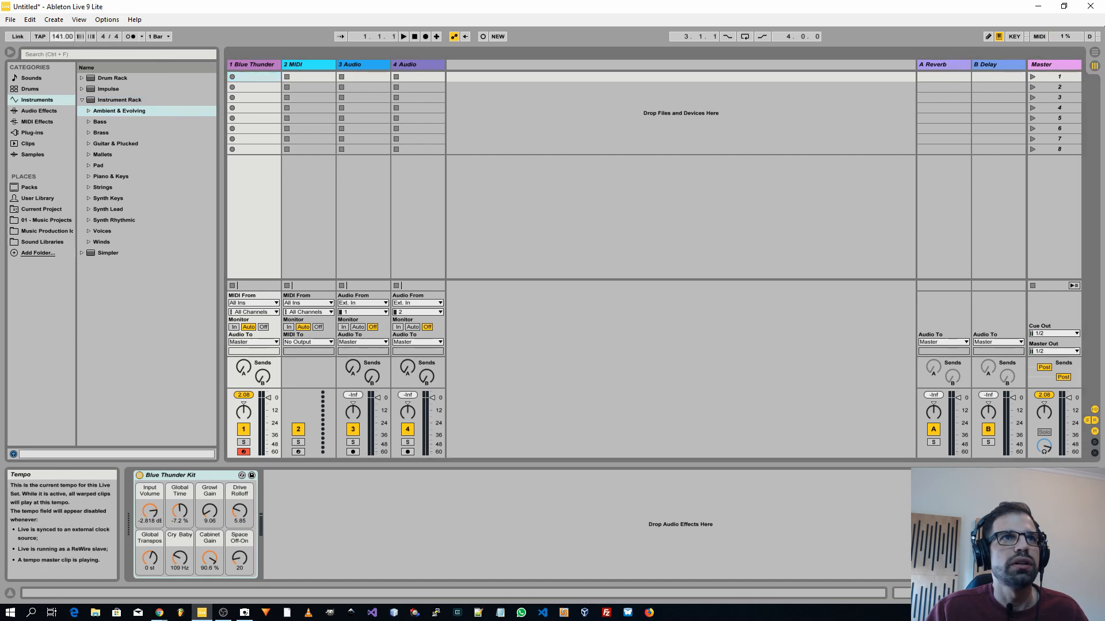
- Turn on the metronome, stop the test playback, and set the recording count-in to 1 Bar
left_click(131, 37)
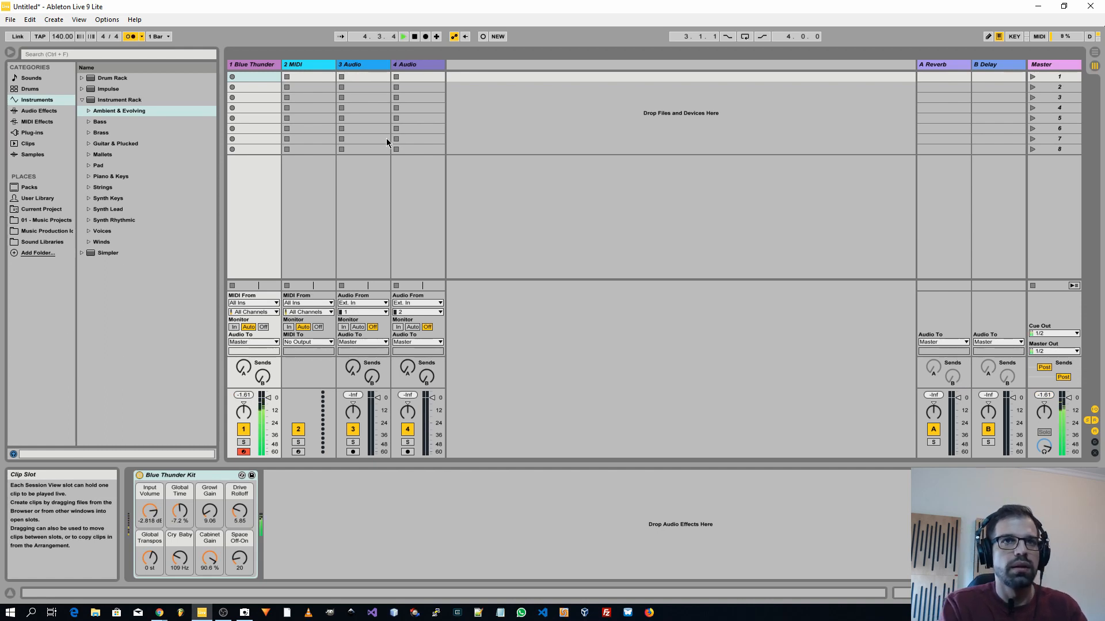
key("space")
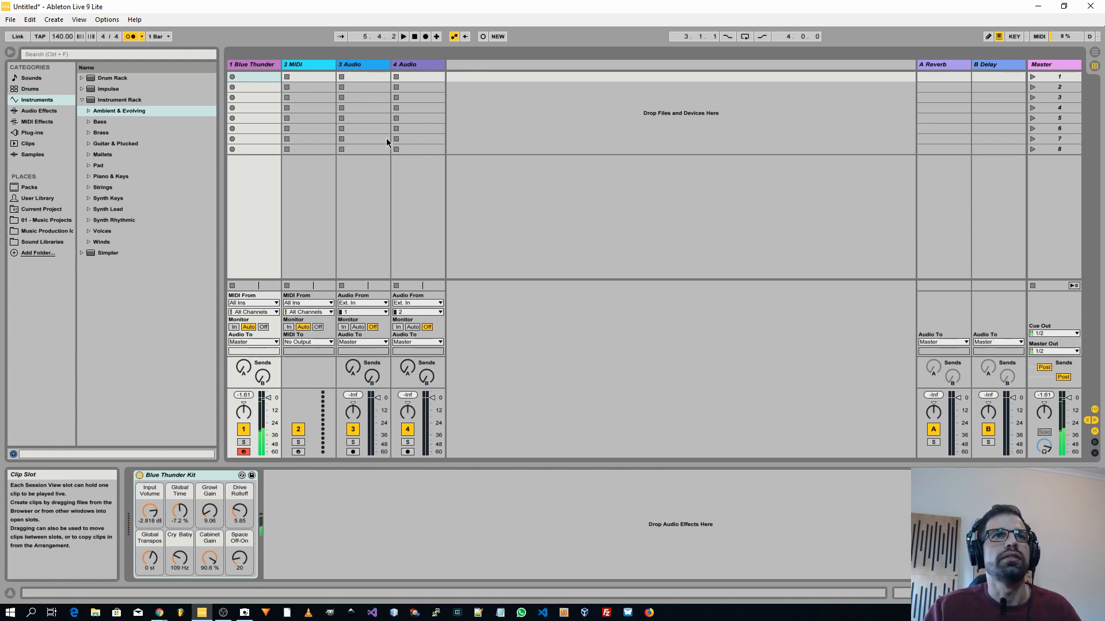
left_click(142, 37)
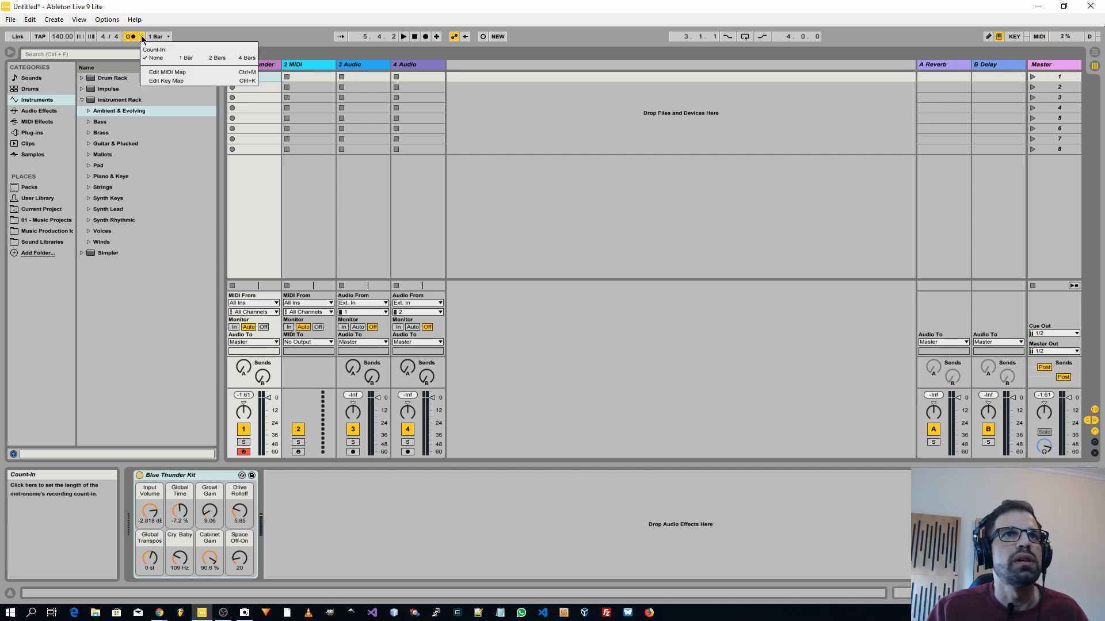
left_click(187, 57)
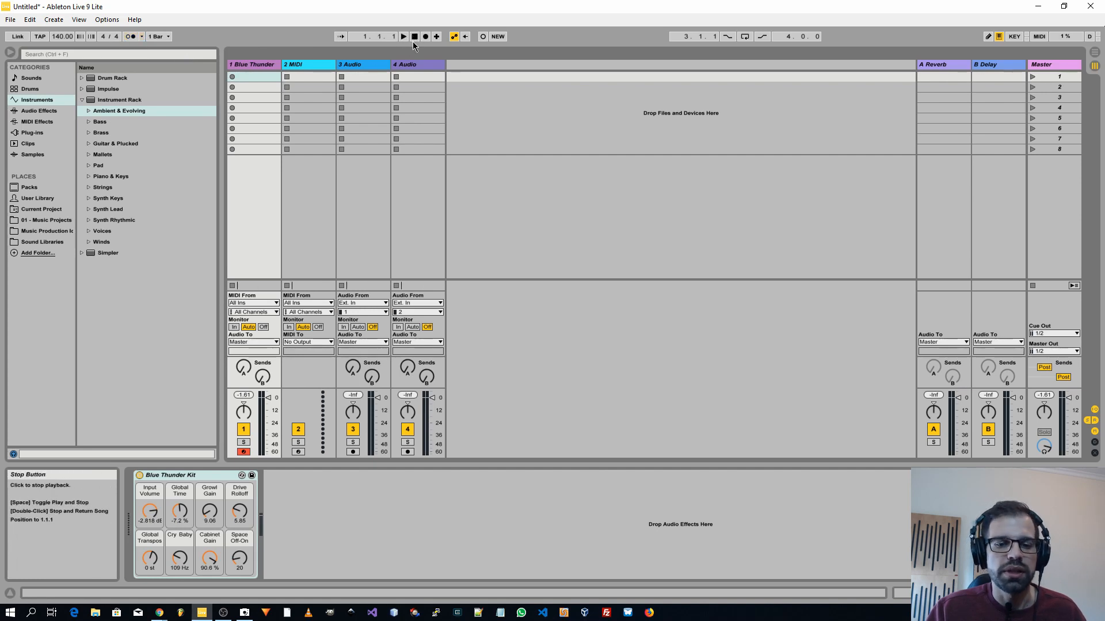
- Record a drum pattern into the first clip slot of the Blue Thunder track, stop playback and open the clip's notes
left_click(232, 77)
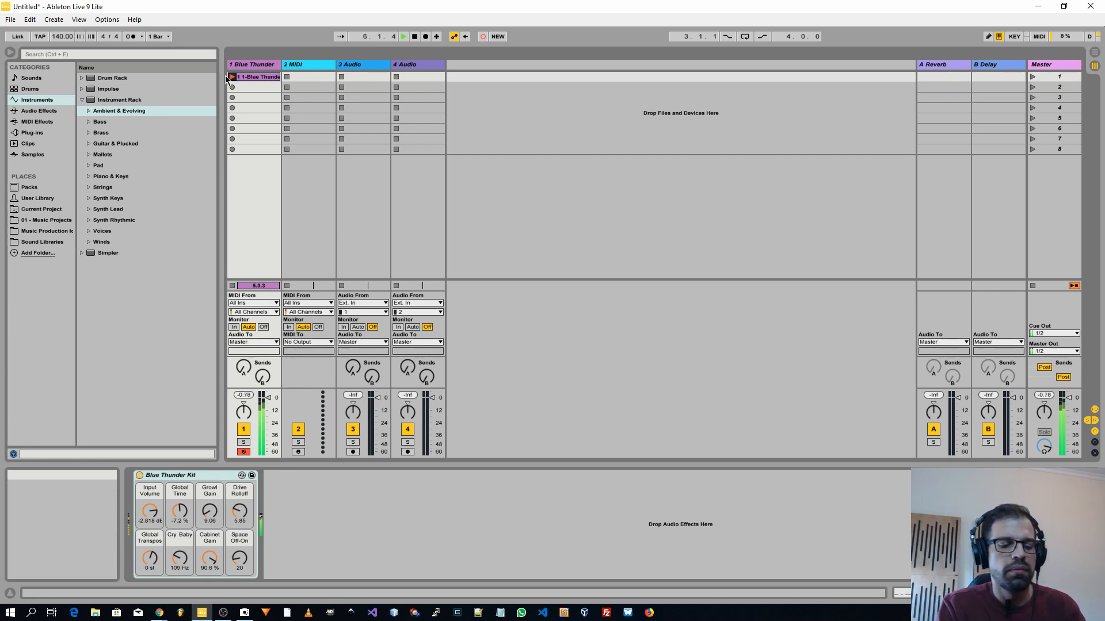
key("space")
double_click(260, 76)
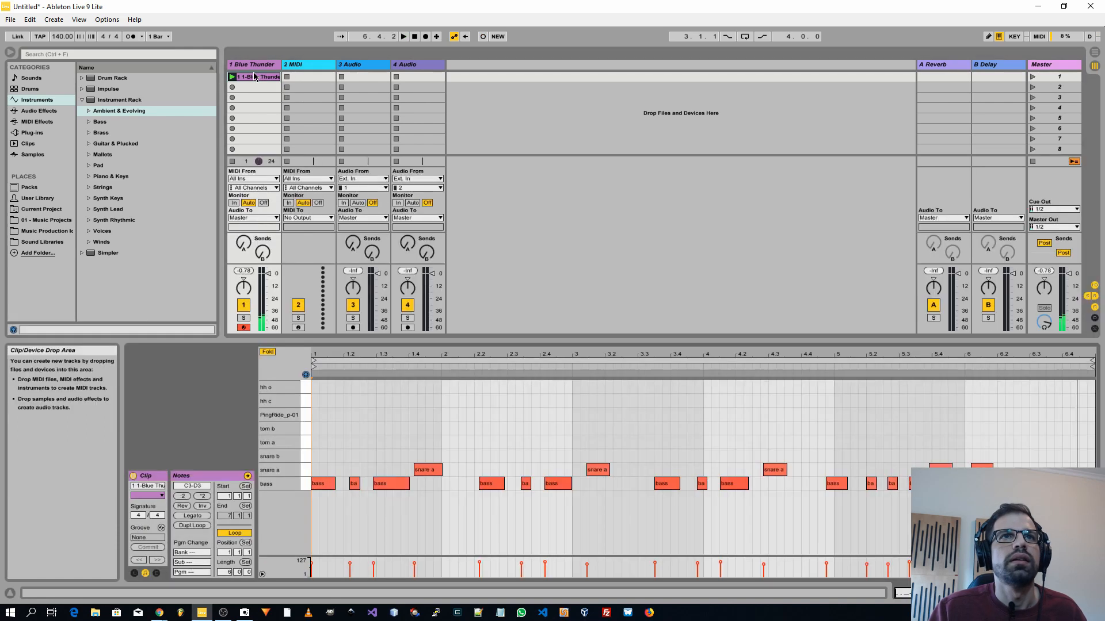
left_click(574, 451)
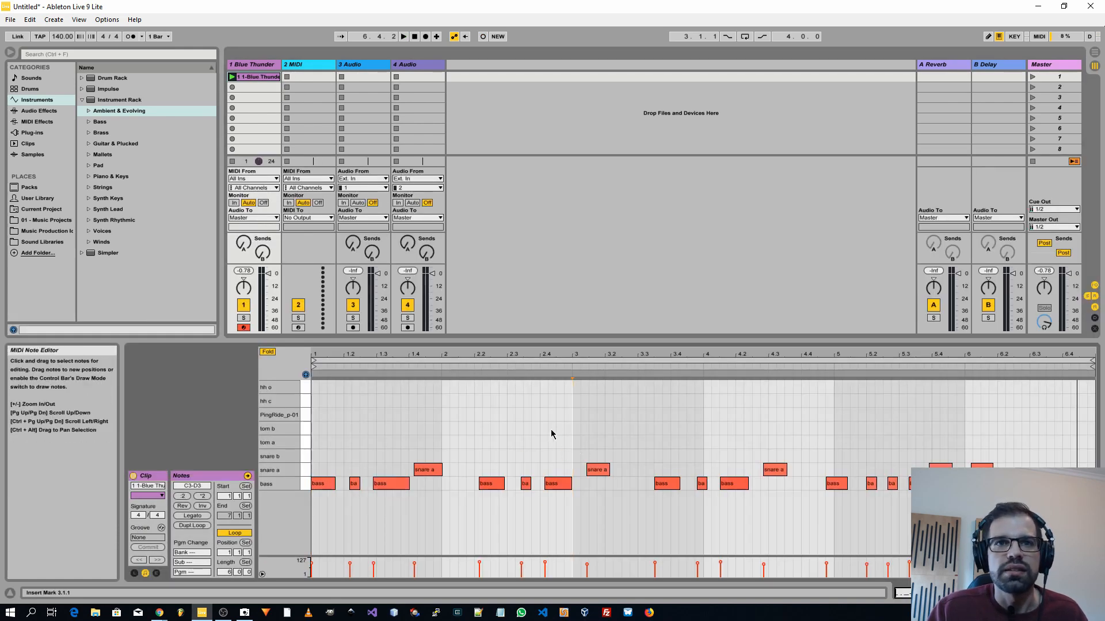
left_click_drag(1034, 435, 365, 525)
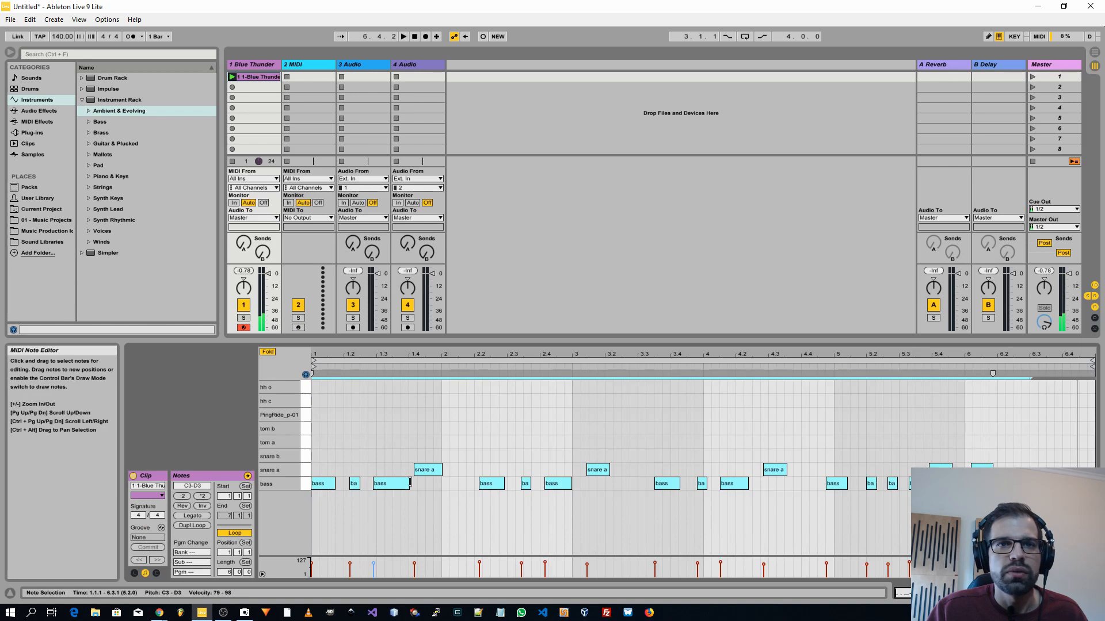
left_click(385, 439)
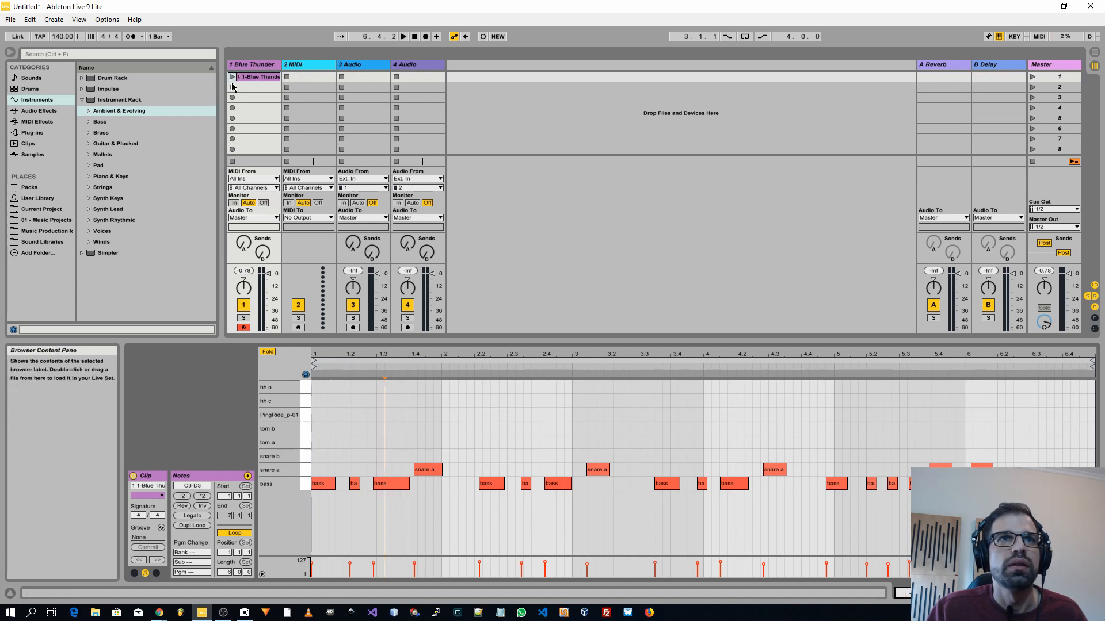
- Play the recorded clip back and tap the tempo in along with it at 141 BPM
key("space")
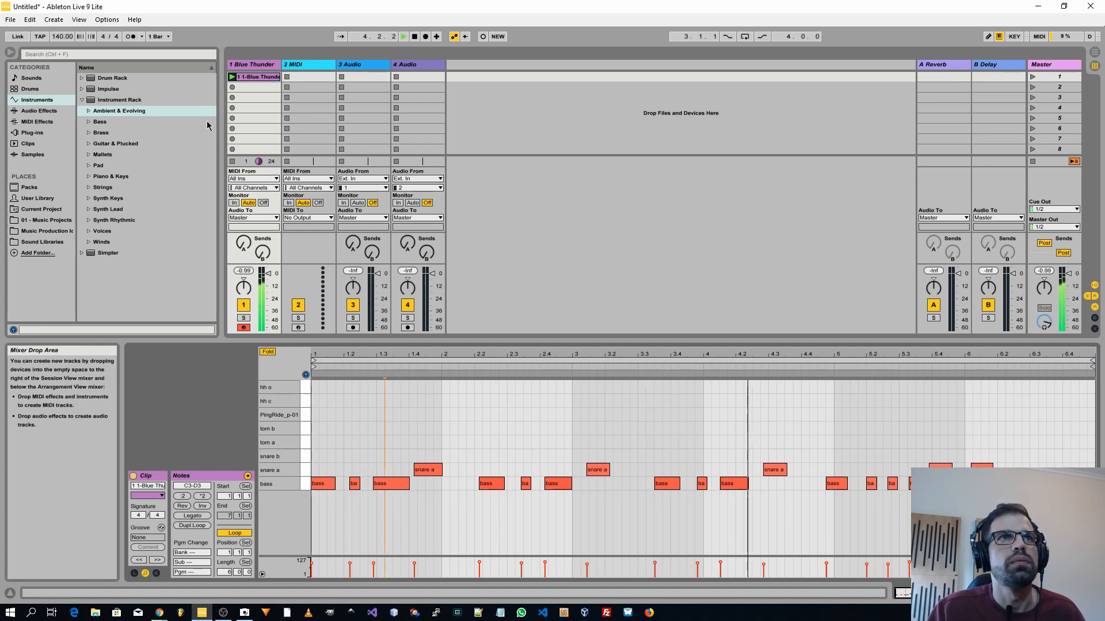
left_click(40, 36)
left_click(40, 37)
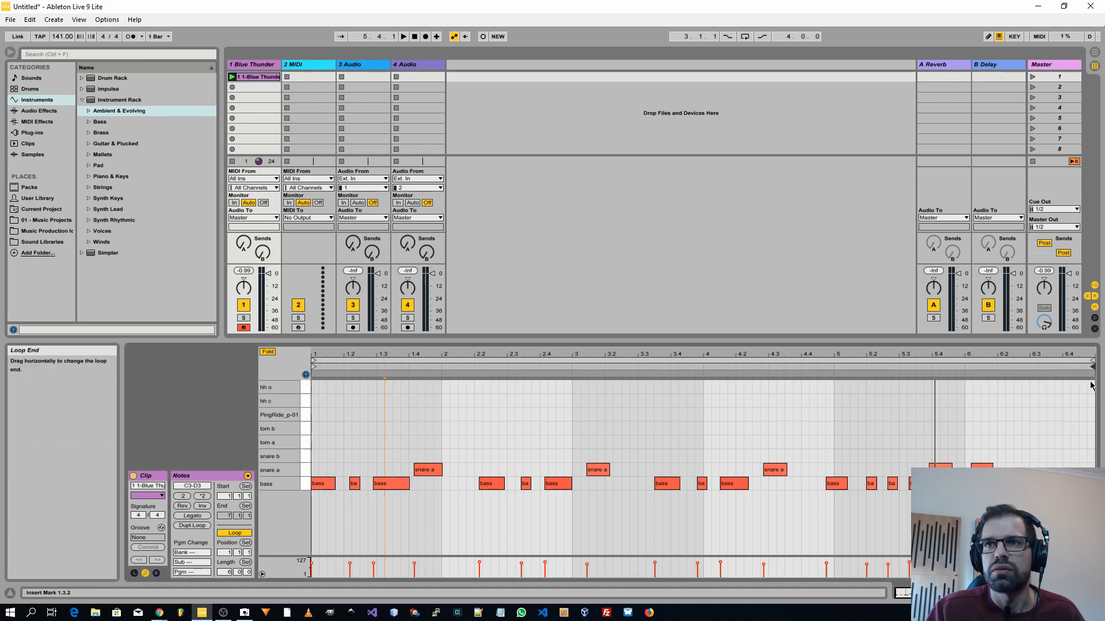
- Compress all notes in time so the pattern fits within four bars, and shorten the clip's loop to end at bar 5
left_click_drag(1015, 406, 314, 488)
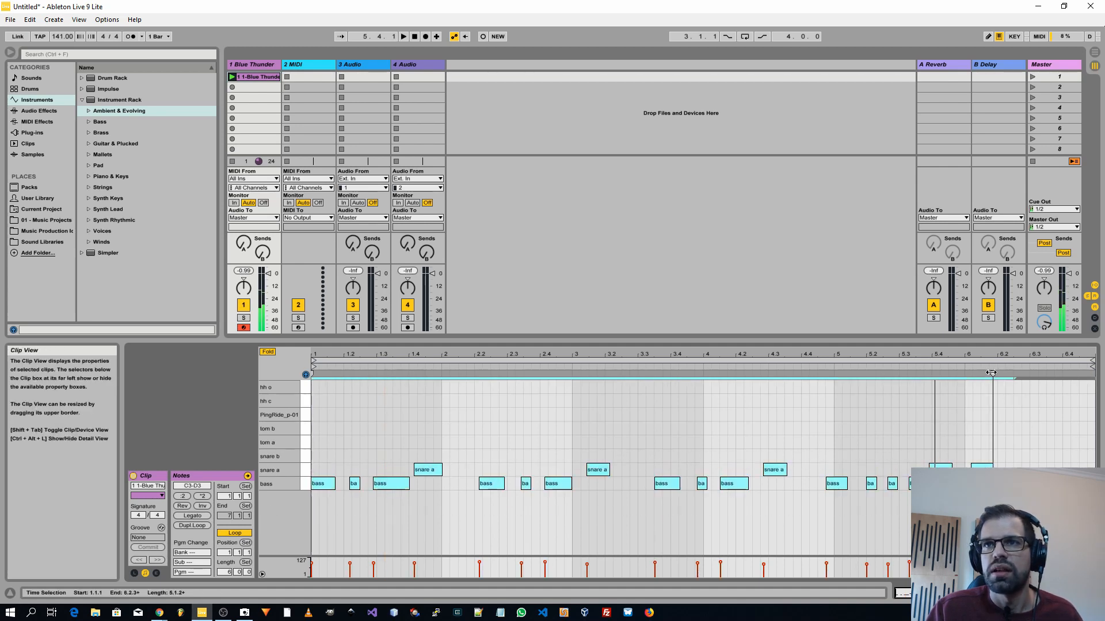
mouse_move(992, 373)
left_mouse_down()
mouse_move(796, 376)
mouse_move(806, 387)
left_mouse_up()
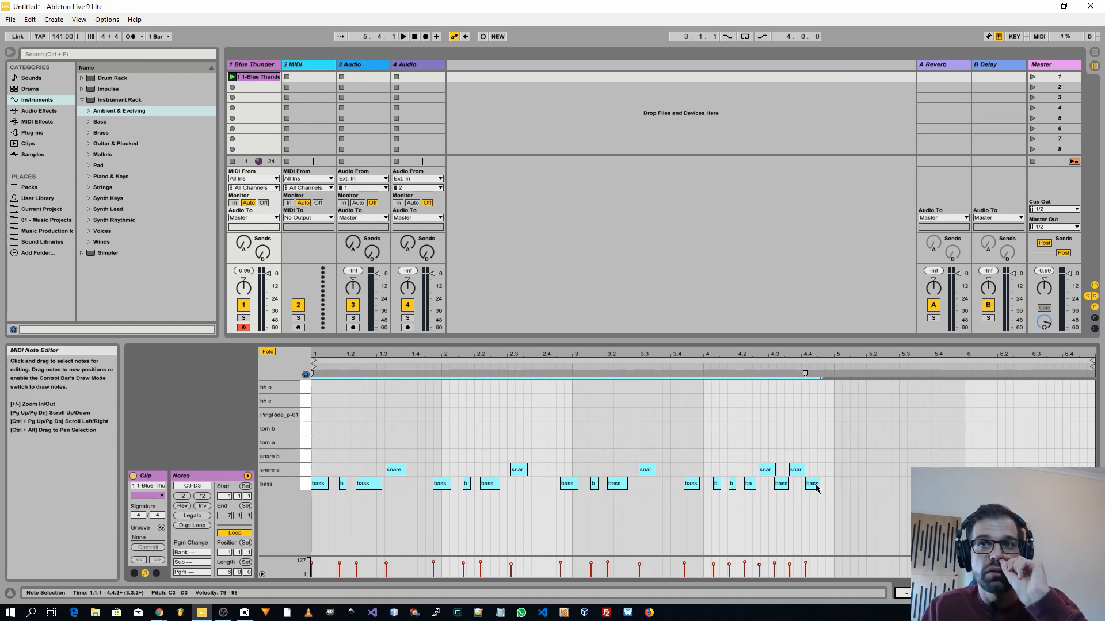
mouse_move(805, 374)
left_mouse_down()
mouse_move(819, 377)
mouse_move(808, 377)
left_mouse_up()
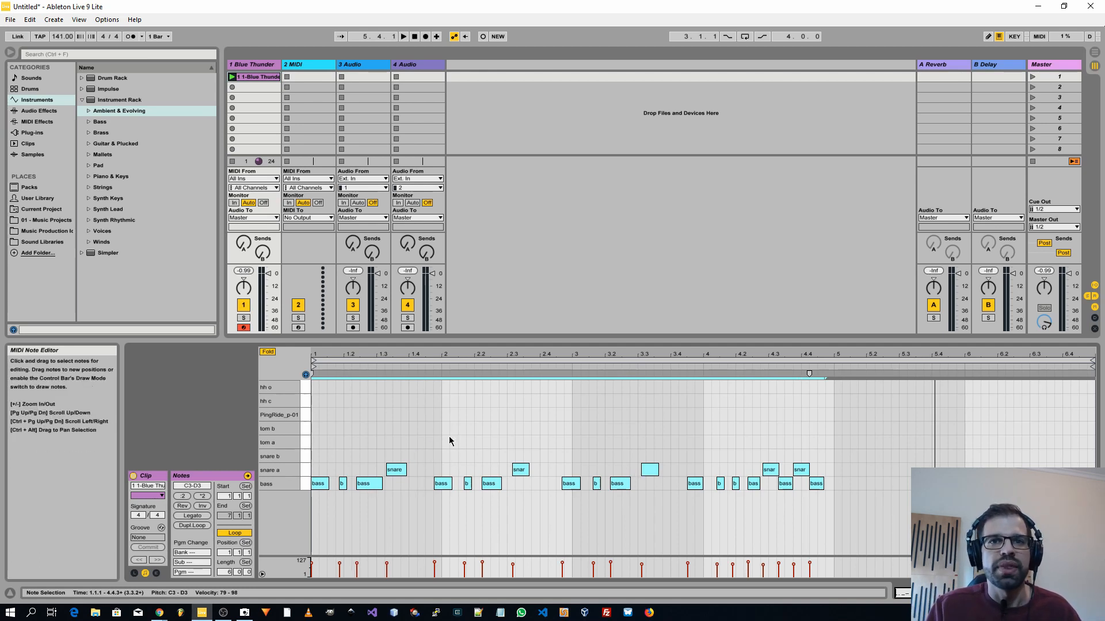
left_click(827, 401)
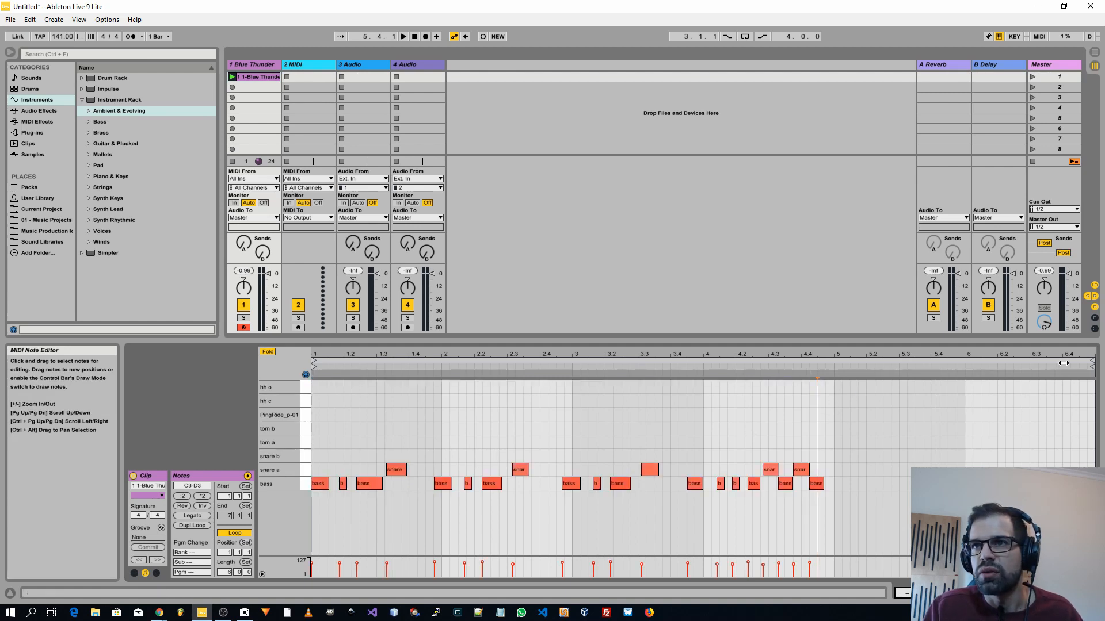
left_click_drag(1092, 361, 834, 362)
left_click(629, 420)
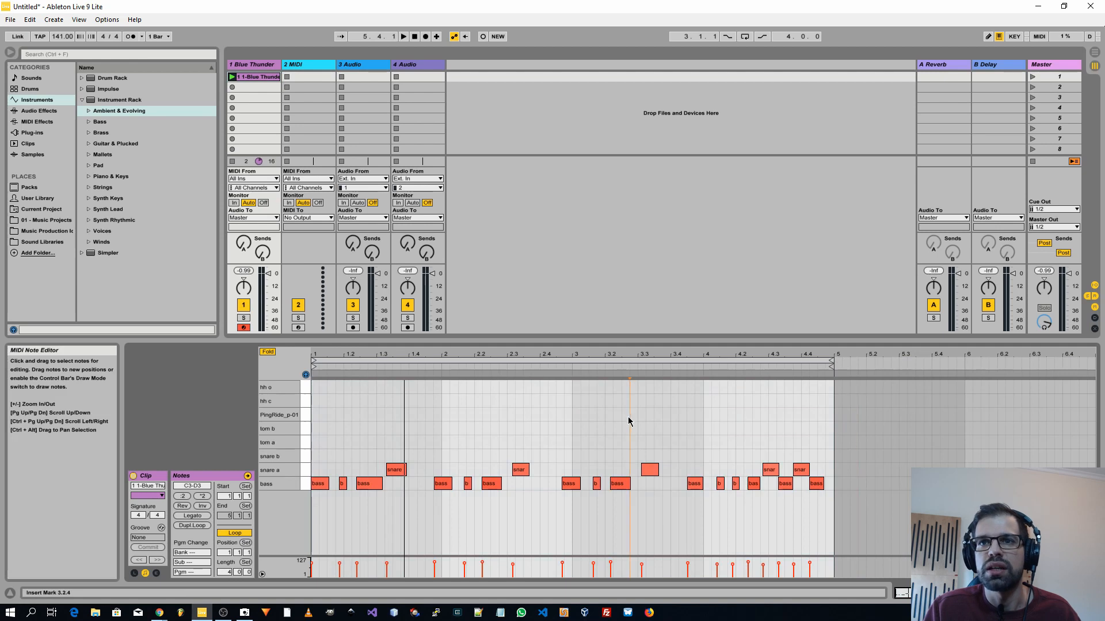
- Align the snares to 1.3, 2.3, 3.3 and 4.3, and bar 1's second and third bass notes to 1.2 and 1.2.3
left_click_drag(397, 470, 387, 470)
left_click_drag(511, 470, 506, 470)
left_click_drag(651, 470, 647, 470)
left_click_drag(764, 470, 776, 471)
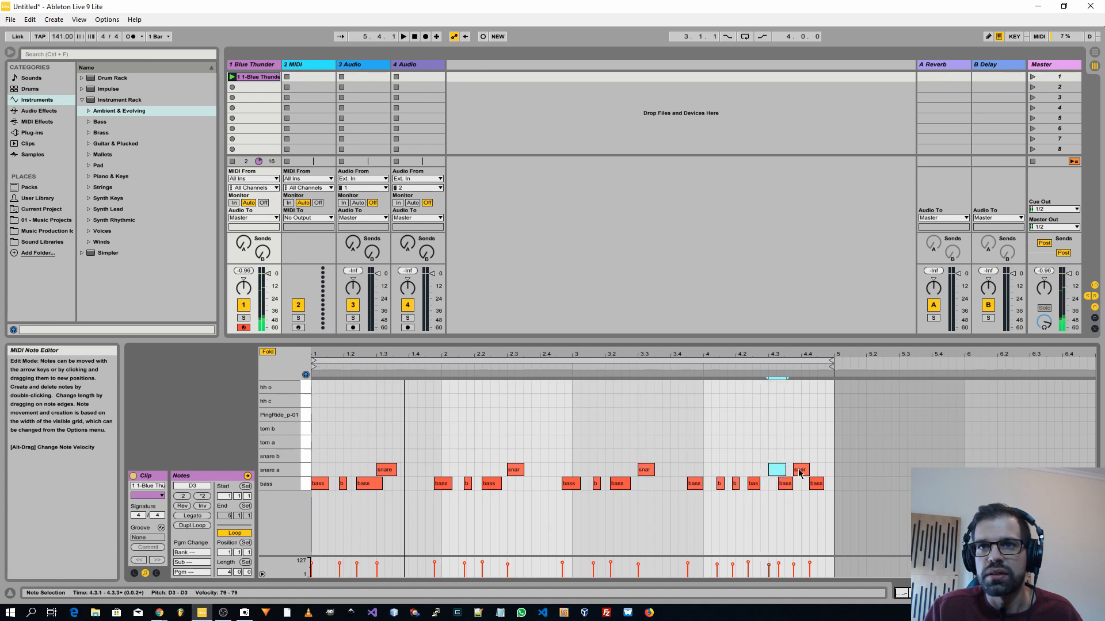
left_click_drag(344, 488, 351, 491)
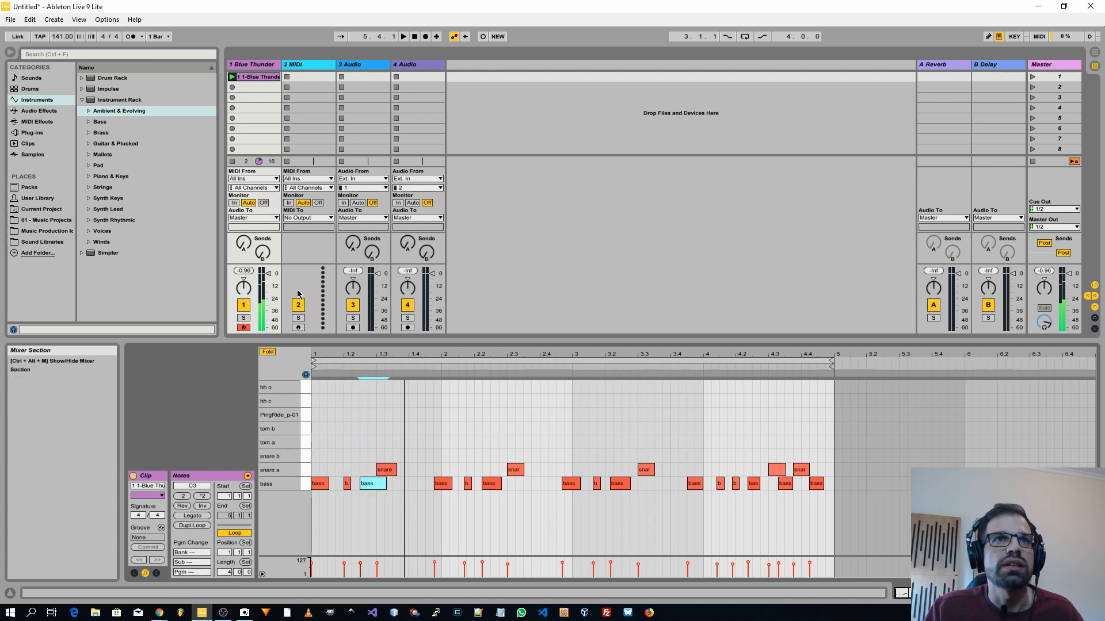
- Audition the pattern from the start, set the tempo to 110 BPM and listen to it again
double_click(414, 37)
key("space")
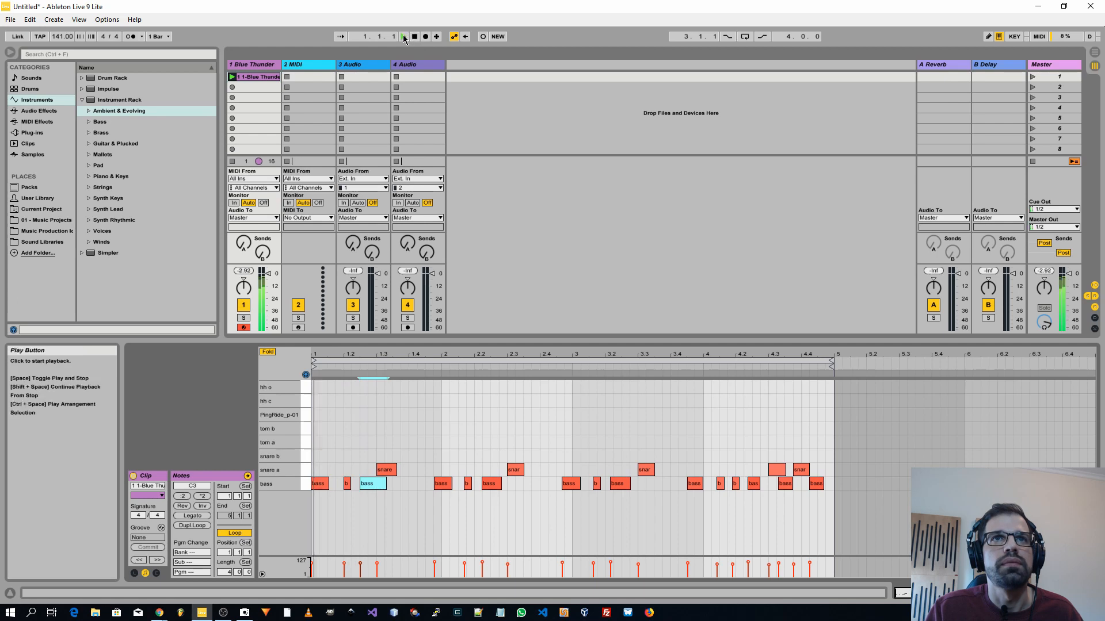
key("space")
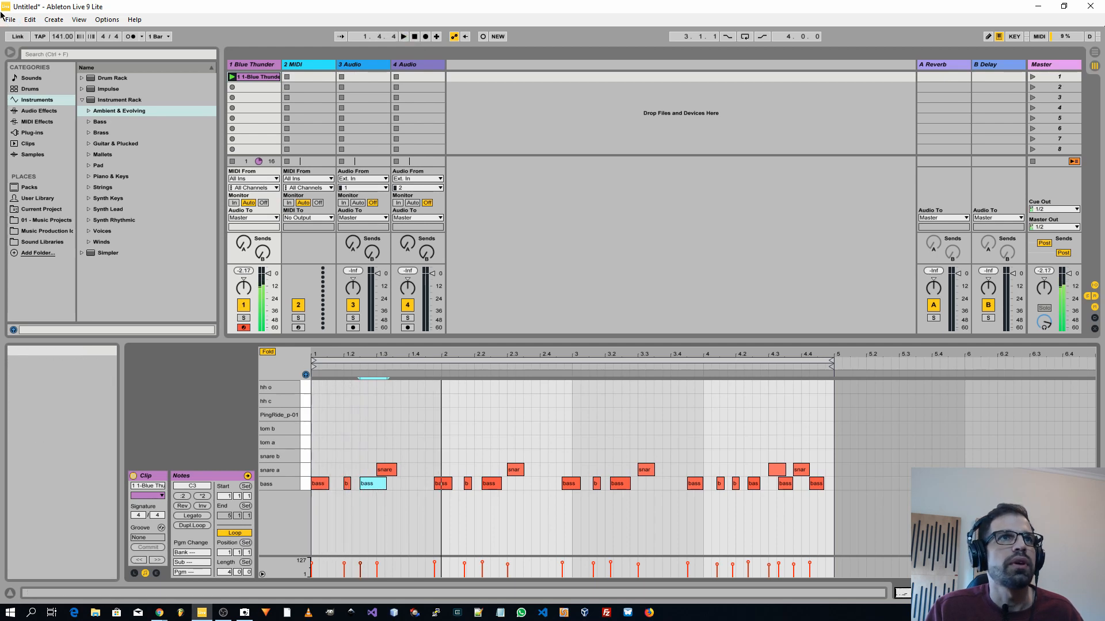
left_click_drag(56, 38, 56, 33)
key("space")
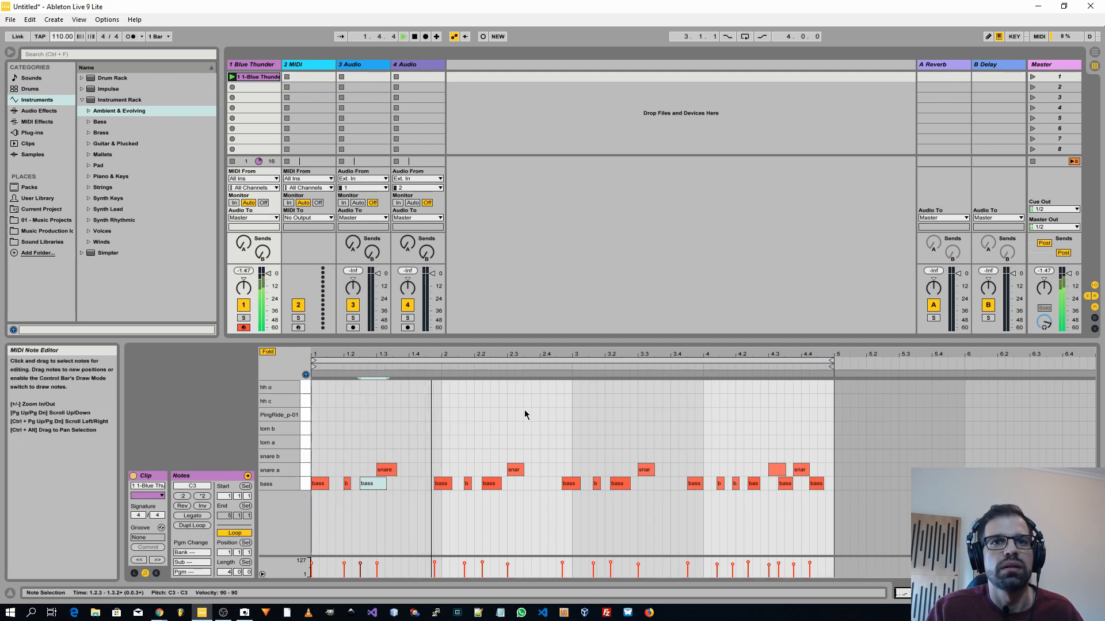
key("space")
- Move bar 2's three bass notes to start at 2.1, nudge the middle one to 2.2, and play the result
left_click_drag(500, 518, 454, 490)
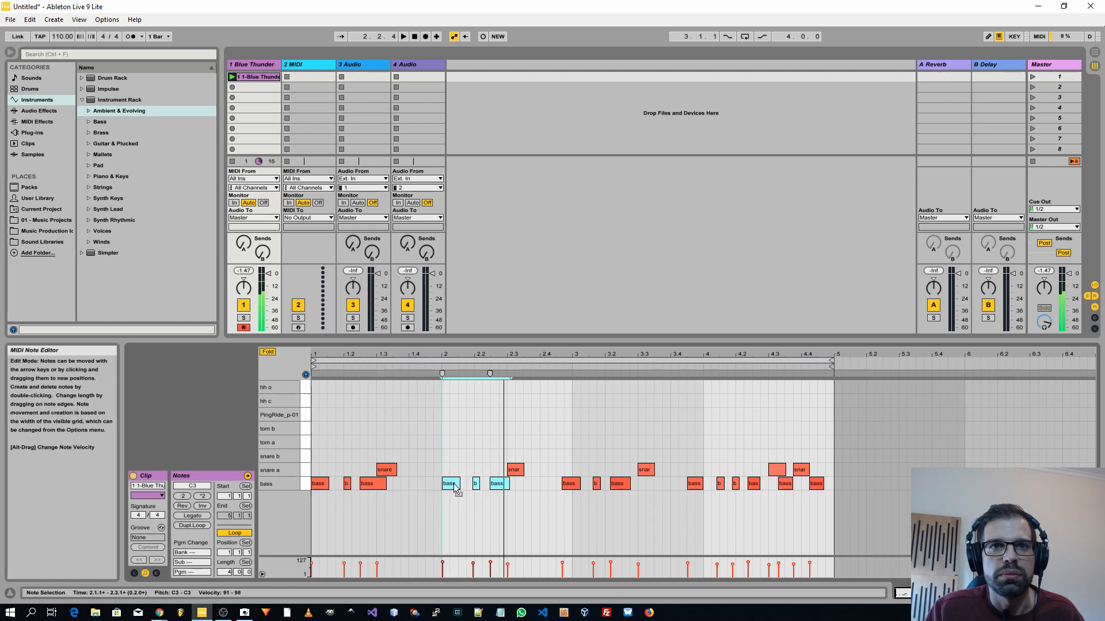
left_click(474, 517)
left_click_drag(476, 485, 478, 485)
left_click(481, 513)
key("space")
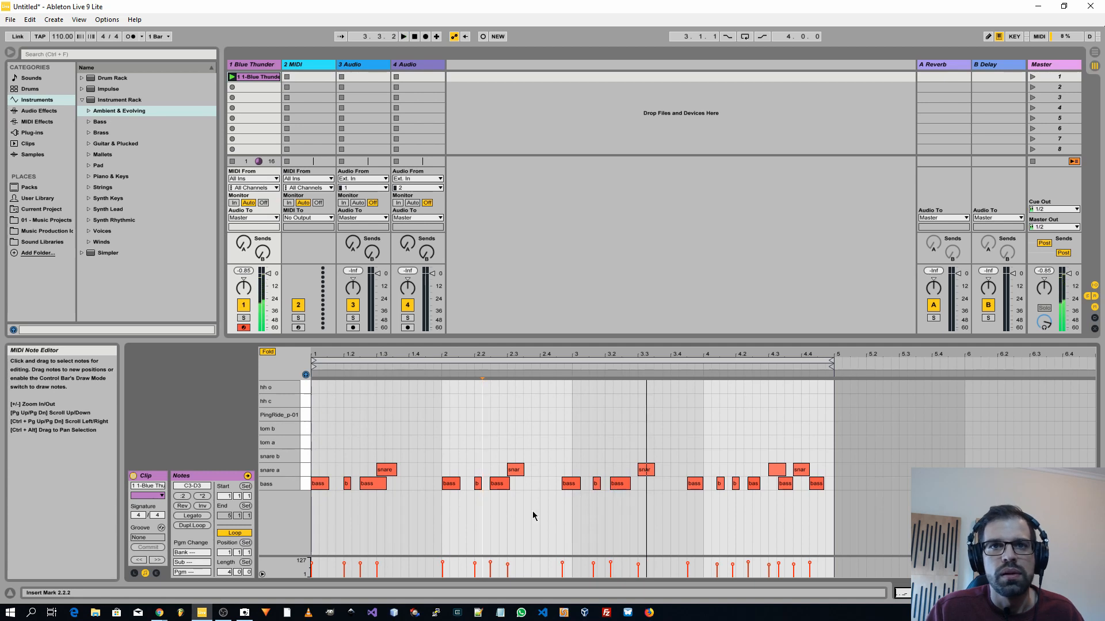
- Shift the same three bass notes an eighth note earlier, starting at 1.4.3, and audition the change
left_click_drag(512, 505, 436, 488)
left_click(423, 522)
key("space")
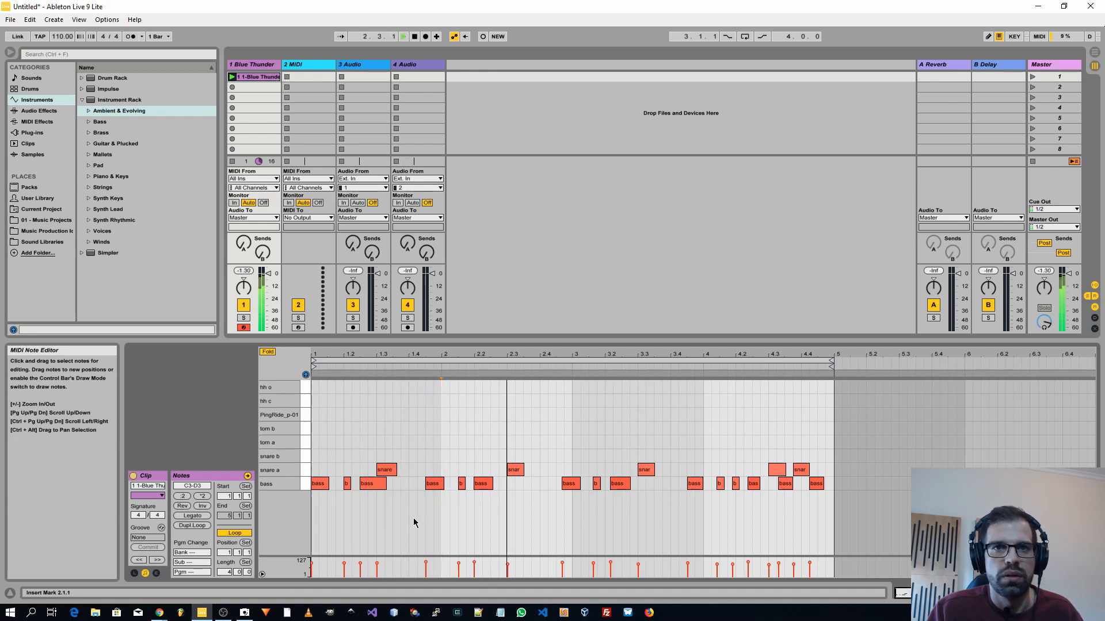
key("space")
- Move bar 3's three bass notes so that they start at 3.1, 3.2 and 3.2.3
left_click_drag(631, 521, 610, 486)
left_click(591, 514)
left_click(608, 488)
left_click(646, 508)
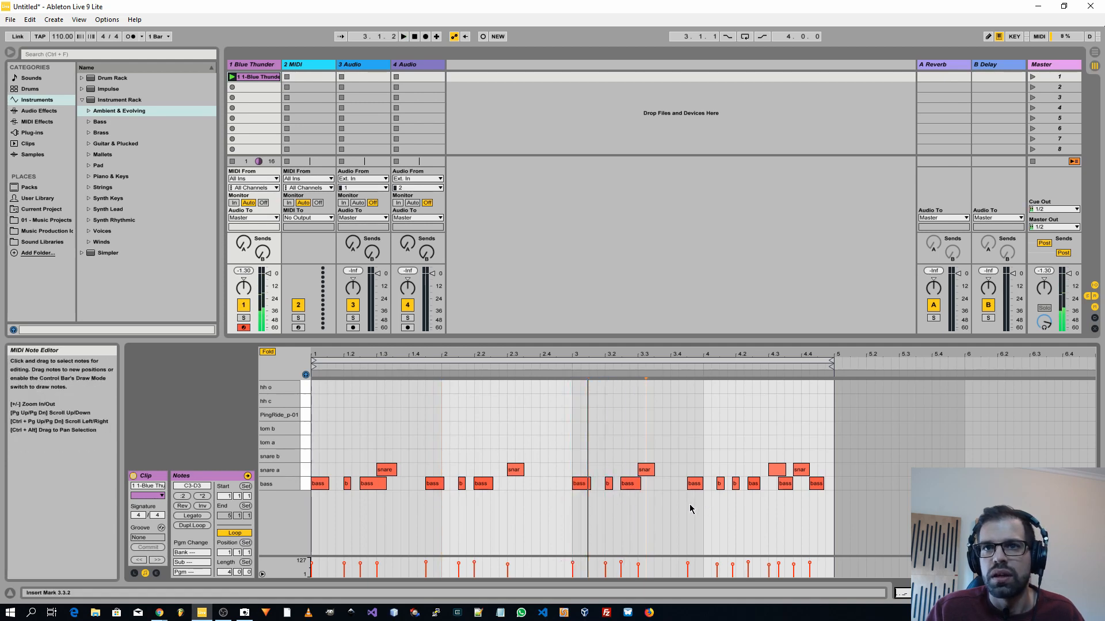
- Move the three bass notes before the first snare of bar 4 to 4.1.3, 4.2 and 4.2.4
left_click(722, 485)
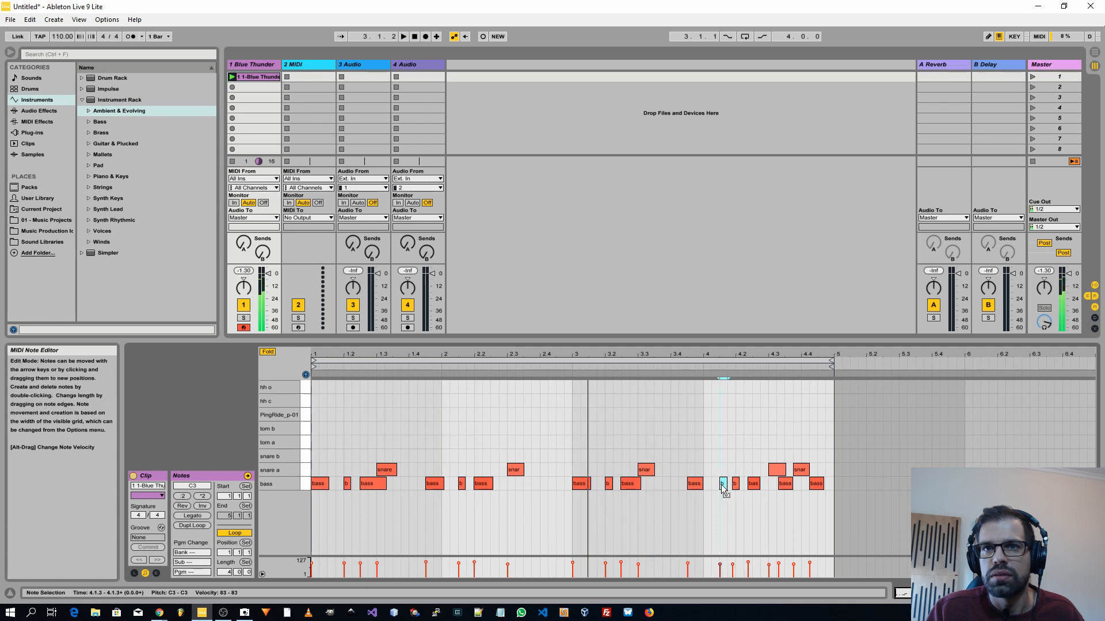
left_click_drag(733, 486, 762, 490)
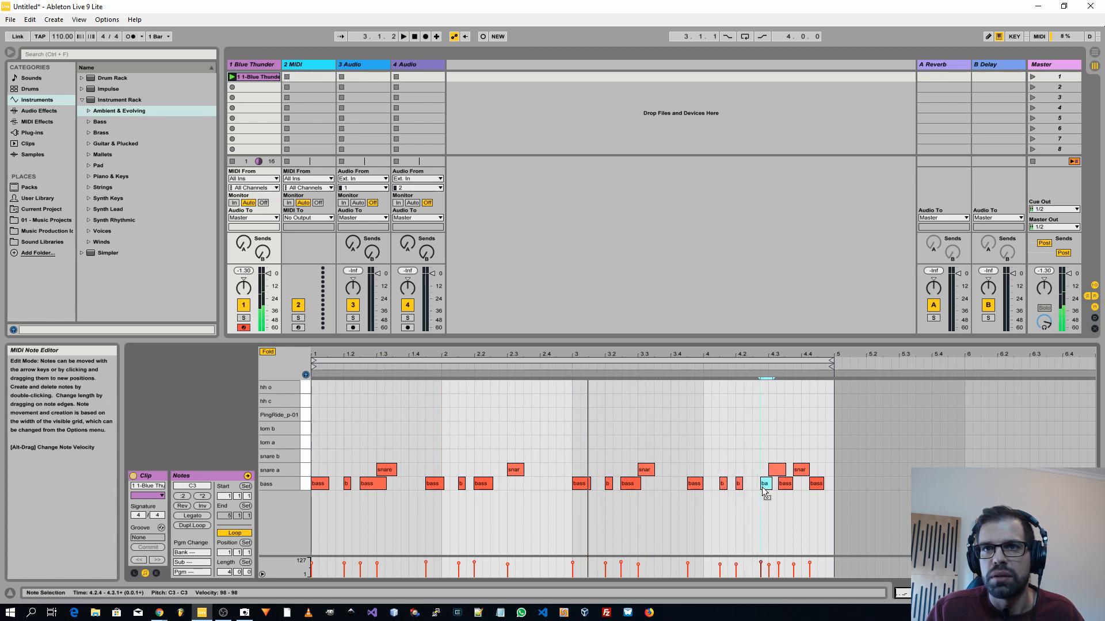
left_click(768, 512)
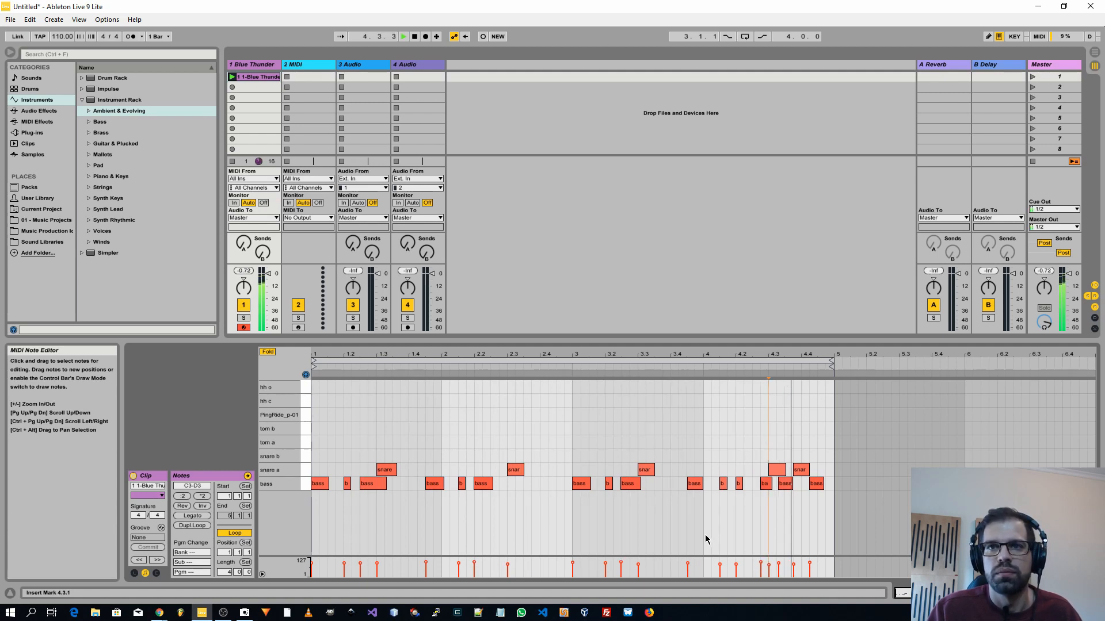
- Reposition bar 4's closing bass notes to 4.2.3, 4.3.4 and 4.4.3 and its last snare to 4.4, and listen to the loop
left_click_drag(766, 489, 823, 484)
left_click(777, 471)
left_click(810, 510)
key("space")
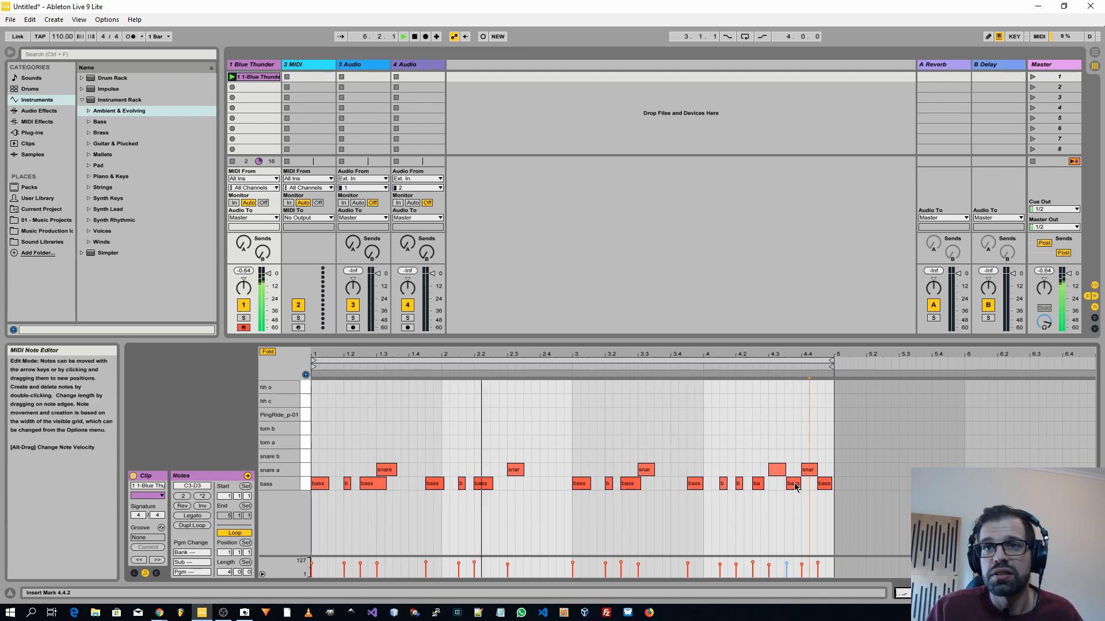
left_click_drag(795, 484, 800, 486)
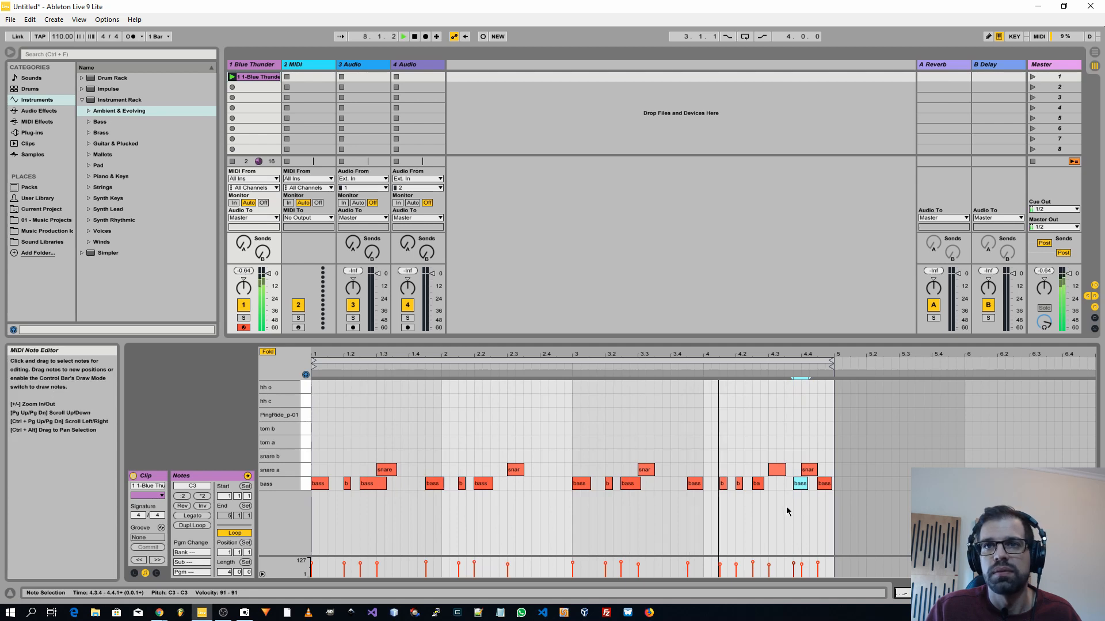
left_click(727, 399)
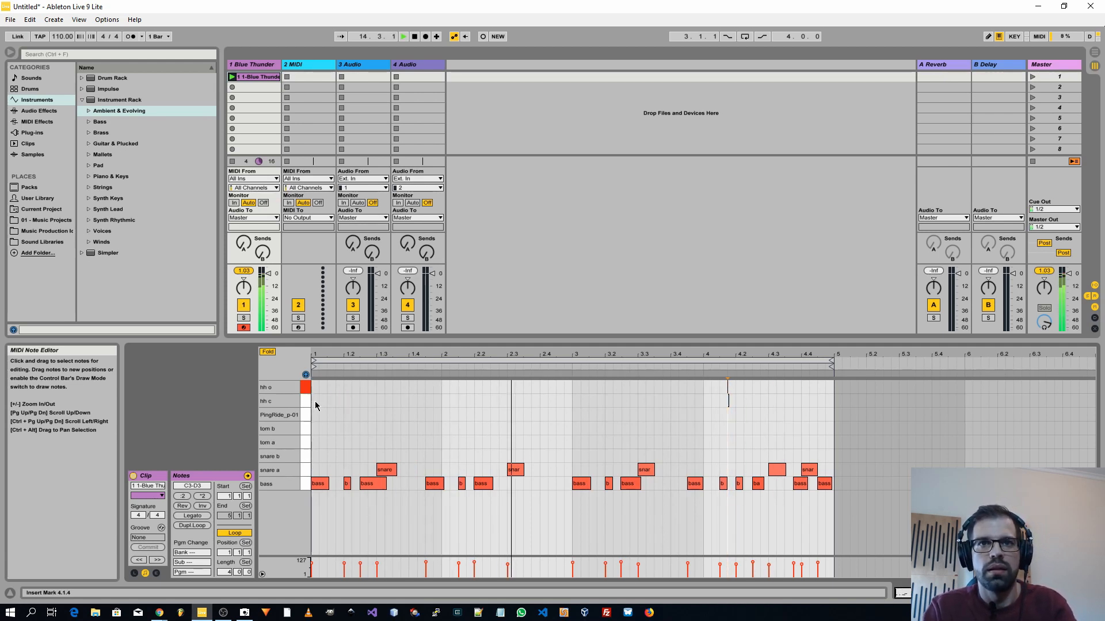
- Rehearse closed hi-hat hits, and try the open hi-hat, over the looping drum pattern without recording
key("j")
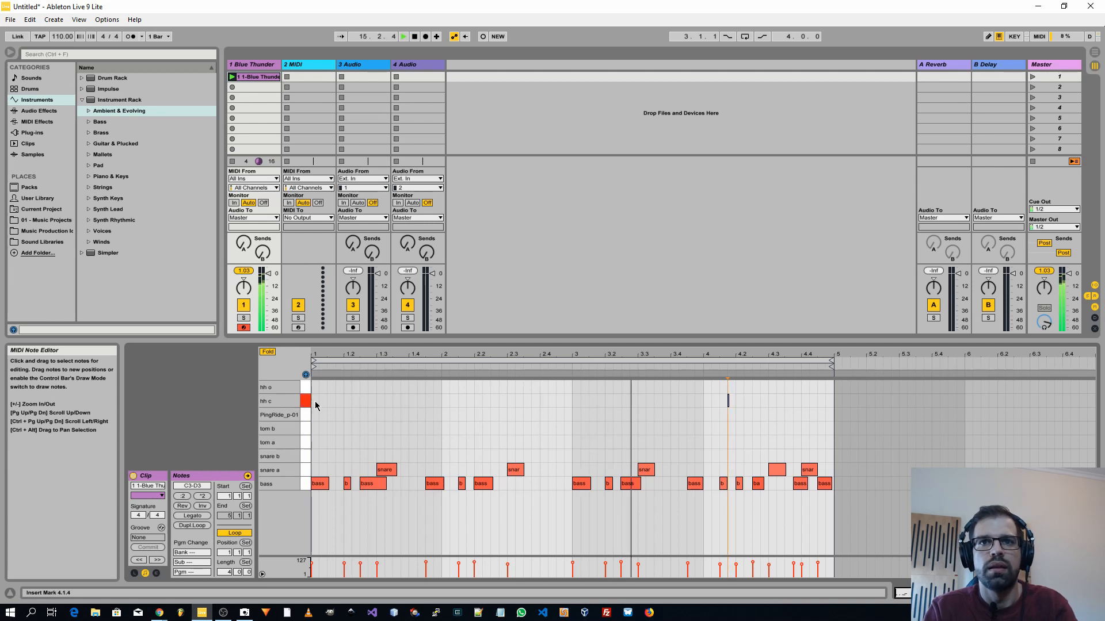
key("k")
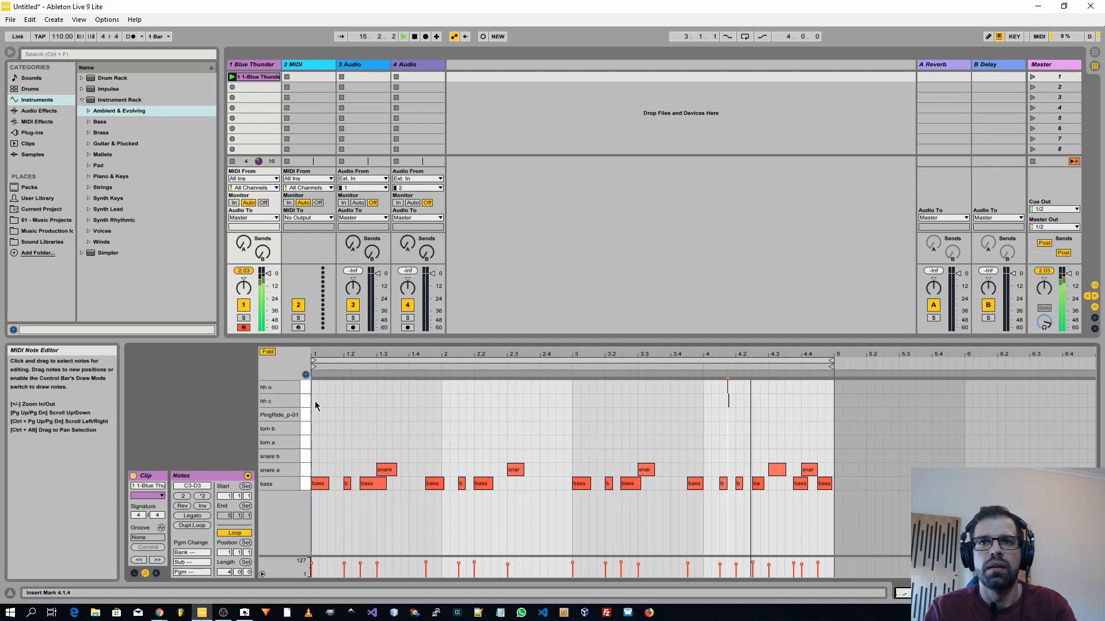
key("j")
key("j")
key("j")
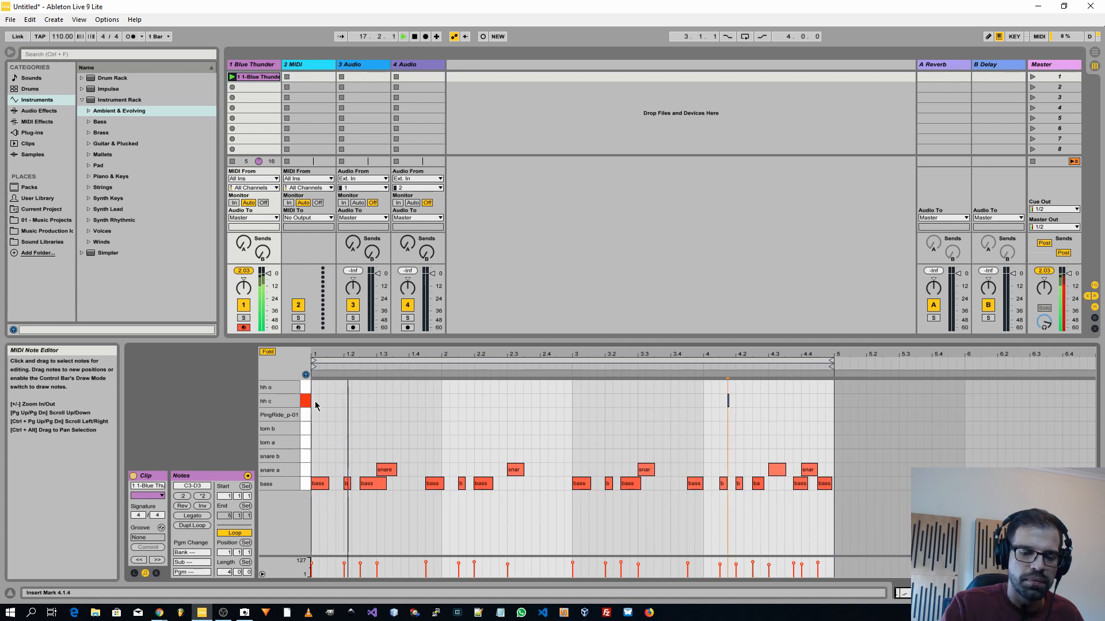
key("j")
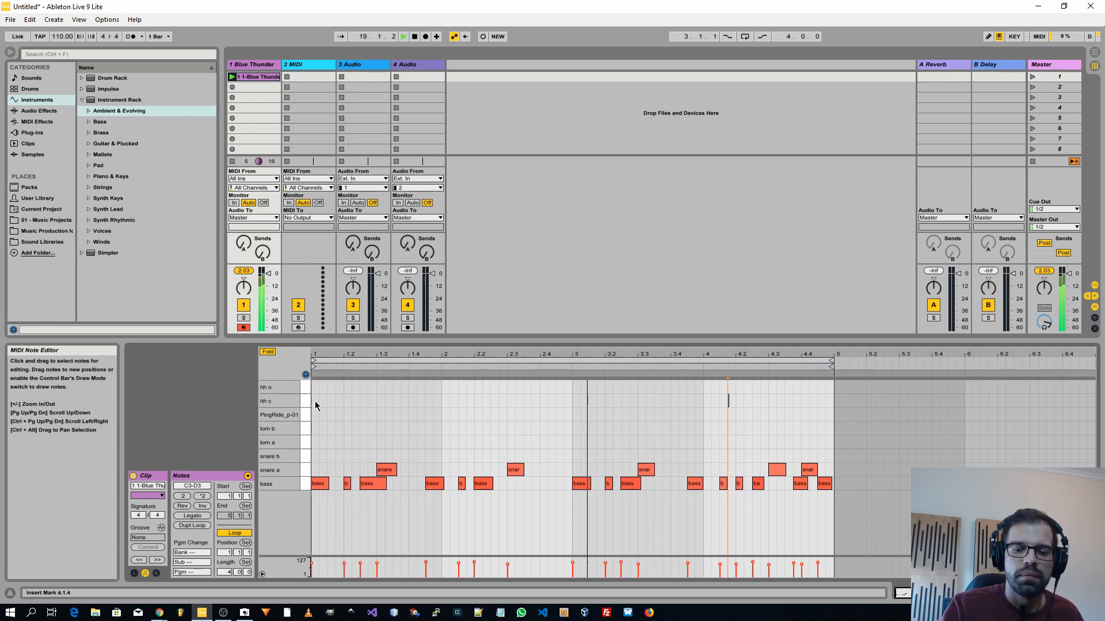
key("j")
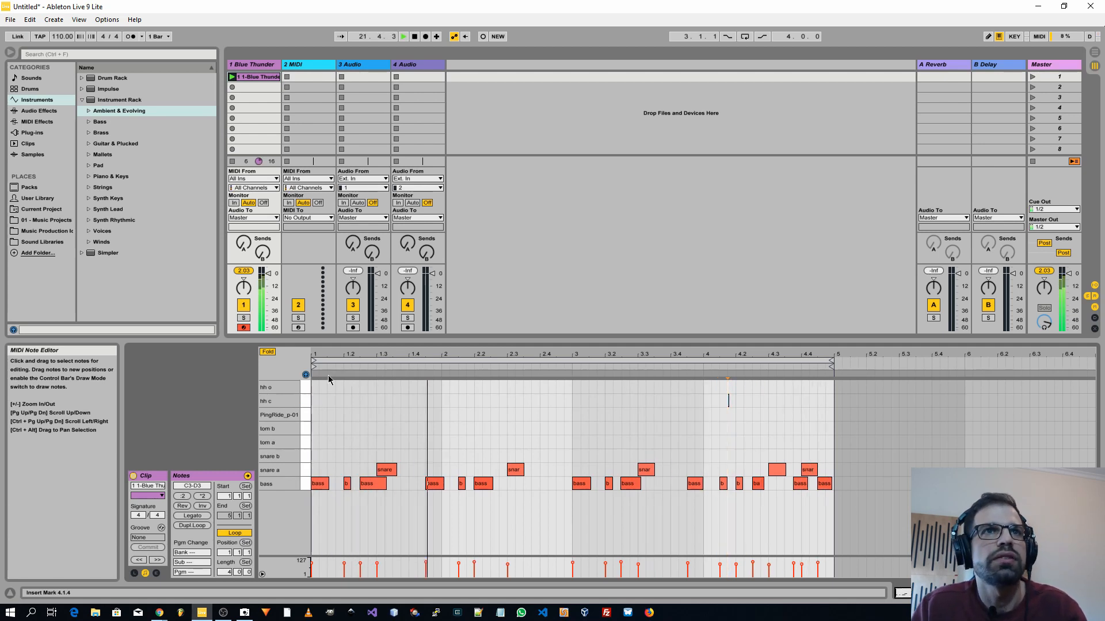
key("j")
key("j")
key("j")
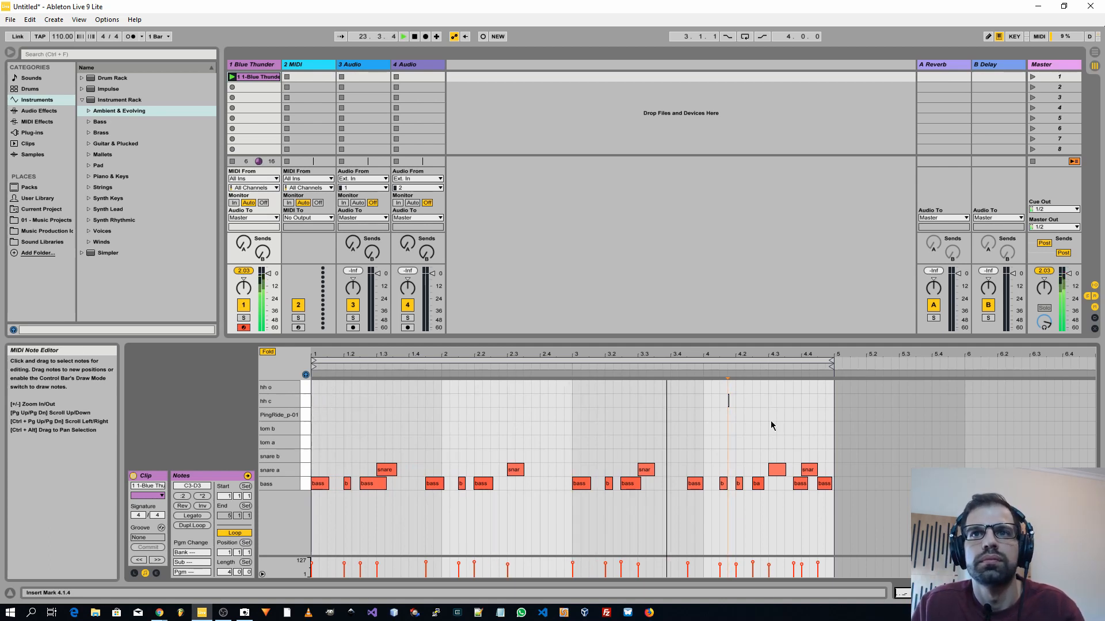
left_click(760, 432)
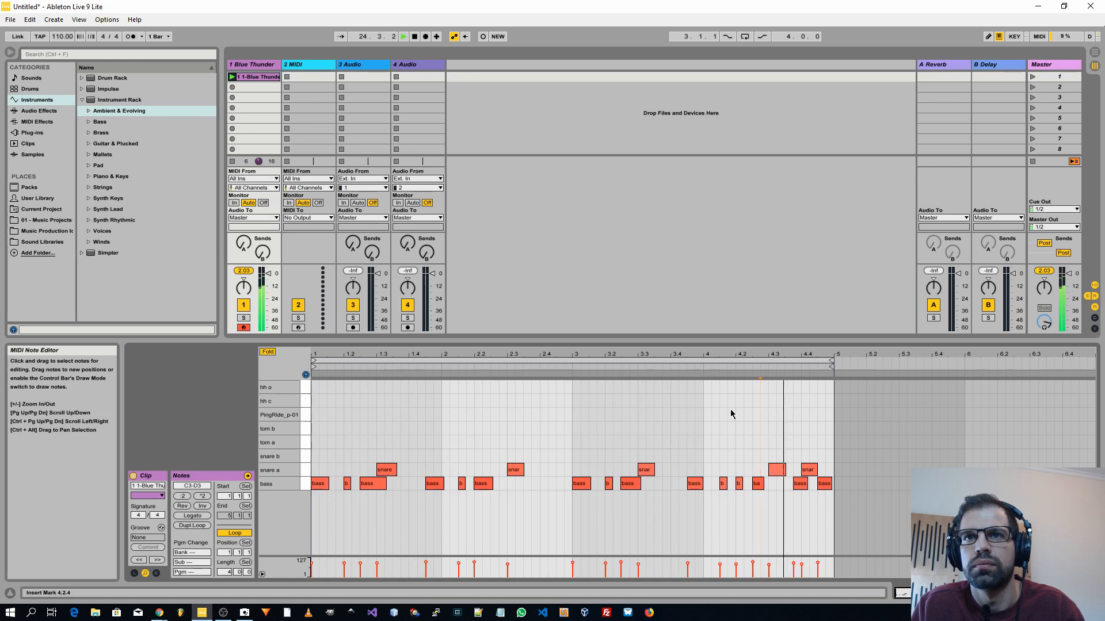
key("j")
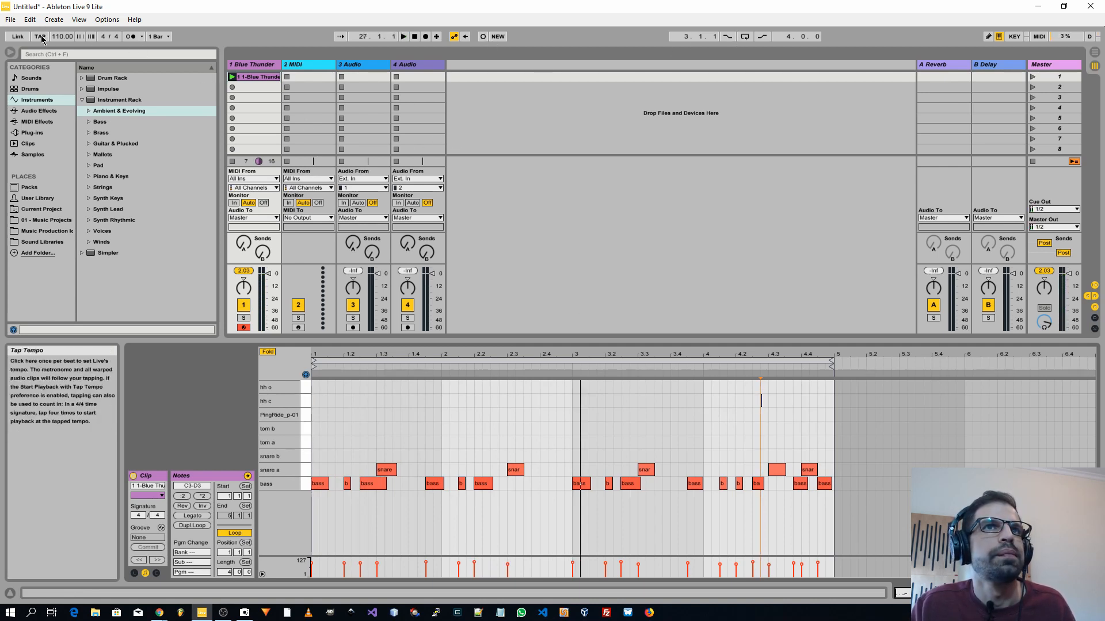
- Enable MIDI overdub, play the drum clip to listen to the pattern, and return playback to the start
left_click(436, 36)
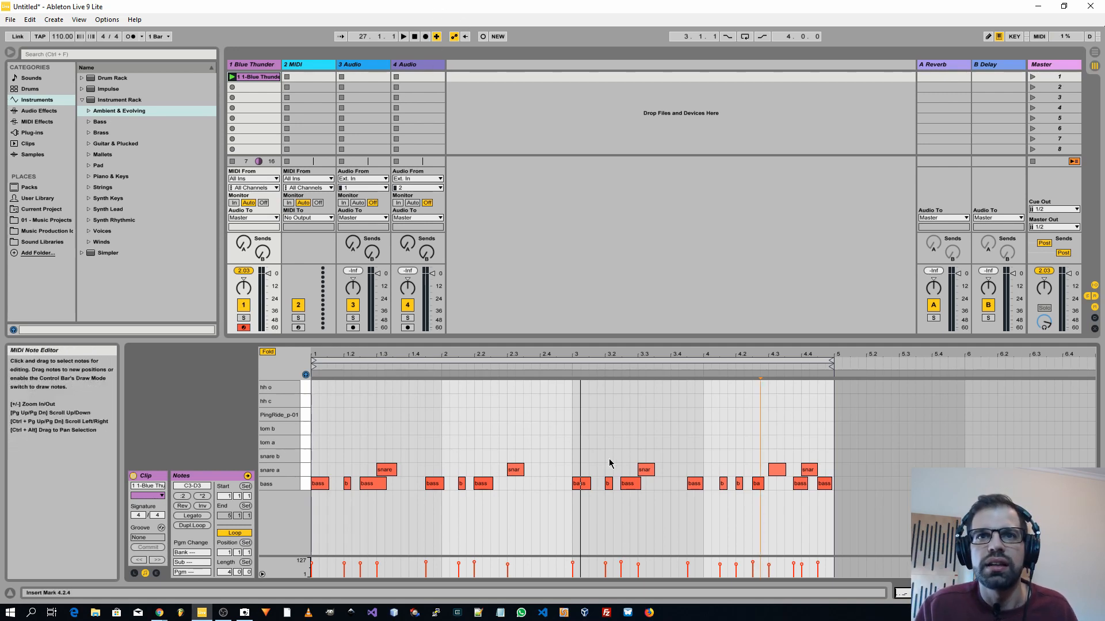
left_click(232, 76)
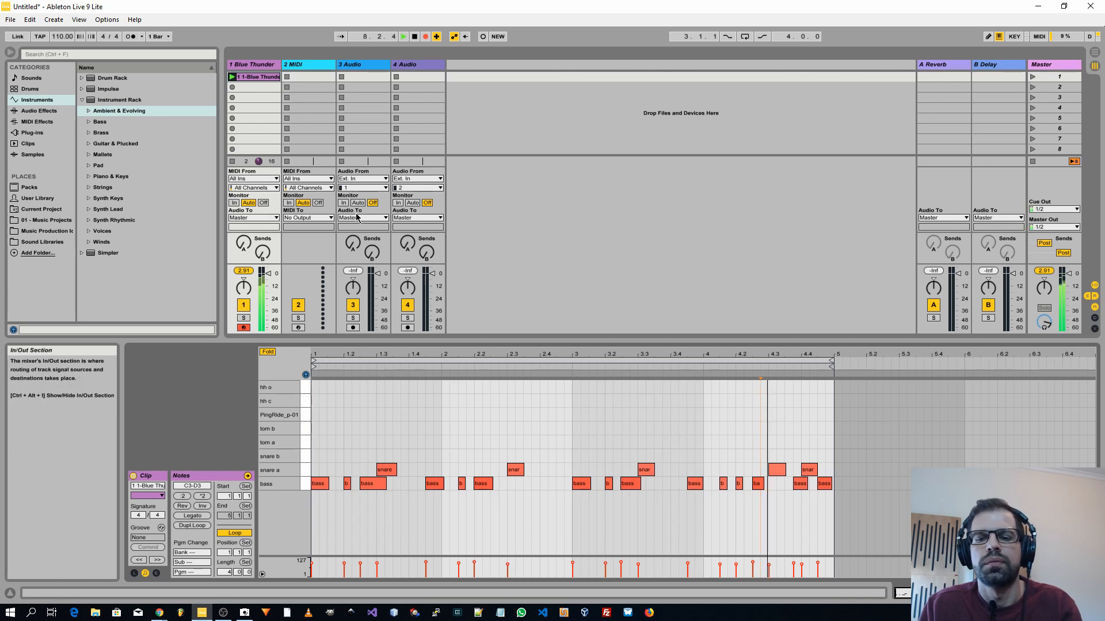
key("space")
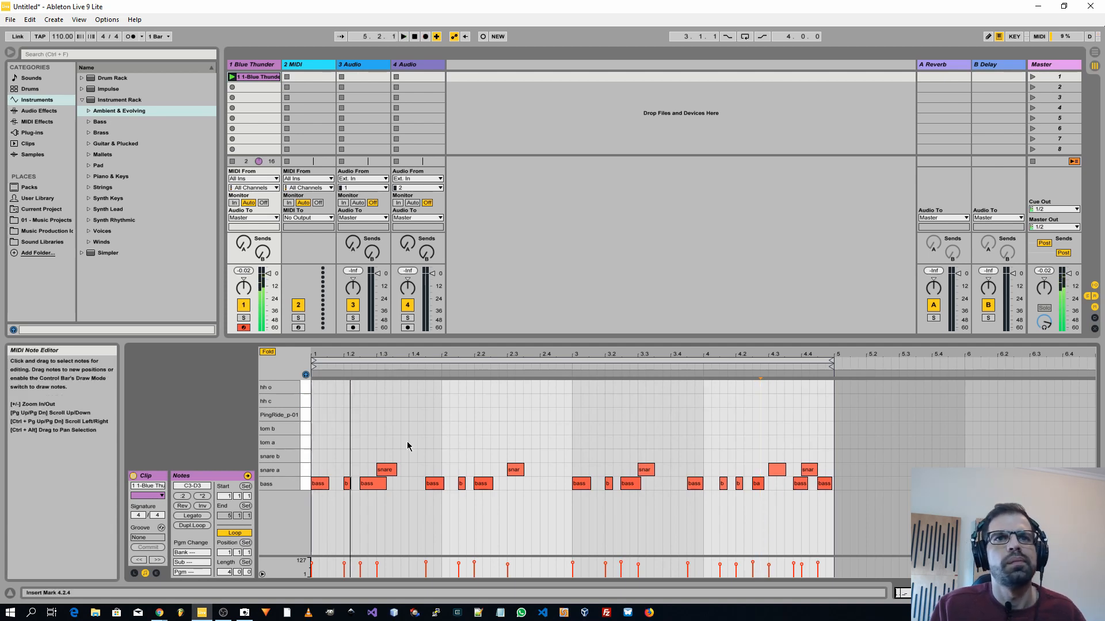
left_click(415, 38)
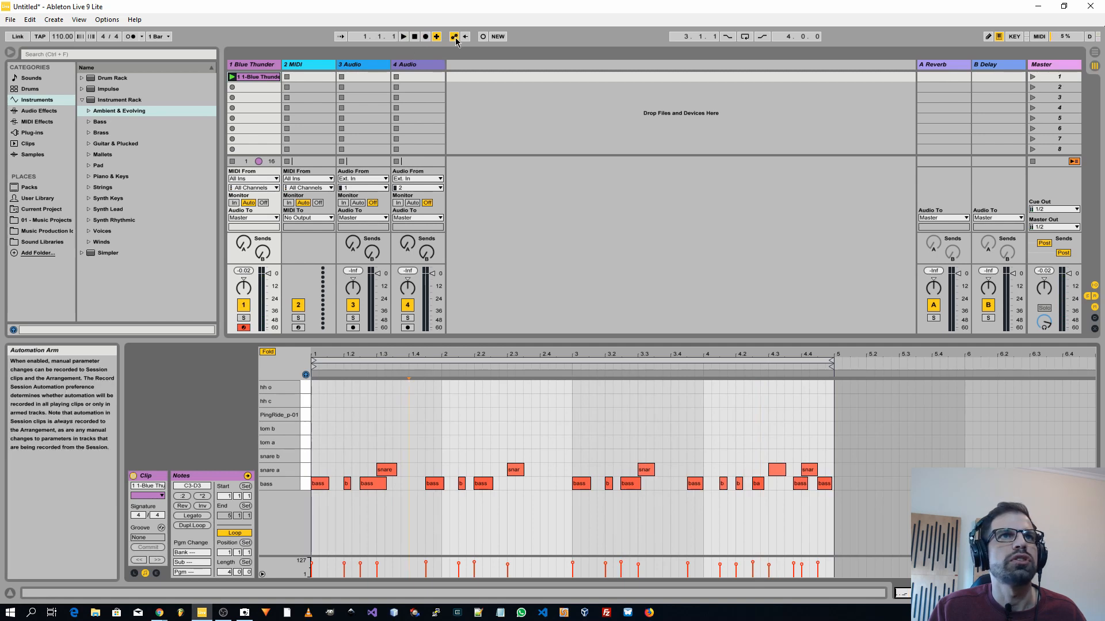
- Fill the closed hi-hat lane with notes on every eighth, copying the first bar's pattern across all four bars
left_click(309, 407)
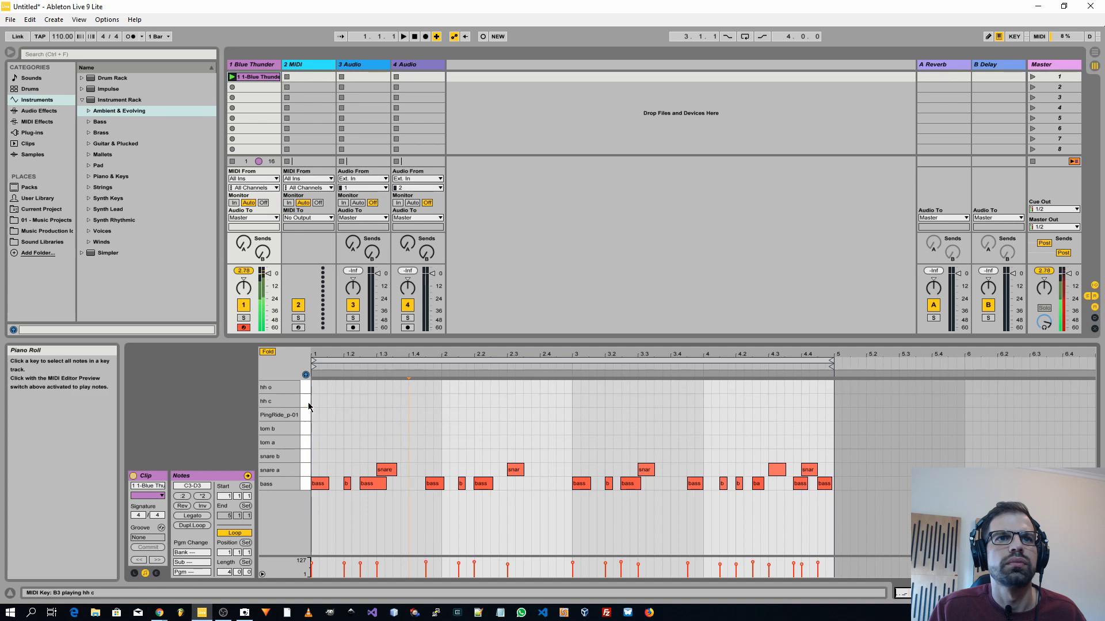
double_click(315, 402)
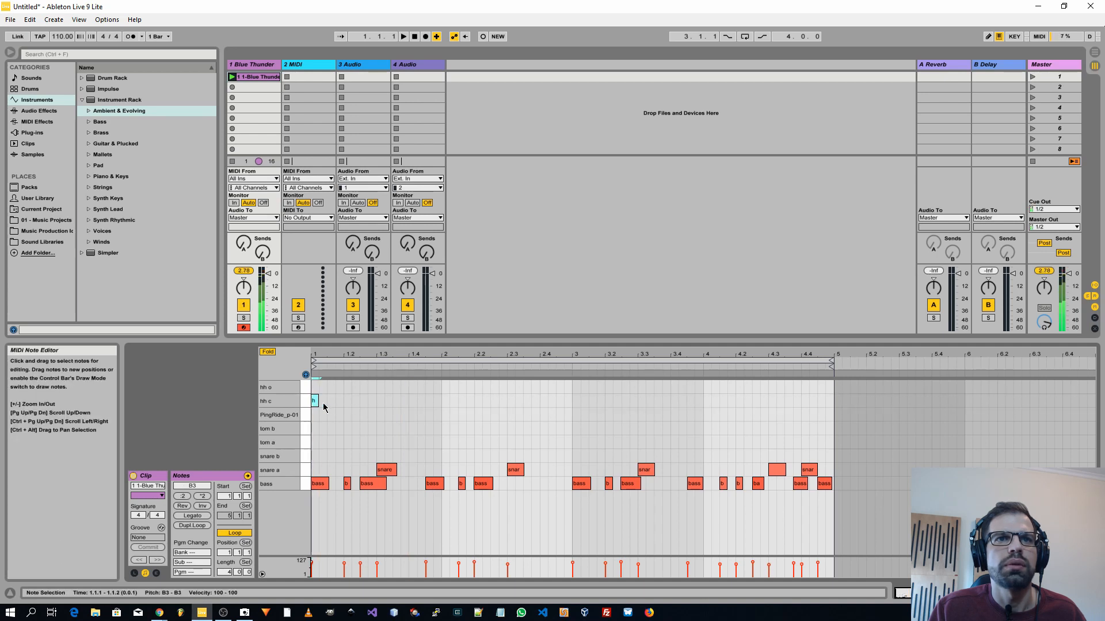
double_click(363, 401)
mouse_move(377, 389)
left_mouse_down()
mouse_move(314, 411)
mouse_move(394, 411)
mouse_move(379, 402)
left_mouse_up()
mouse_move(449, 390)
left_mouse_down()
mouse_move(302, 421)
mouse_move(447, 405)
left_mouse_up()
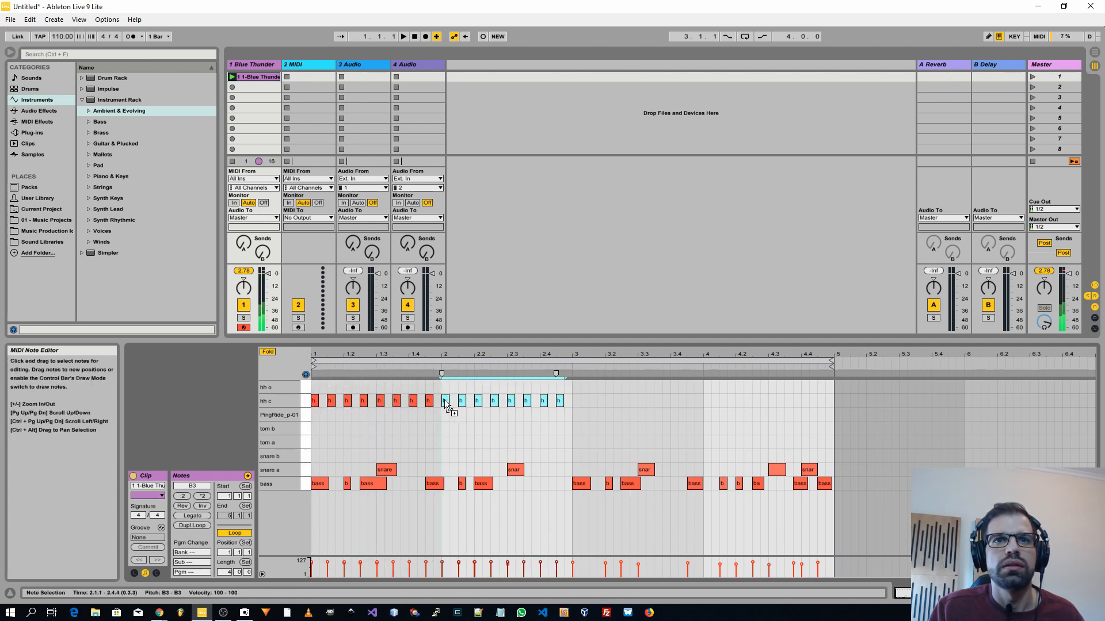
left_click_drag(564, 382, 575, 403)
left_click(604, 437)
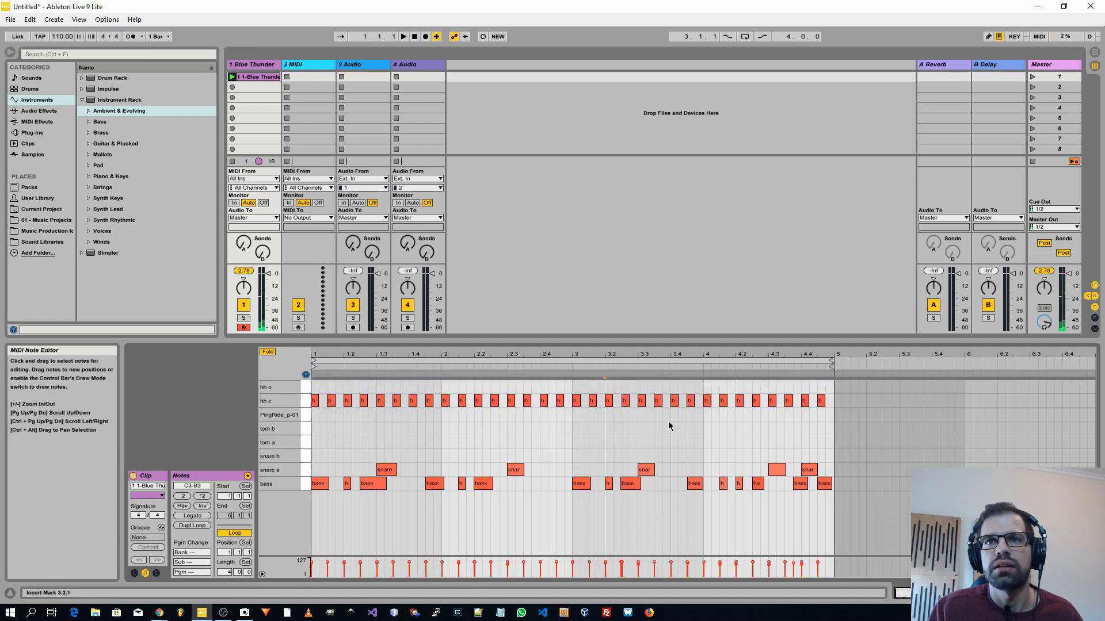
- Replace the closed hi-hat at 4.3 with an open hi-hat an eighth note long, and play the loop
double_click(771, 390)
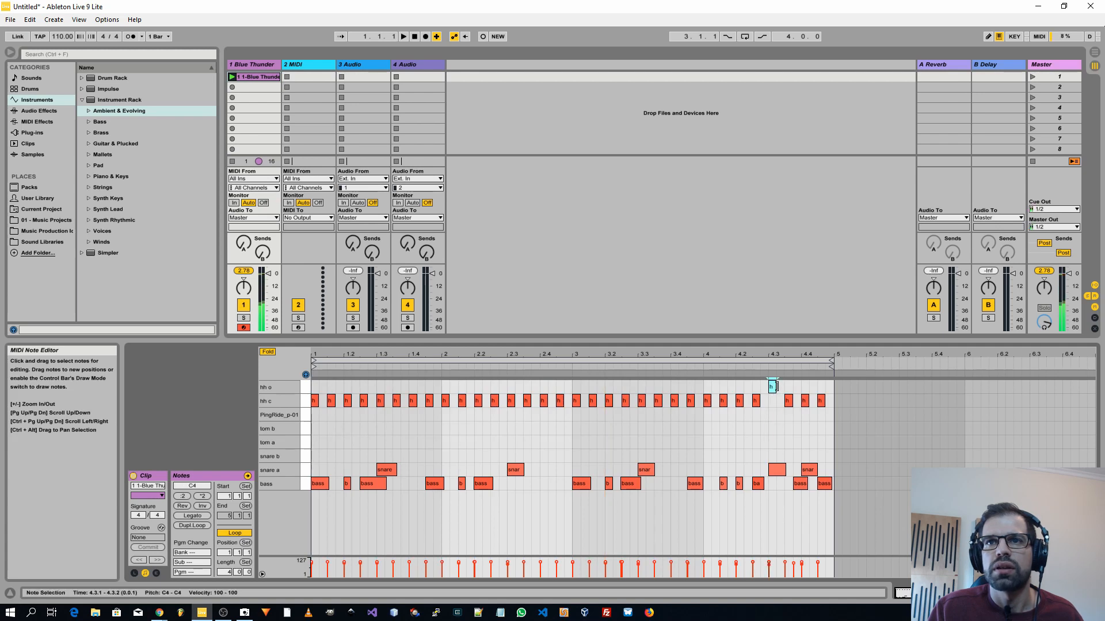
left_click(810, 390)
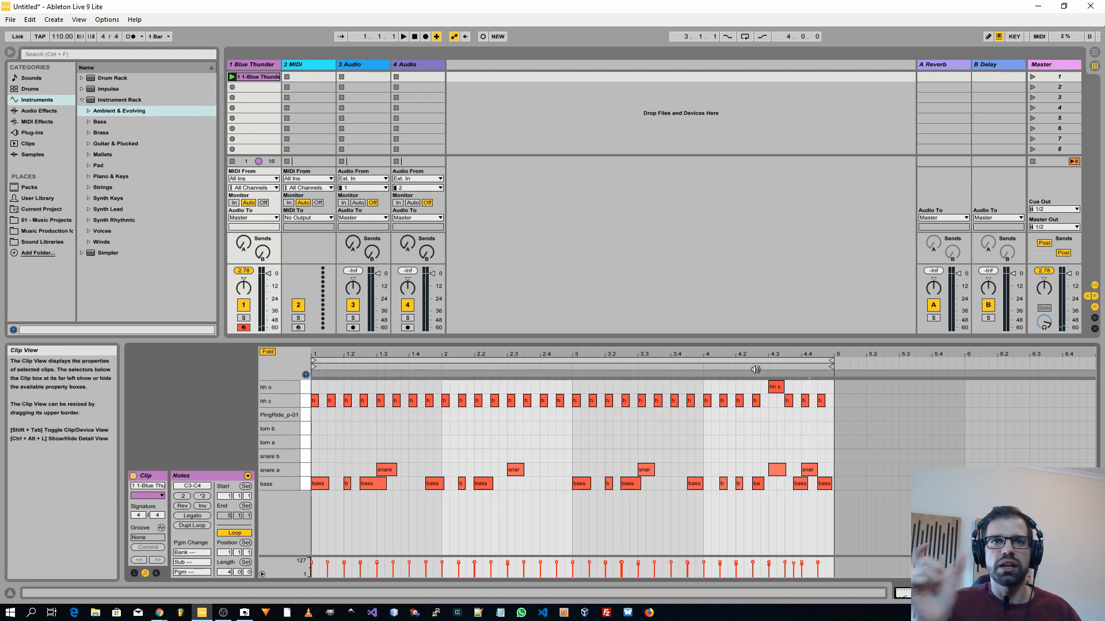
key("space")
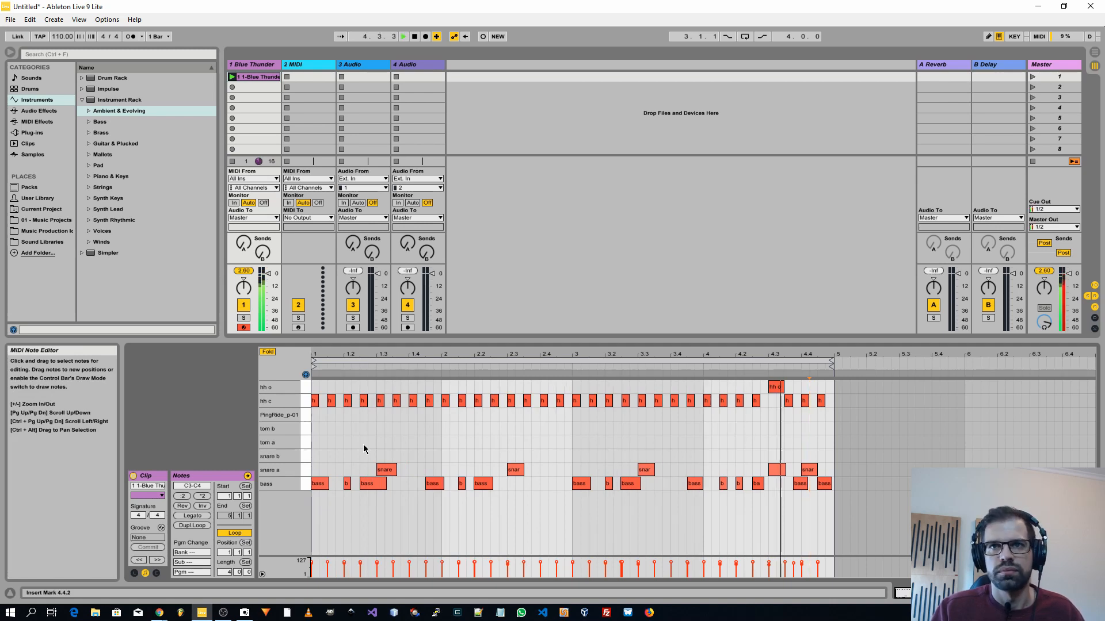
- Change the closed hi-hat at 4.4 to an open one and add closed hi-hat notes at 4.4.2 and 4.4.4
mouse_move(807, 404)
left_mouse_down()
mouse_move(805, 387)
mouse_move(814, 406)
left_mouse_up()
double_click(822, 406)
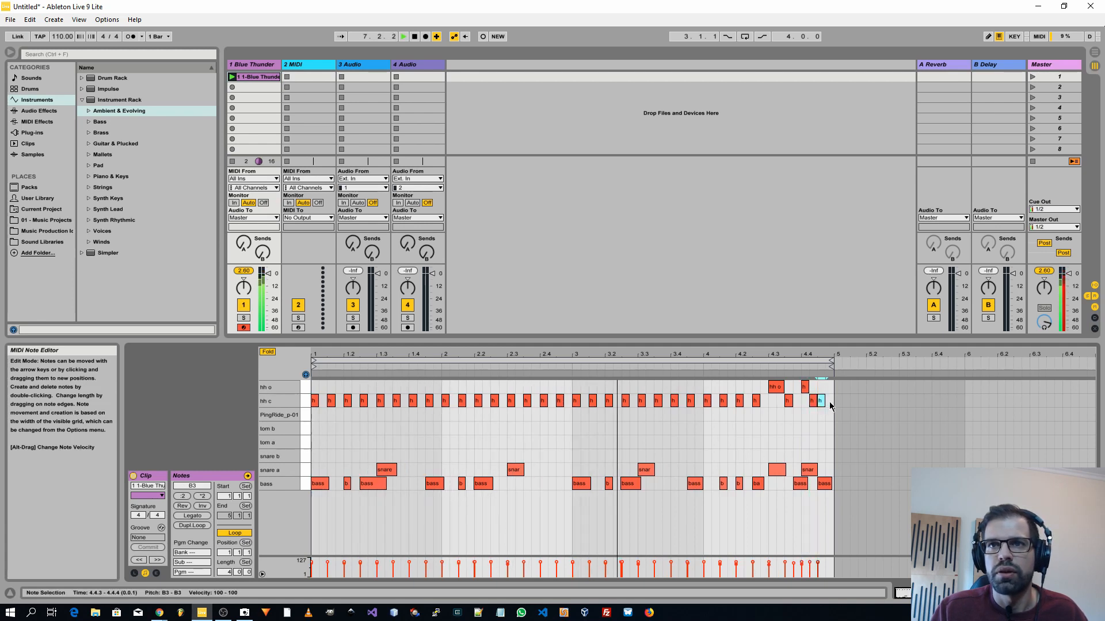
double_click(830, 407)
left_click(824, 419)
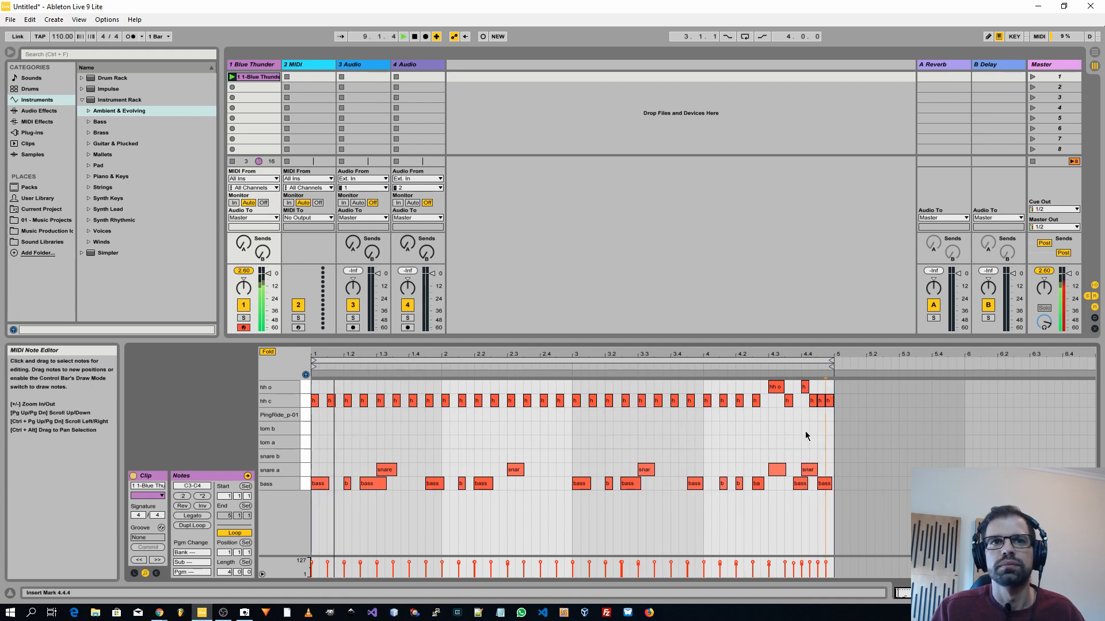
- Lower the Blue Thunder track's volume slightly and delete the unused 2 MIDI, 3 Audio and 4 Audio tracks
left_click_drag(269, 274, 269, 280)
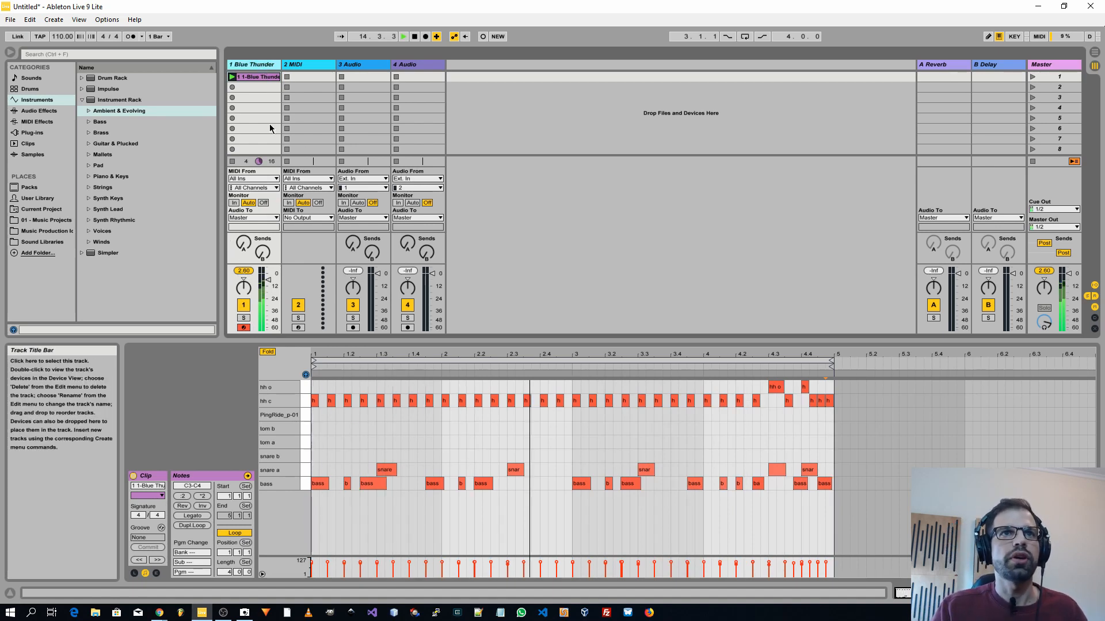
key("space")
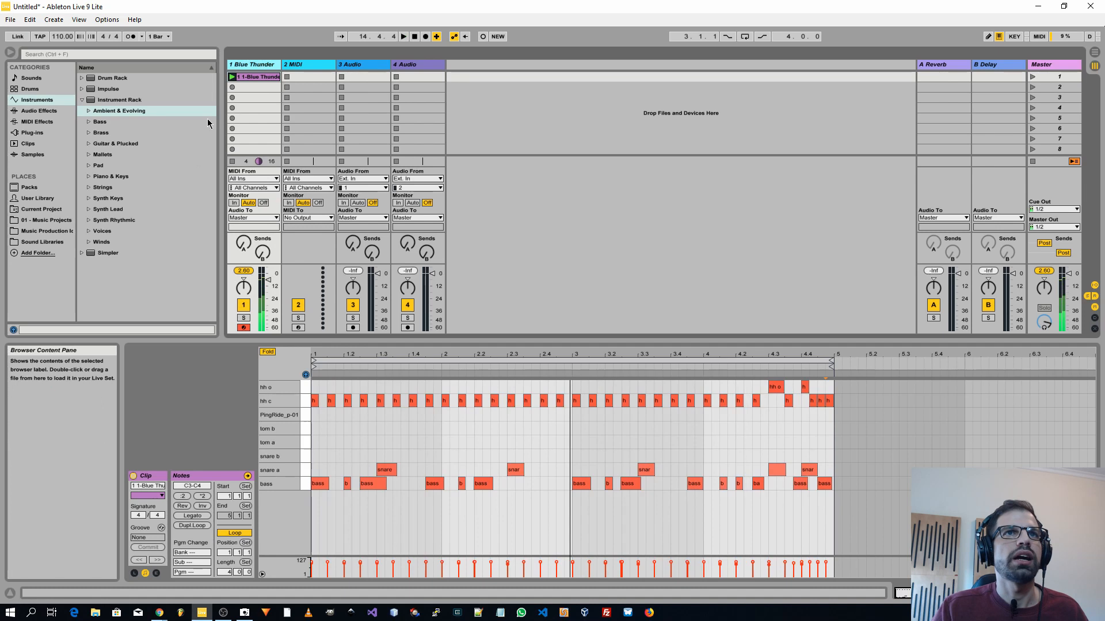
left_click(299, 66)
key("ctrl+z")
key("ctrl+z")
key("ctrl+z")
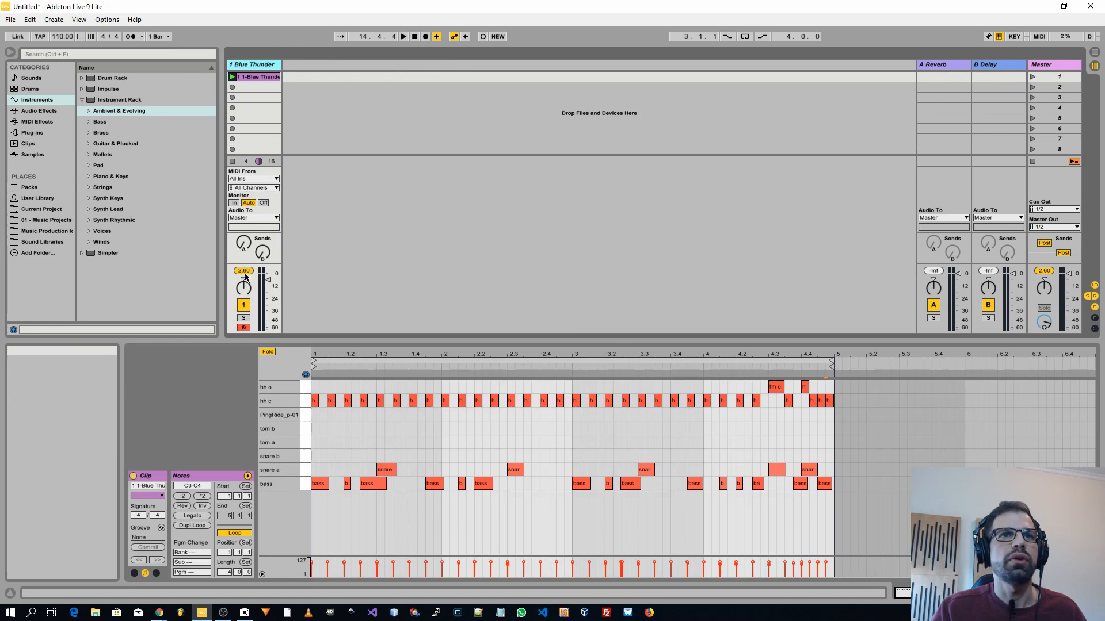
- Browse the Impulse kits and the Ambient & Evolving presets among the Instrument Rack categories
left_click(96, 105)
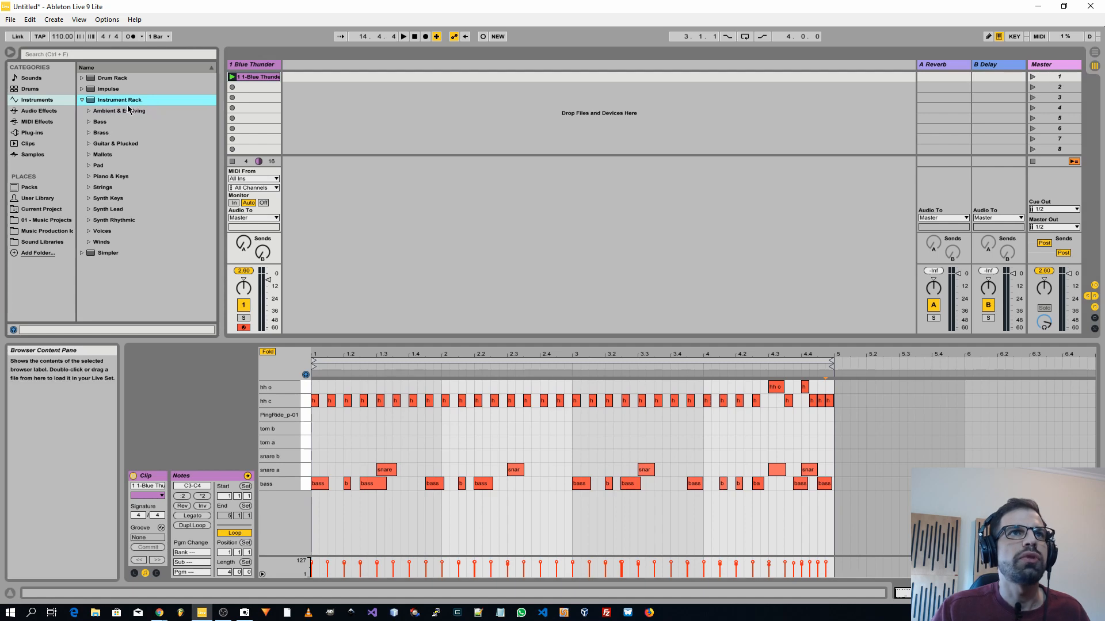
left_click(84, 89)
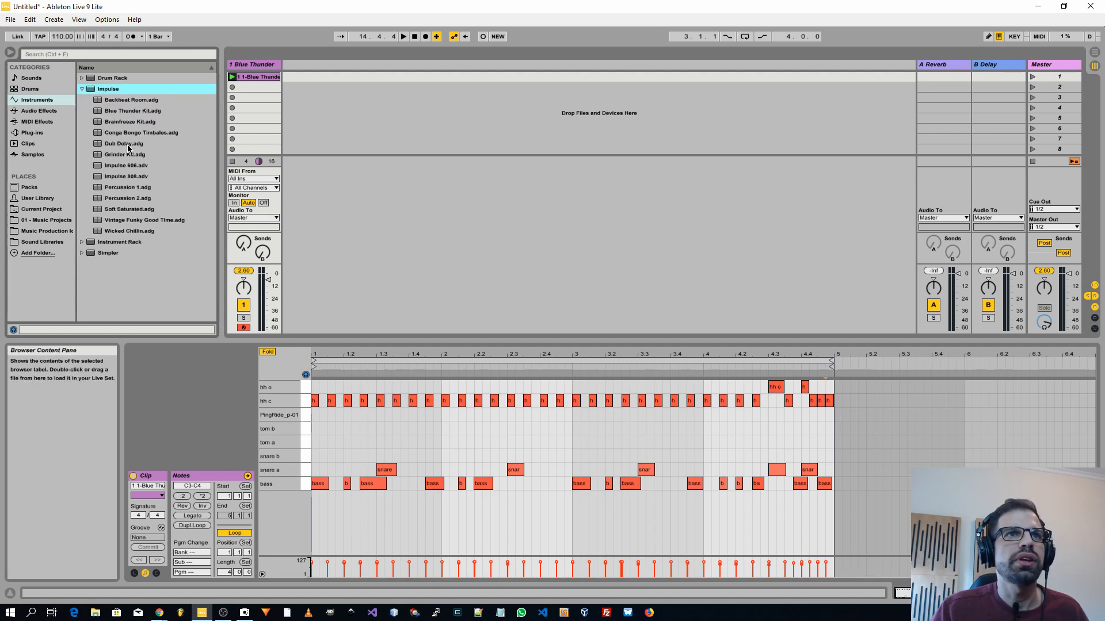
left_click(81, 89)
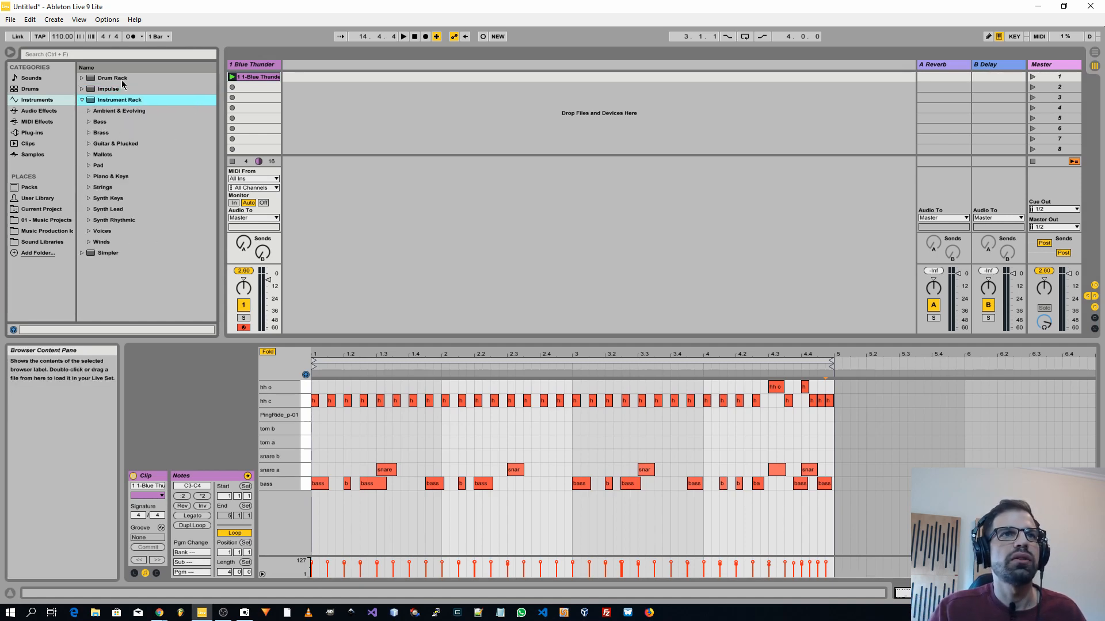
left_click(88, 111)
left_click(88, 110)
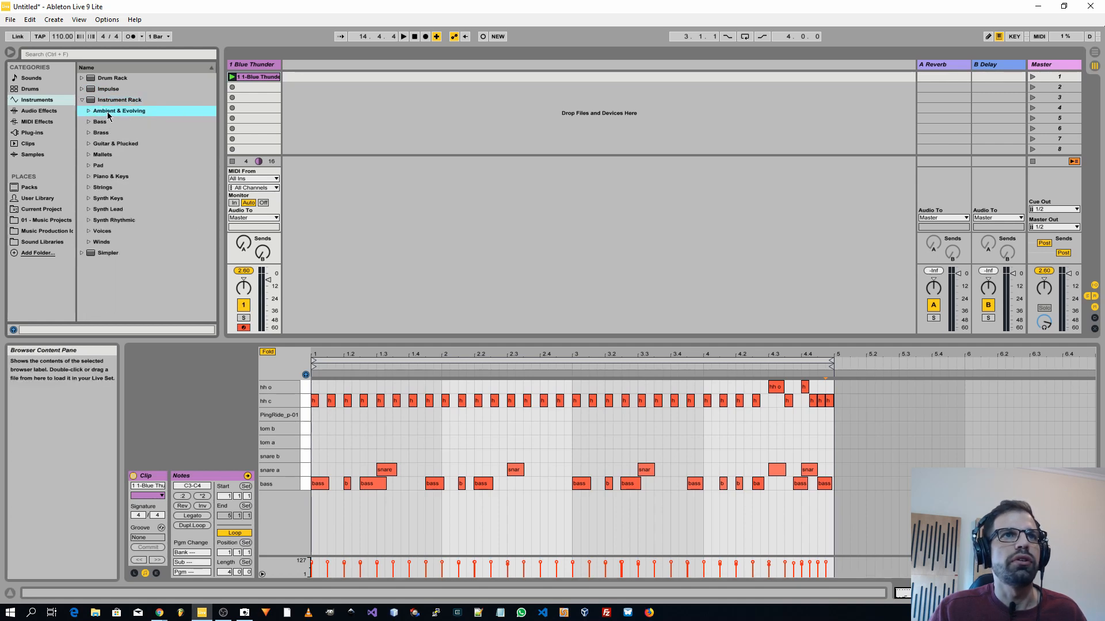
left_click(136, 101)
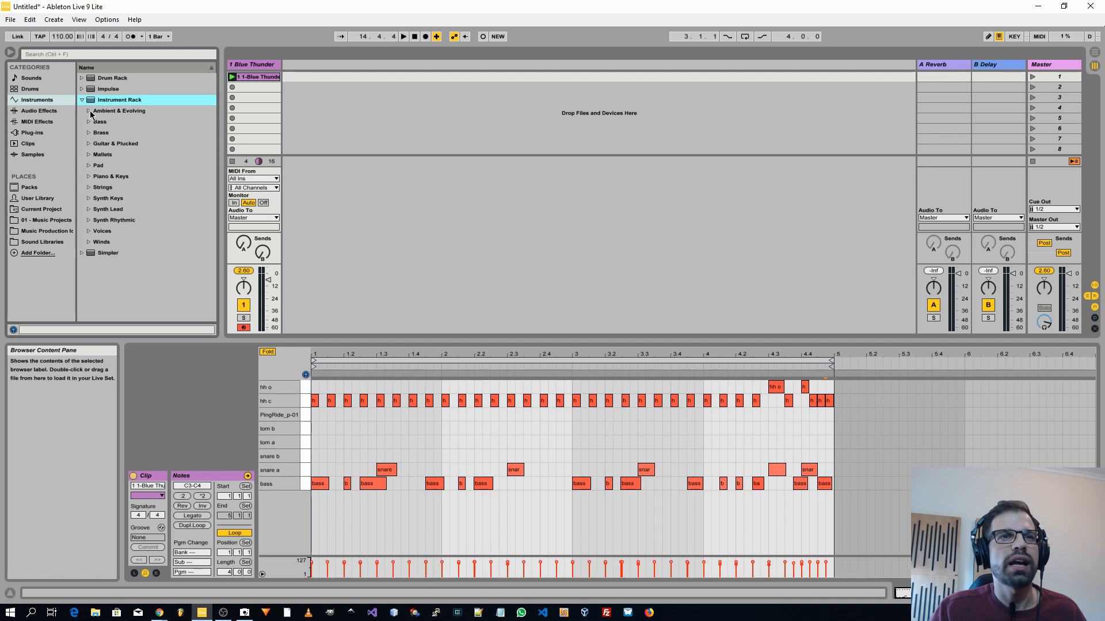
left_click(89, 111)
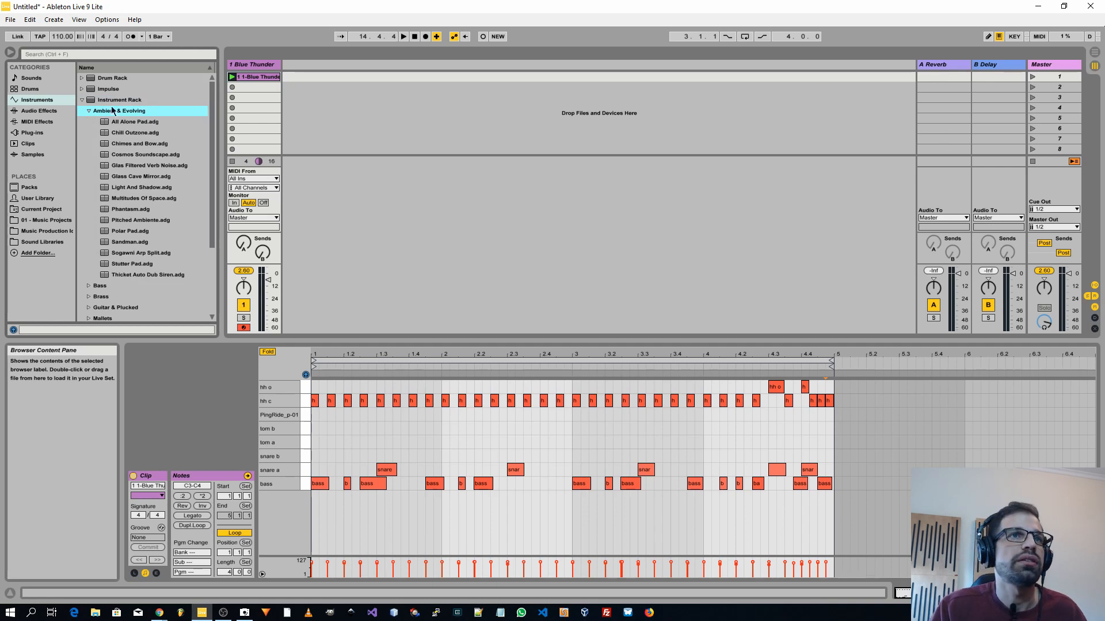
left_click(89, 111)
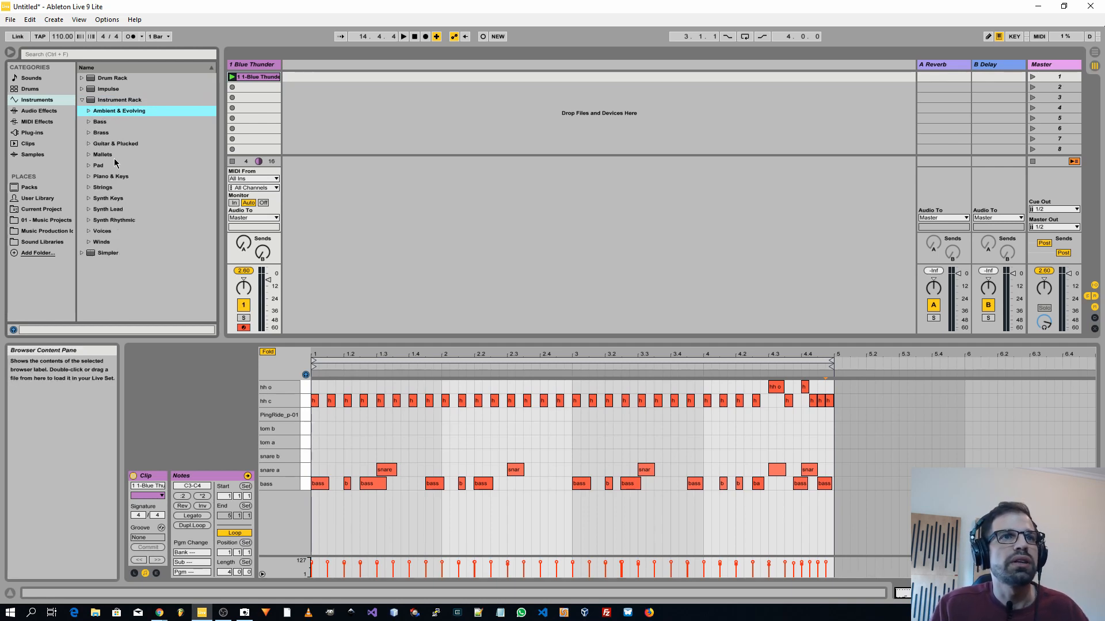
left_click(115, 102)
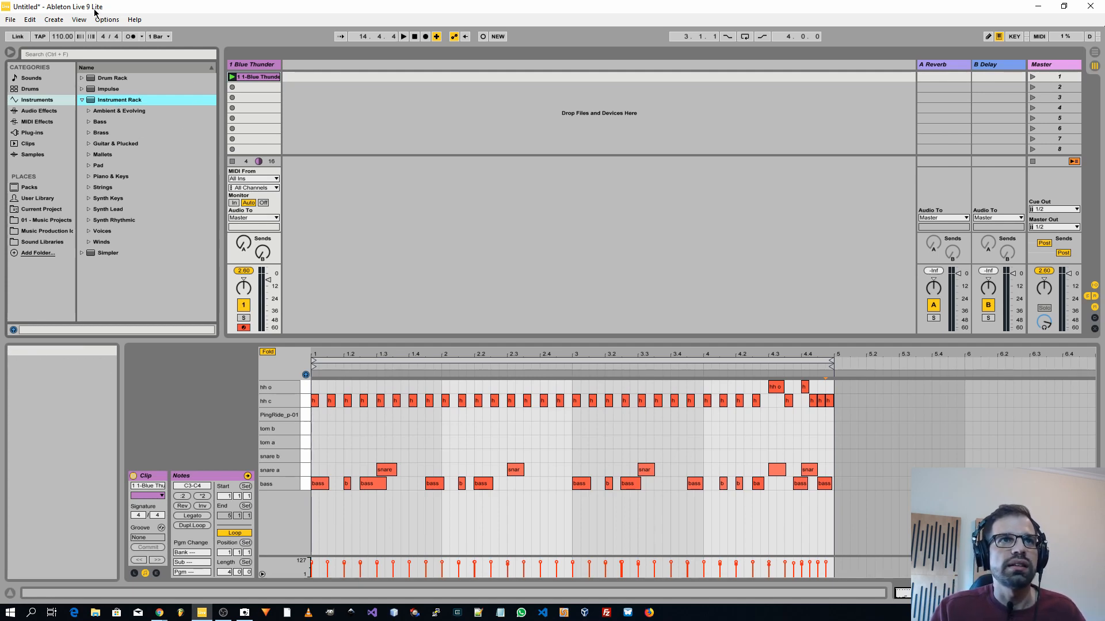
- Load the Analog Saw Bass preset from the Bass instrument racks onto a new track
left_click(91, 122)
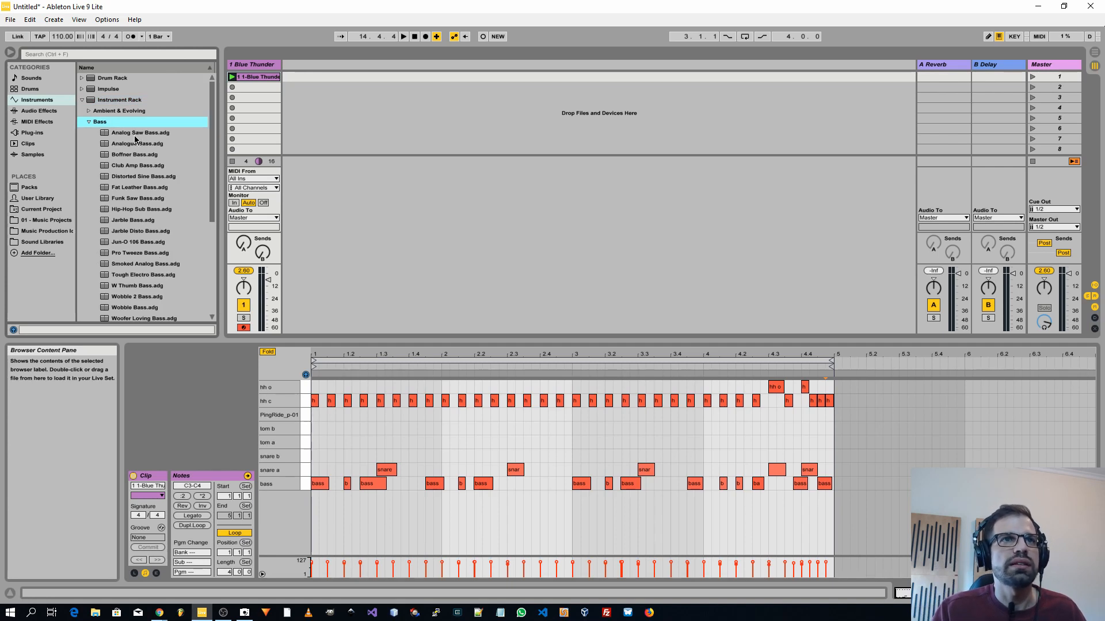
left_click_drag(134, 136, 310, 122)
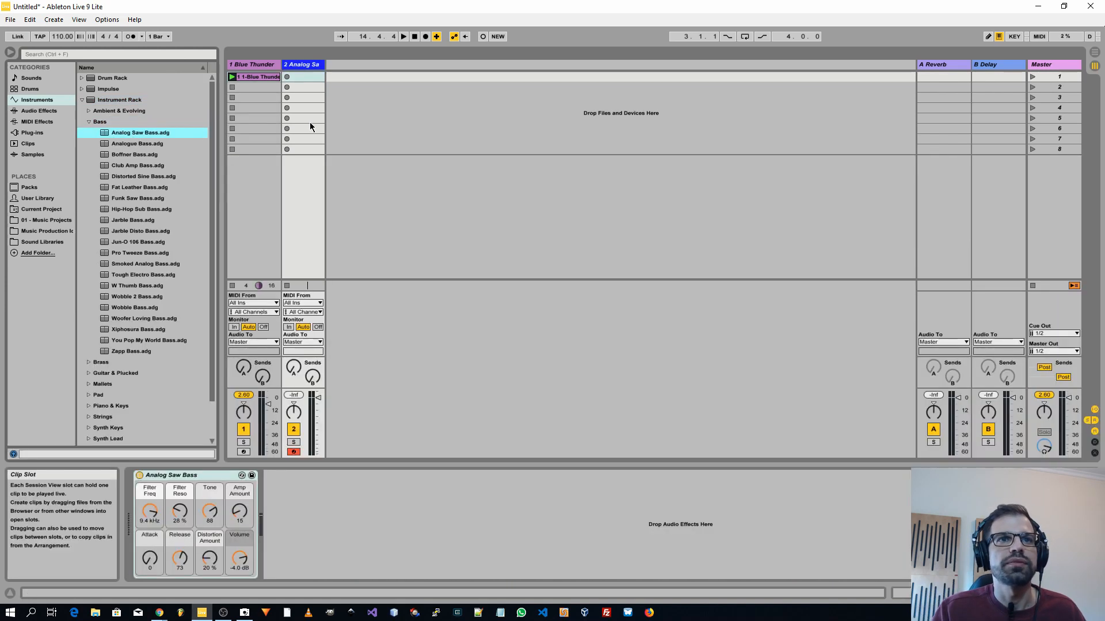
left_click(265, 530)
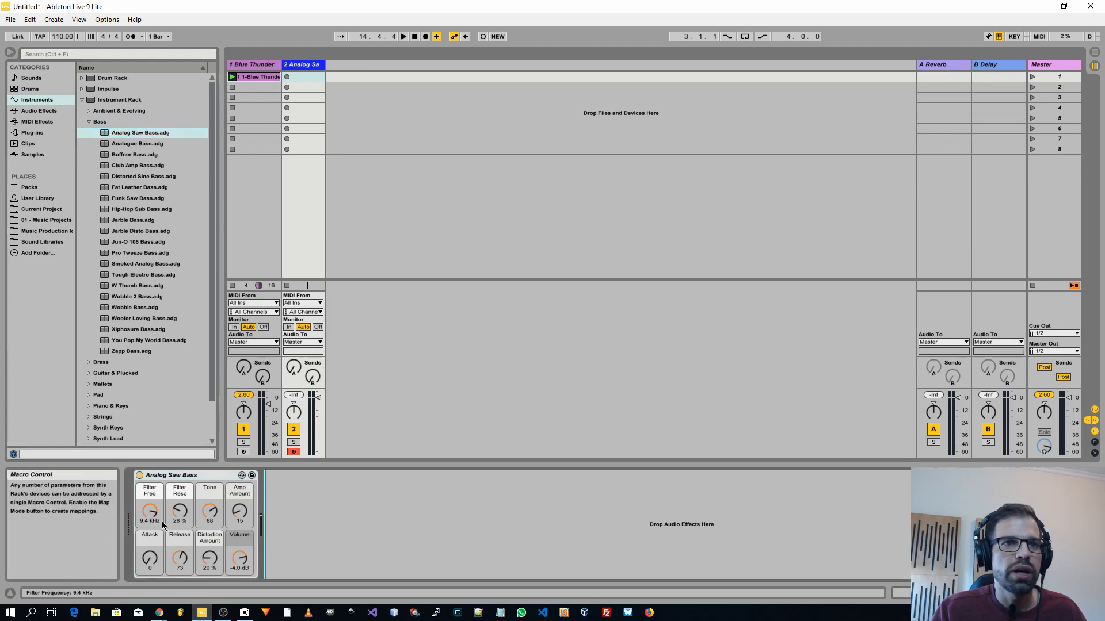
- Fold and unfold the Analog Saw Bass device and look through its available options
double_click(175, 477)
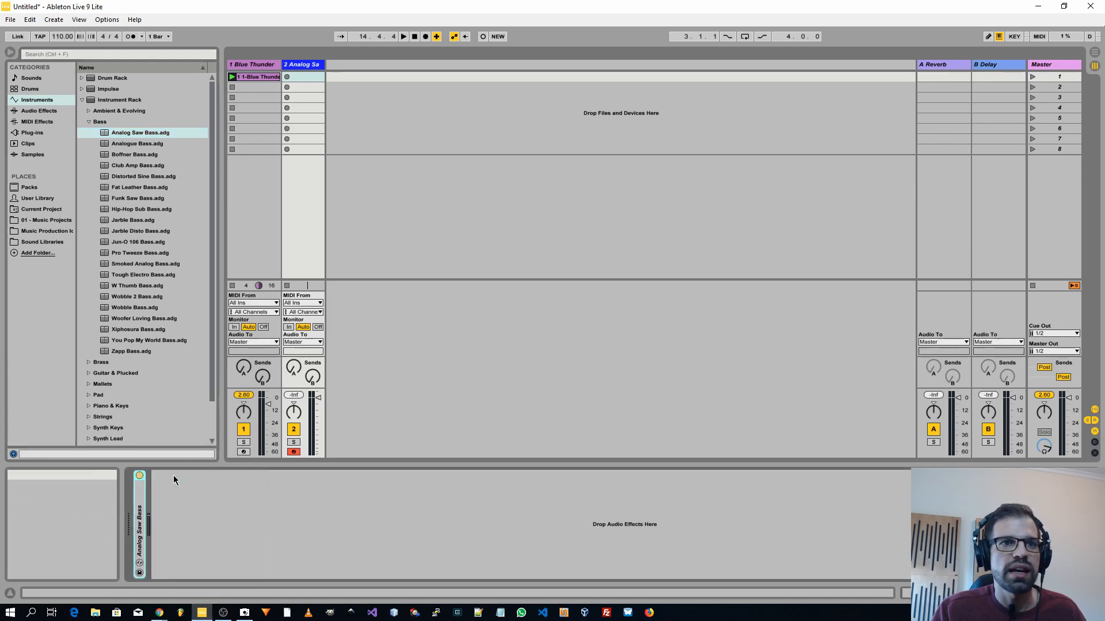
double_click(140, 515)
right_click(184, 474)
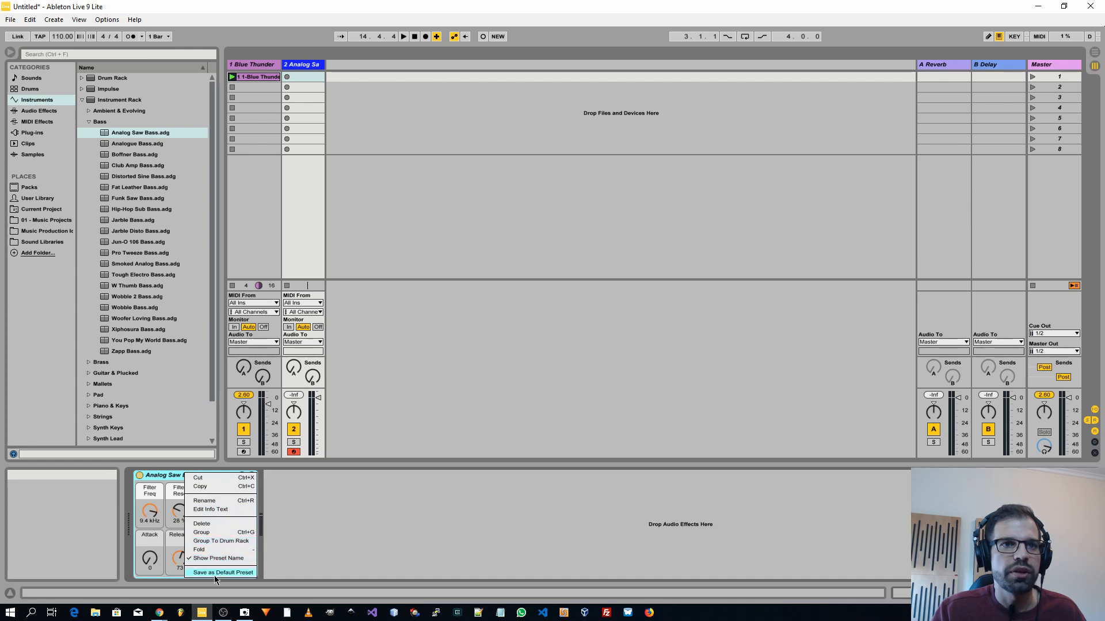
left_click(333, 537)
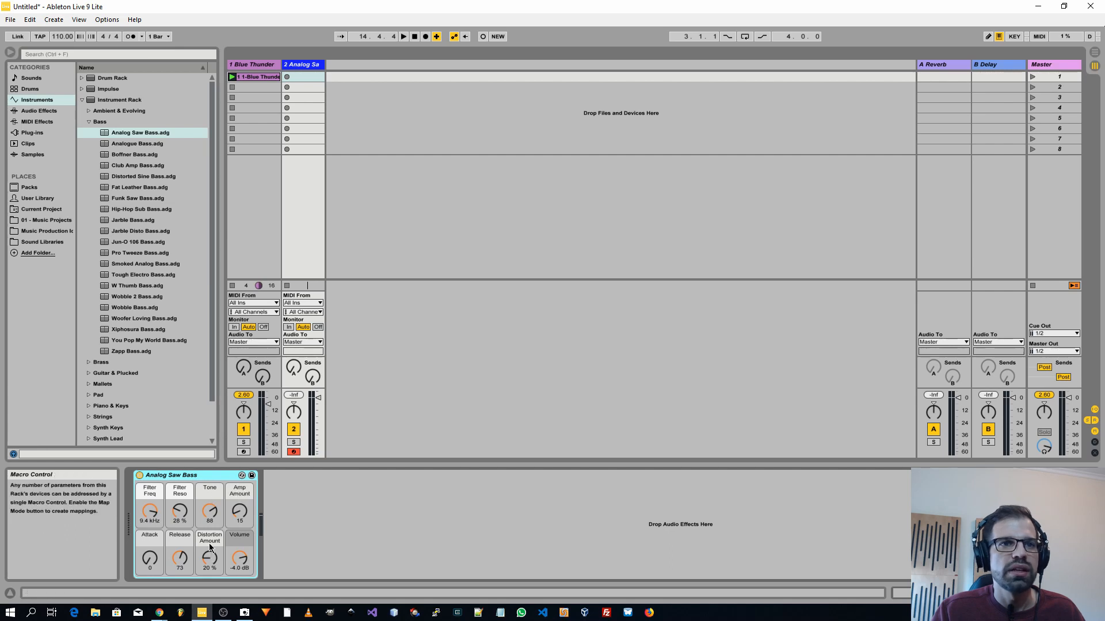
- Lower the Analog Saw Bass track's volume and try the bass sound over the drum loop
key("space")
key("space")
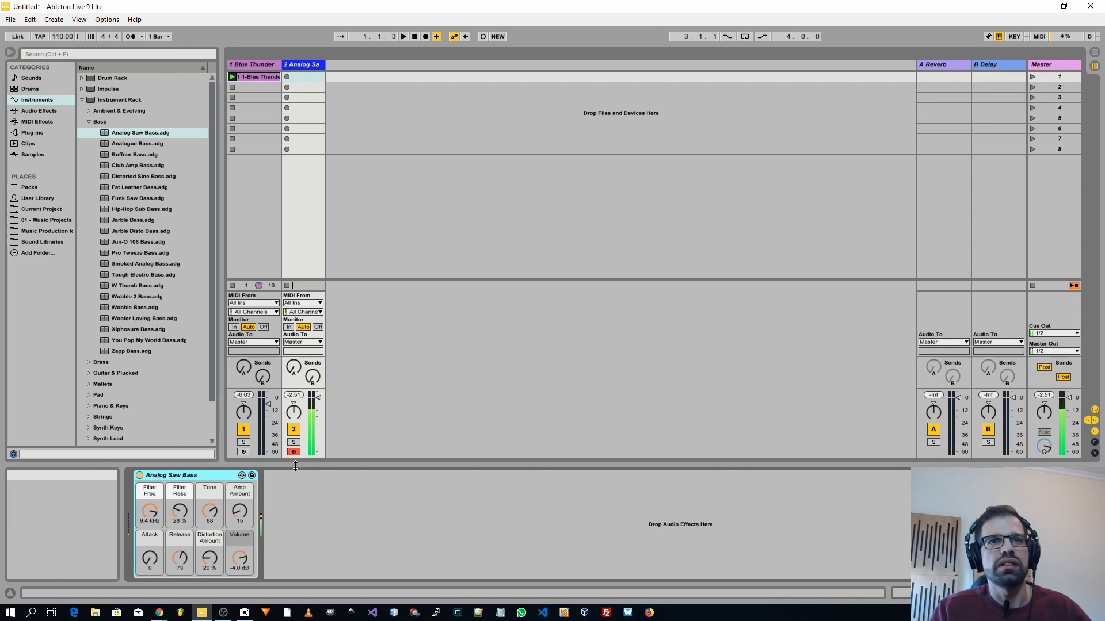
left_click_drag(318, 398, 321, 419)
key("space")
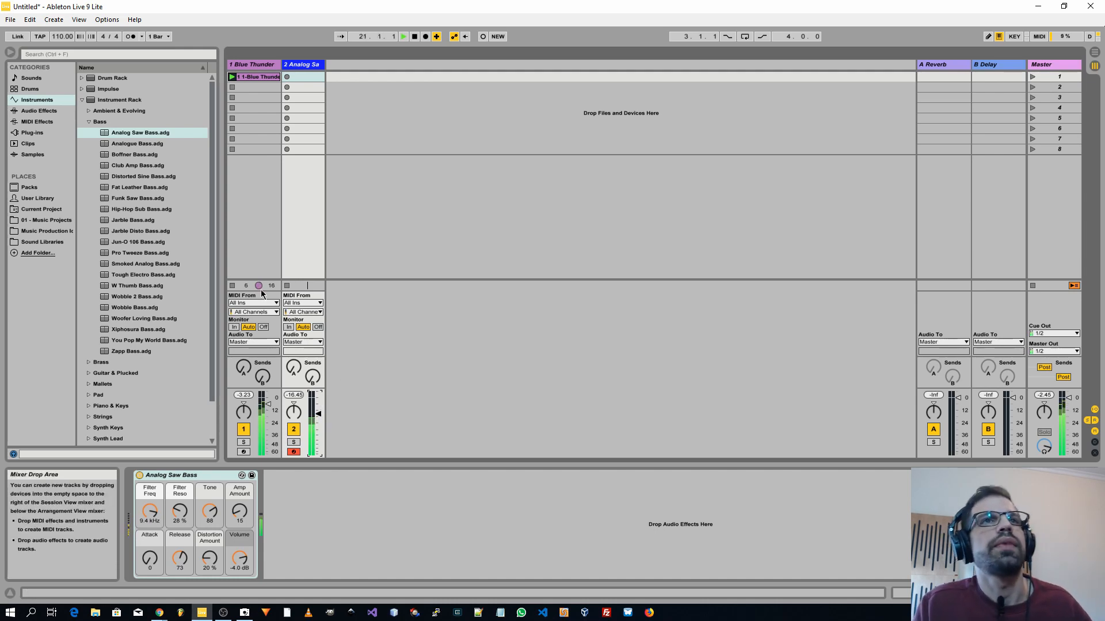
- Replace the bass track's instrument with the Analogue Bass preset and raise the track's volume slightly
left_click_drag(118, 143, 316, 180)
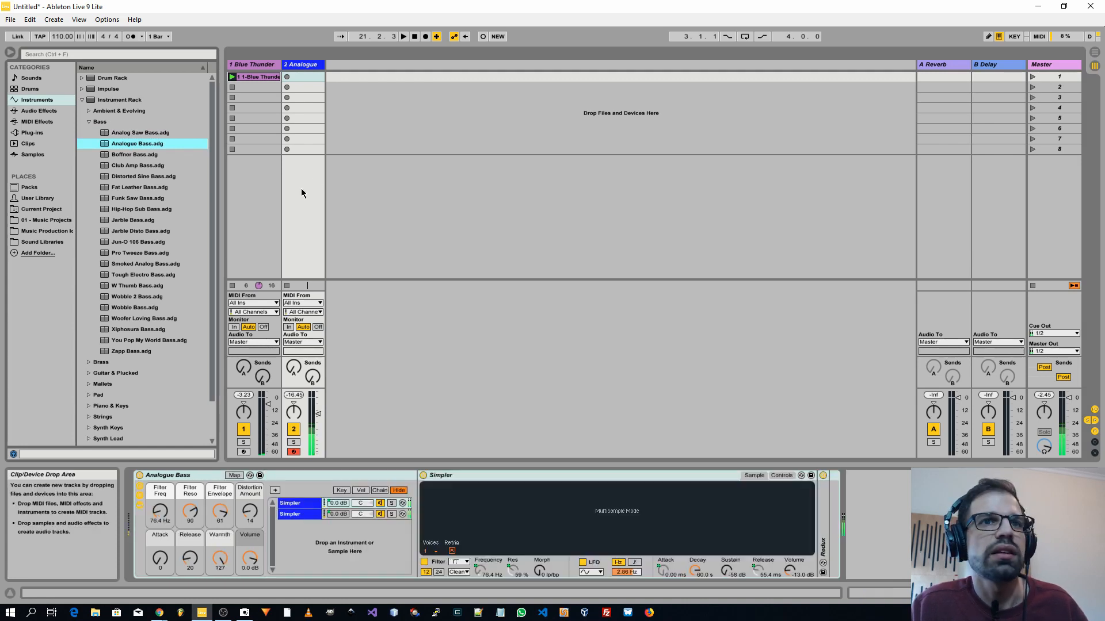
left_click_drag(319, 416, 319, 406)
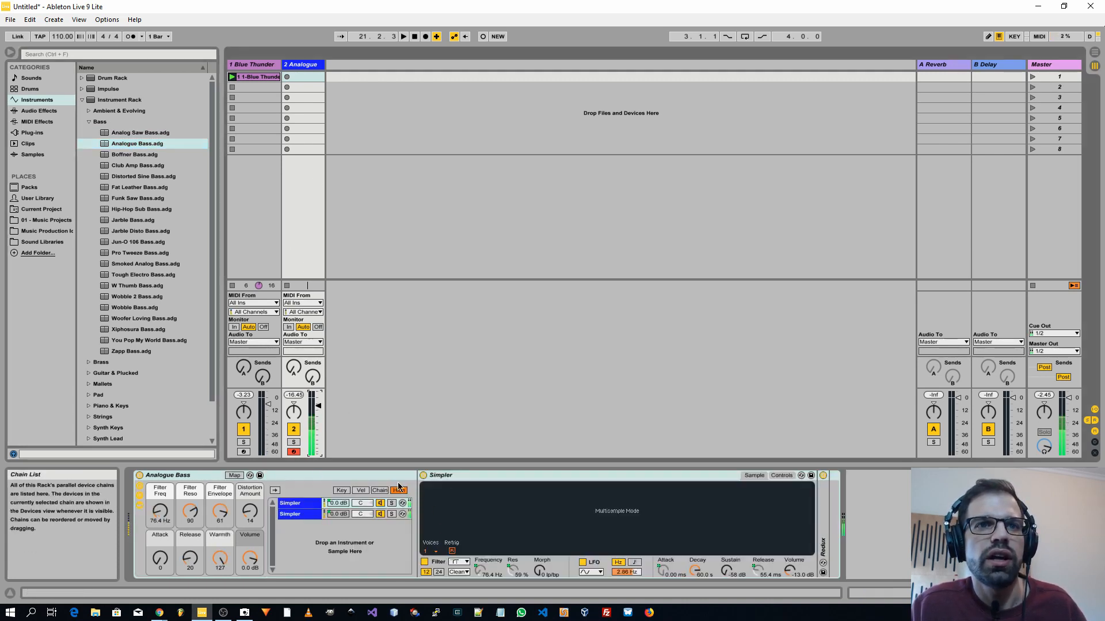
left_click(294, 507)
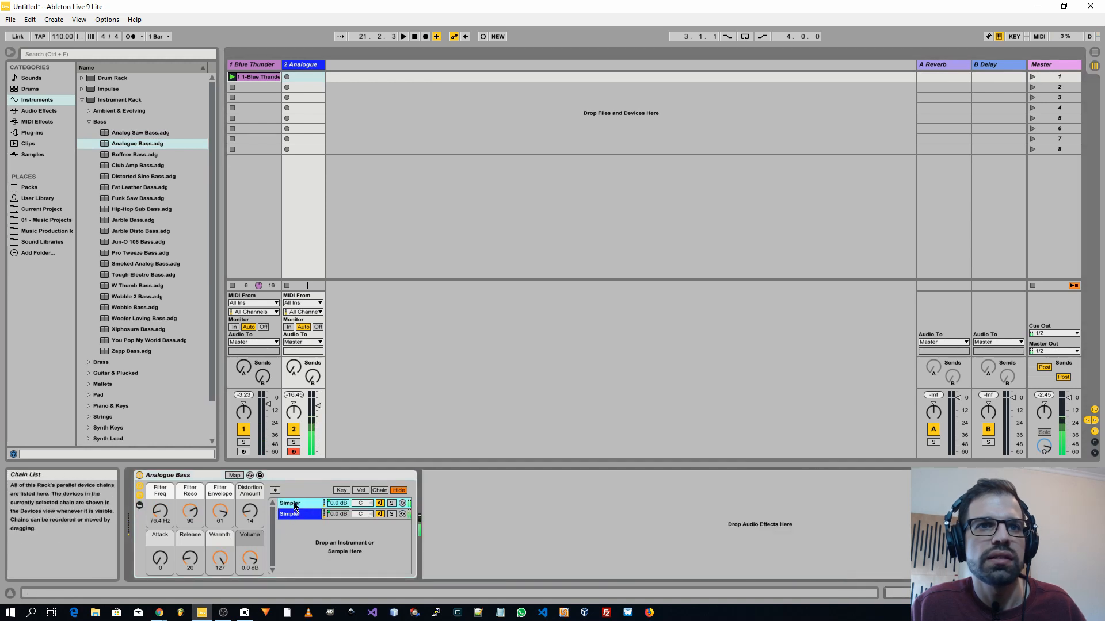
- Show the devices of the Analogue Bass rack's two Simpler chains and unfold the Redux device at the end
double_click(294, 507)
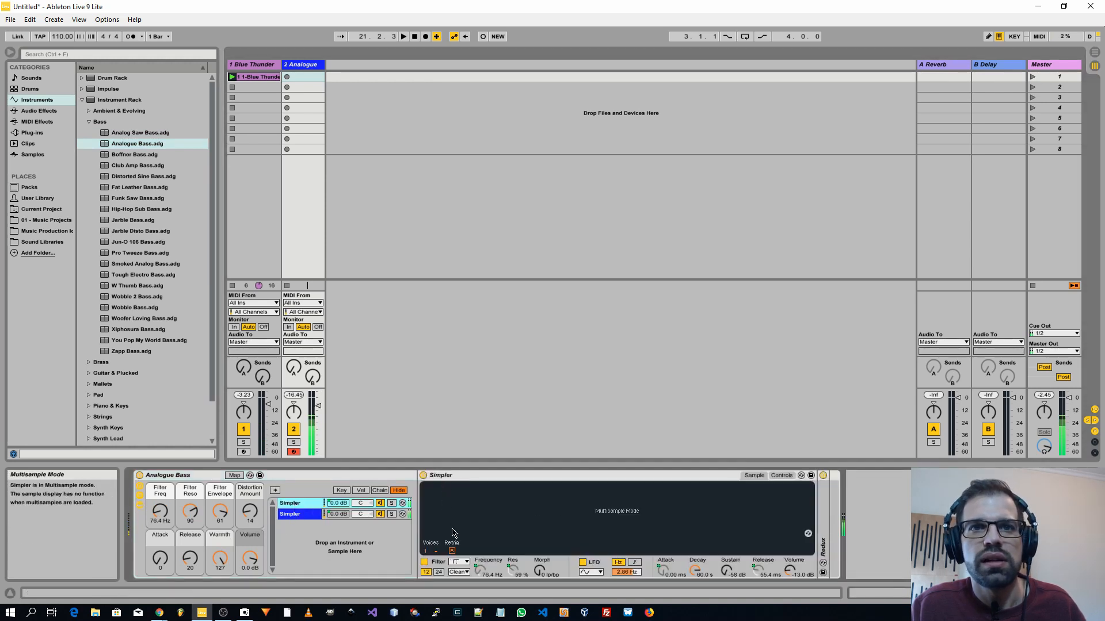
left_click(298, 516)
left_click(298, 516, "shift")
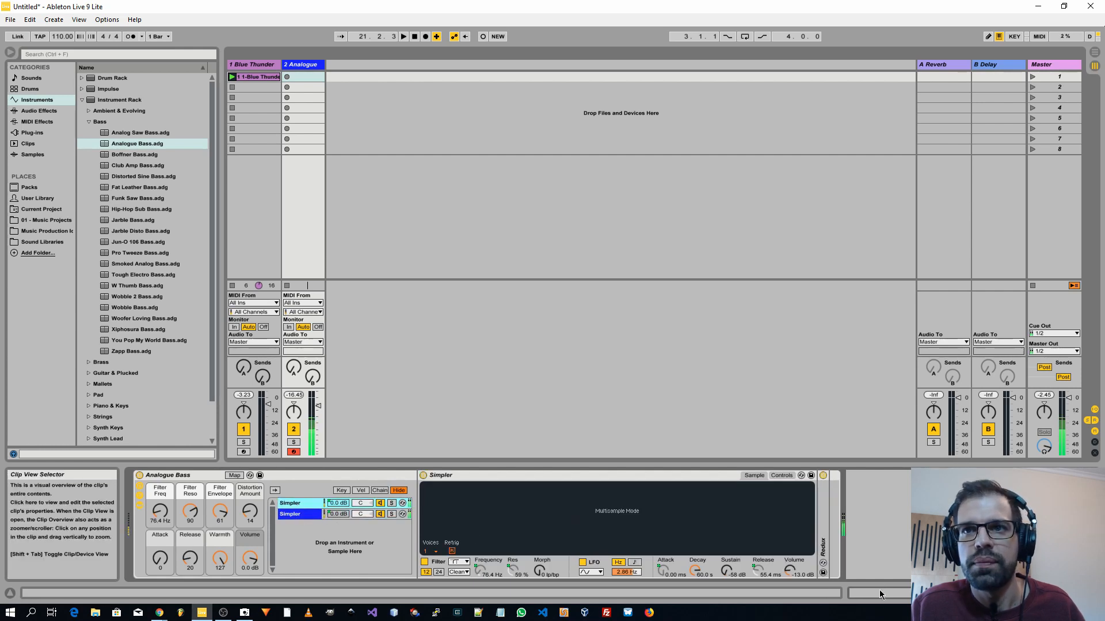
double_click(825, 539)
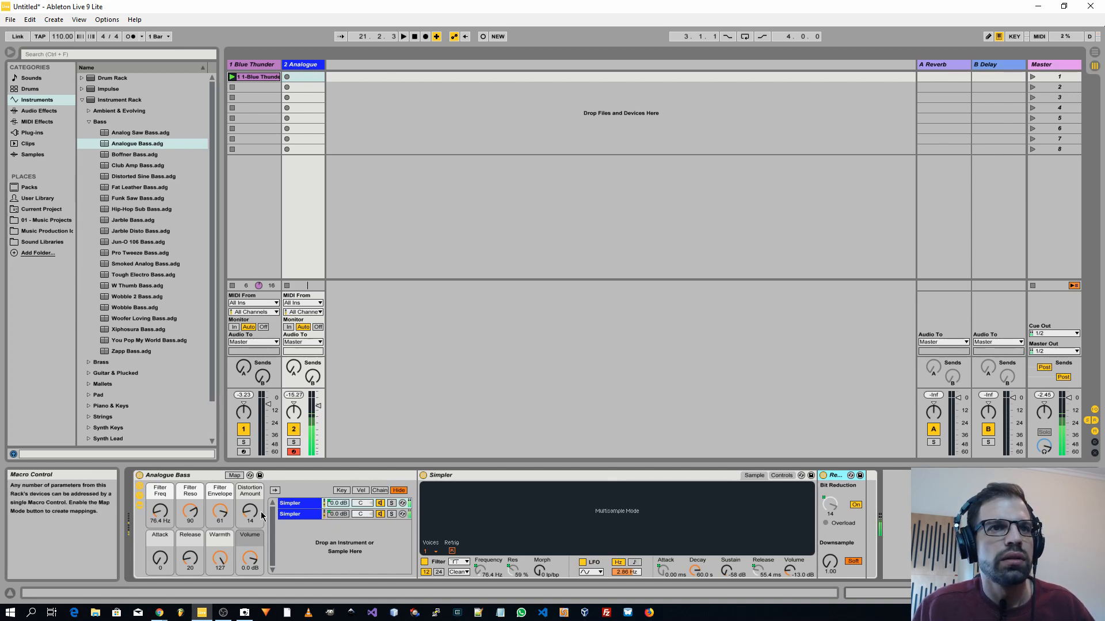
- Set Analogue Bass to Filter Freq 53.1 Hz, Filter Reso 57, Filter Envelope 72, Distortion Amount 13 and Release 88, and try it over the drum loop
left_click_drag(160, 512, 250, 518)
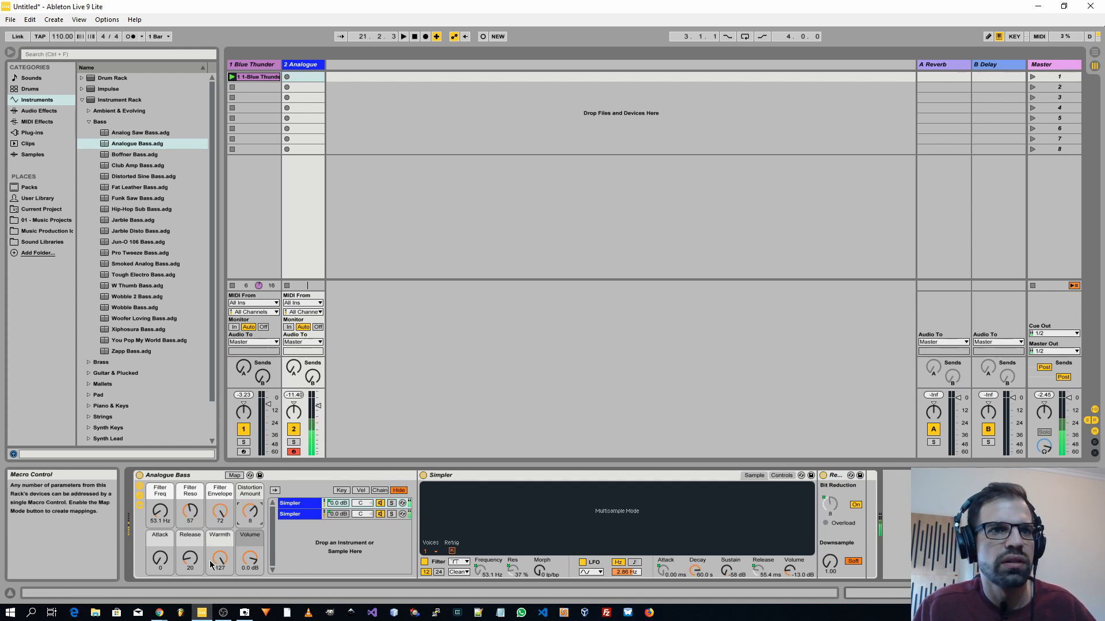
left_click_drag(190, 558, 196, 546)
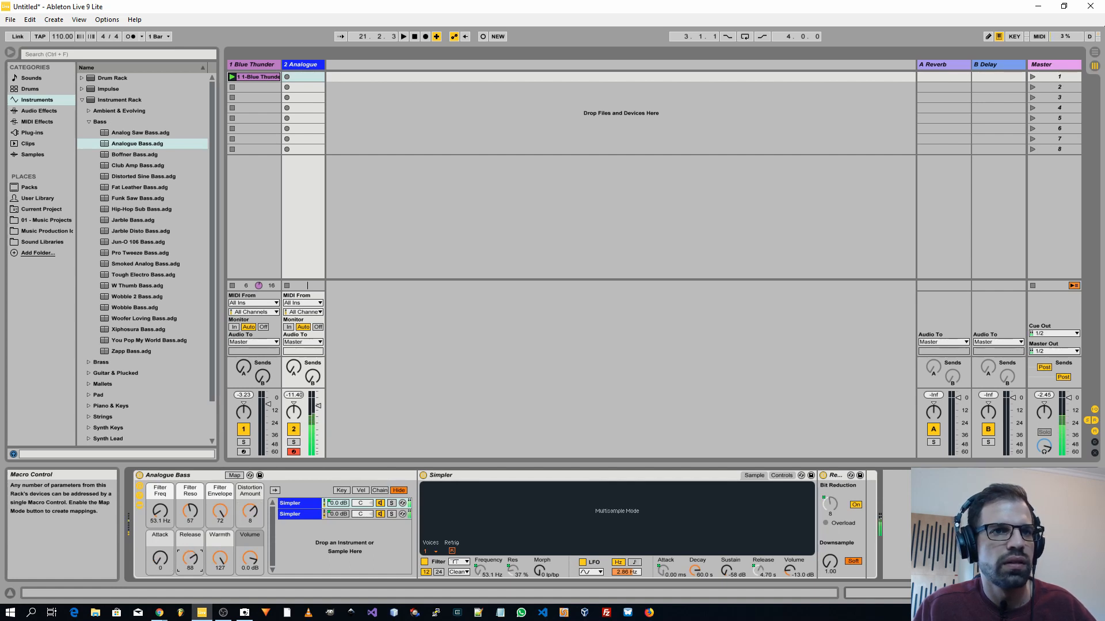
left_click_drag(243, 513, 244, 508)
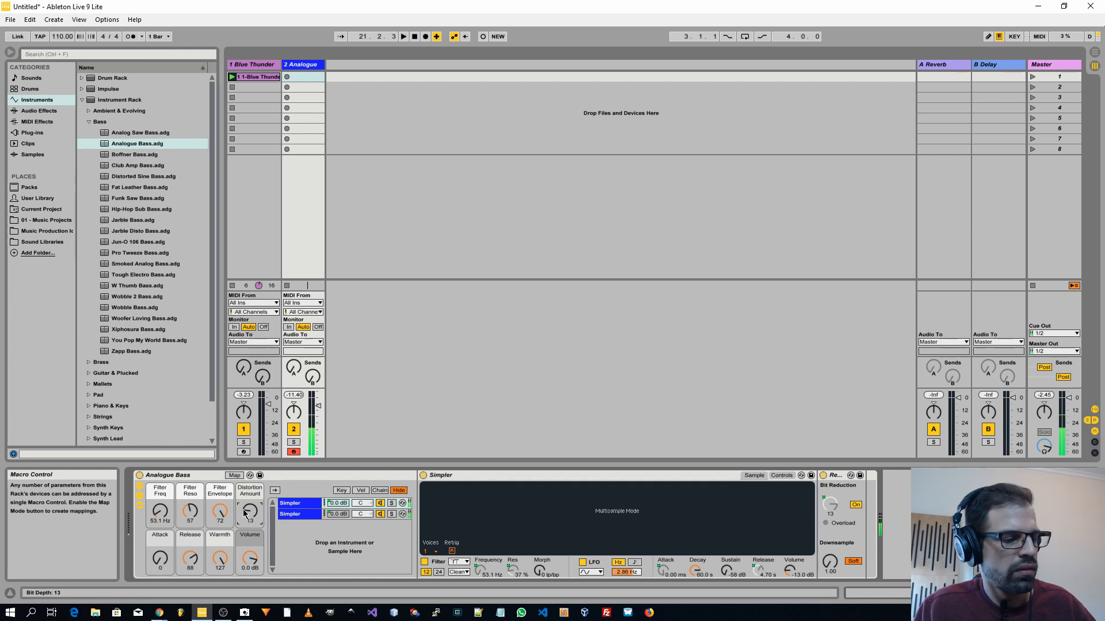
key("space")
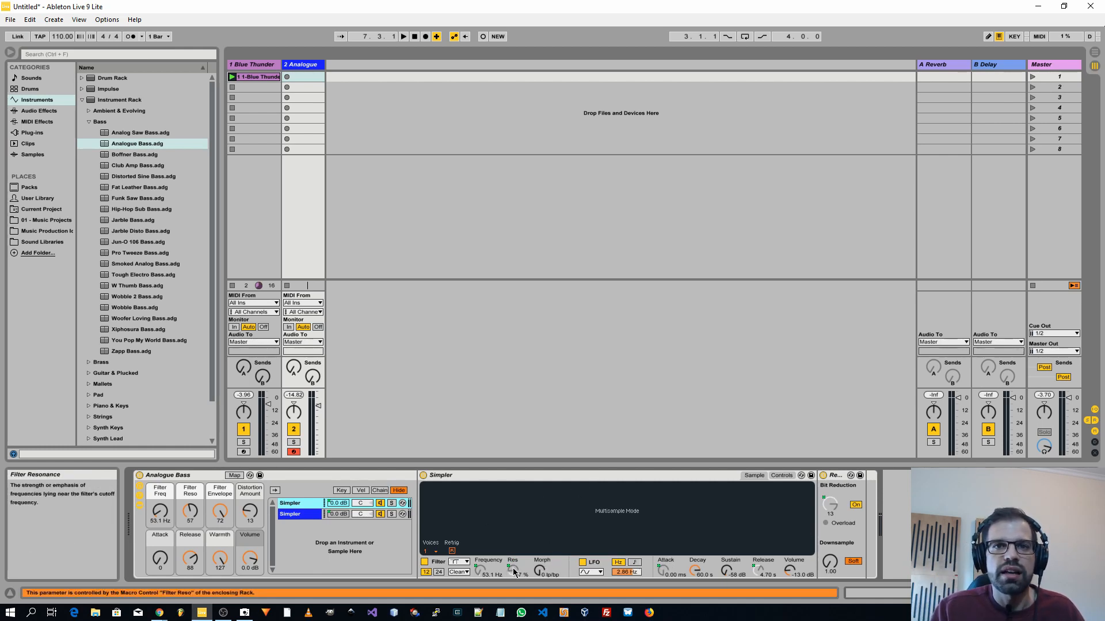
- Set the Analogue Bass rack's Filter Reso macro to 61, and vary its Distortion Amount macro before setting it to 16
left_click_drag(185, 513, 185, 492)
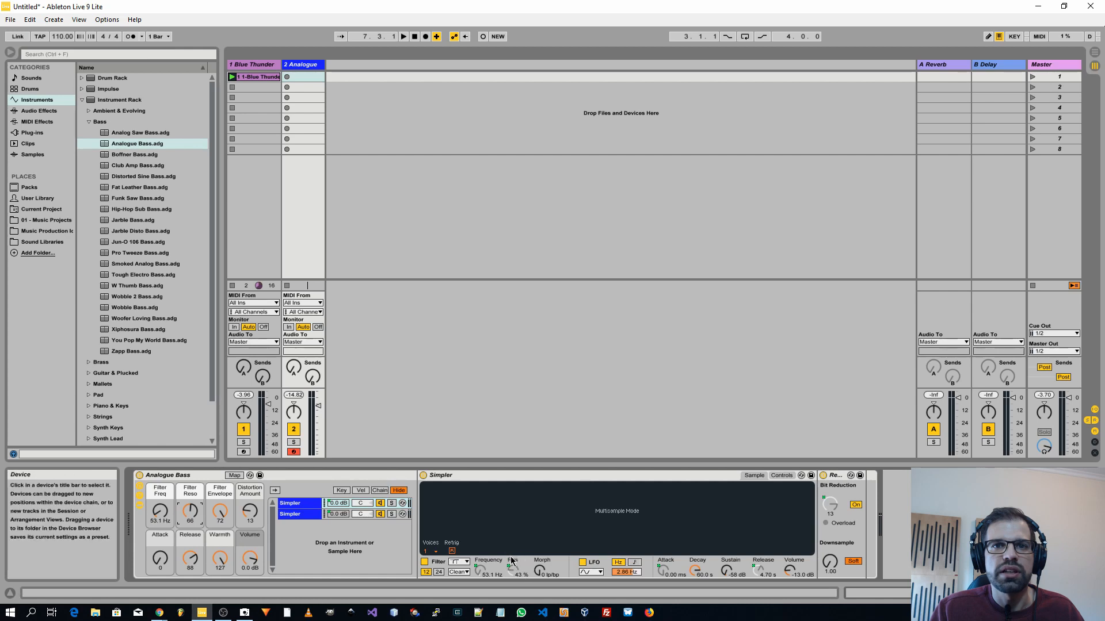
left_click_drag(176, 511, 190, 539)
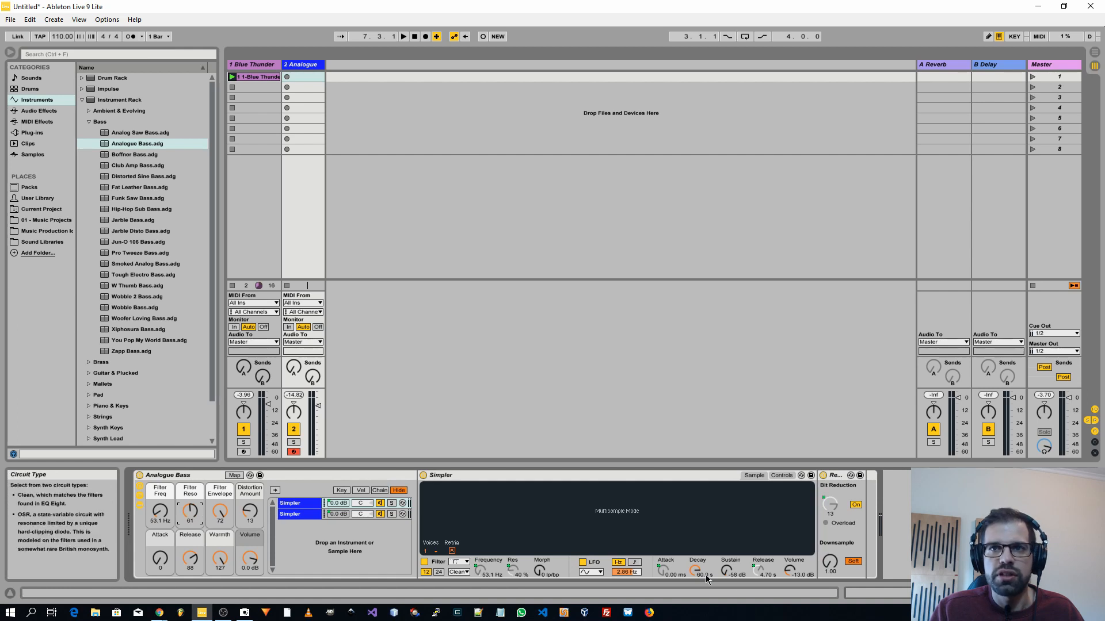
left_click(834, 477)
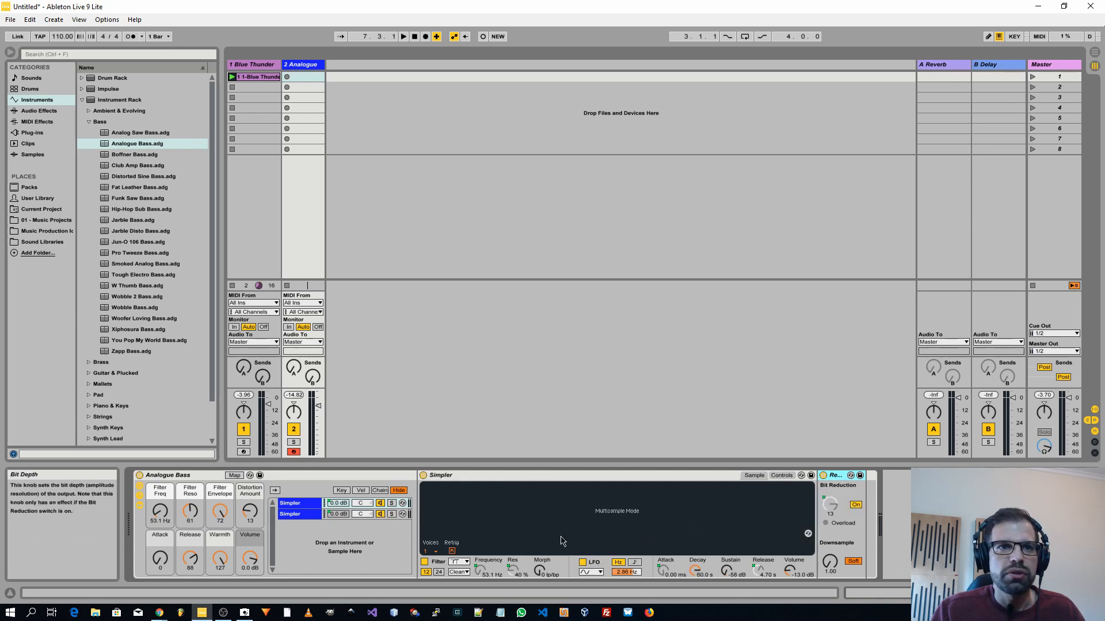
left_click(250, 512)
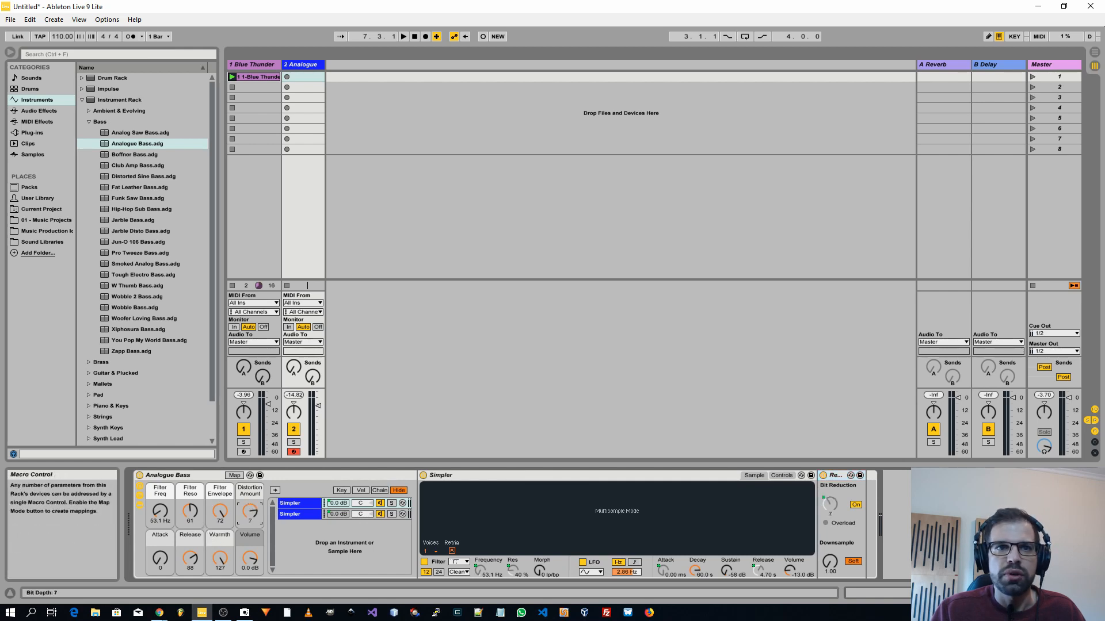
left_click_drag(249, 511, 250, 533)
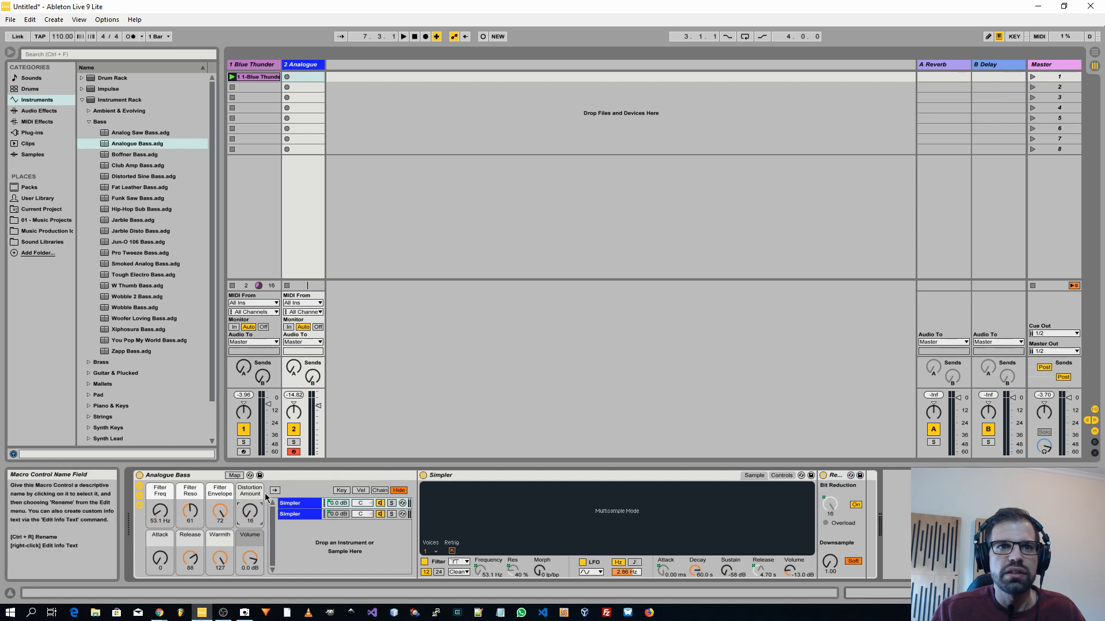
left_click_drag(250, 512, 250, 477)
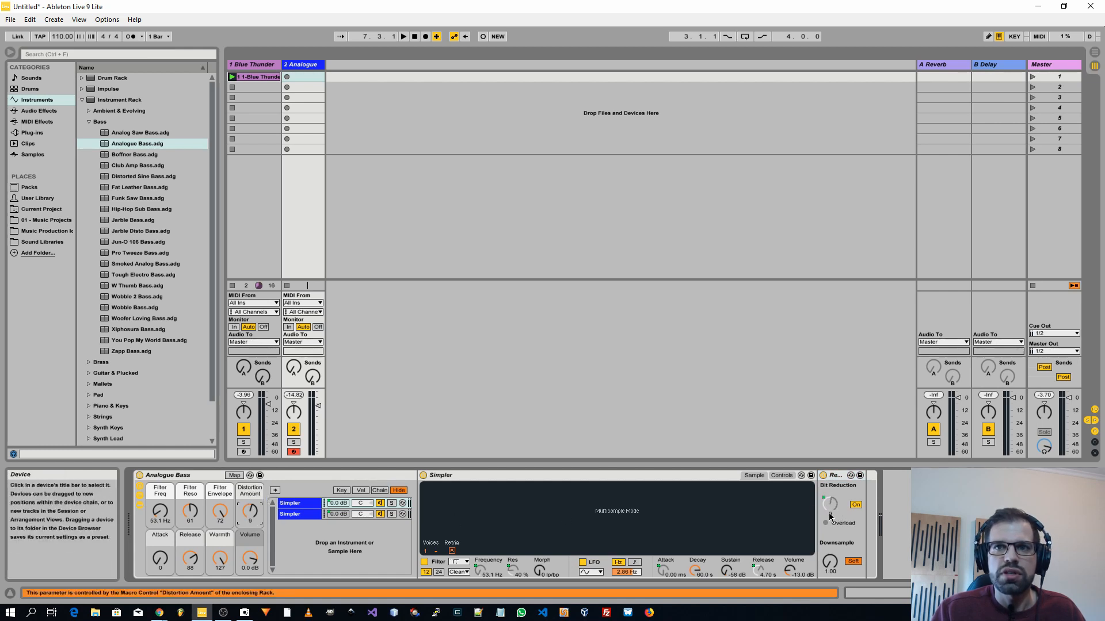
left_click_drag(249, 512, 250, 567)
right_click(249, 511)
left_click(247, 515)
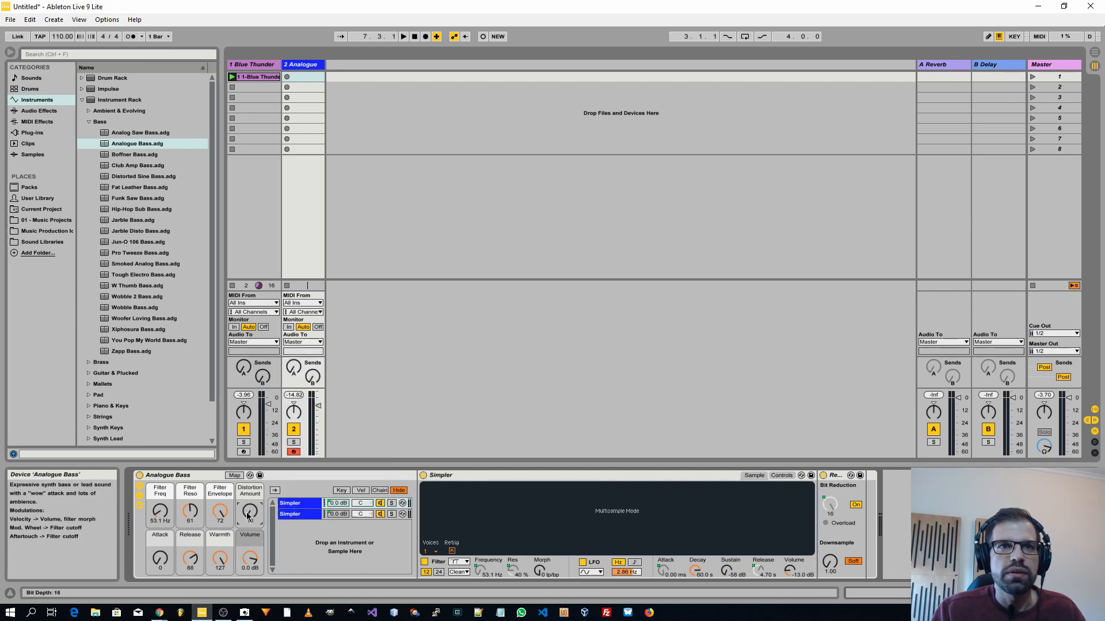
- Examine the macro mapping options of Redux's Downsample control and toggle the rack's macro, chain and device views
right_click(828, 561)
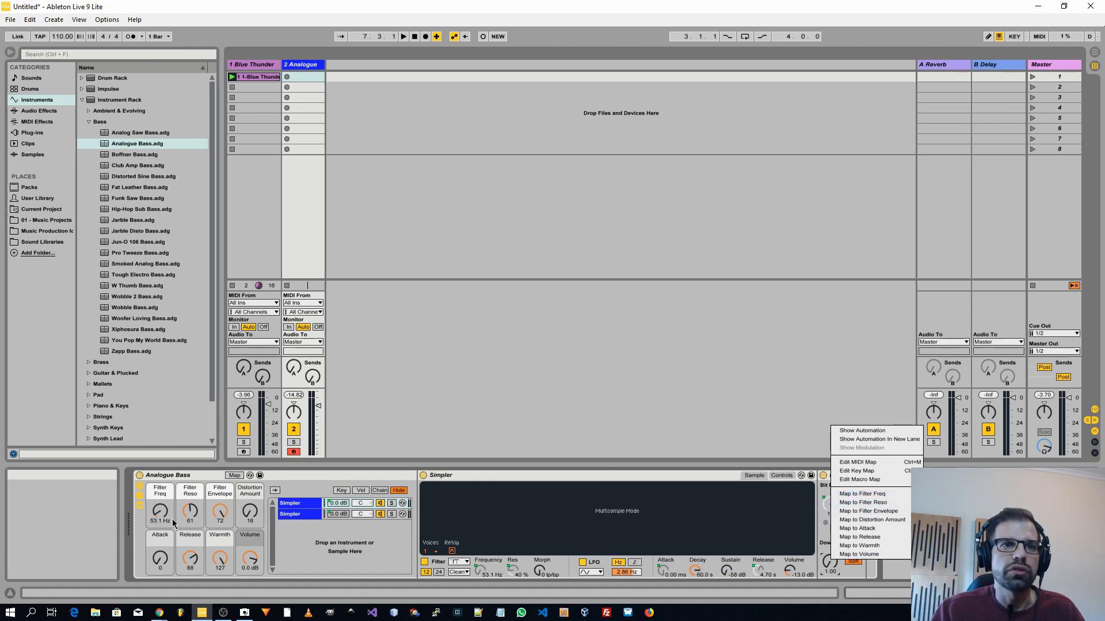
left_click(139, 506)
left_click(139, 506)
left_click(140, 506)
left_click(140, 506)
left_click(139, 496)
left_click(140, 486)
left_click(140, 487)
left_click(139, 505)
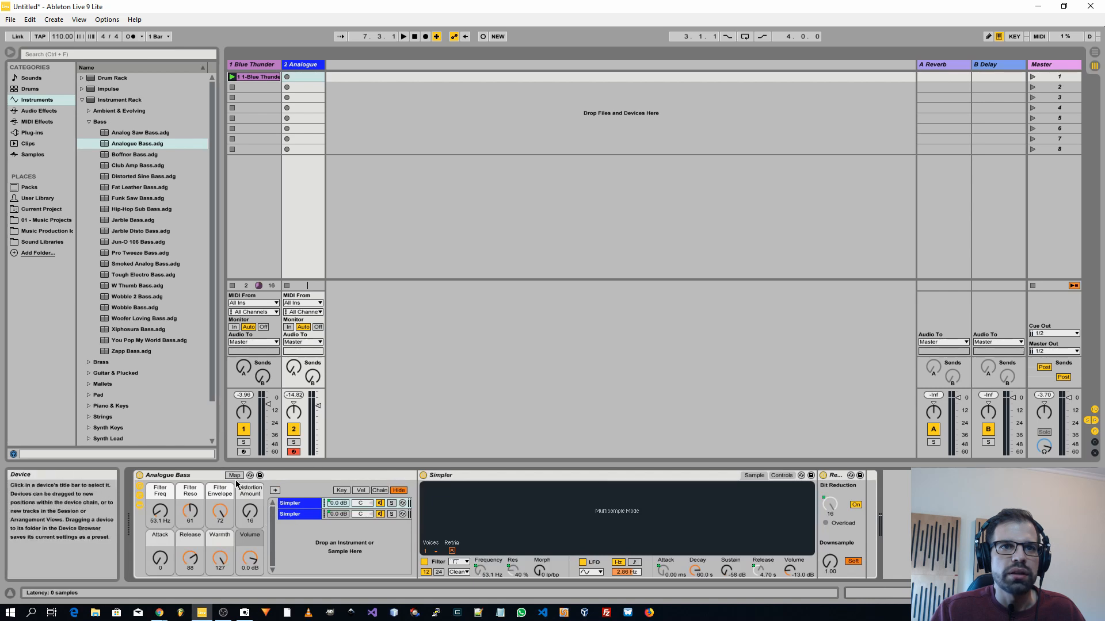
- Examine the rack's automatic chain selection and the contents of both Simpler chains
left_click(275, 493)
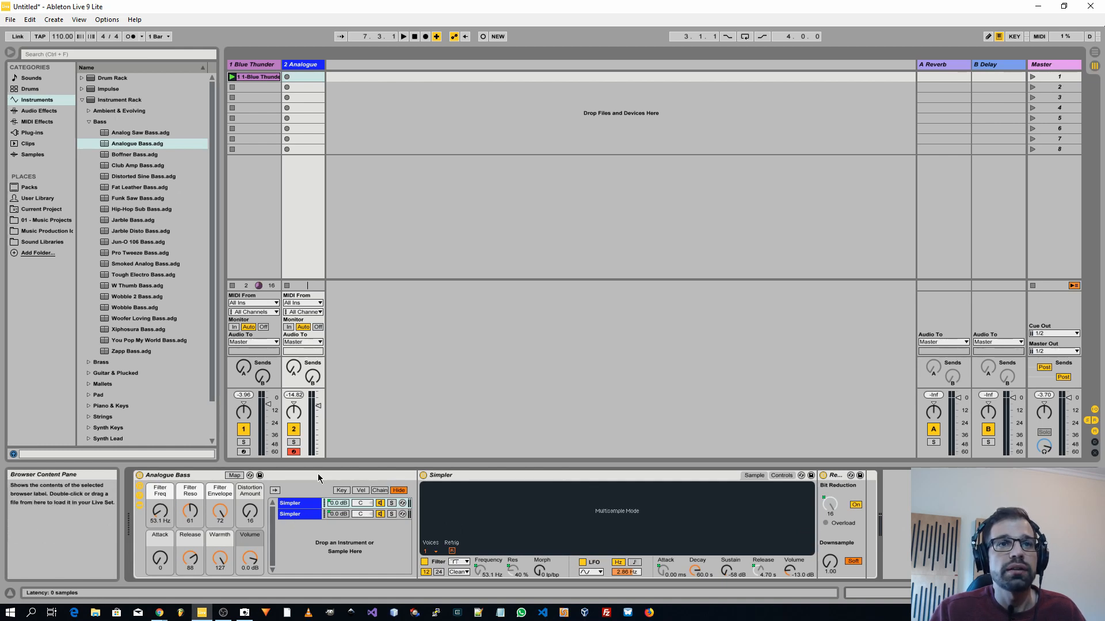
left_click(293, 506)
left_click(293, 506)
left_click(293, 514)
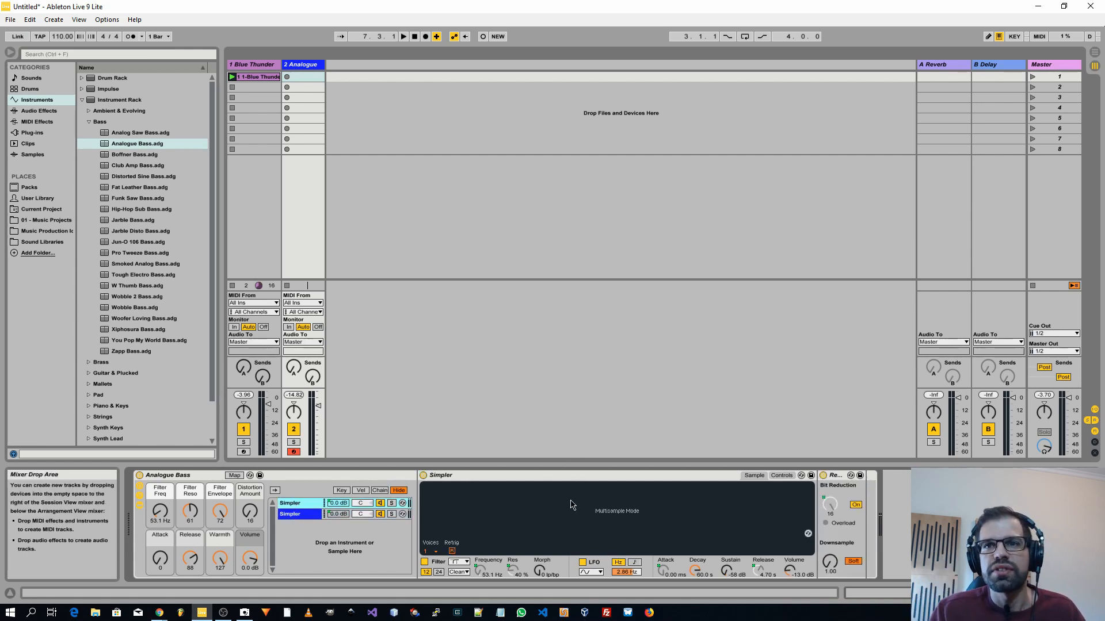
- Delete the Analogue Bass rack from the second track and load the Brassinski preset from the Brass instrument racks in its place
left_click(552, 492)
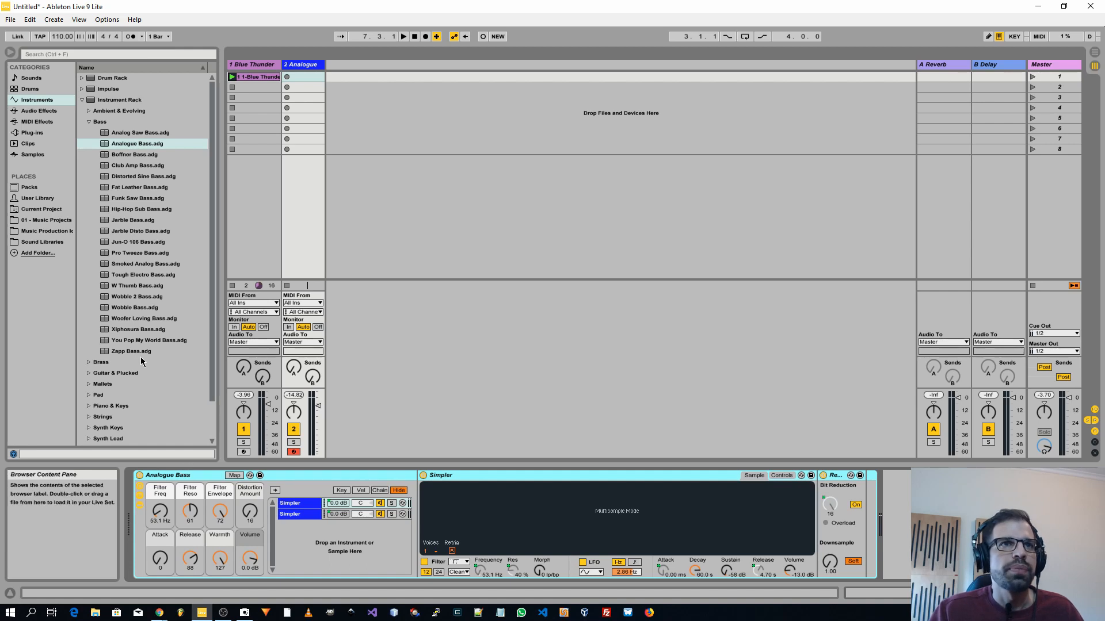
key("Delete")
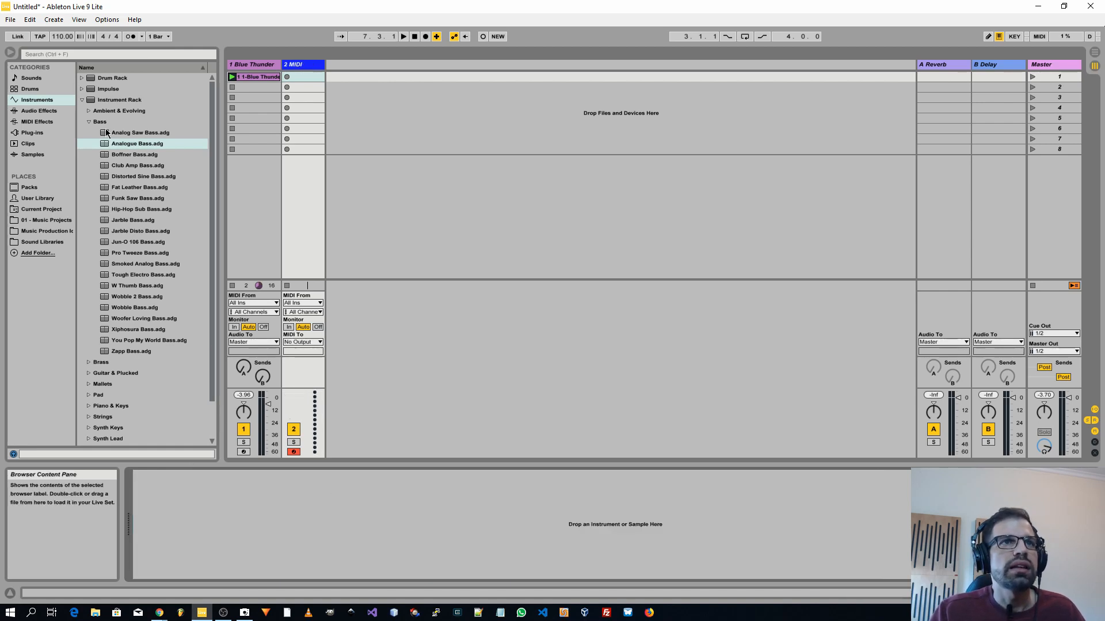
left_click(88, 122)
left_click(88, 133)
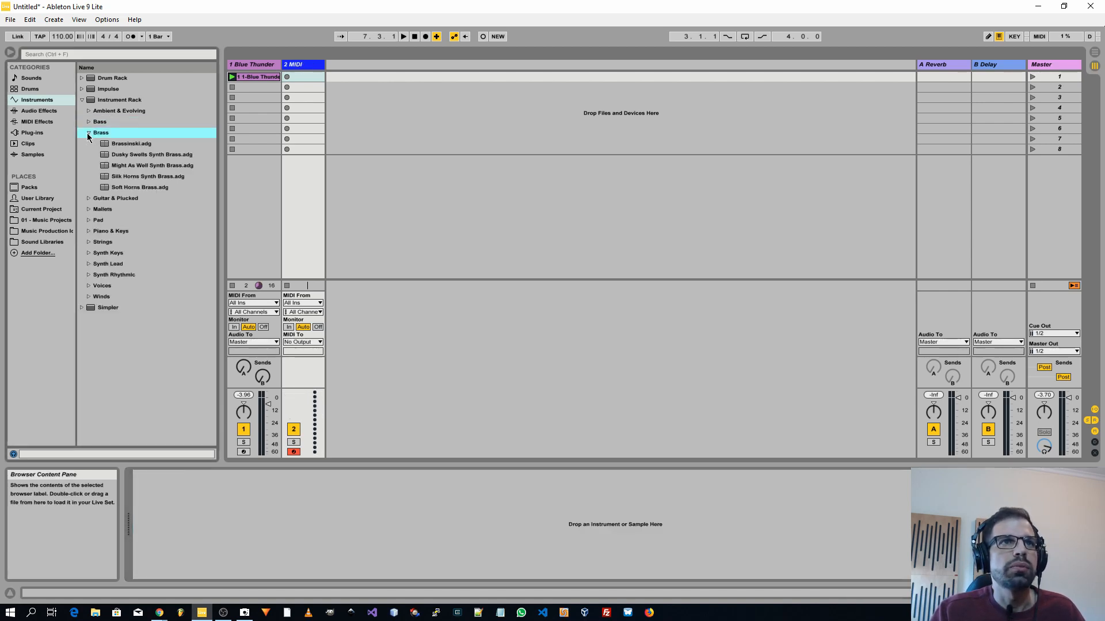
left_click(134, 144)
left_click_drag(264, 573, 289, 527)
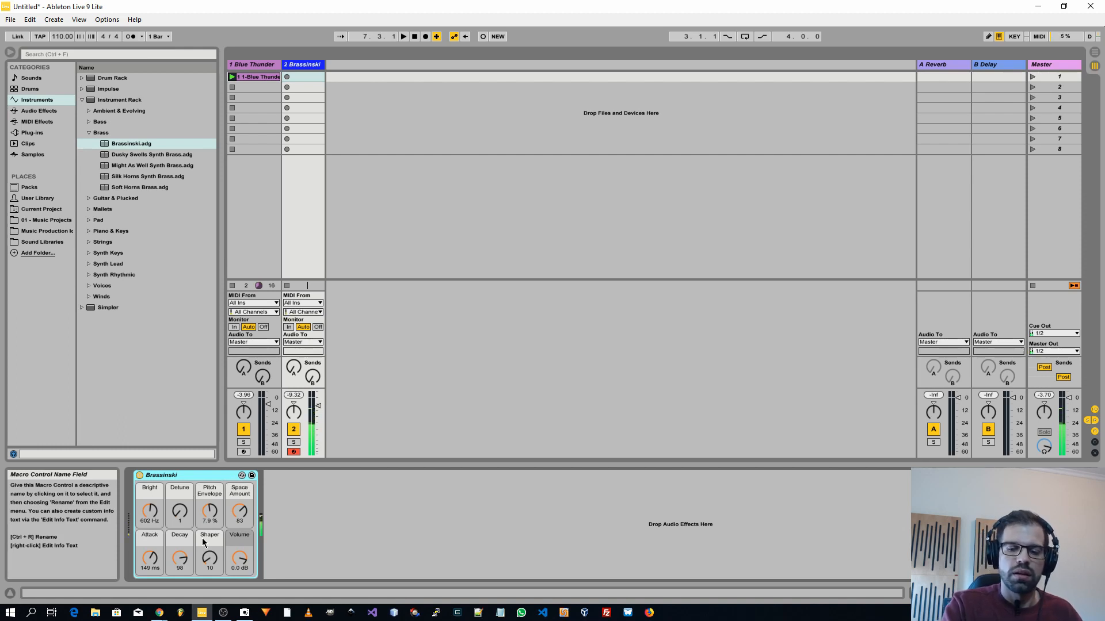
- Rehearse the Brassinski sound over the drum loop and record a four-bar clip into the track's first slot
key("space")
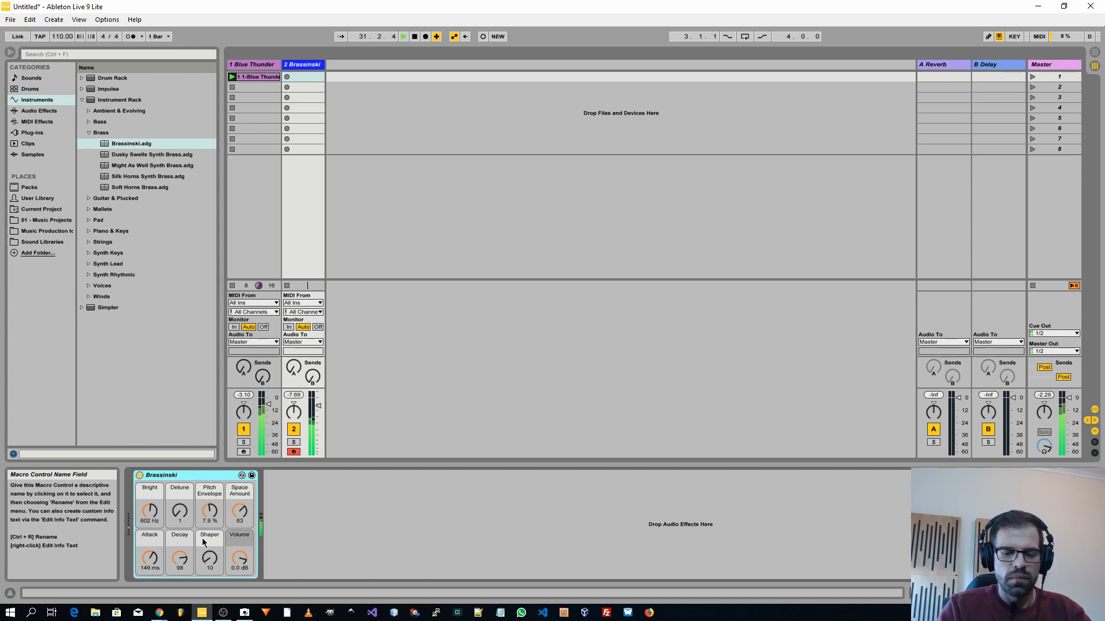
key("space")
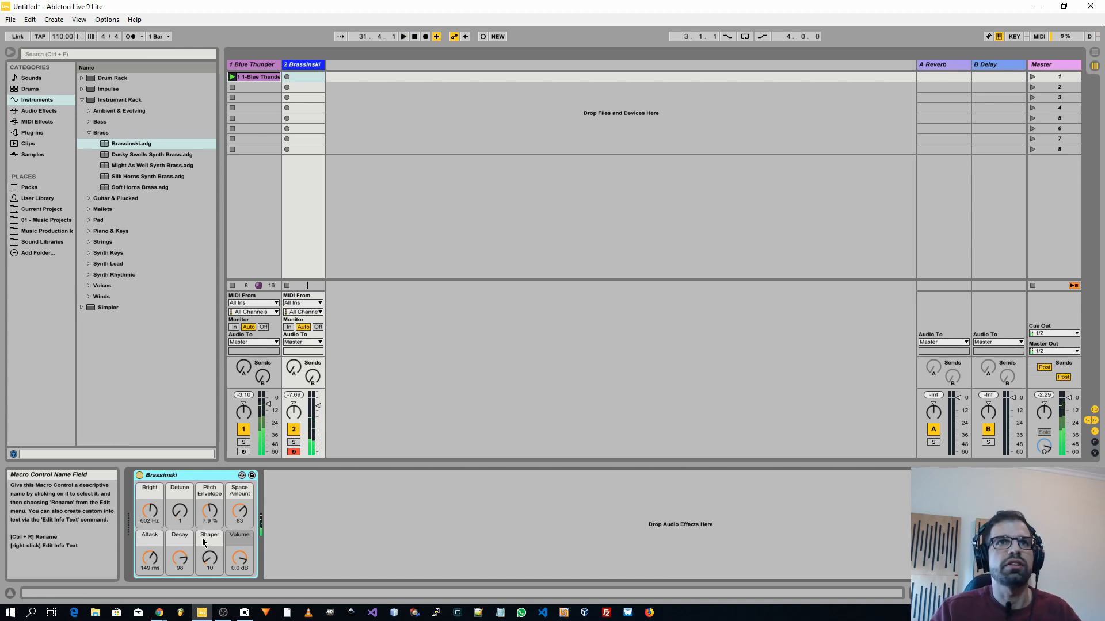
left_click(286, 78)
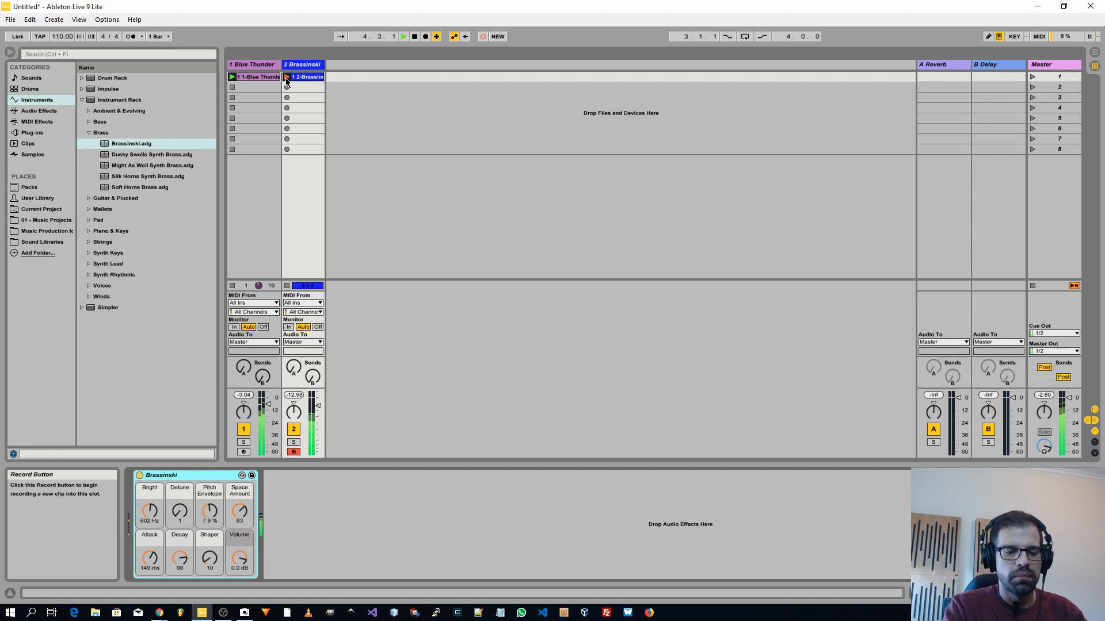
left_click(285, 78)
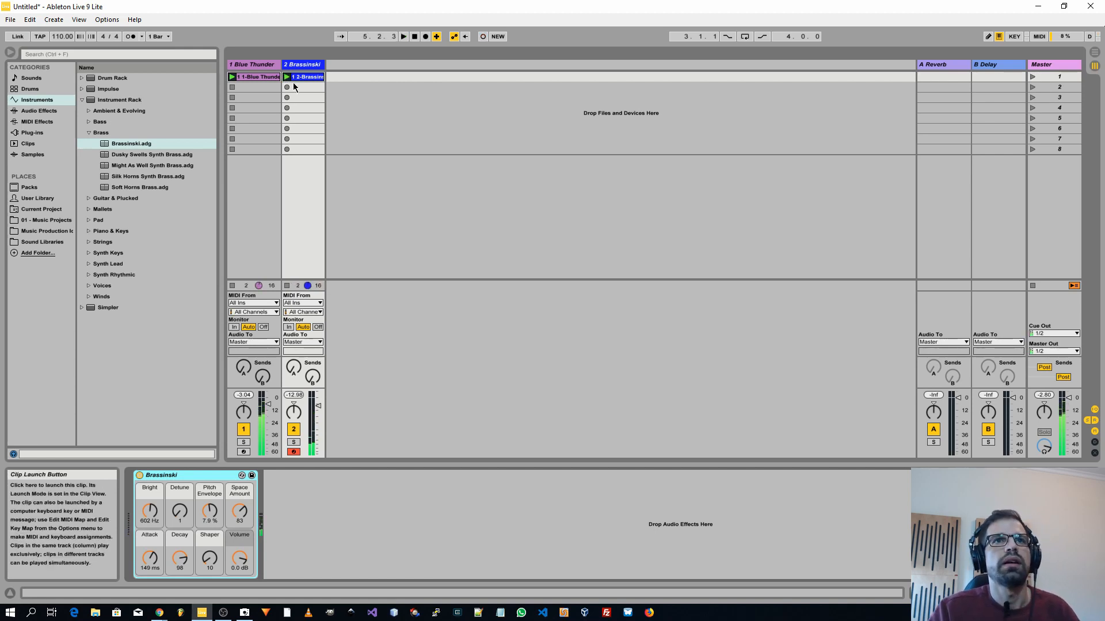
- Open the recorded Brassinski clip in the note editor and quantize all of its notes
double_click(306, 76)
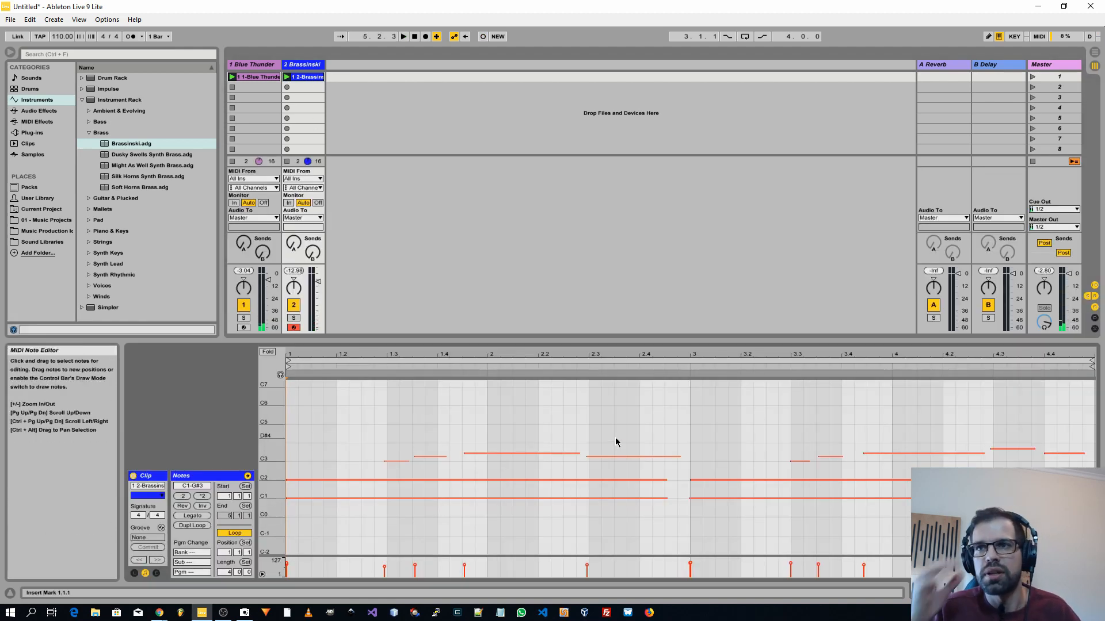
scroll(576, 417, "up", 1)
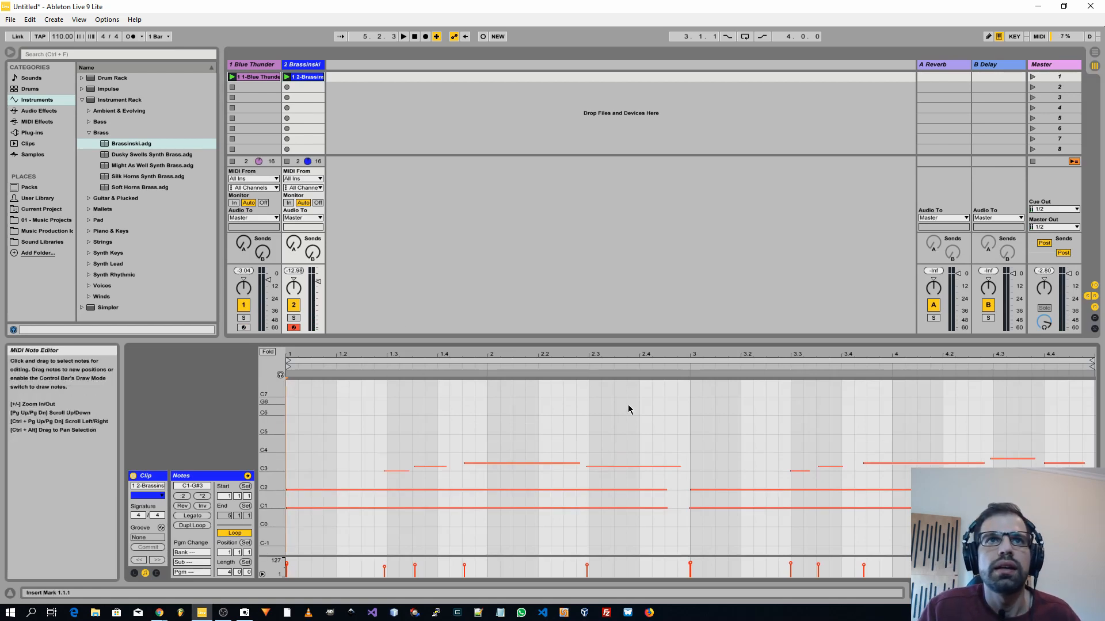
left_click(1093, 362)
left_click_drag(1092, 361, 994, 362)
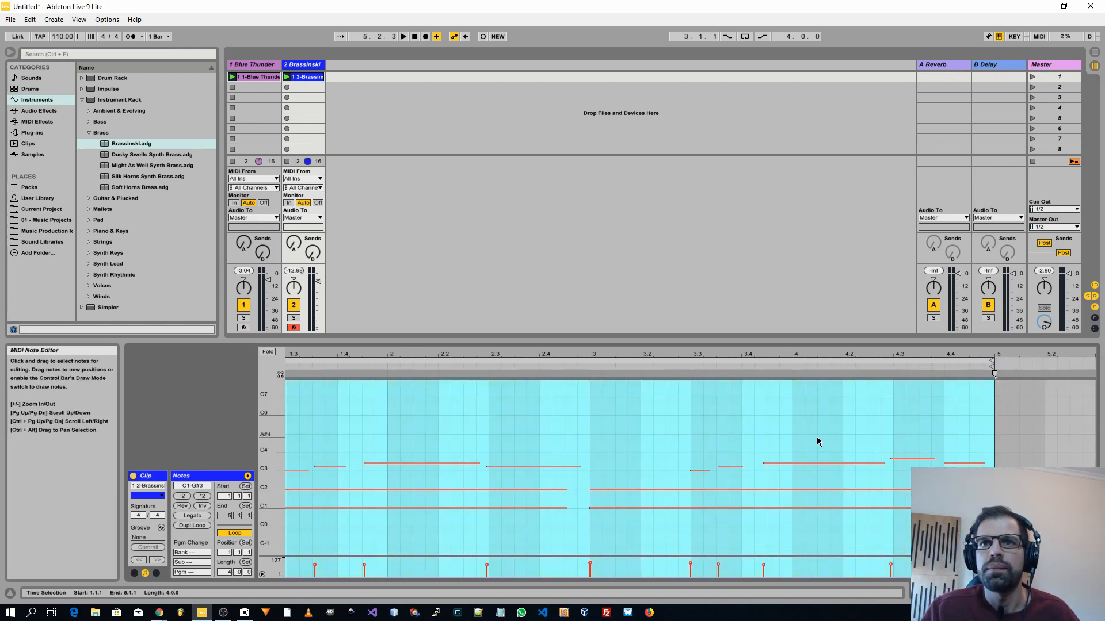
left_click(716, 435)
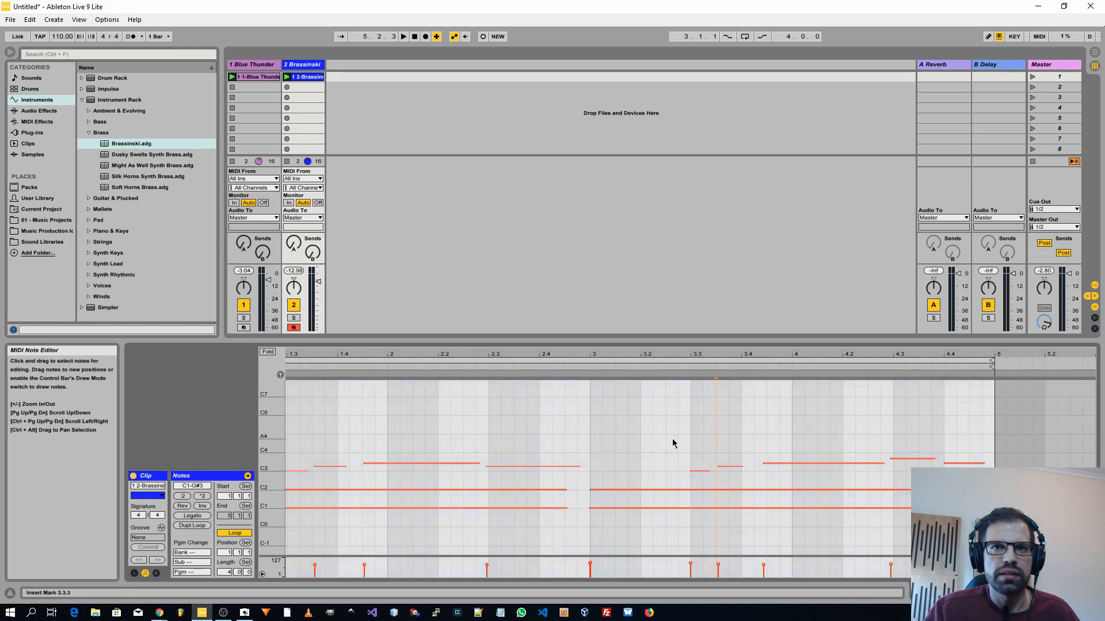
left_click_drag(955, 593, 946, 593)
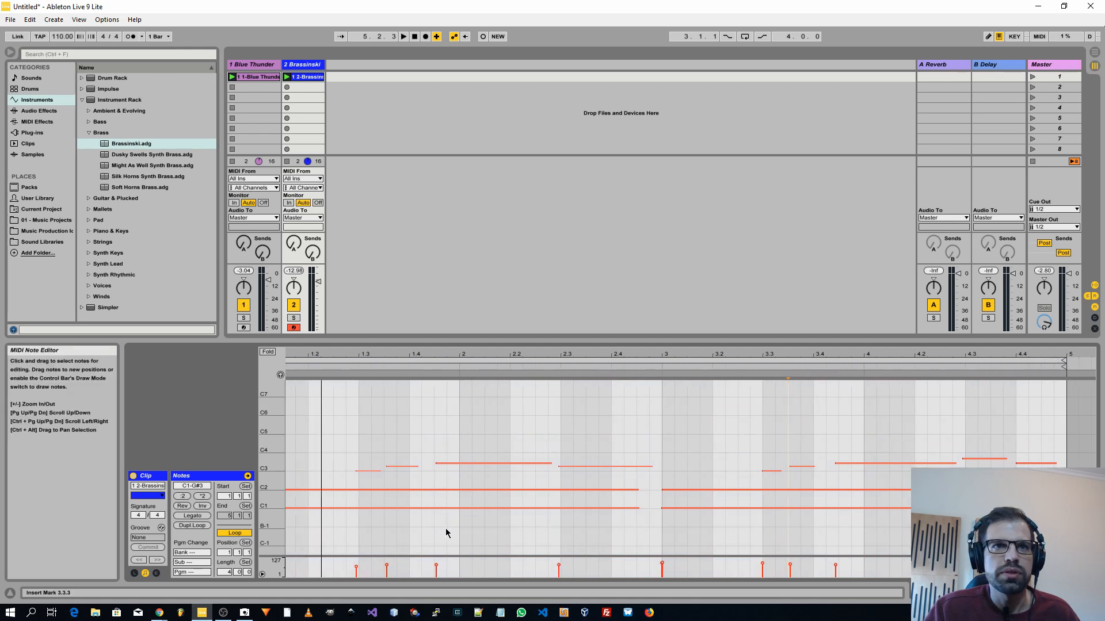
left_click_drag(277, 481, 283, 423)
scroll(687, 454, "up", 1)
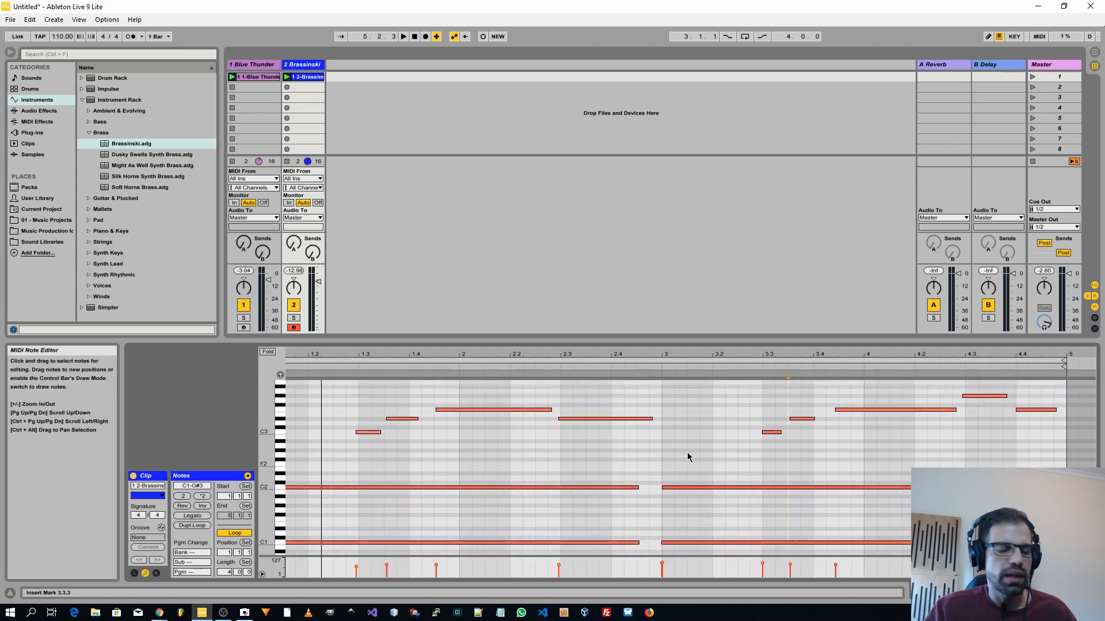
key("ctrl+a")
key("ctrl+u")
key("ctrl+a")
key("ctrl+u")
left_click(687, 458)
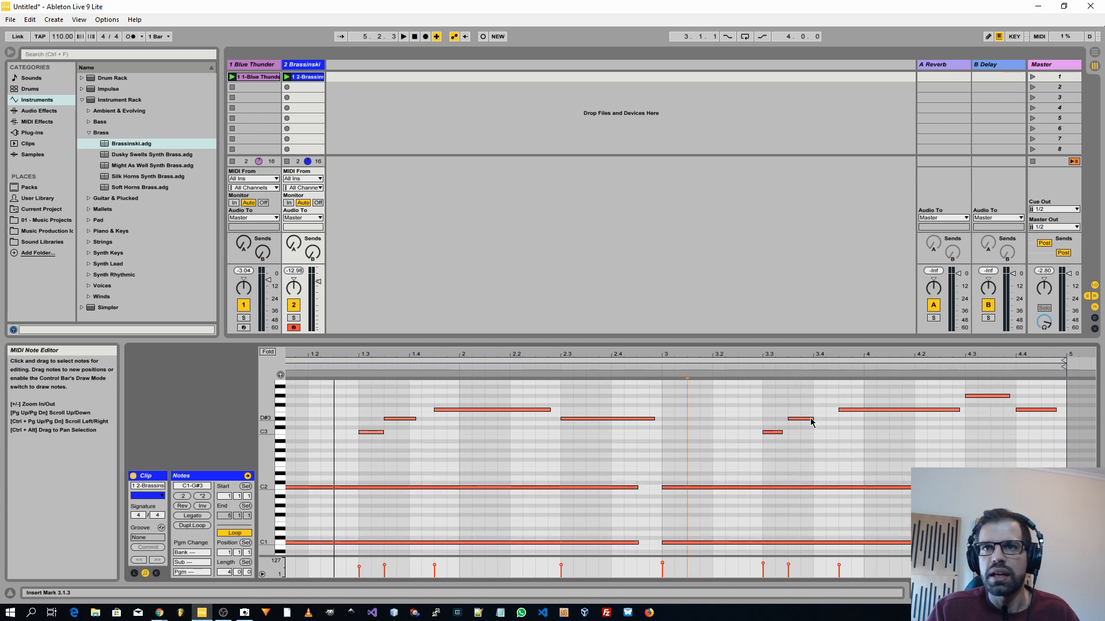
- Lengthen the two short D#3 notes starting at 1.3.3 and 3.3.3 in the Brassinski clip
left_click_drag(812, 421, 831, 423)
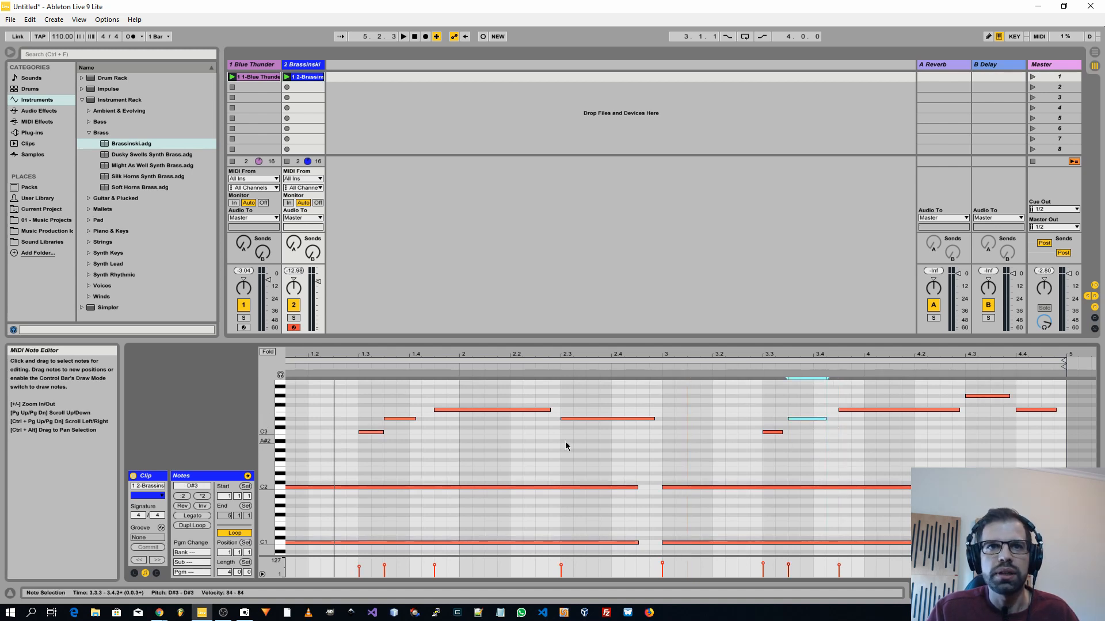
left_click_drag(416, 418, 428, 418)
left_click(462, 460)
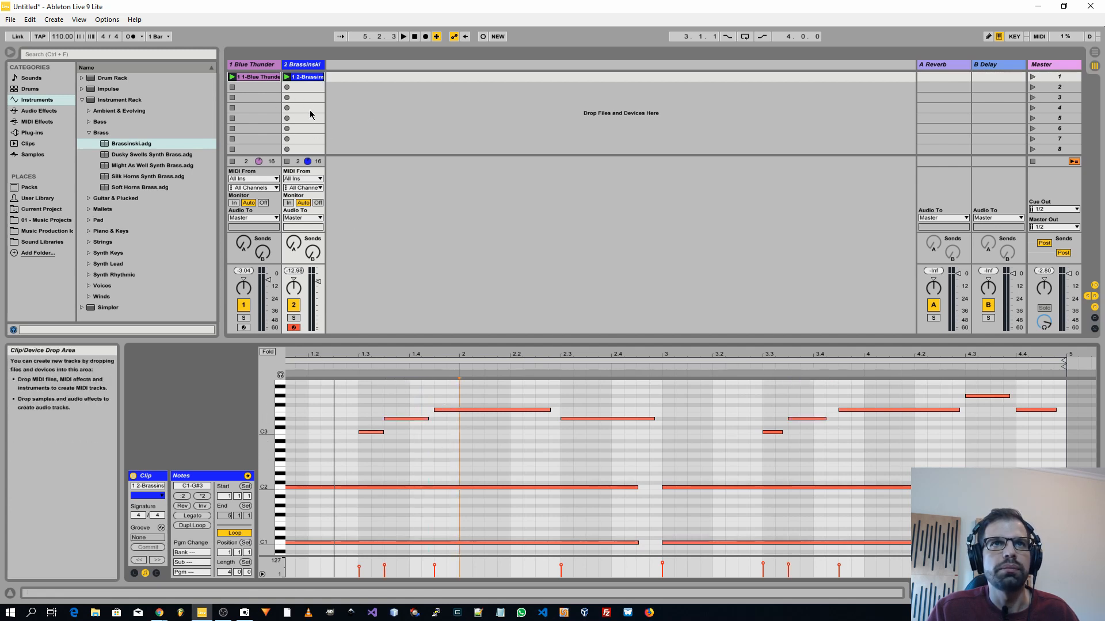
- Play the loop from the beginning, display the Brassinski track's rack and lower that track's volume
double_click(415, 36)
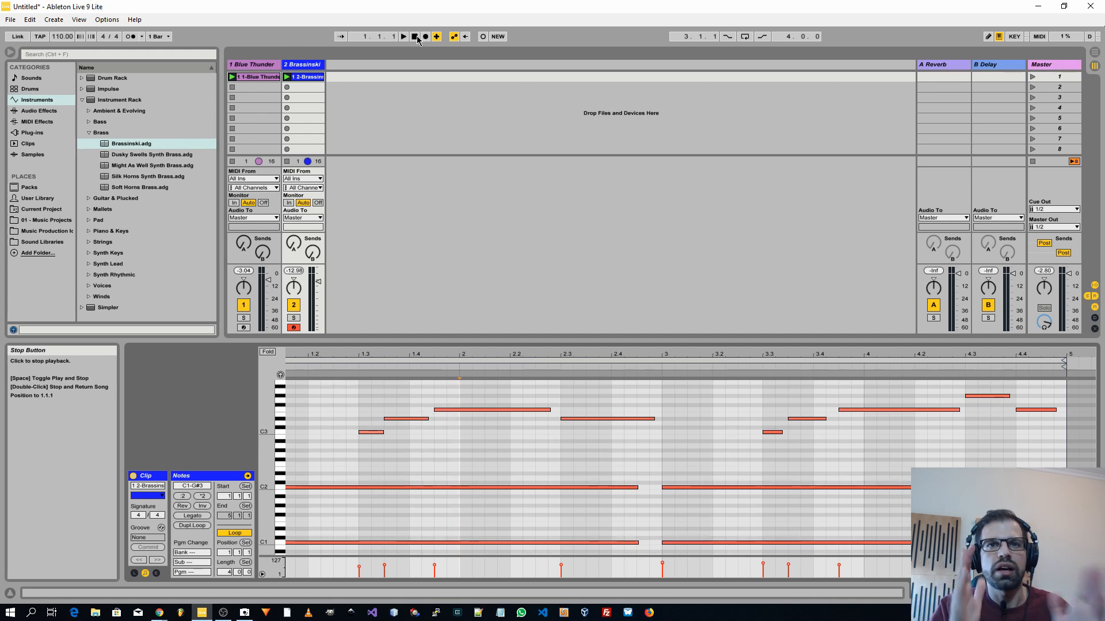
key("space")
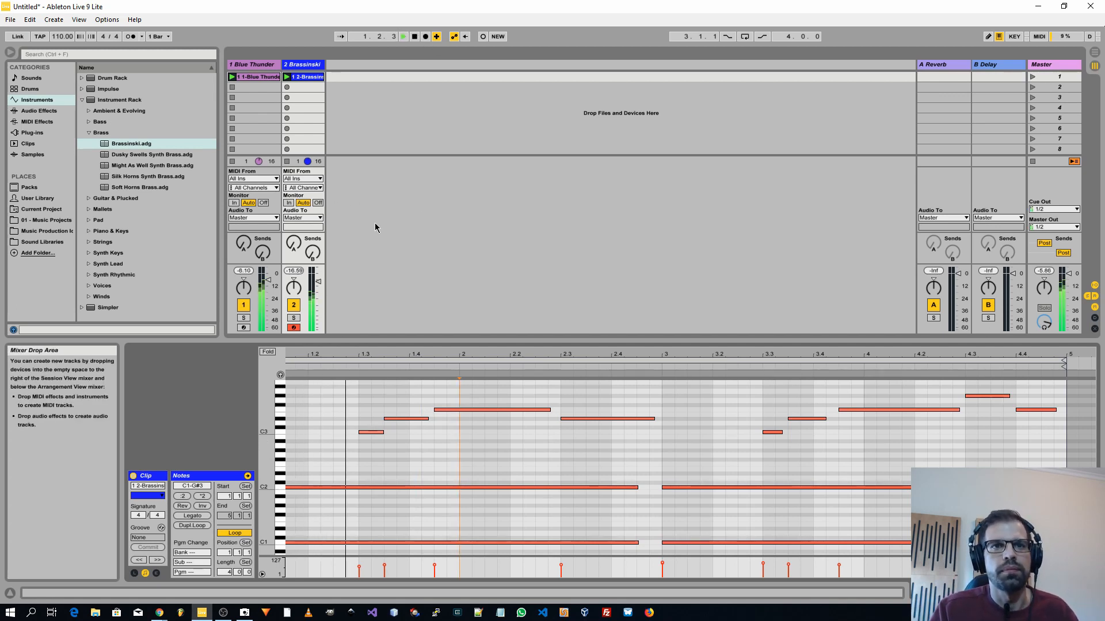
mouse_move(740, 580)
left_mouse_down()
mouse_move(740, 595)
mouse_move(741, 577)
left_mouse_up()
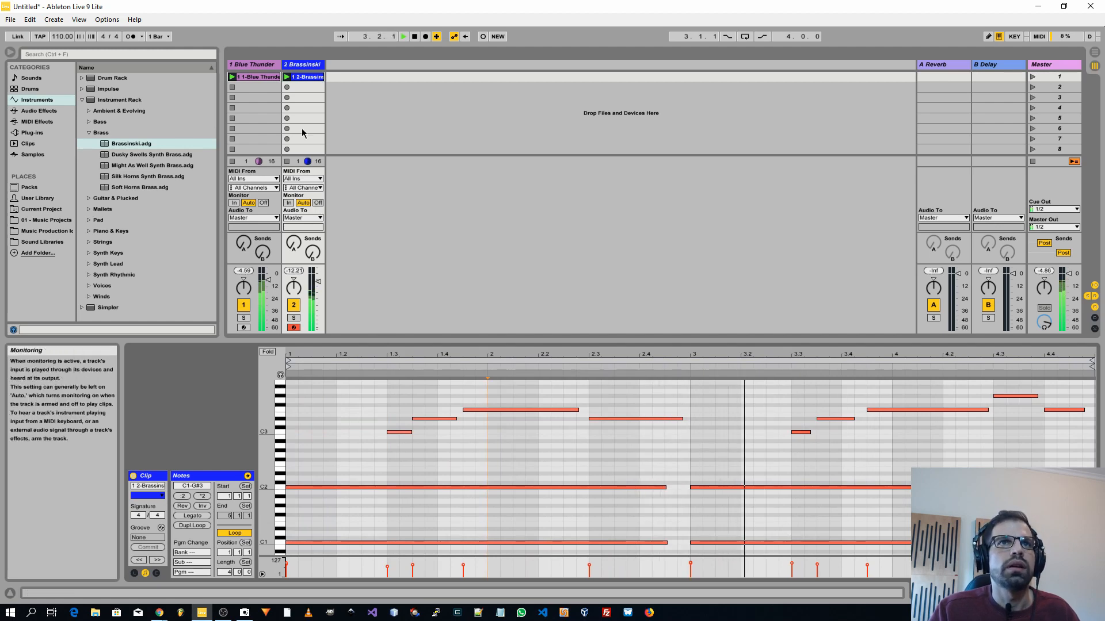
left_click(309, 64)
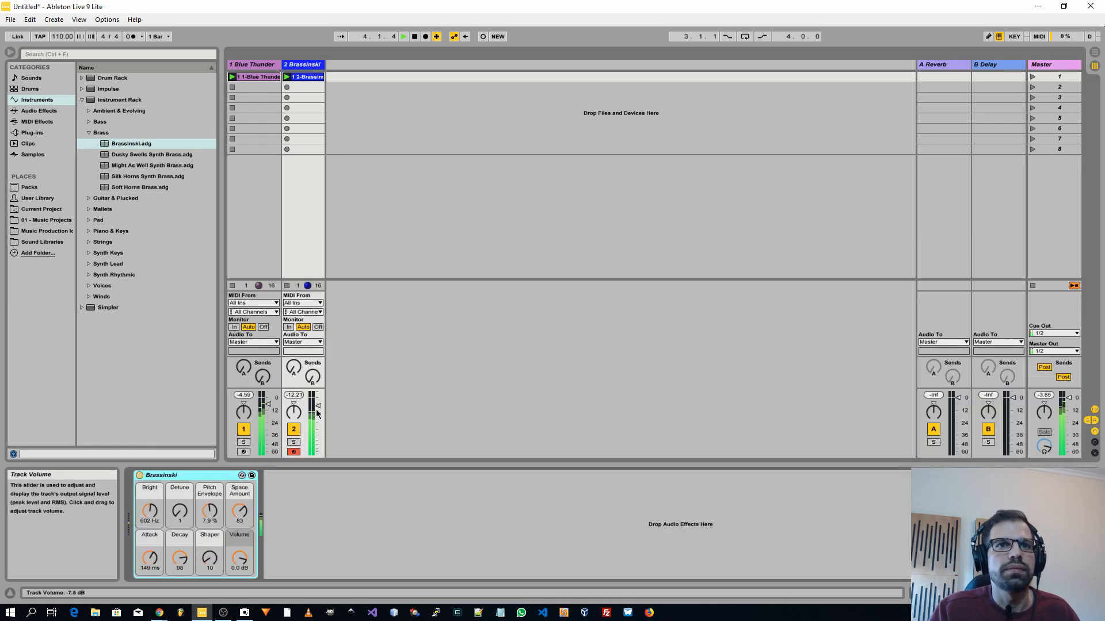
left_click_drag(318, 410, 318, 414)
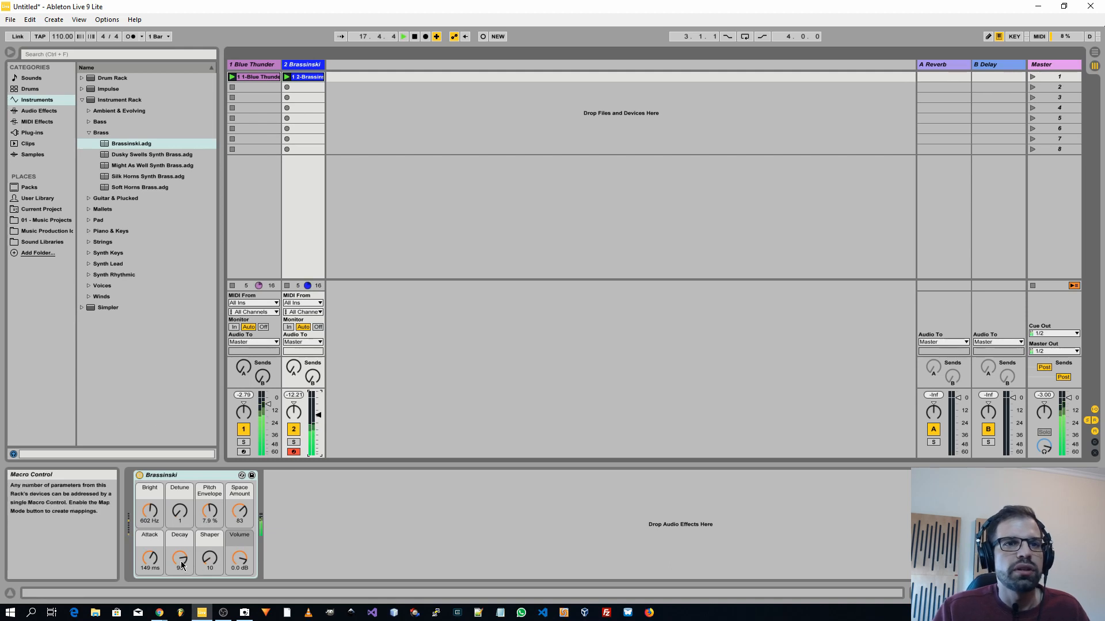
- Try Brassinski's Shaper at 0, its Attack at 0.00 ms and its Decay at both extremes while raising the track volume slightly
left_click_drag(211, 556, 211, 487)
left_click_drag(213, 558, 213, 620)
left_click_drag(149, 569, 150, 610)
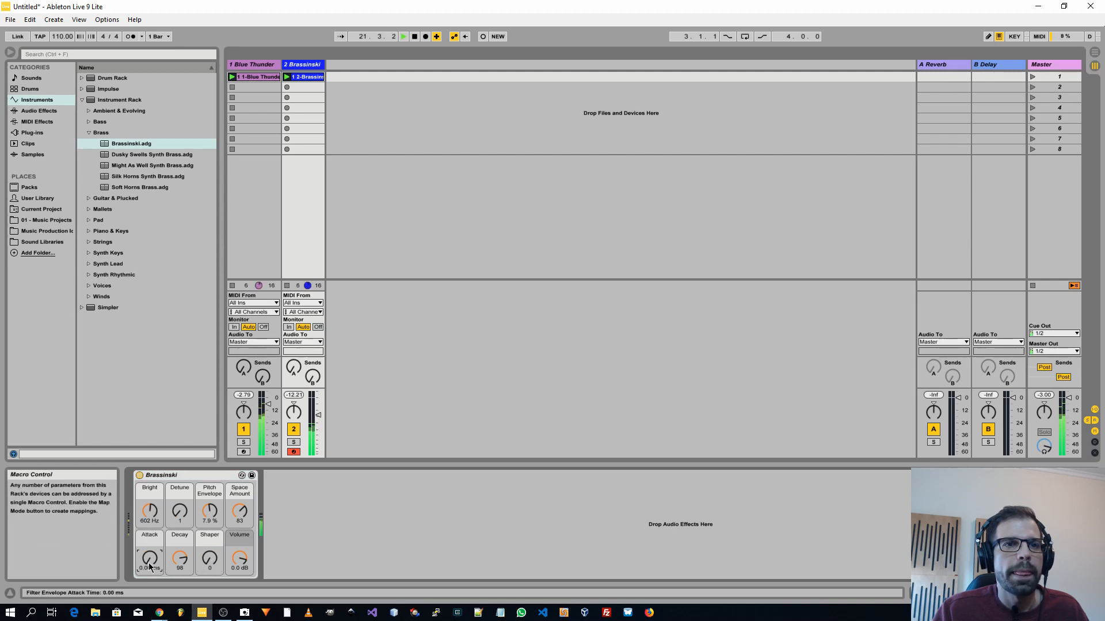
left_click_drag(181, 562, 181, 611)
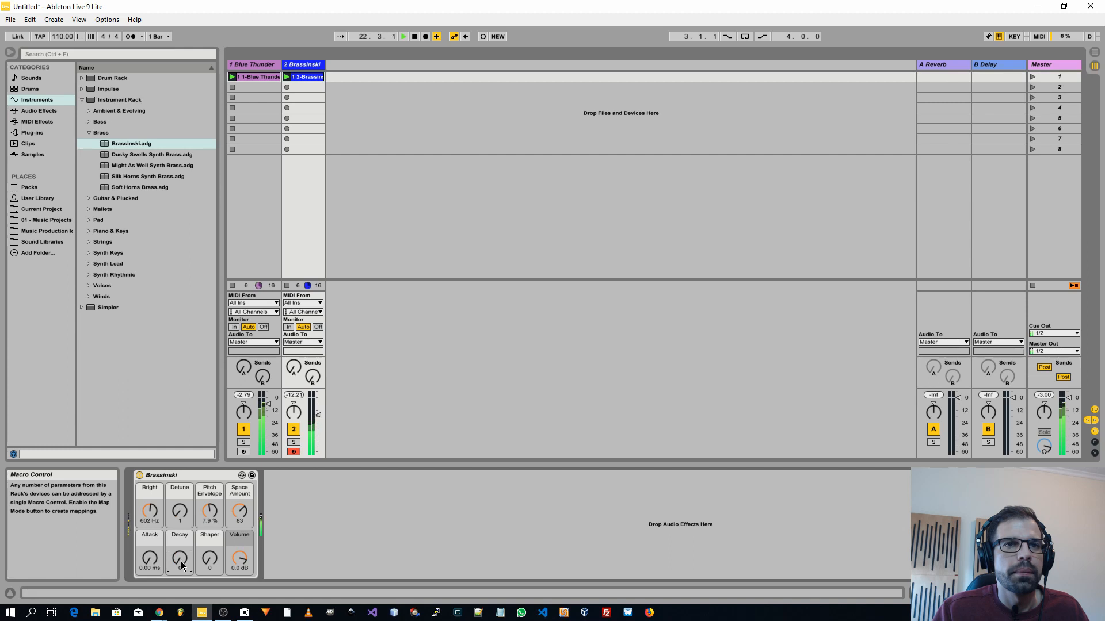
left_click(317, 412)
left_click_drag(180, 559, 179, 501)
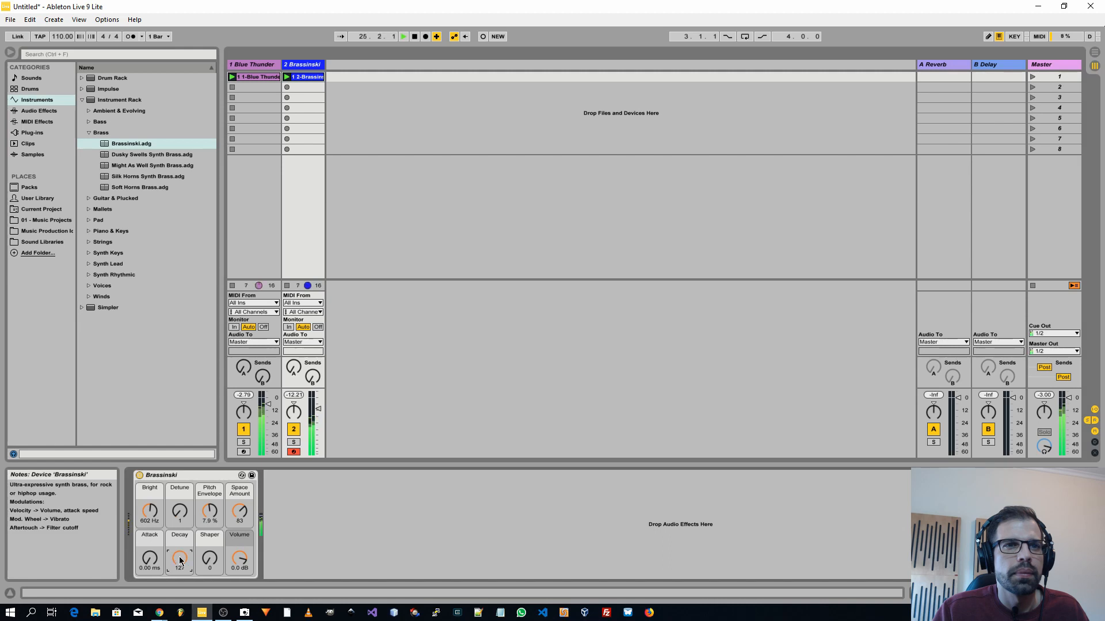
- Set Brassinski's Decay to 96, try its Attack at 20.0 s before settling on 135 ms, and raise Detune to 2
left_click_drag(180, 572, 150, 488)
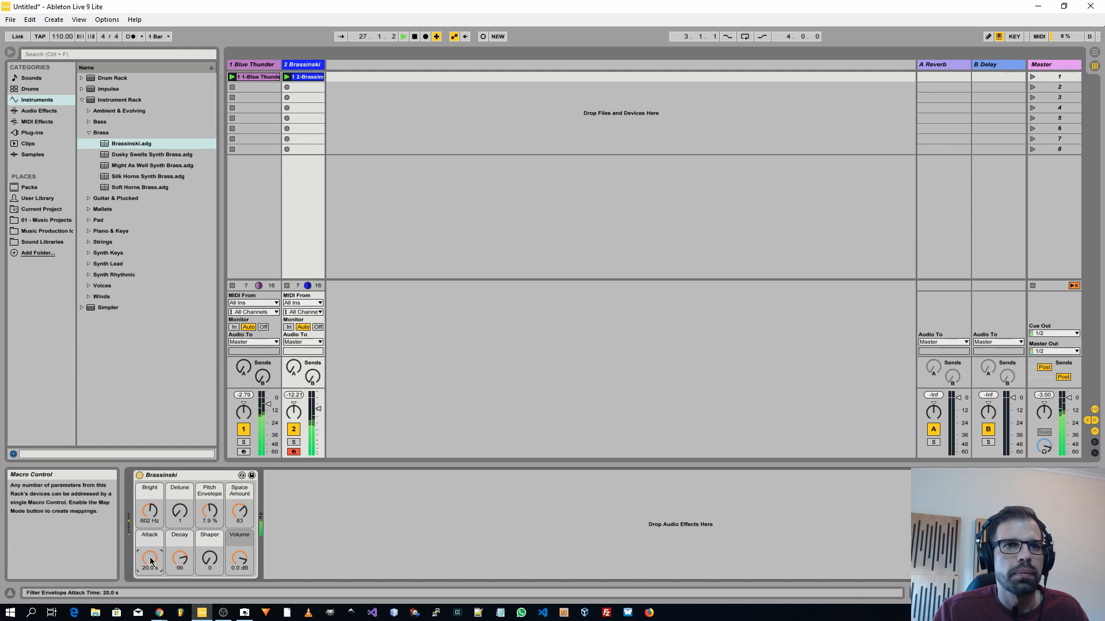
mouse_move(149, 558)
left_mouse_down()
mouse_move(150, 587)
mouse_move(150, 561)
left_mouse_up()
key("Delete")
left_click_drag(153, 562, 153, 556)
mouse_move(179, 512)
left_mouse_down()
mouse_move(180, 499)
mouse_move(180, 509)
left_mouse_up()
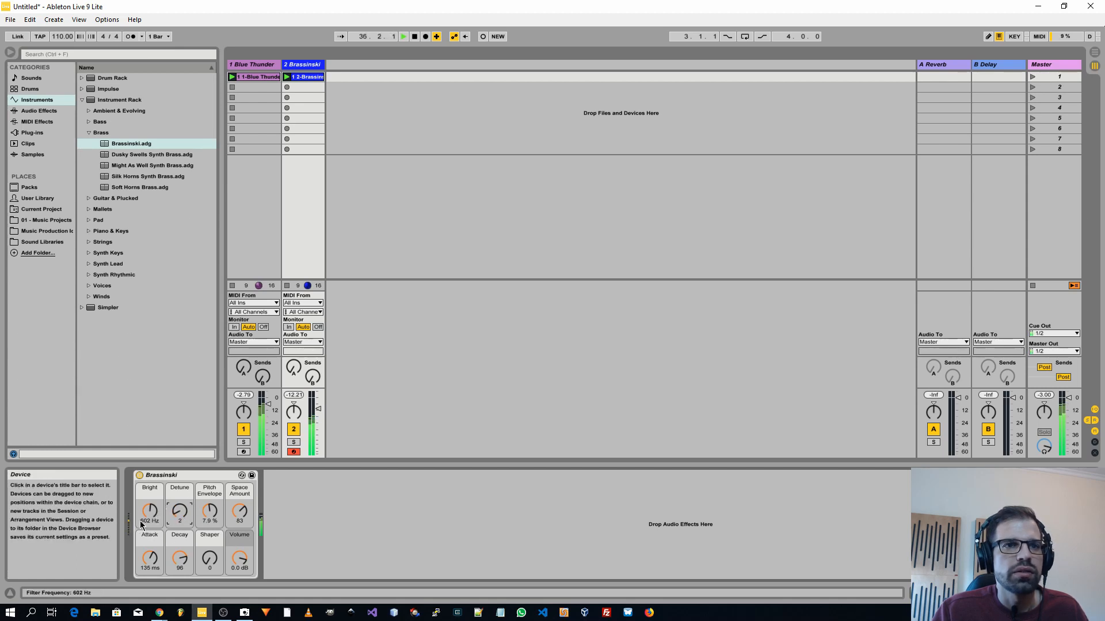
- Sweep Brassinski's Bright macro up to 9.63 kHz and back to 602 Hz, and sweep Pitch Envelope, returning it to 7.9 %
left_click_drag(151, 514, 150, 473)
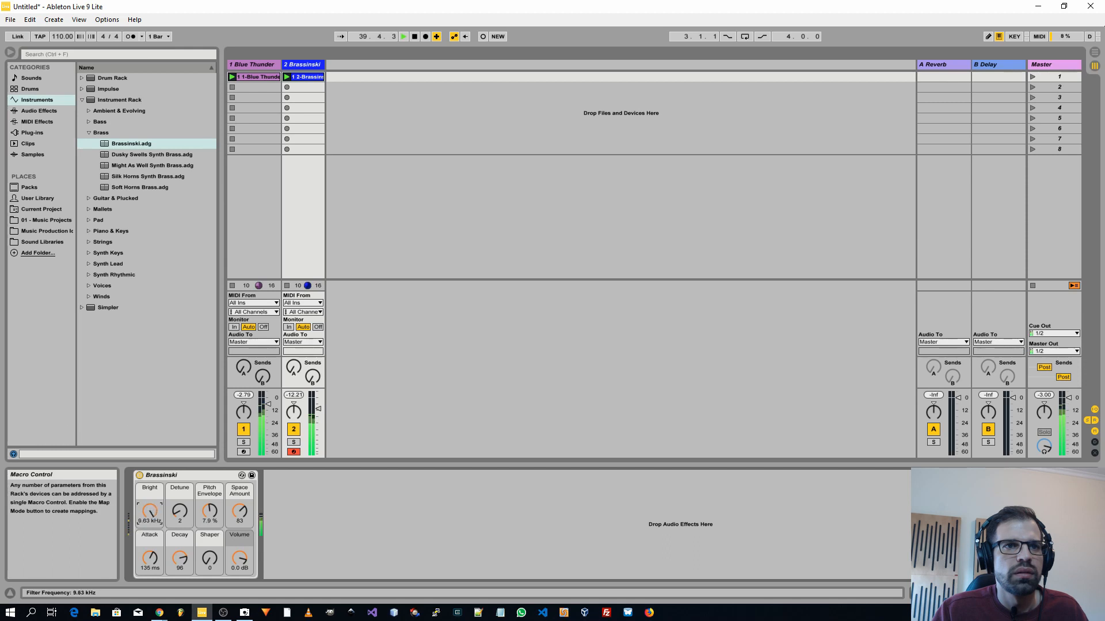
left_click_drag(150, 511, 150, 544)
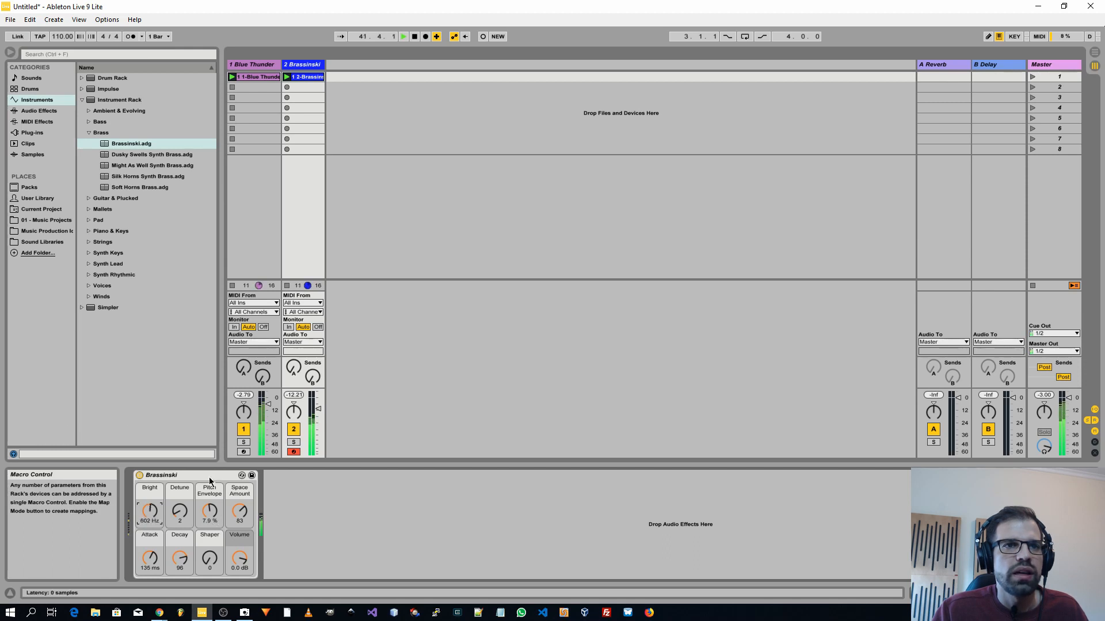
mouse_move(208, 515)
left_mouse_down()
mouse_move(209, 547)
mouse_move(208, 500)
left_mouse_up()
left_click_drag(210, 516, 211, 566)
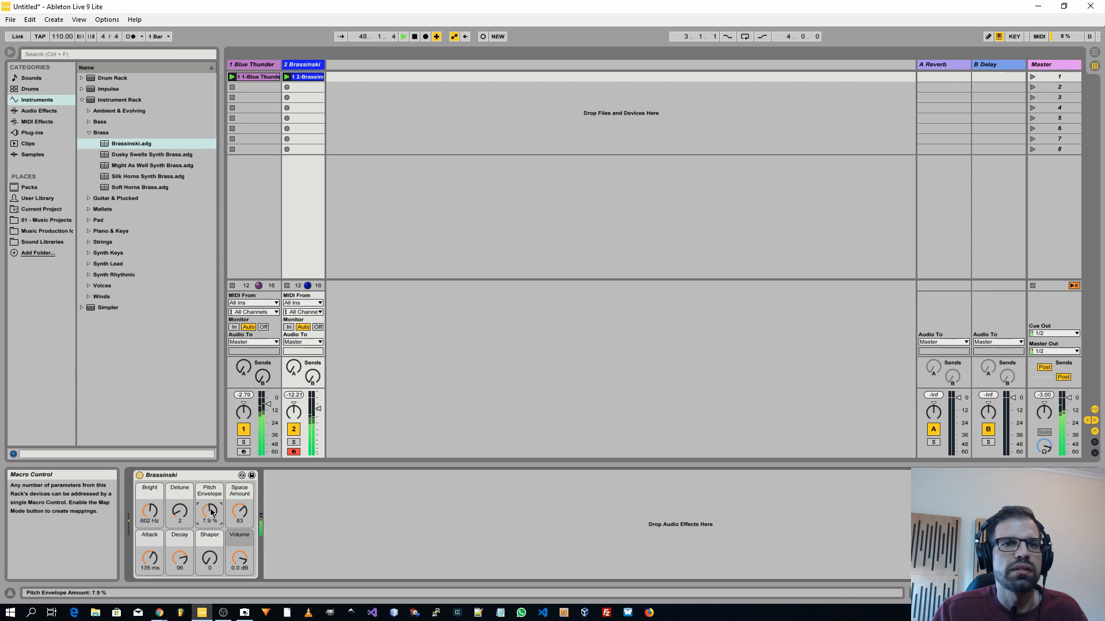
- Try Brassinski's Space Amount at 71 and reload the original Brassinski preset to discard the macro changes
left_click(243, 510)
key("Delete")
mouse_move(243, 510)
left_mouse_down()
mouse_move(242, 466)
mouse_move(243, 511)
left_mouse_up()
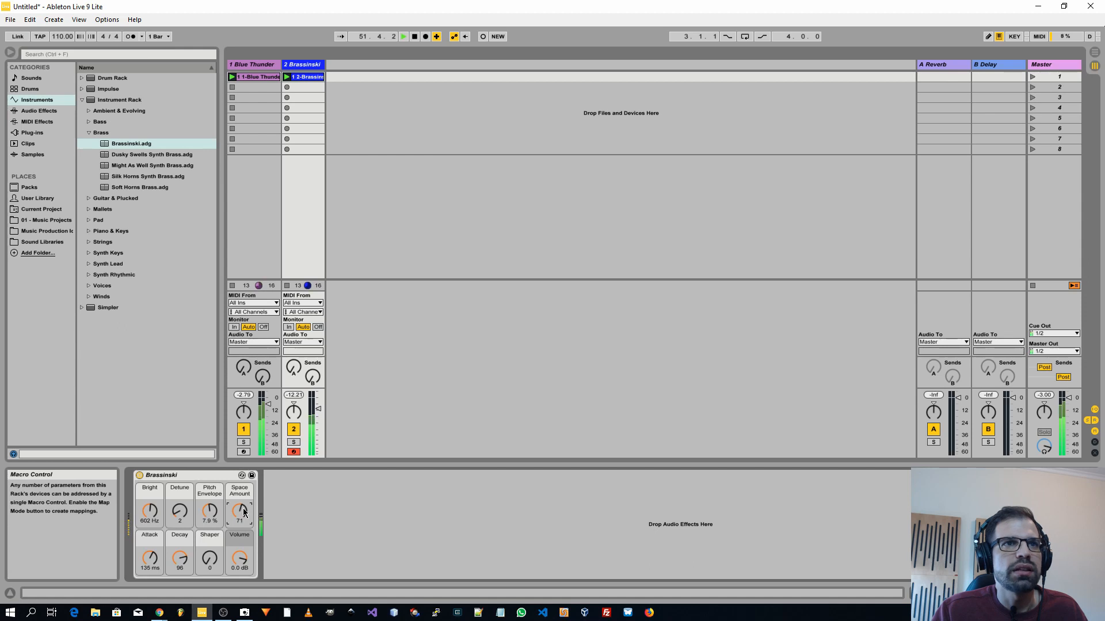
left_click_drag(132, 143, 308, 83)
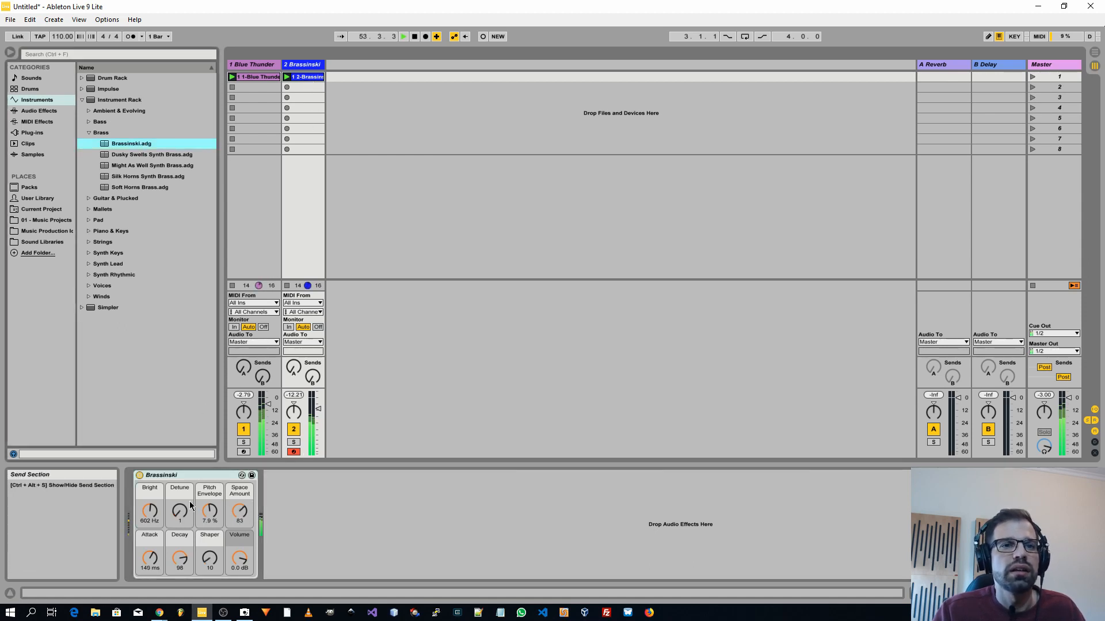
- Audition the Dusky Swells, Might As Well, Silk Horns and Soft Horns brass presets on the second track and return to Brassinski
double_click(135, 154)
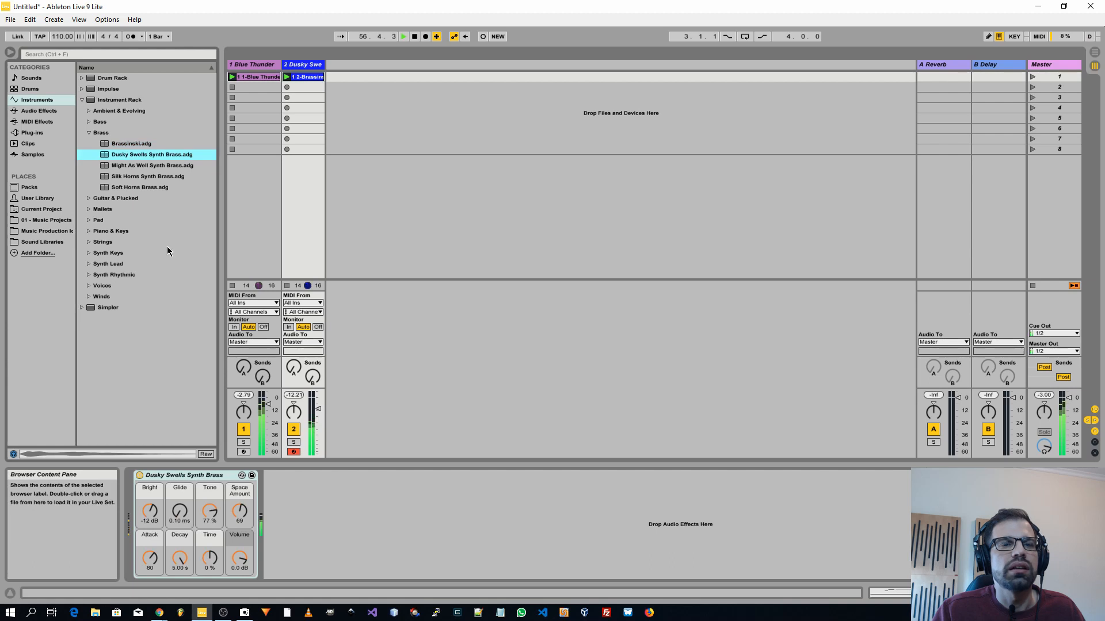
double_click(156, 168)
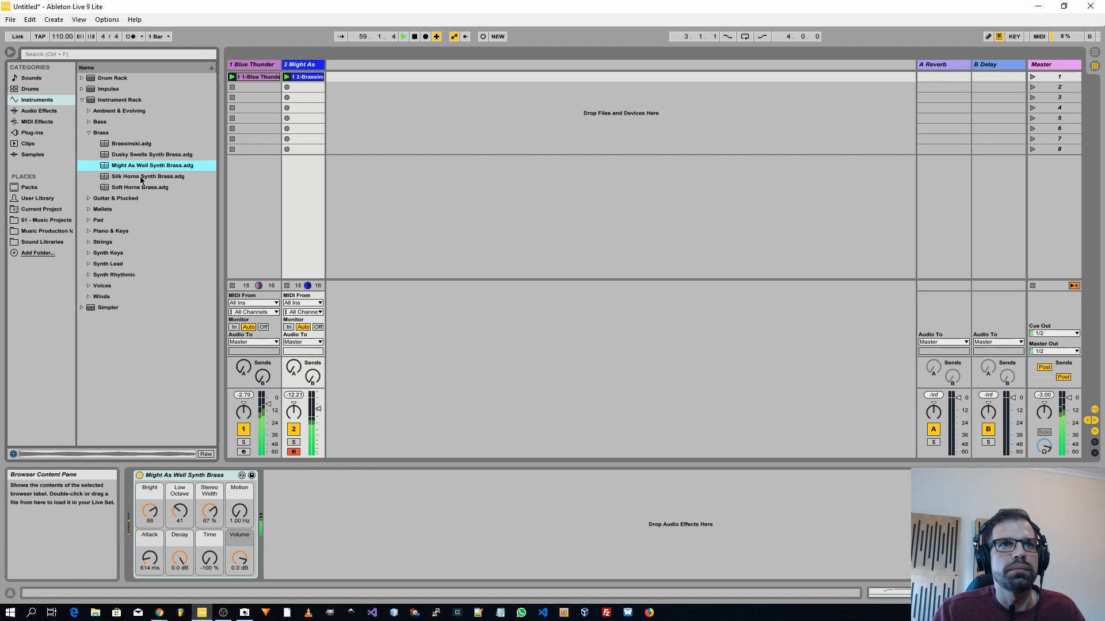
double_click(144, 179)
key("space")
key("space")
double_click(128, 188)
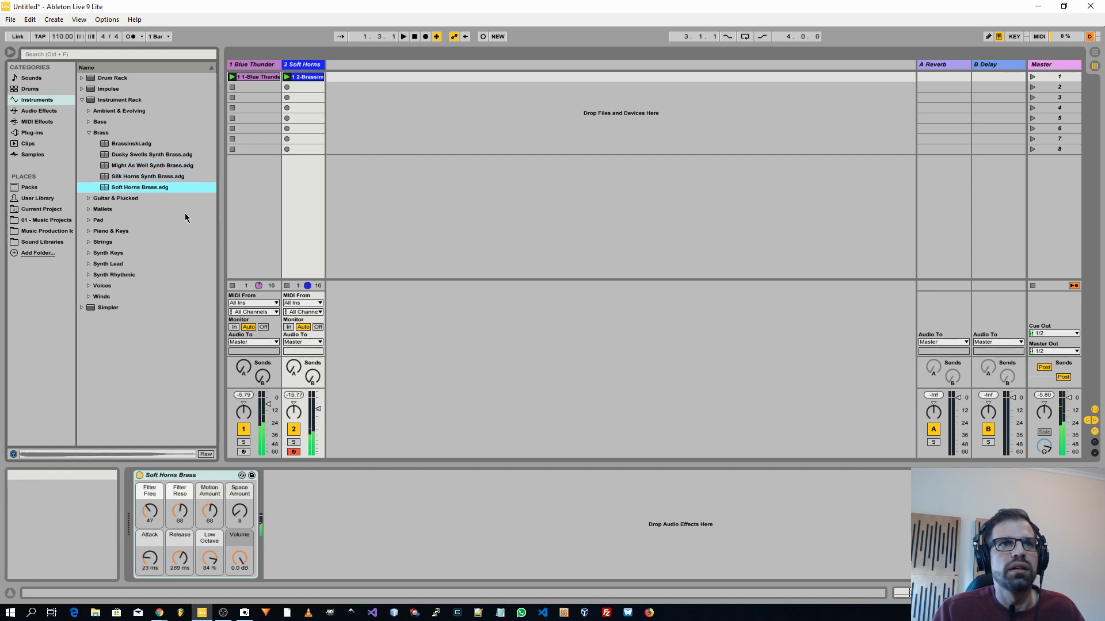
left_click(88, 132)
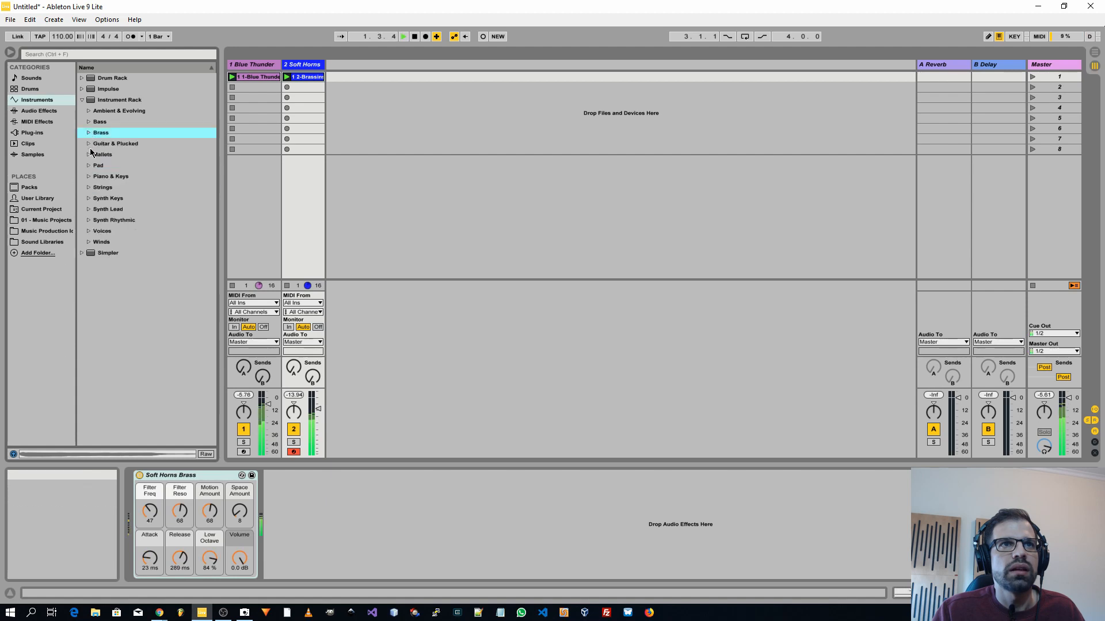
left_click(89, 133)
double_click(118, 144)
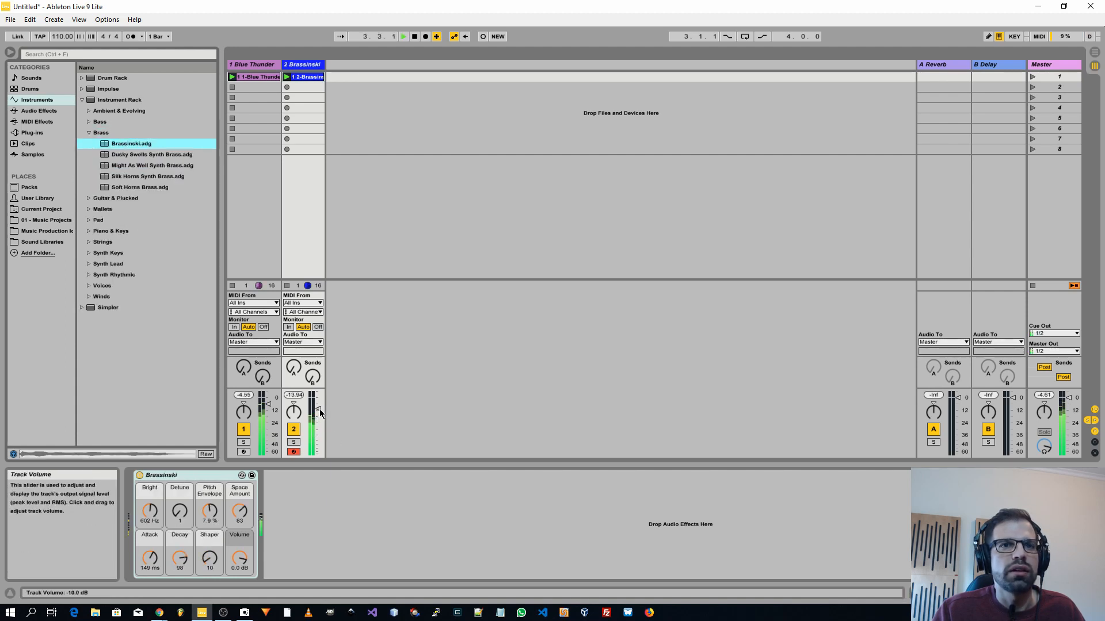
- Set Brassinski's Shaper to 61 and Detune to 2, and lower the second track's volume further
left_click_drag(319, 409, 319, 413)
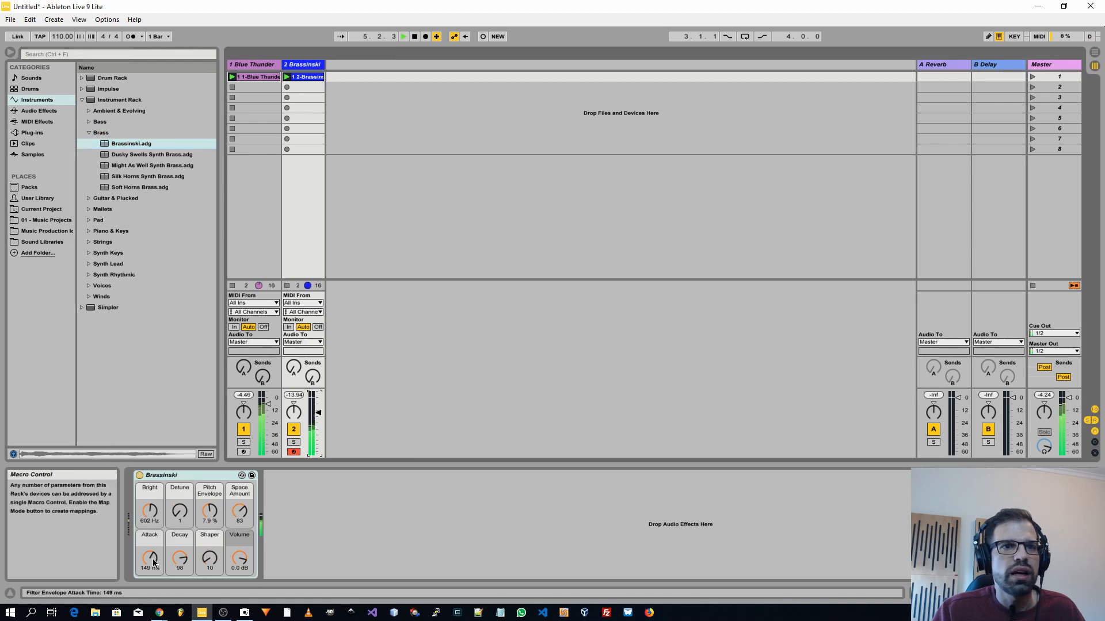
left_click_drag(210, 559, 210, 534)
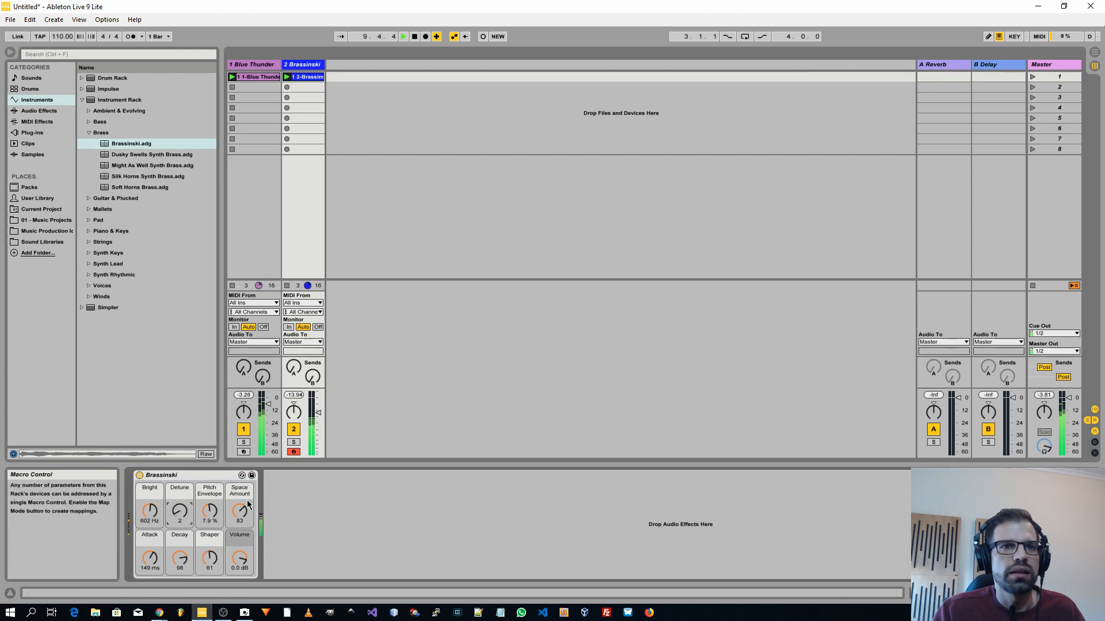
left_click(88, 132)
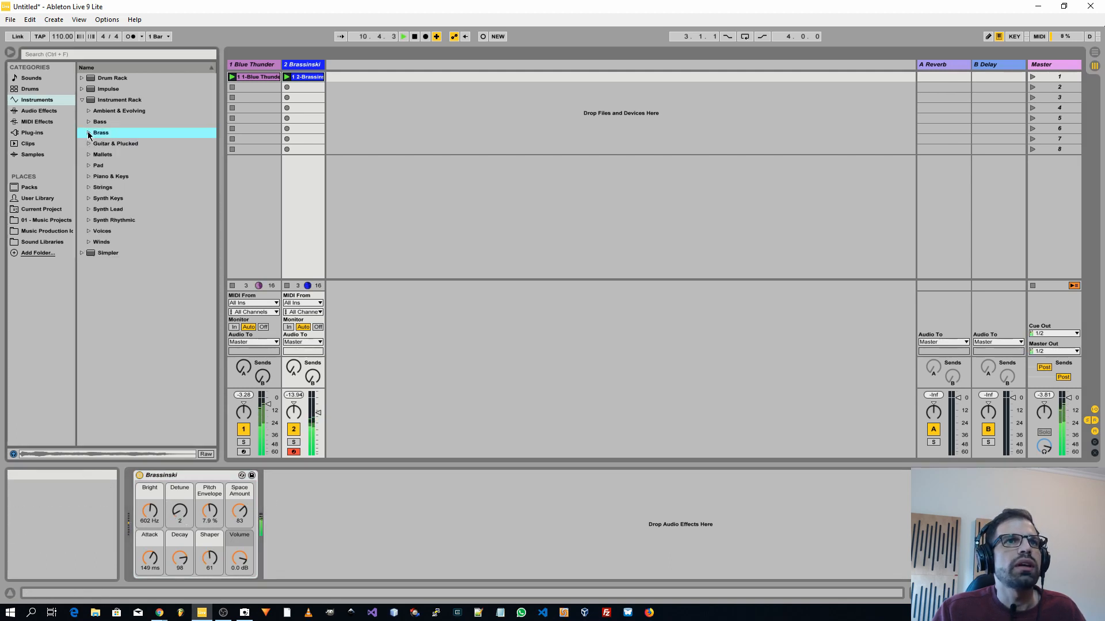
left_click_drag(320, 414, 320, 419)
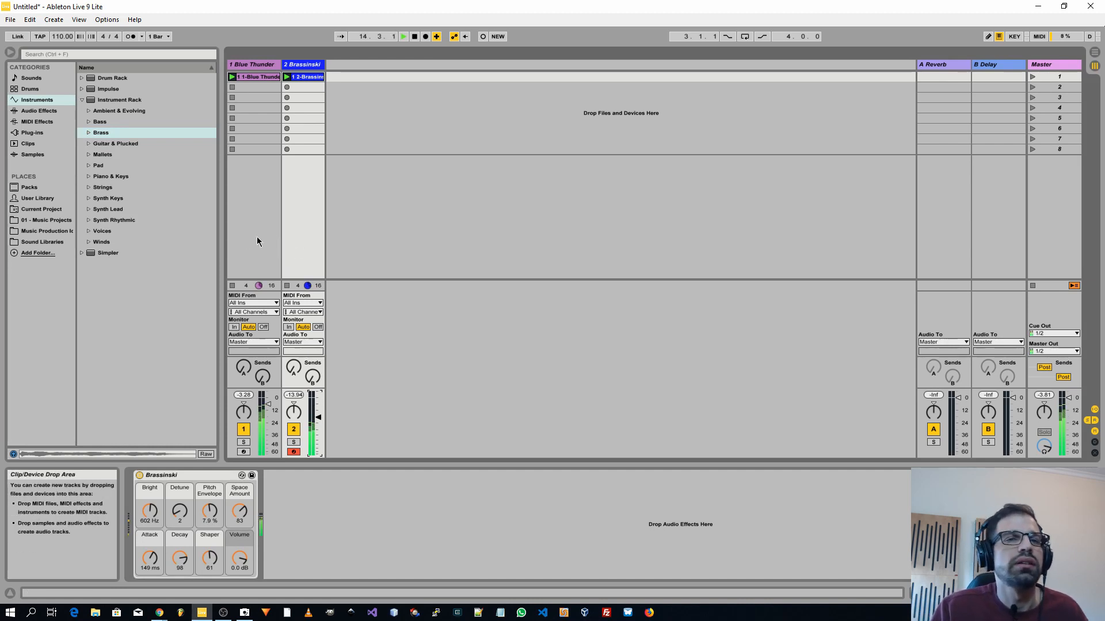
- Load the Grand Piano preset from the Piano & Keys instrument racks onto a new third track and select its device
left_click(90, 144)
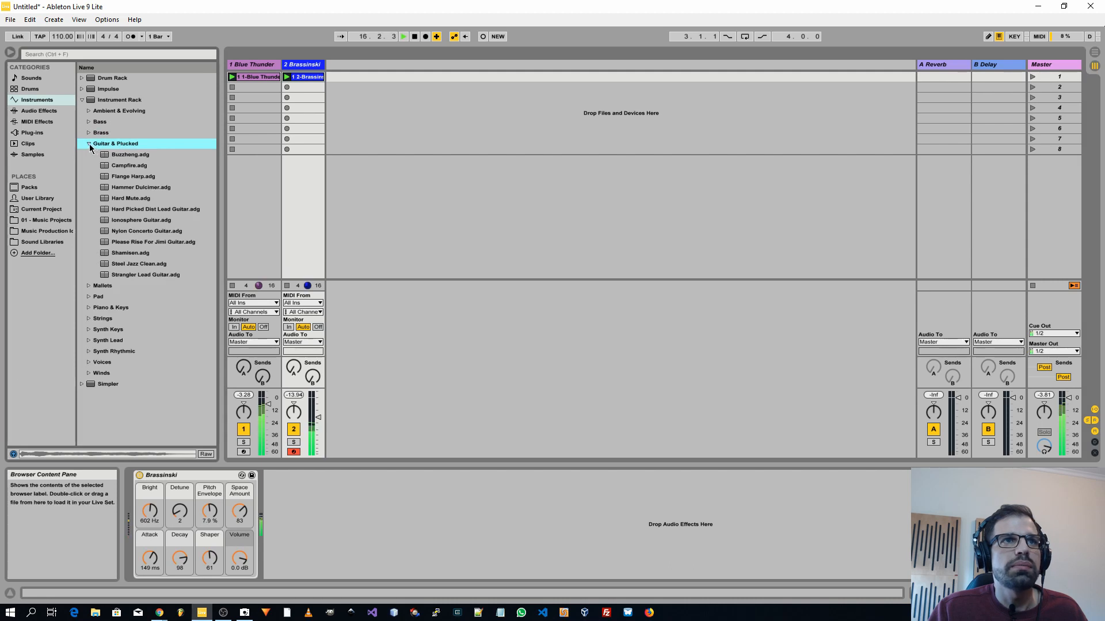
left_click(89, 144)
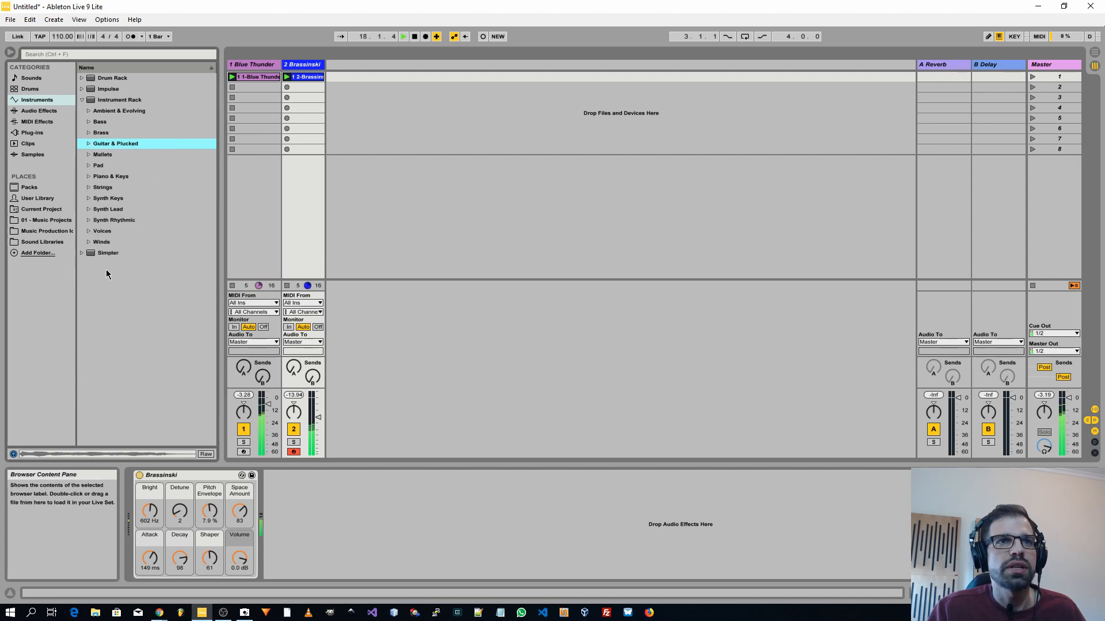
left_click(101, 101)
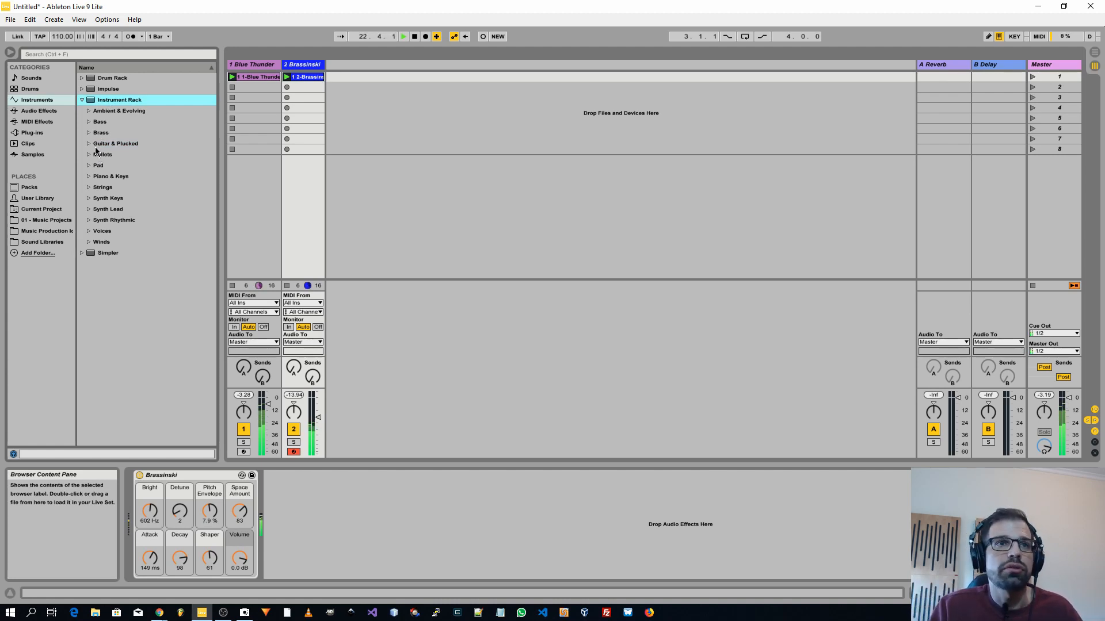
left_click(88, 176)
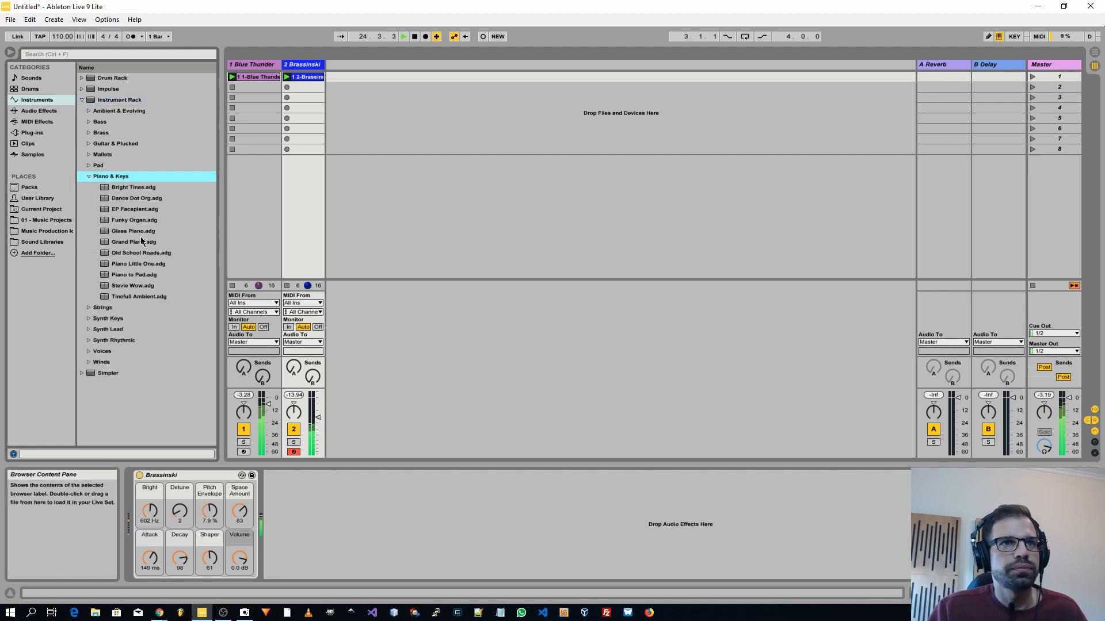
left_click_drag(127, 242, 421, 311)
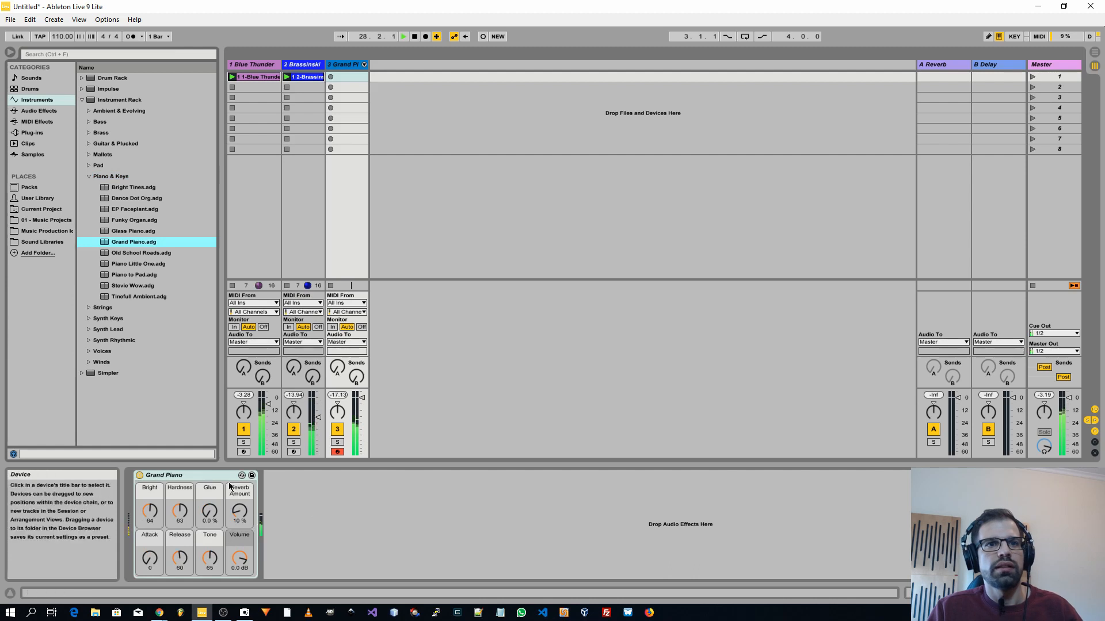
left_click(174, 476)
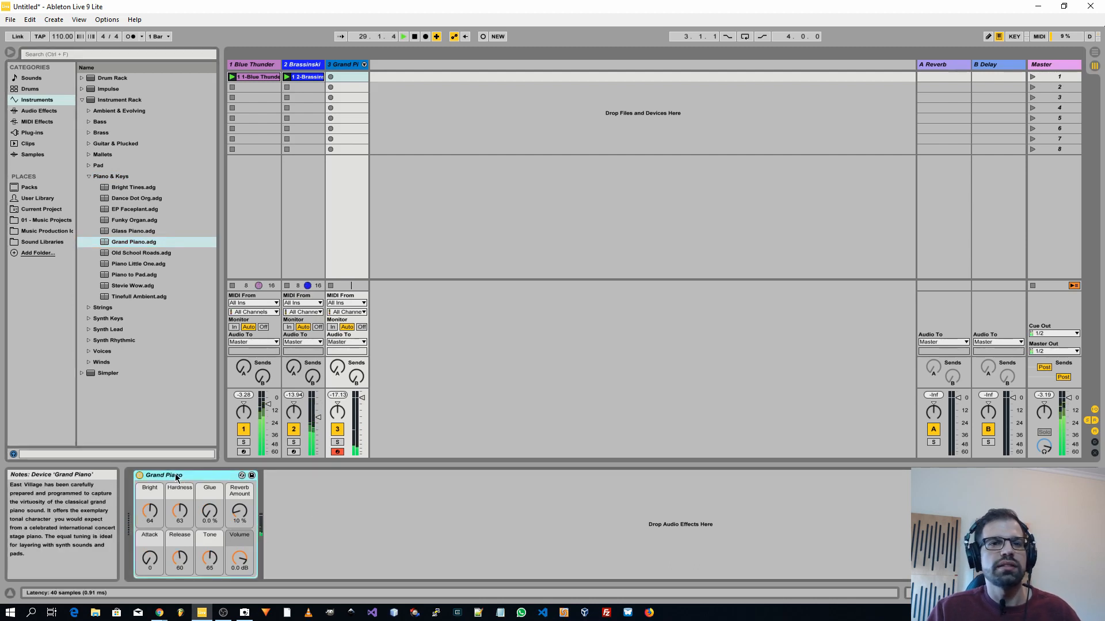
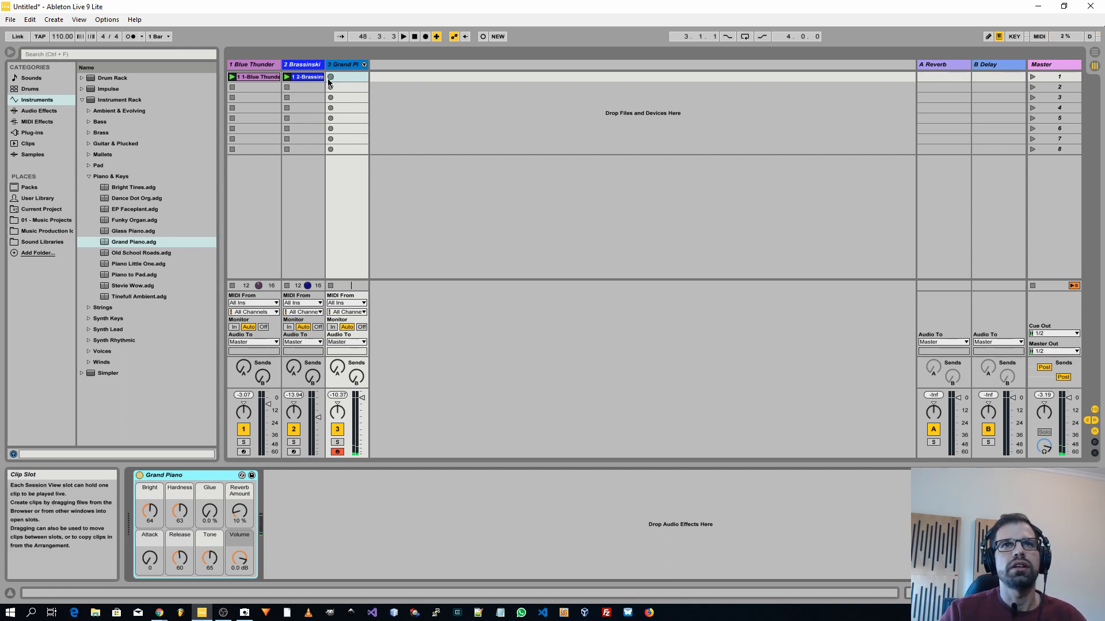
- Record a four-bar clip into the Grand Piano track's first slot and open it in the note editor with 1.1.1 to 5.1.1 selected
left_click(331, 78)
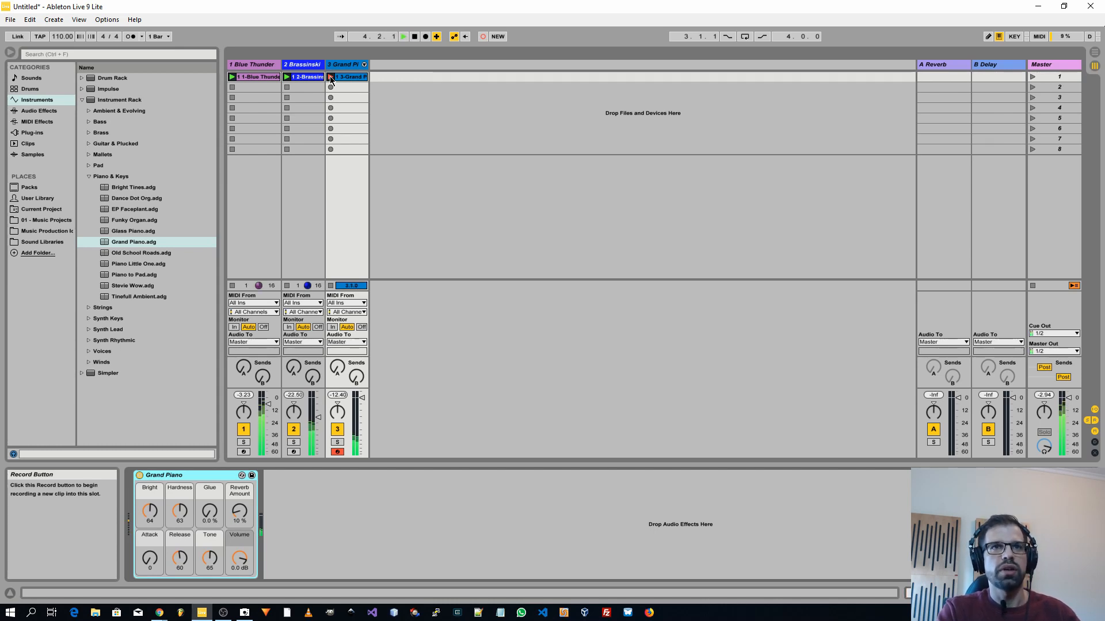
left_click(330, 78)
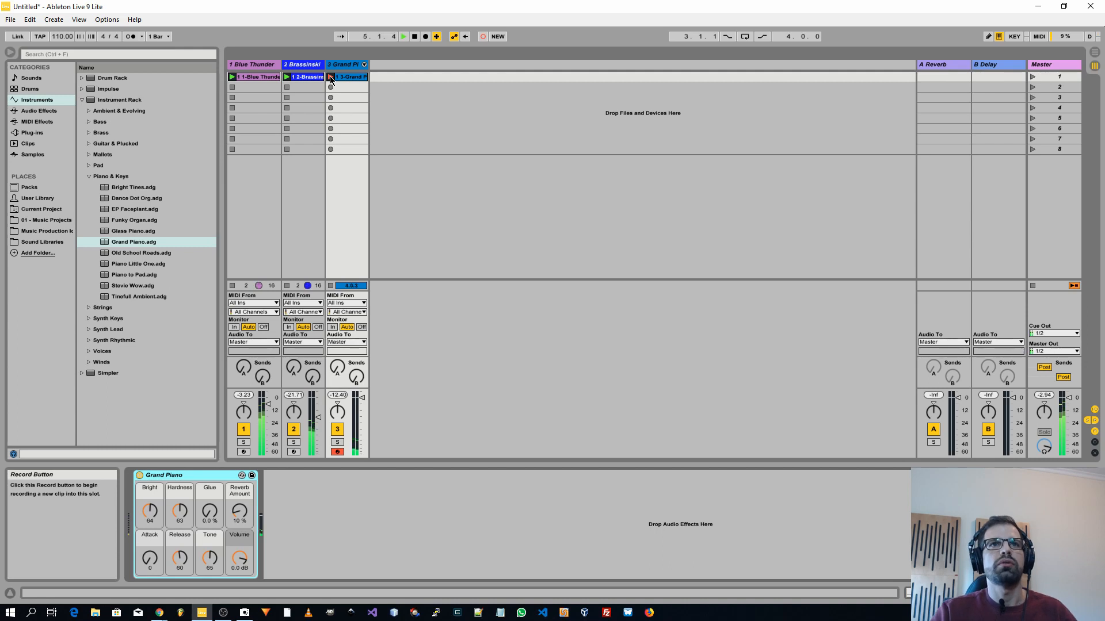
double_click(348, 76)
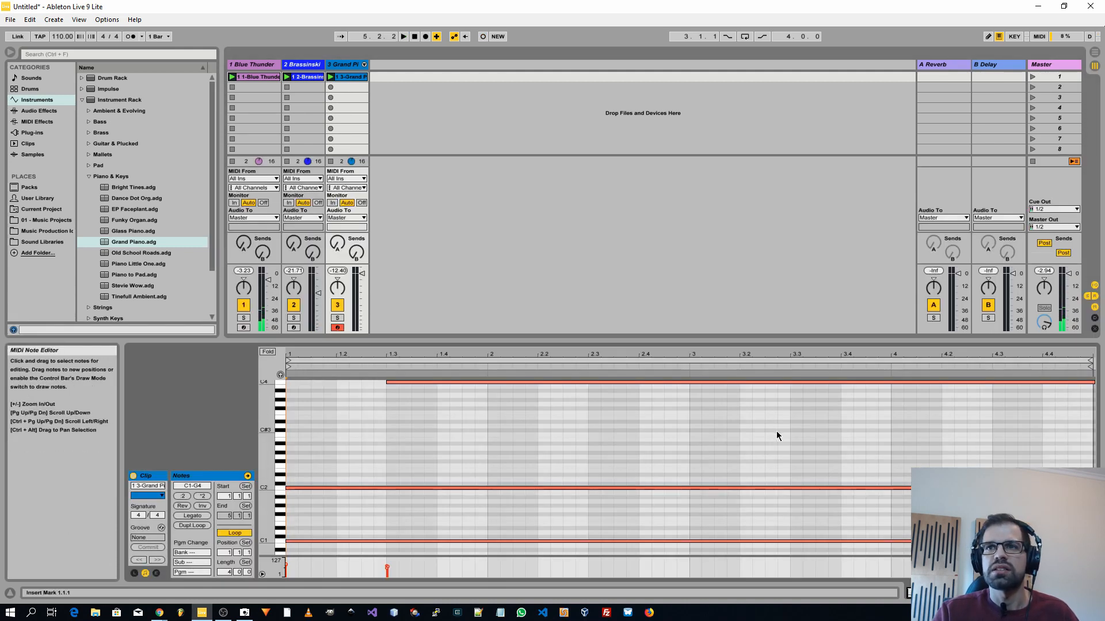
left_click_drag(1090, 361, 969, 361)
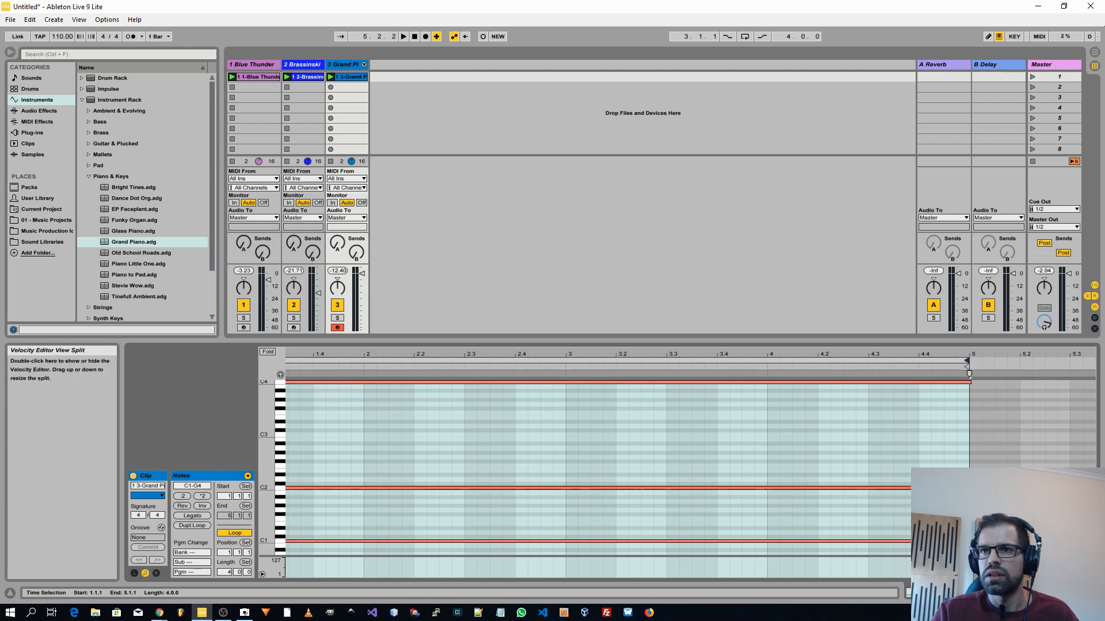
- Shorten the held notes in the Grand Piano clip so they end slightly before the clip's end at bar 5
left_click_drag(986, 546, 846, 349)
left_click_drag(970, 382, 961, 383)
left_click(922, 402)
scroll(781, 447, "up", 3)
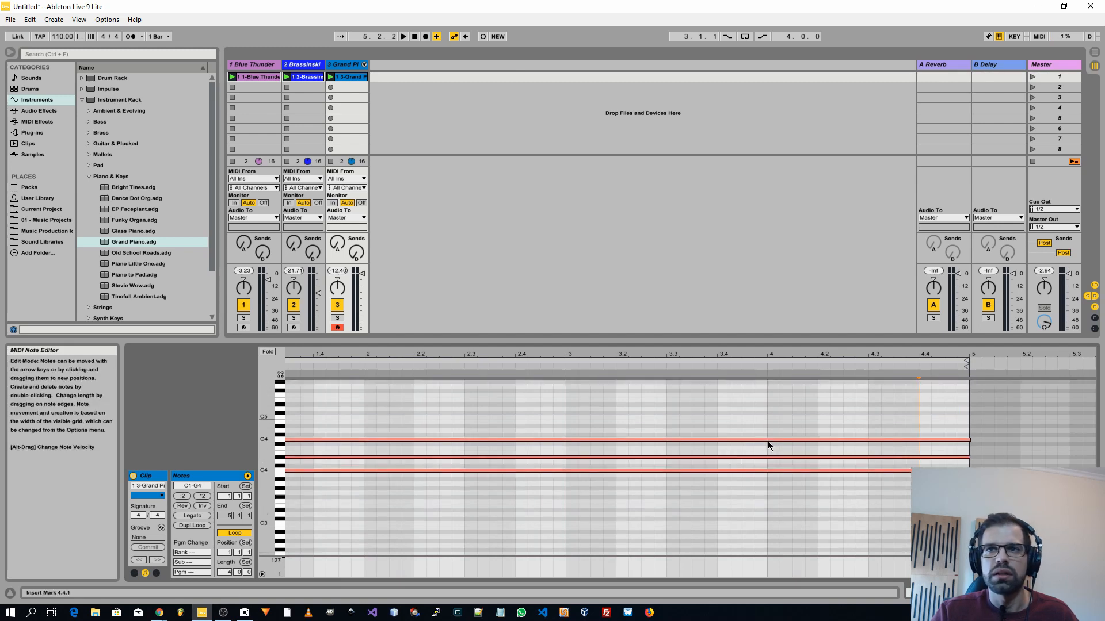
mouse_move(970, 458)
left_mouse_down()
mouse_move(957, 458)
mouse_move(958, 440)
left_mouse_up()
left_click(970, 440)
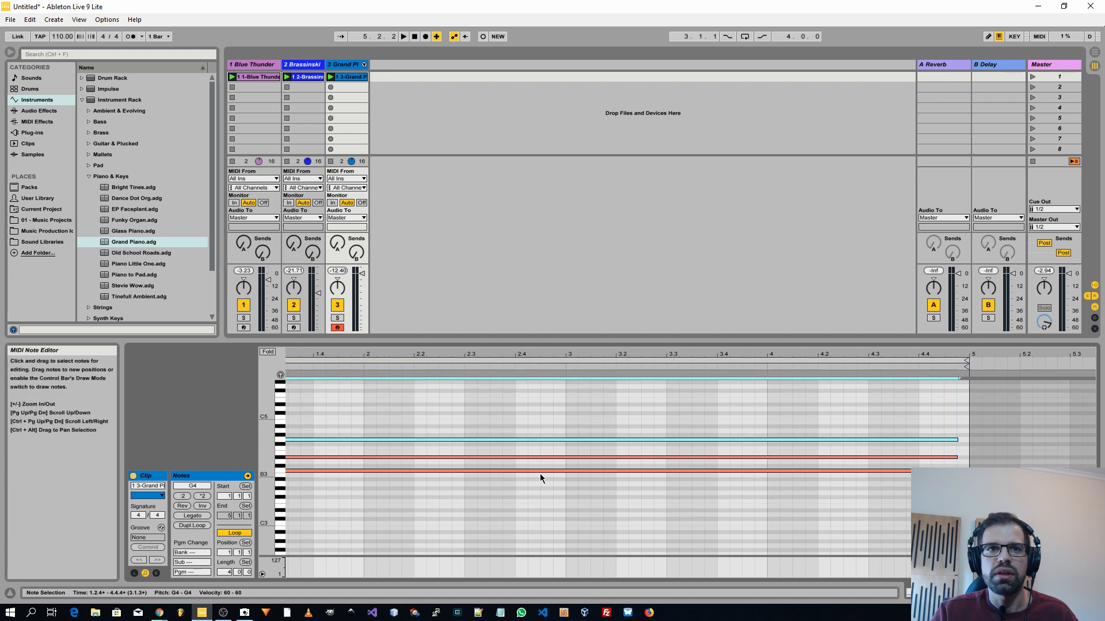
left_click_drag(486, 500, 862, 459)
left_click(648, 199)
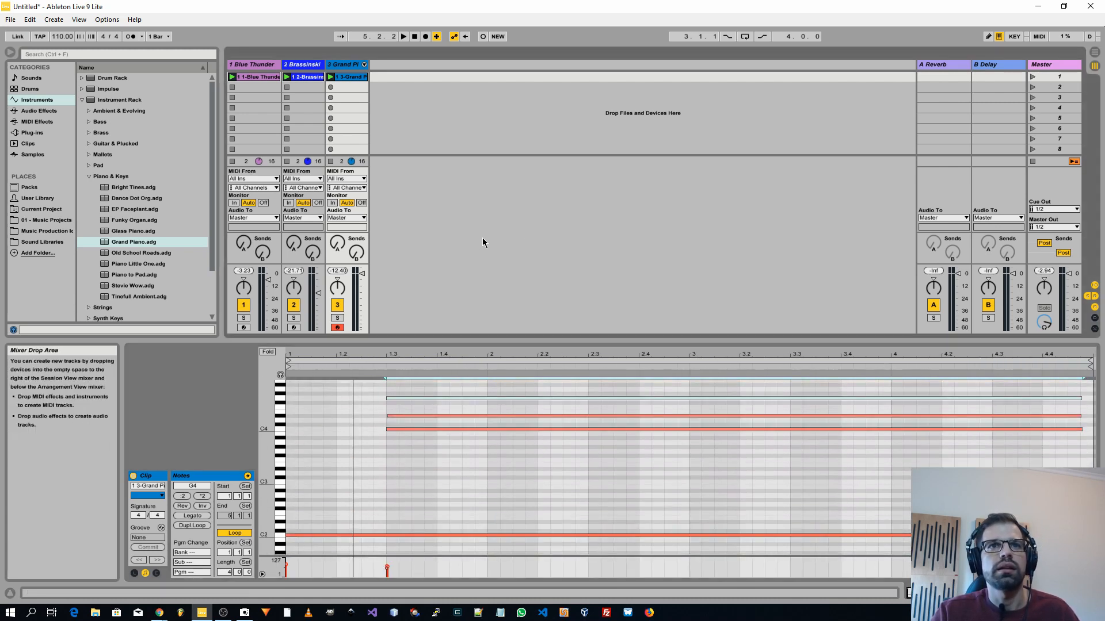
- During playback, pan the Grand Piano track left and set Reverb Amount to 41%, Bright to 100, and Hardness and Tone to 127
key("space")
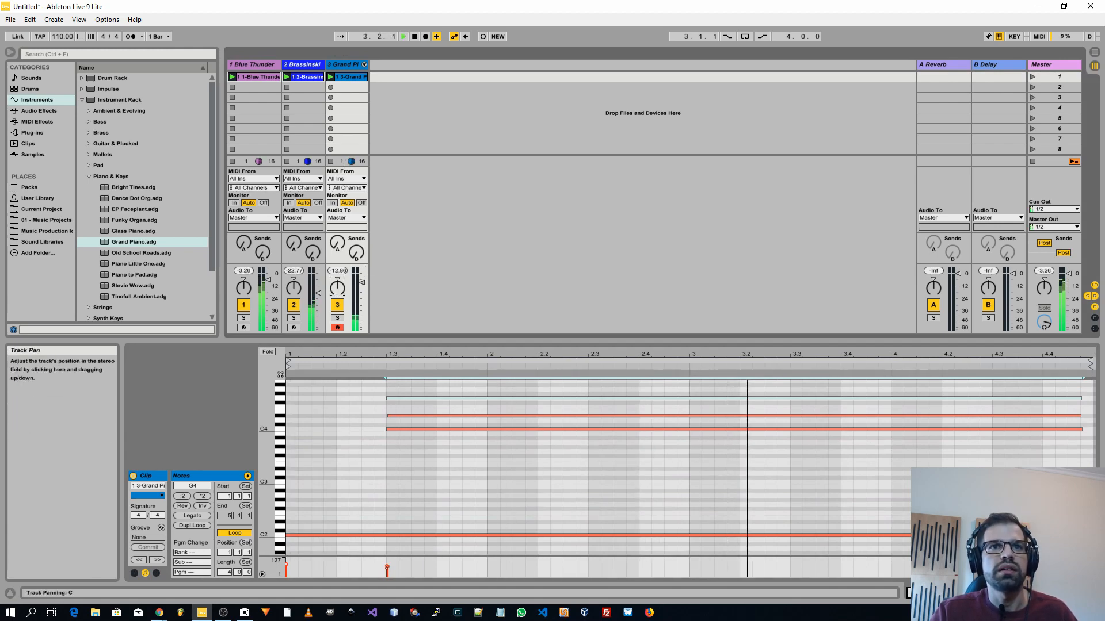
left_click_drag(336, 292, 378, 283)
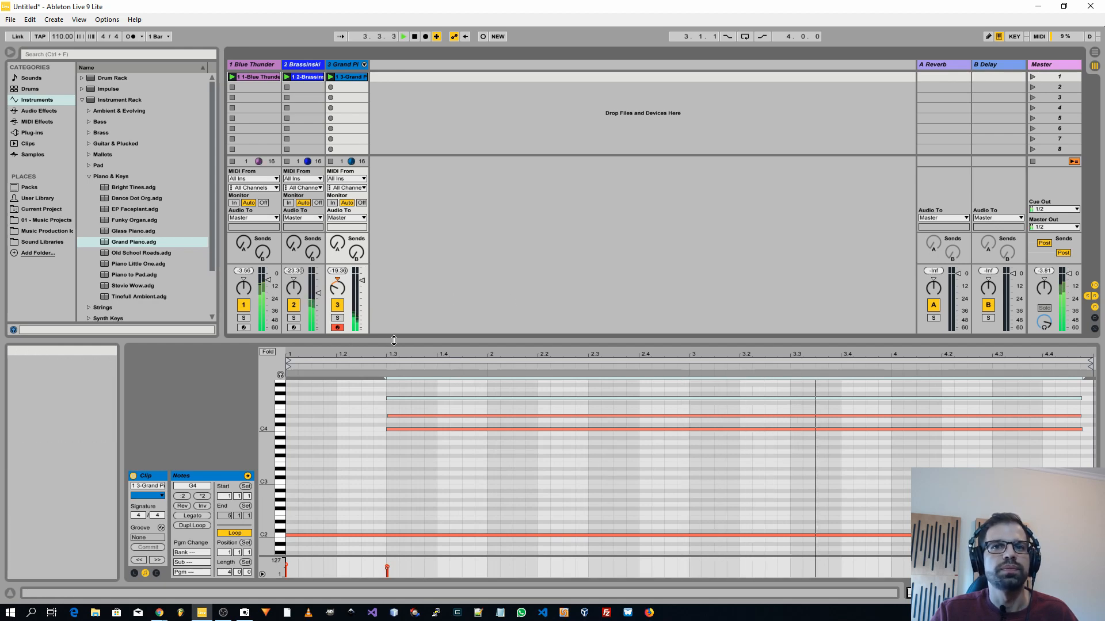
left_click(1043, 594)
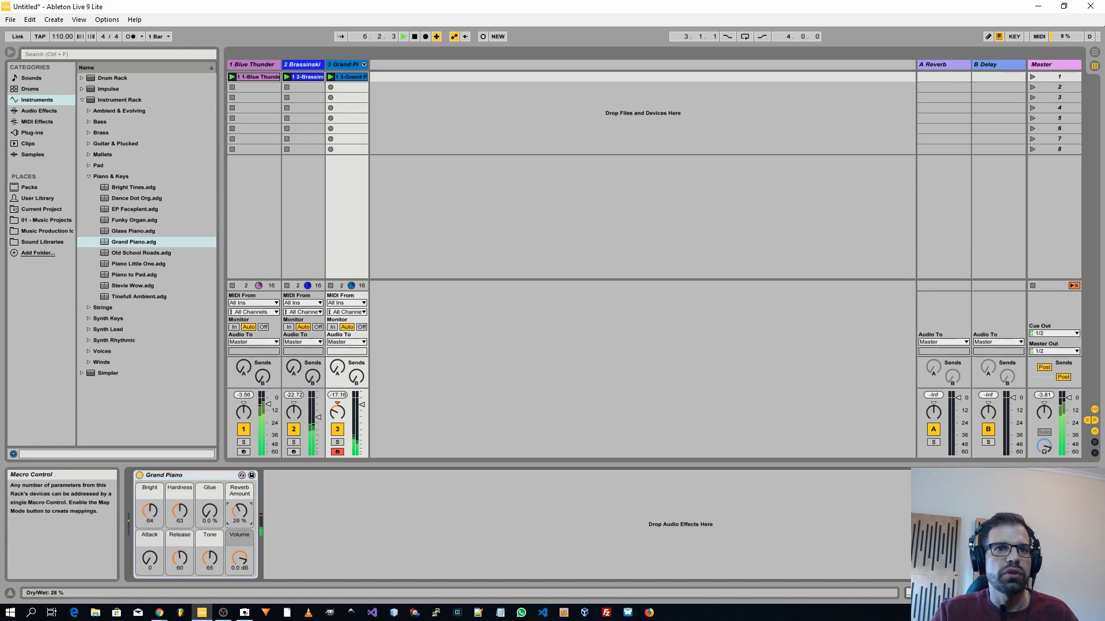
left_click_drag(246, 523, 247, 515)
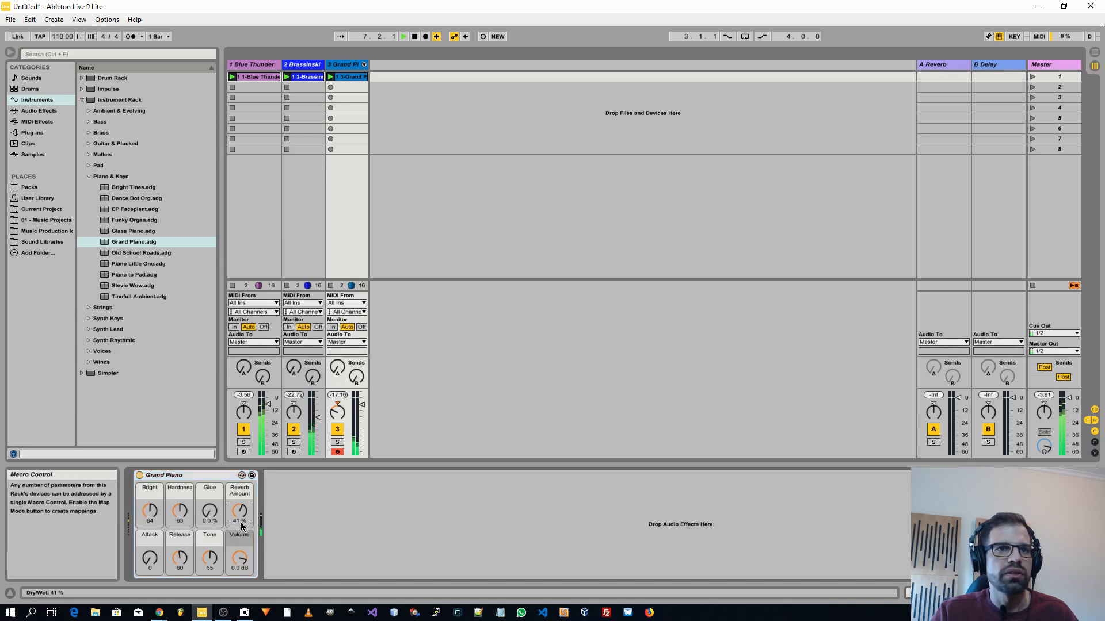
left_click_drag(150, 513, 180, 472)
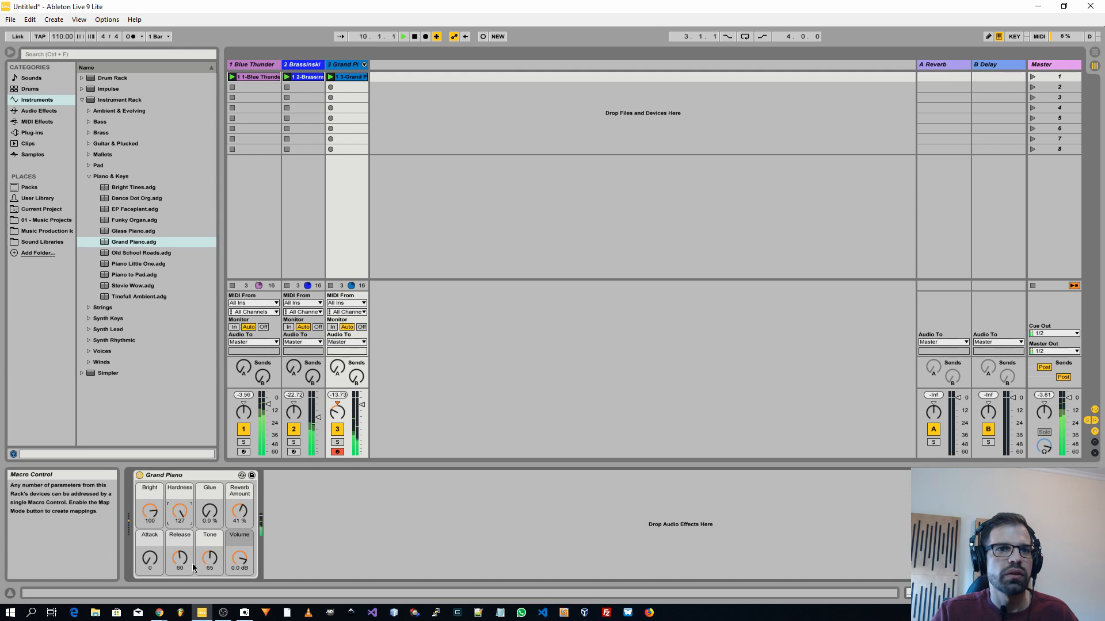
left_click_drag(203, 565, 202, 540)
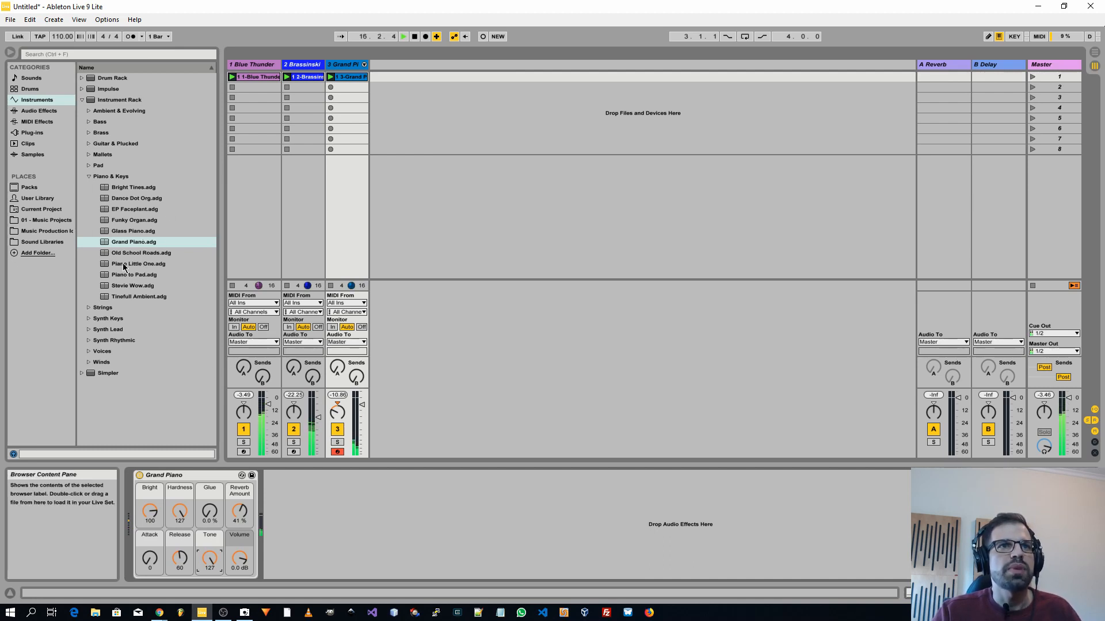
- Load the Analogue Bass preset from Simpler's Bass presets onto a new fourth track
left_click(89, 176)
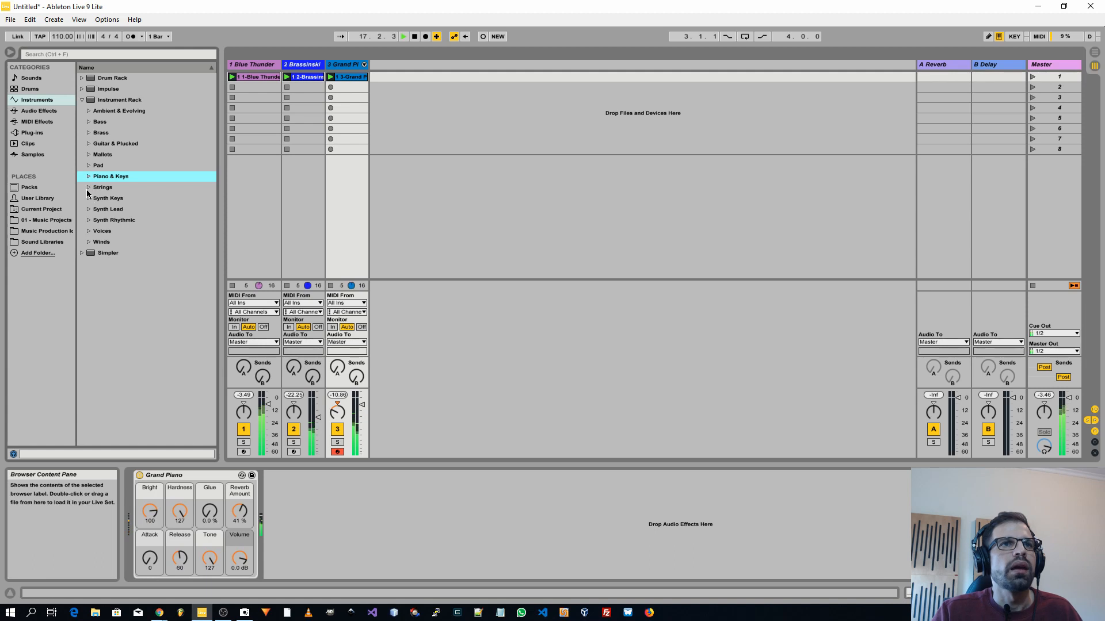
left_click(84, 253)
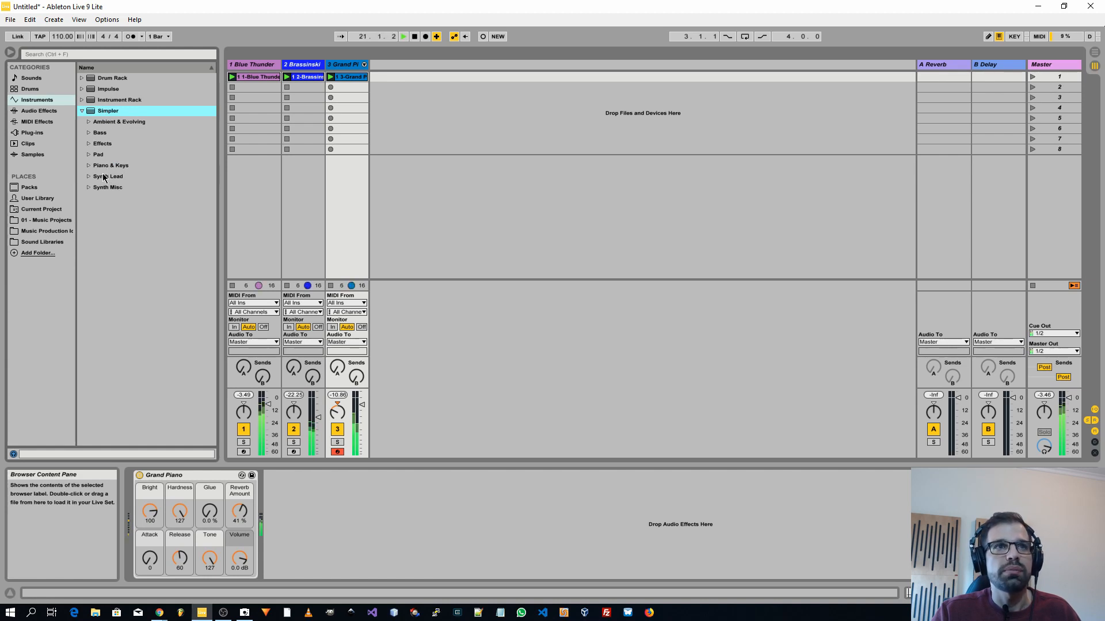
left_click(90, 133)
left_click(88, 132)
left_click(89, 122)
left_click(89, 122)
left_click(89, 133)
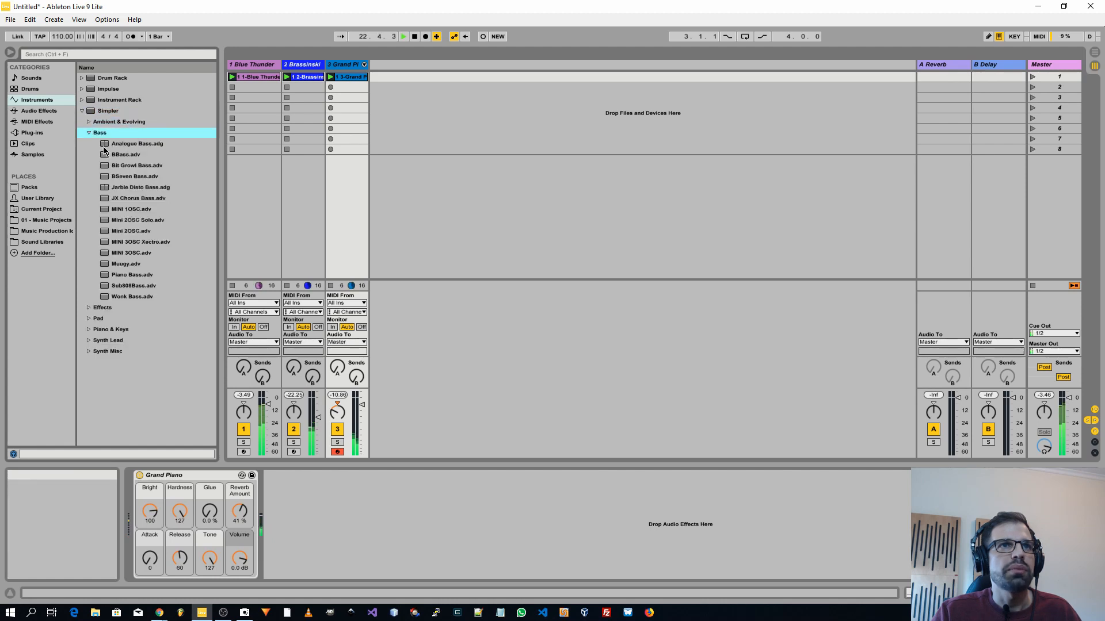
left_click_drag(128, 145, 487, 241)
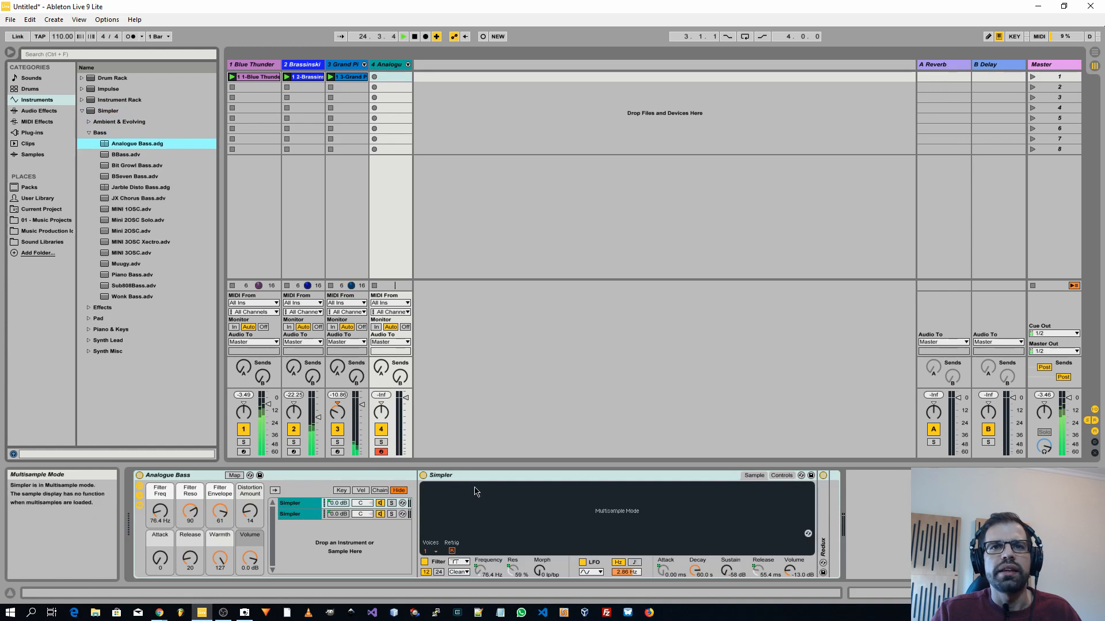
- Examine the Analogue Bass rack's Redux effect, its Simpler chains, and the Simpler's sample and control views
double_click(823, 542)
double_click(844, 482)
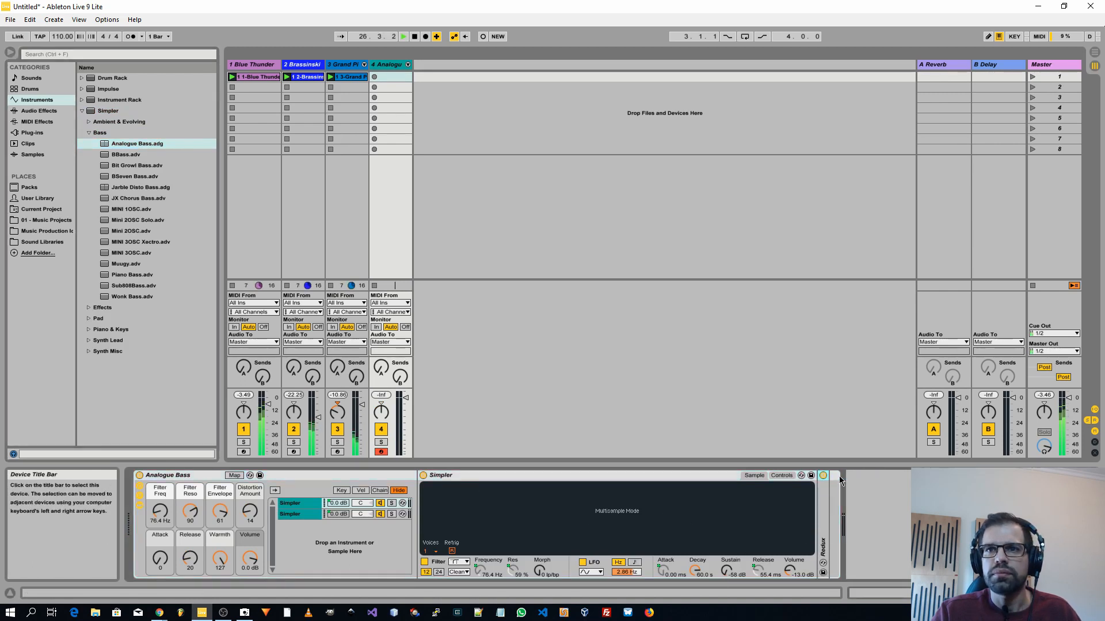
double_click(828, 551)
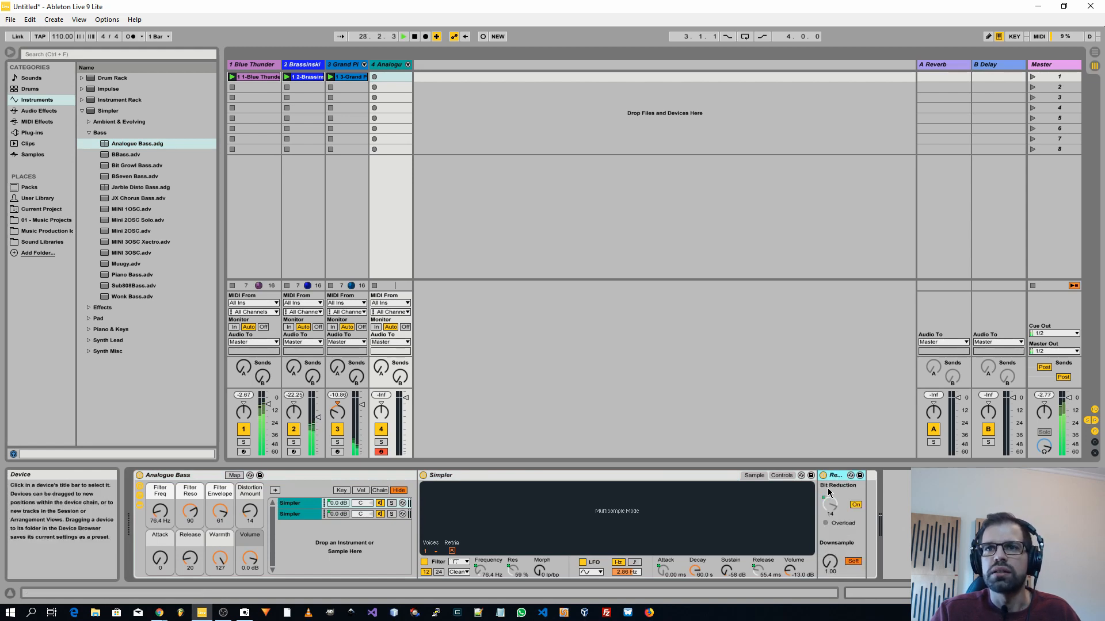
left_click(779, 477)
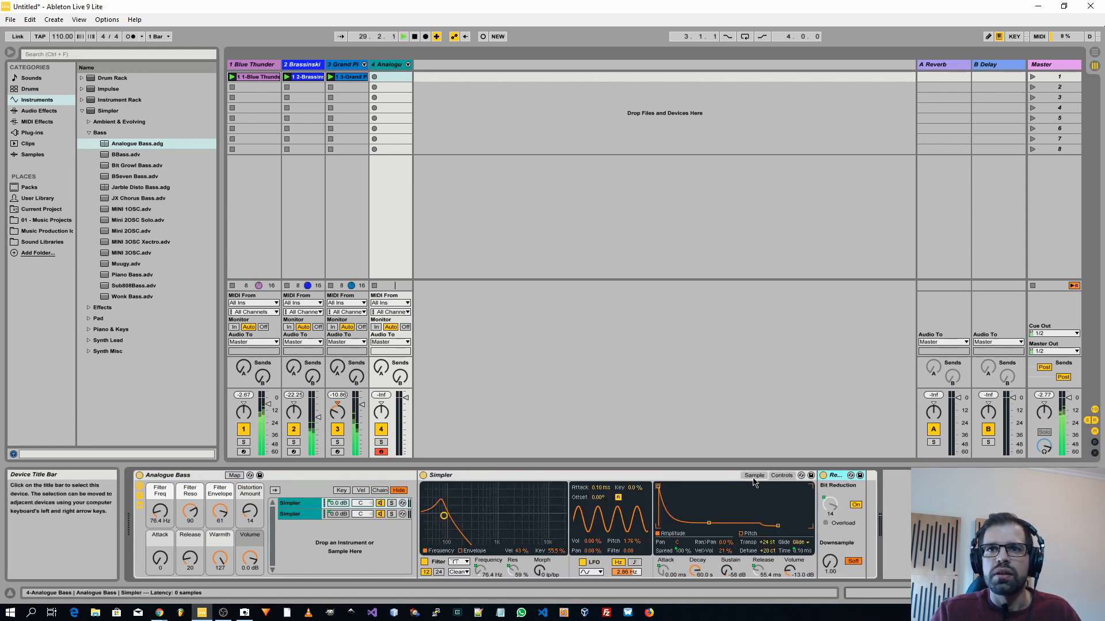
left_click(755, 477)
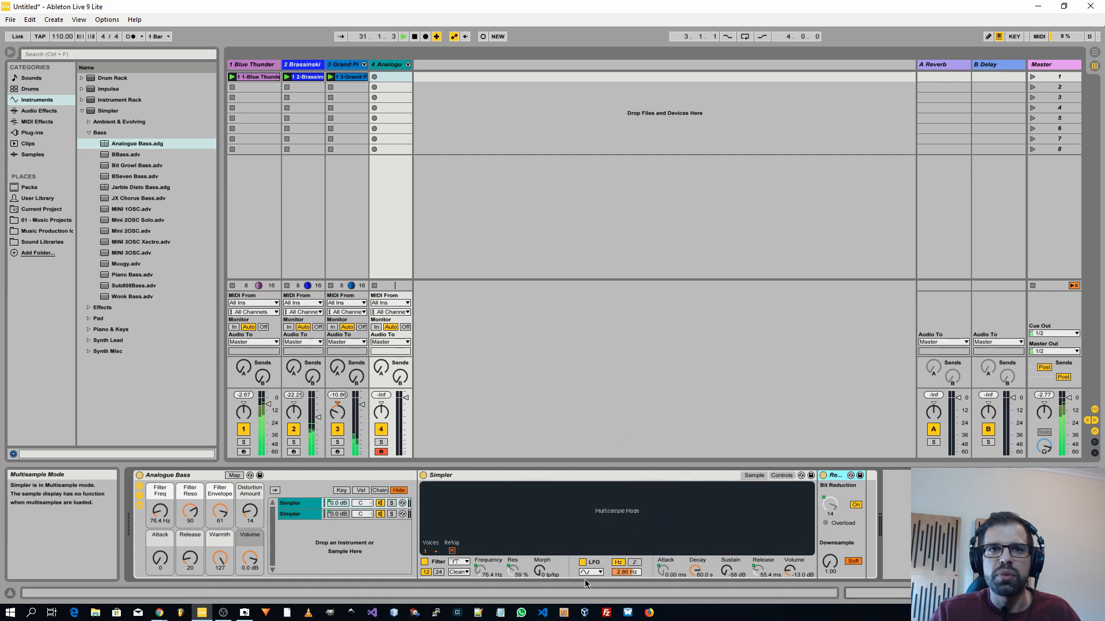
left_click(297, 503)
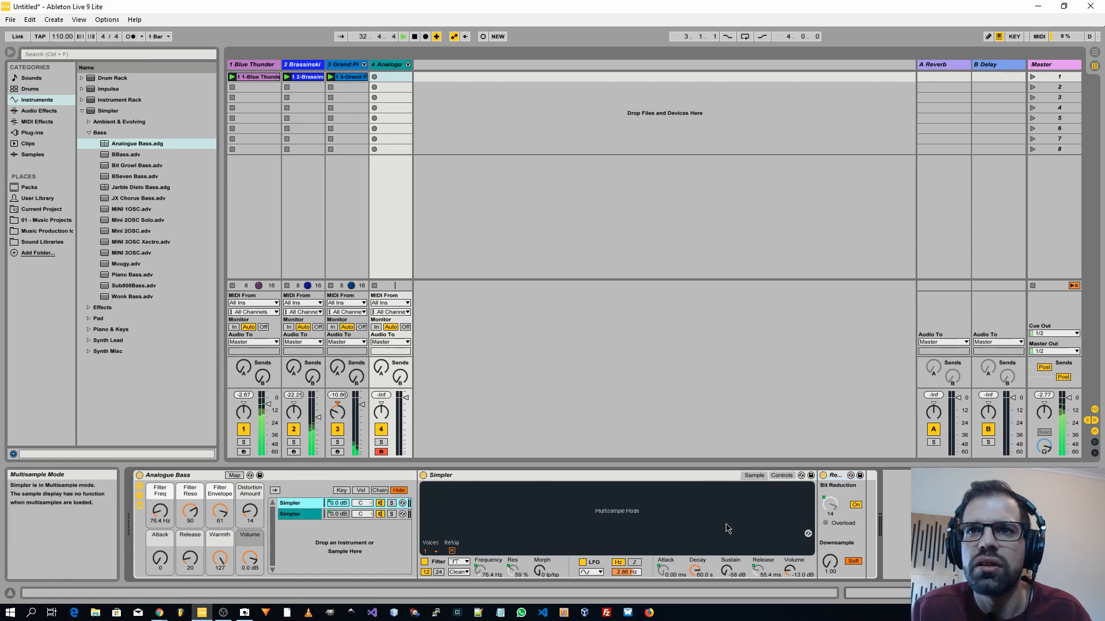
left_click(784, 476)
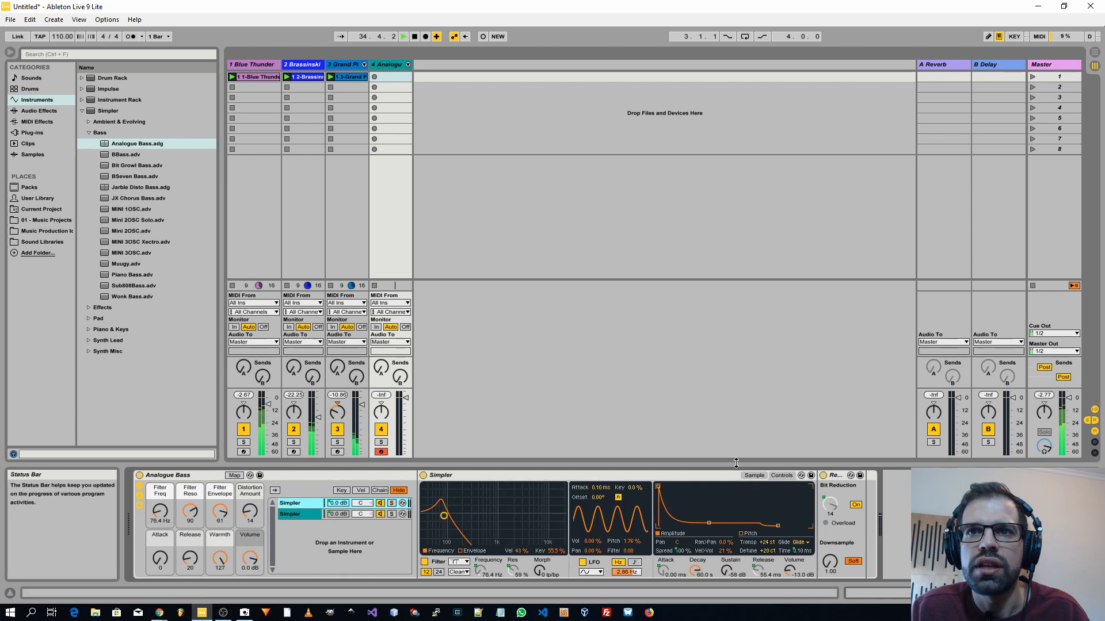
left_click(752, 477)
left_click(461, 477)
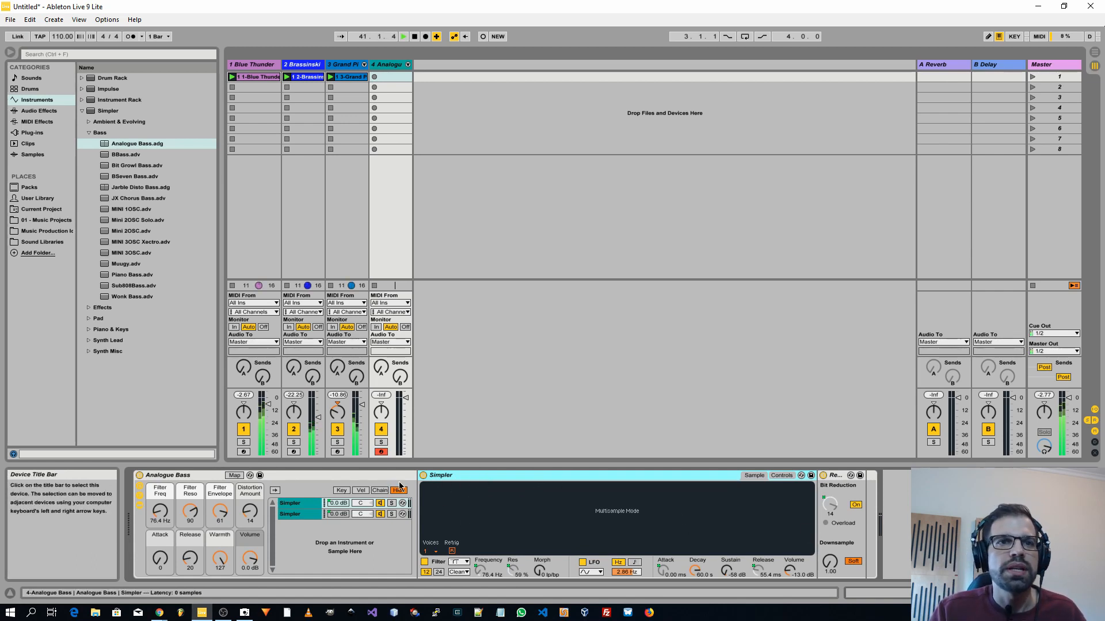
left_click(310, 503)
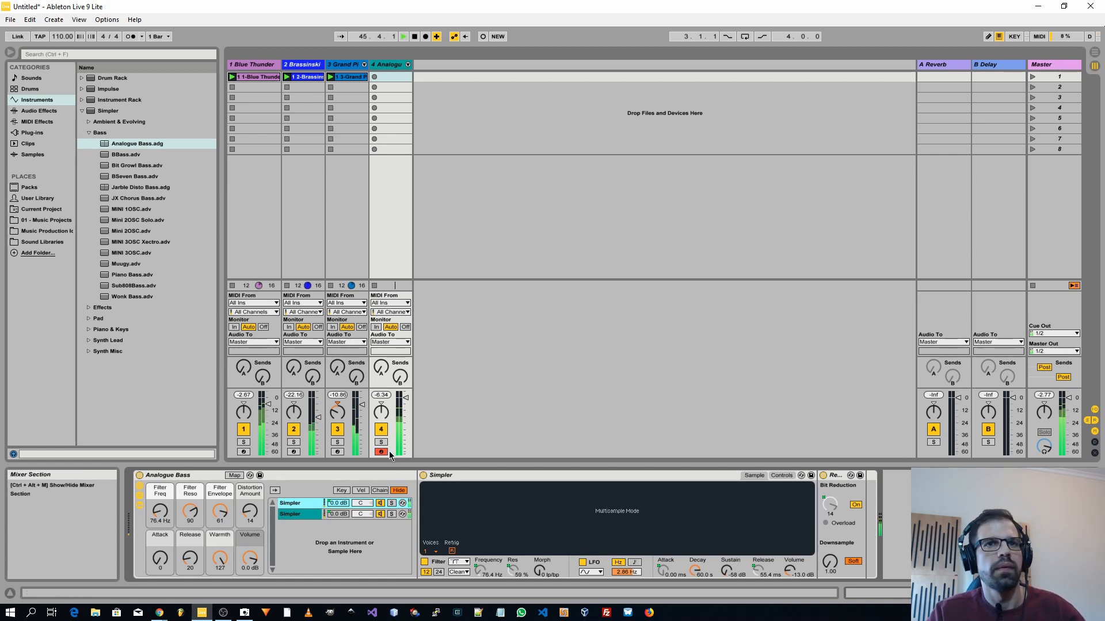
- Replace Analogue Bass on the fourth track with the BBass preset, lower the track's volume and try out a note
left_click_drag(151, 155, 379, 185)
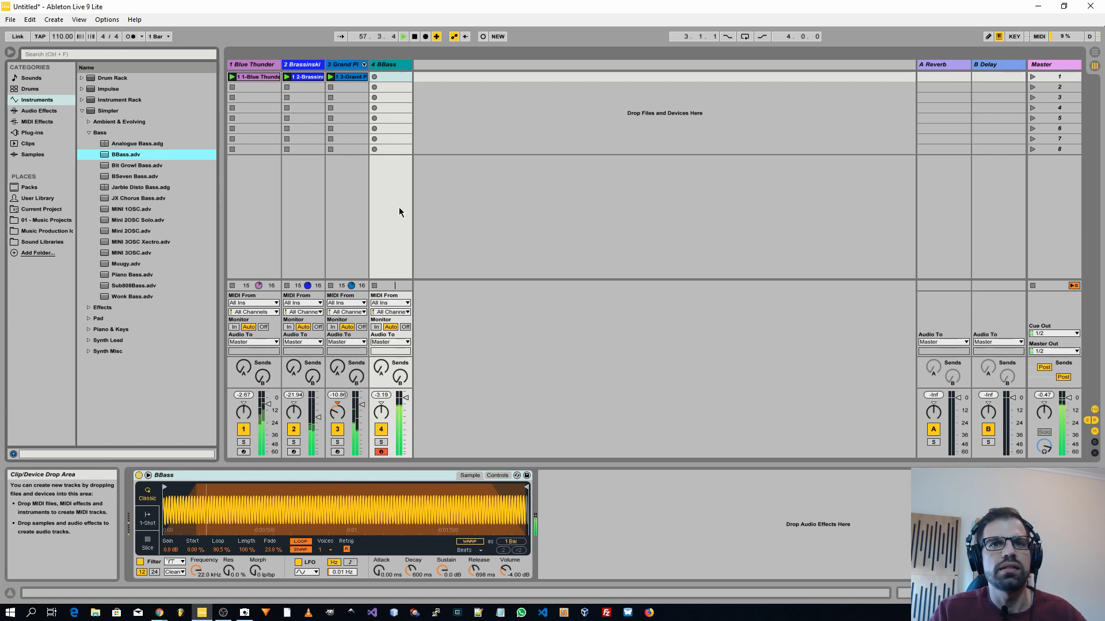
left_click_drag(405, 398, 406, 417)
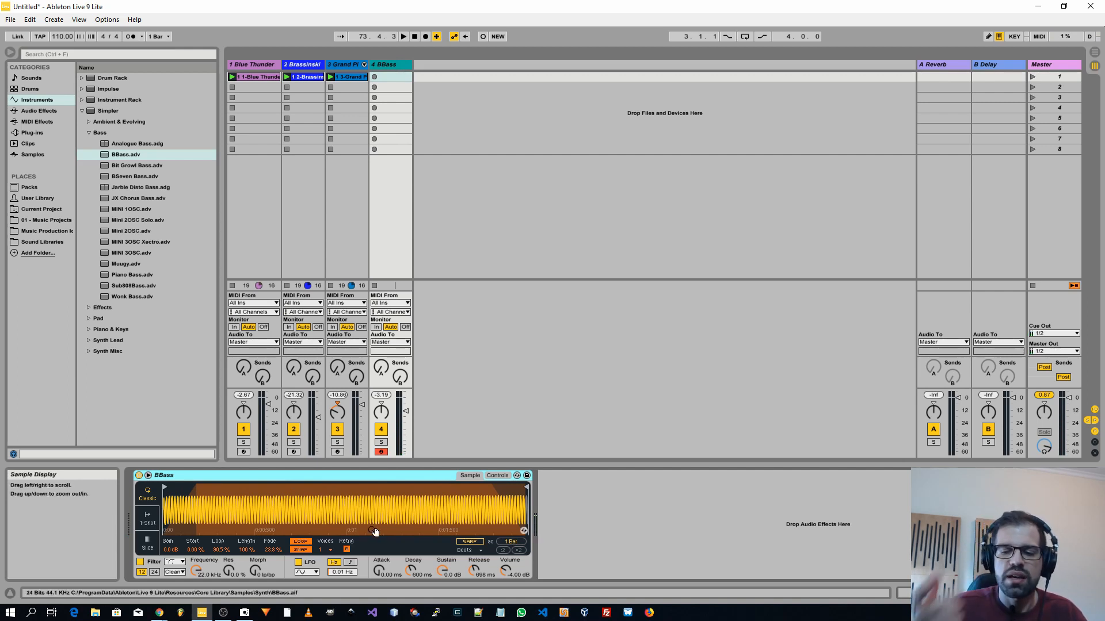
key("a")
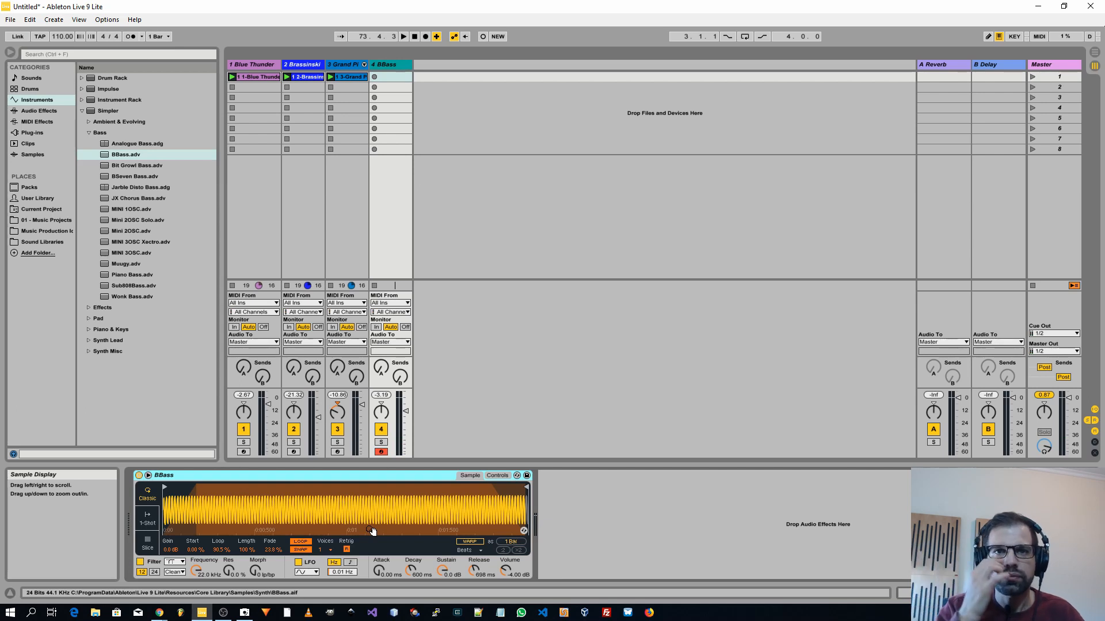
- Set the number of voices of the BBass Simpler to 8
left_click(347, 549)
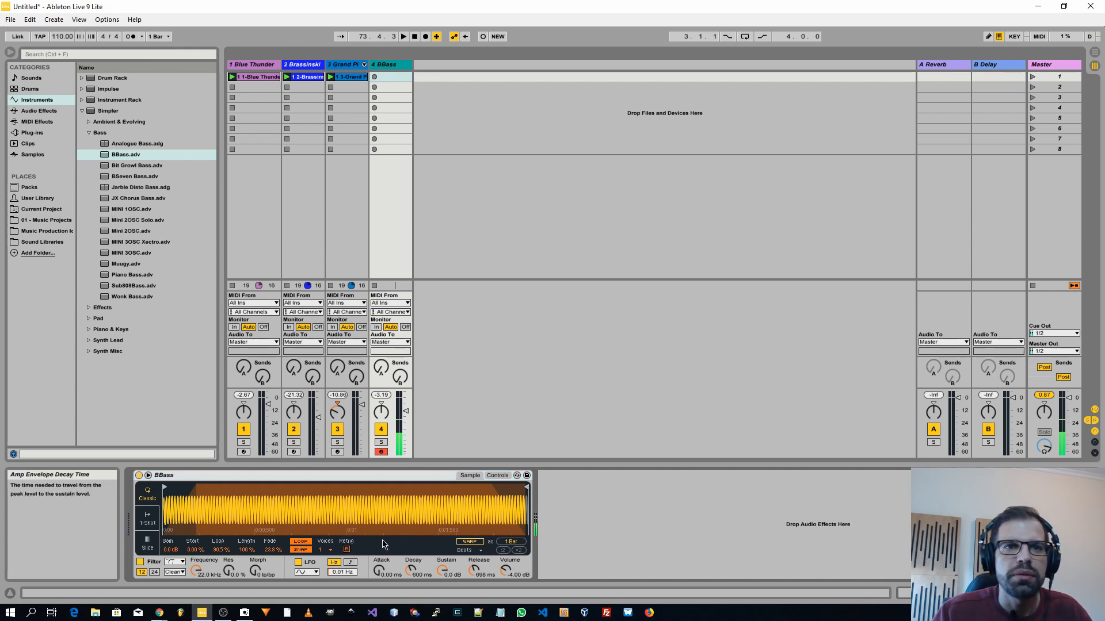
left_click(325, 552)
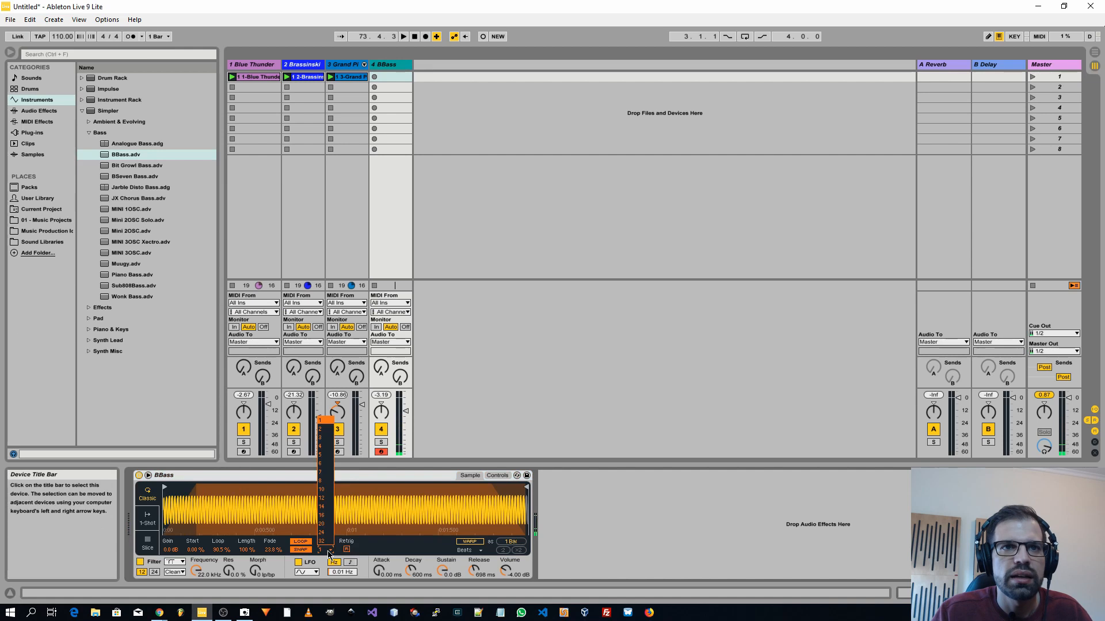
left_click(332, 481)
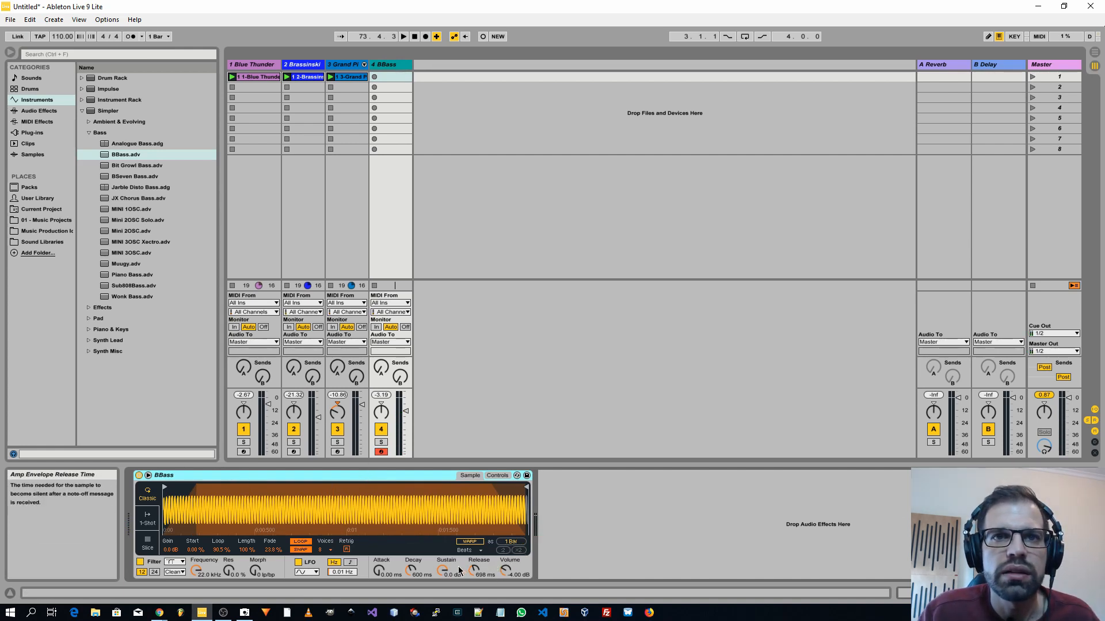
left_click(479, 550)
left_click(404, 545)
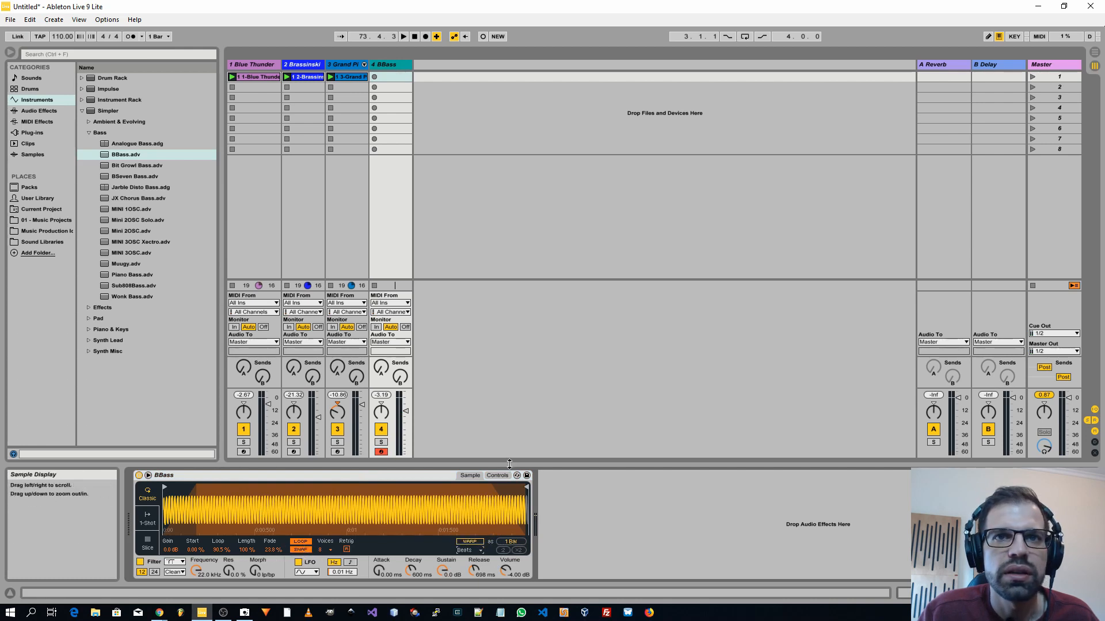
- Set the BBass Simpler's glide mode to Glide with a time of 24.1 ms and audition it with the loop
left_click(497, 475)
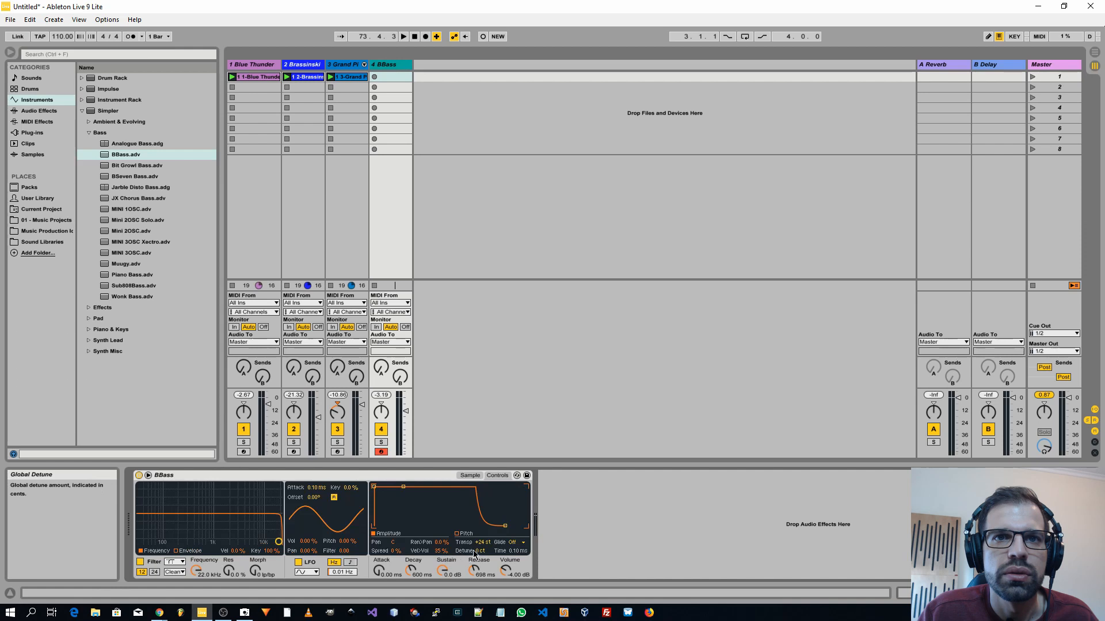
left_click(516, 542)
left_click(523, 560)
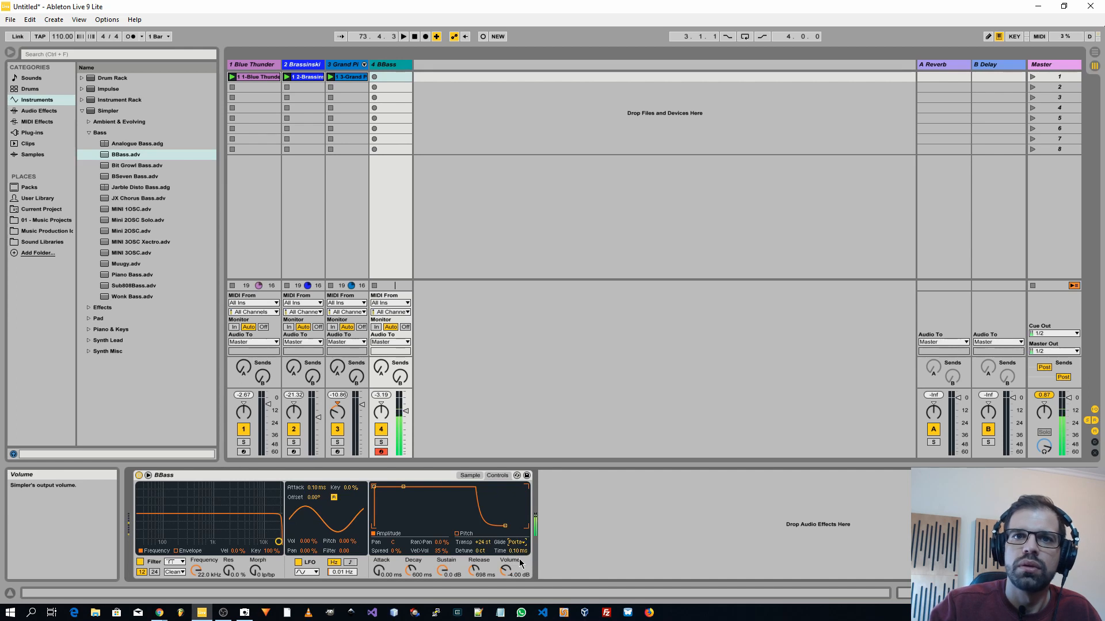
left_click(516, 542)
left_click(529, 569)
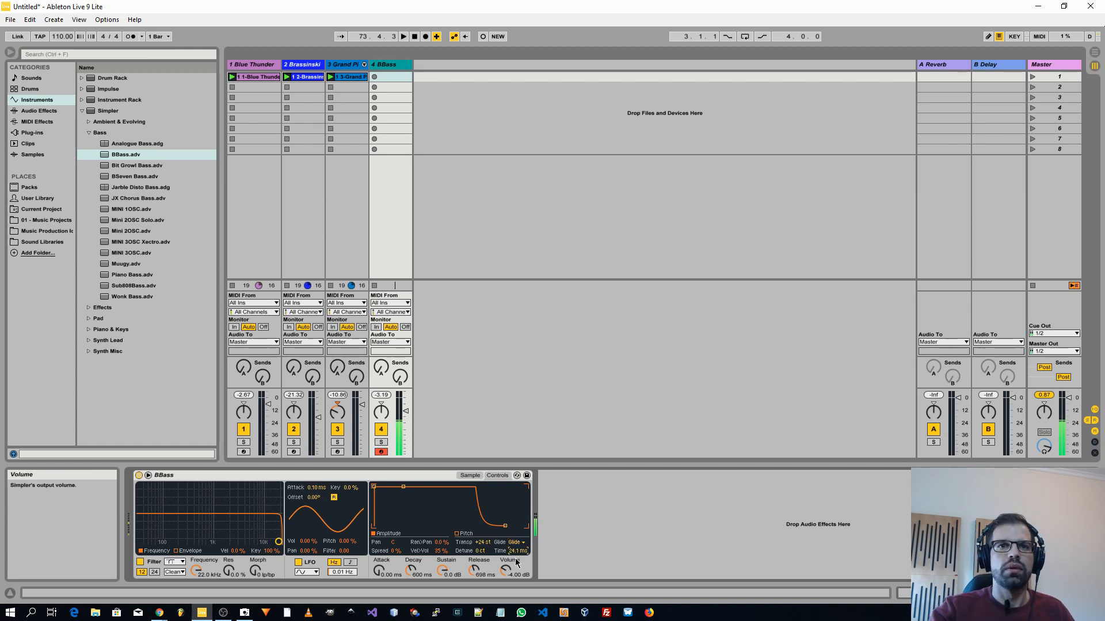
key("space")
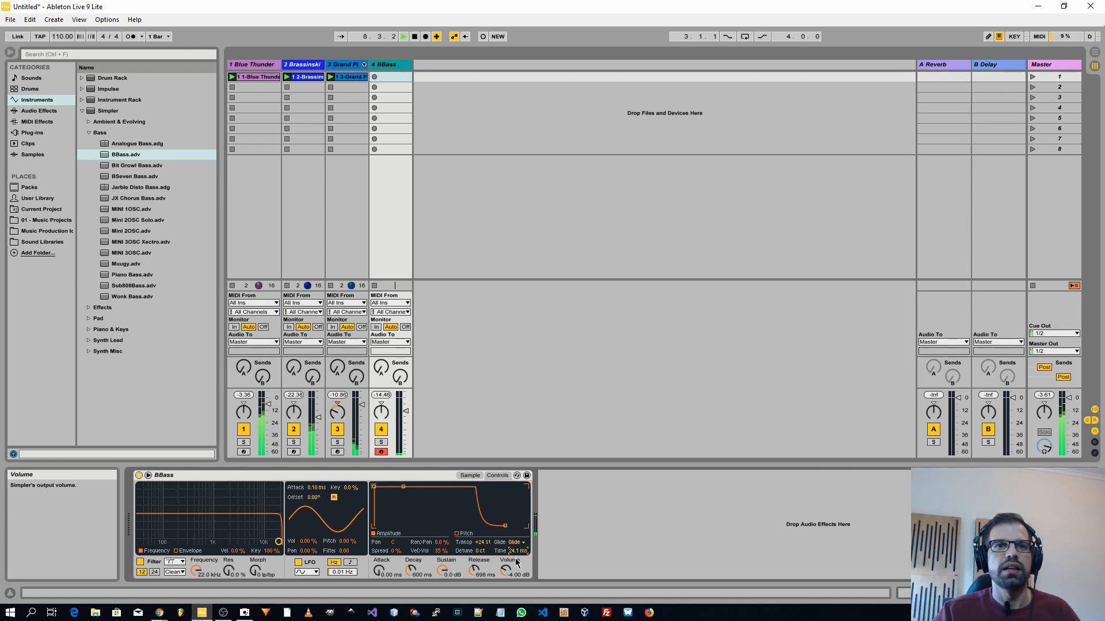
left_click(216, 478)
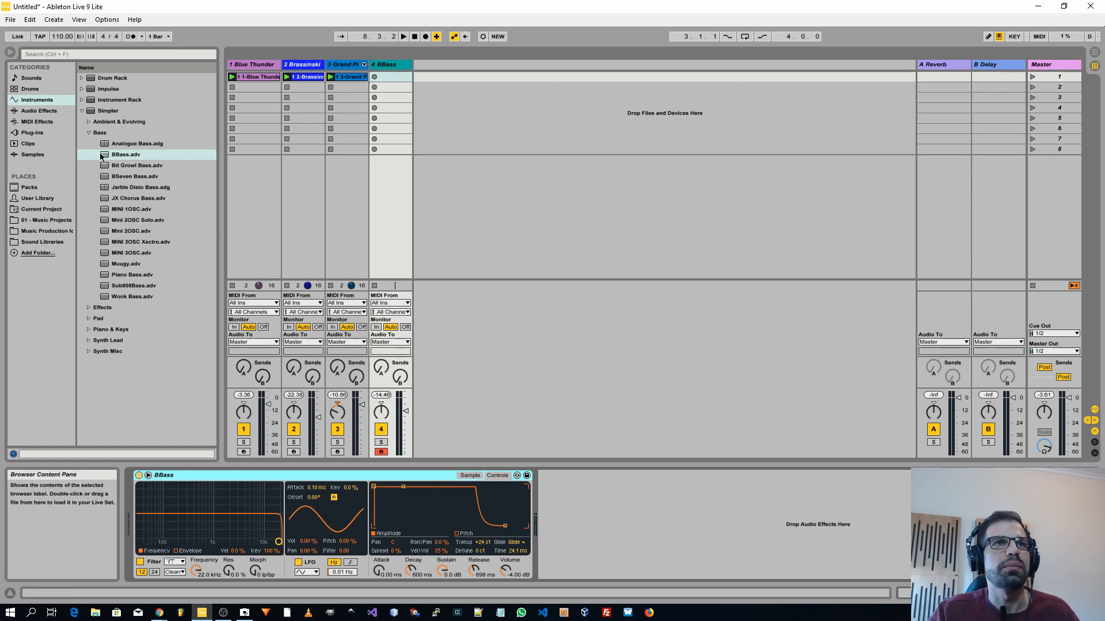
- Load another BBass preset onto a new fifth track
left_click_drag(104, 155, 527, 174)
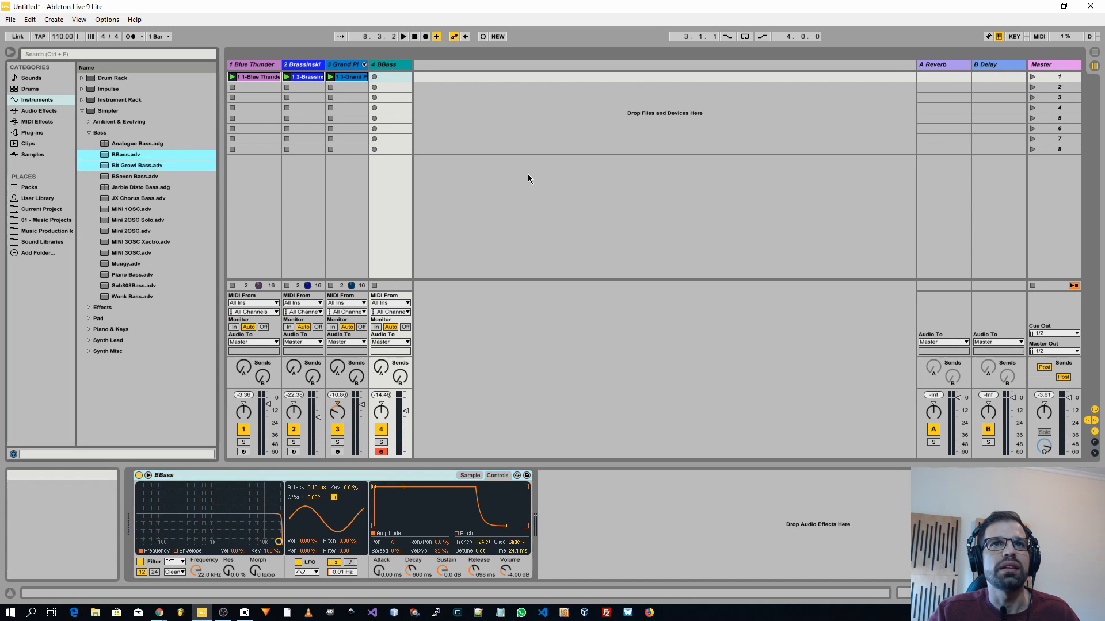
left_click(113, 155)
left_click_drag(118, 158, 504, 217)
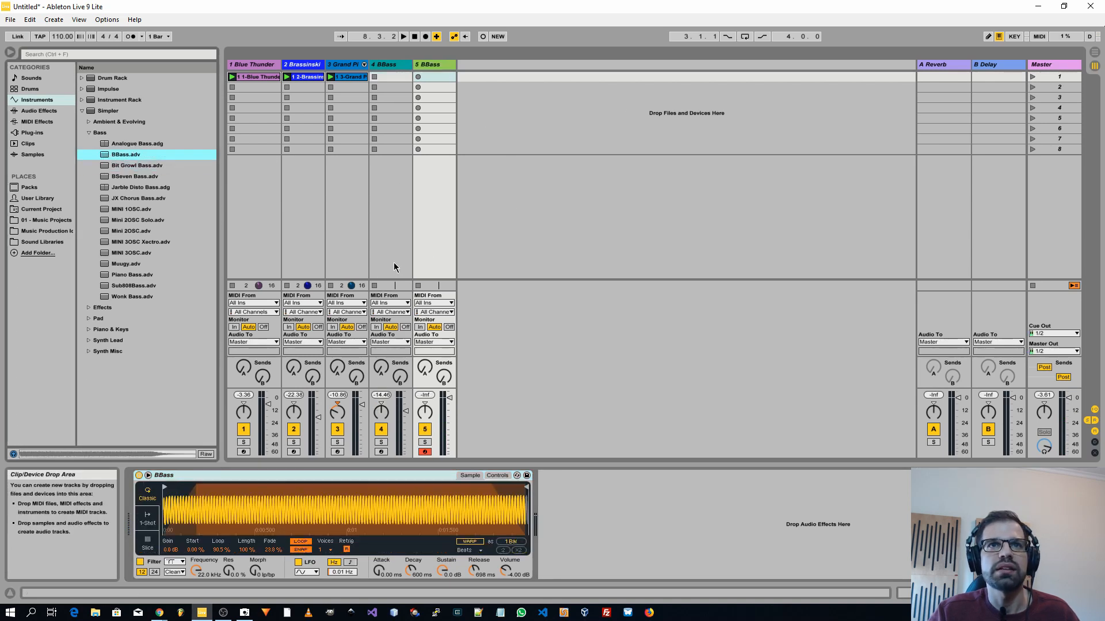
- Lower the fifth track's volume to -11.3 dB and record a BBass clip into its first slot alongside the loop
left_click(426, 216)
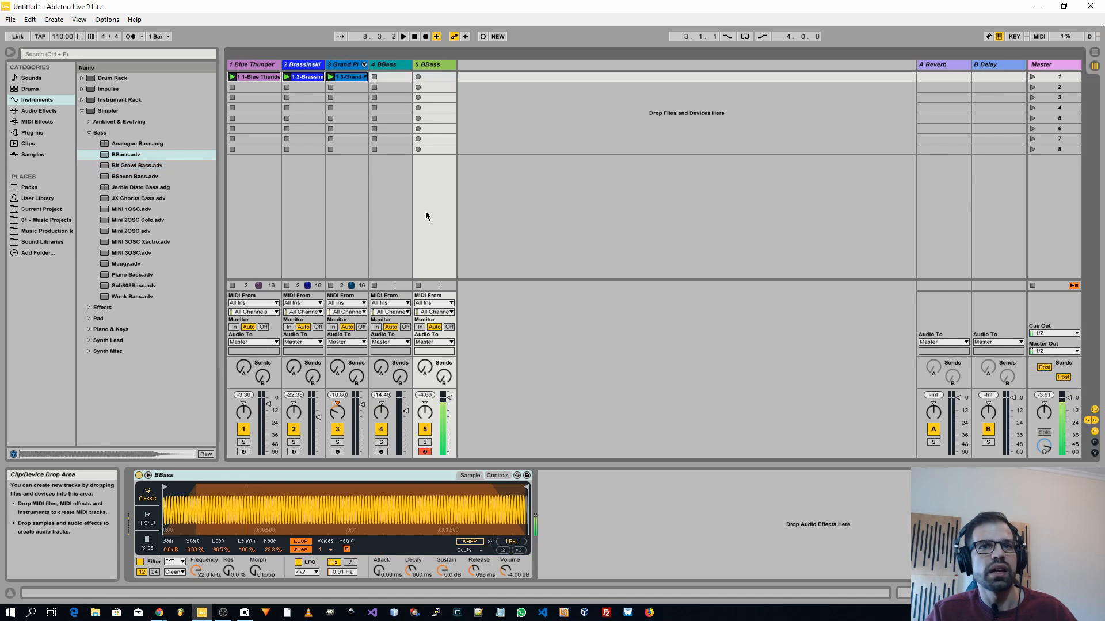
left_click_drag(449, 398, 451, 412)
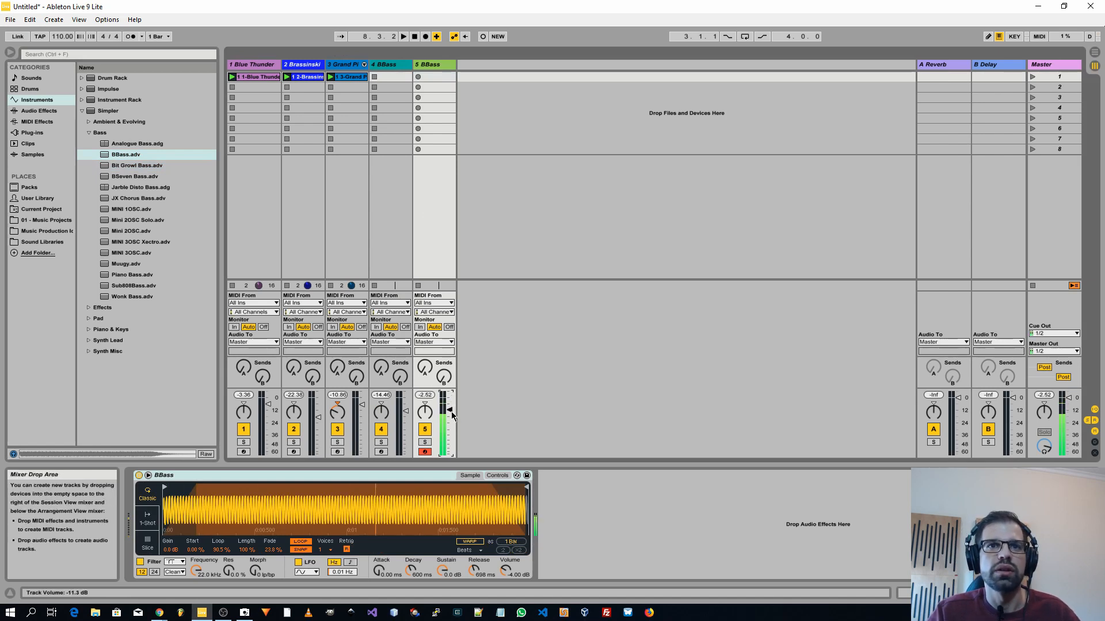
left_click(419, 78)
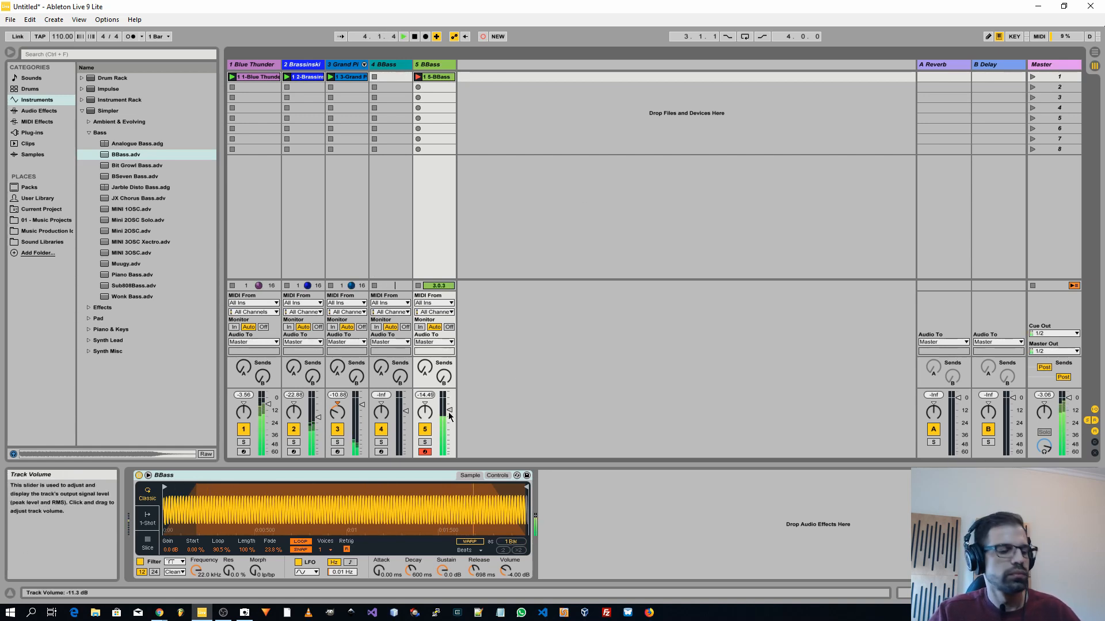
key("space")
- In the recorded BBass clip, shorten the first C1 note to end within beat 2.4, and move the second C1 to bar 3 and lengthen it
double_click(440, 77)
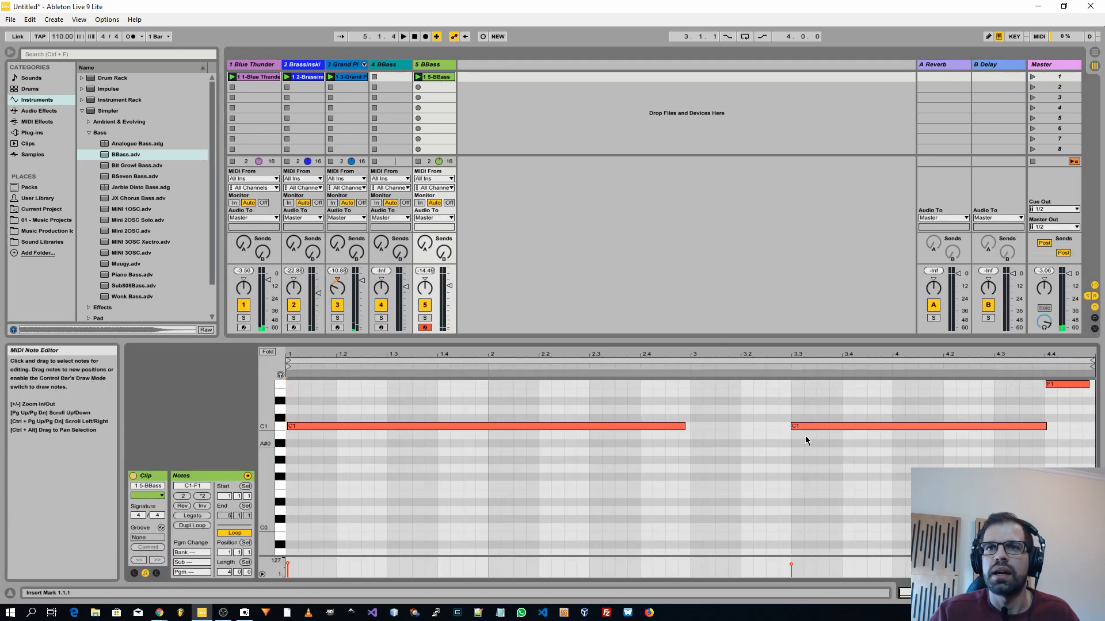
left_click_drag(682, 426, 662, 426)
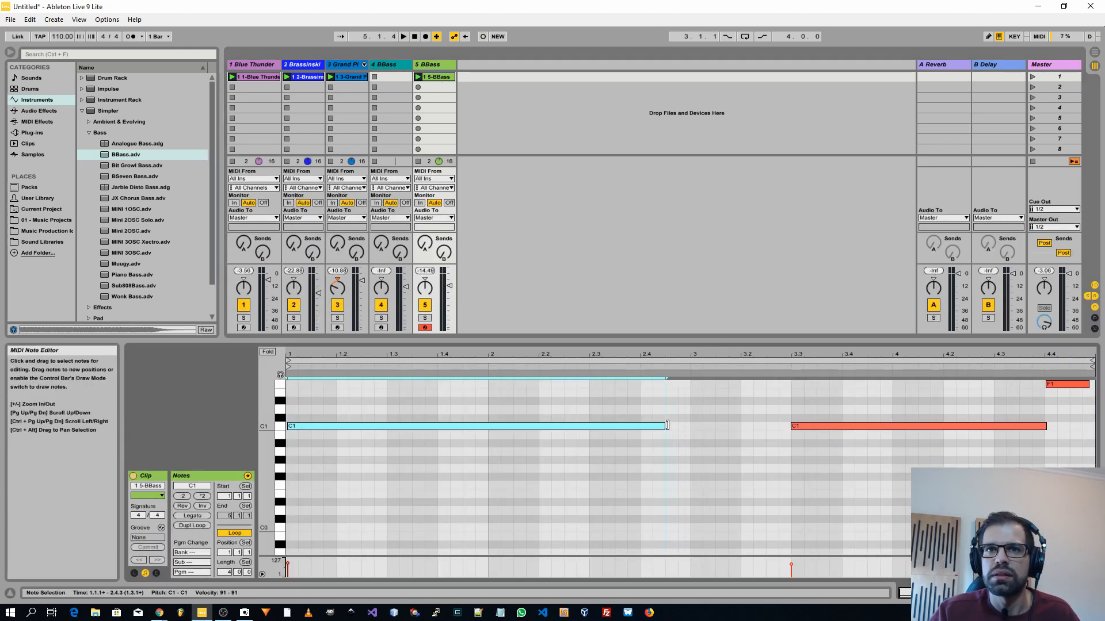
left_click(822, 426)
left_click_drag(824, 426, 727, 423)
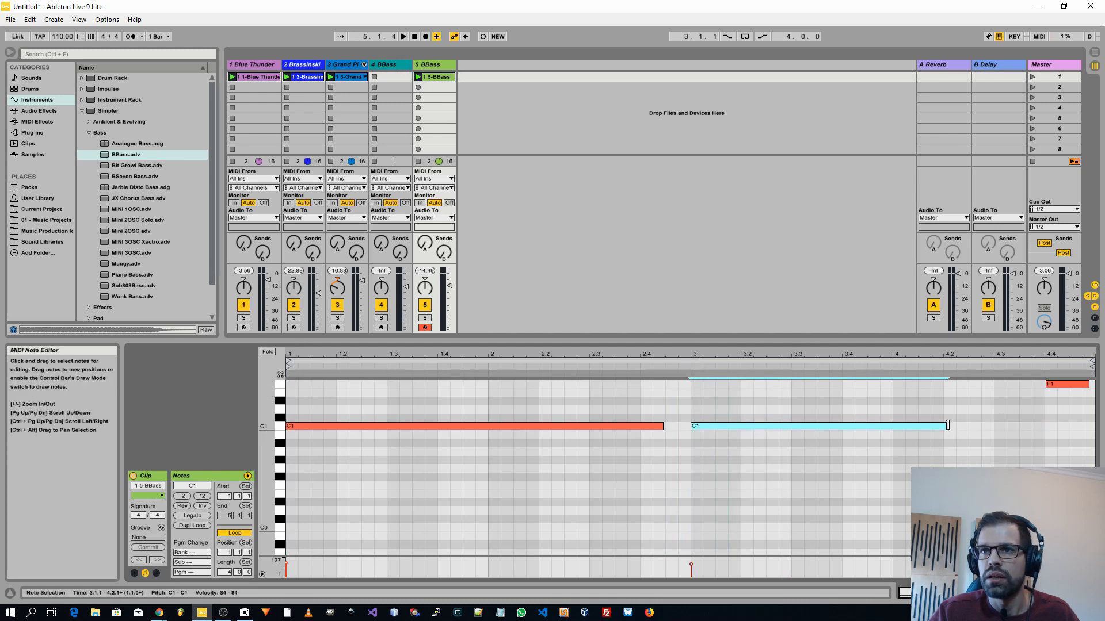
left_click_drag(947, 424, 1093, 419)
- Add a D#1 note at 4.3 in the BBass clip and raise the closing note at 4.4 to G1
double_click(1000, 401)
scroll(1060, 436, "up", 2)
left_click(1059, 397)
- Rebalance the two BBass tracks against the playing loop, panning the fourth track right and setting its volume to -20.5 dB
key("space")
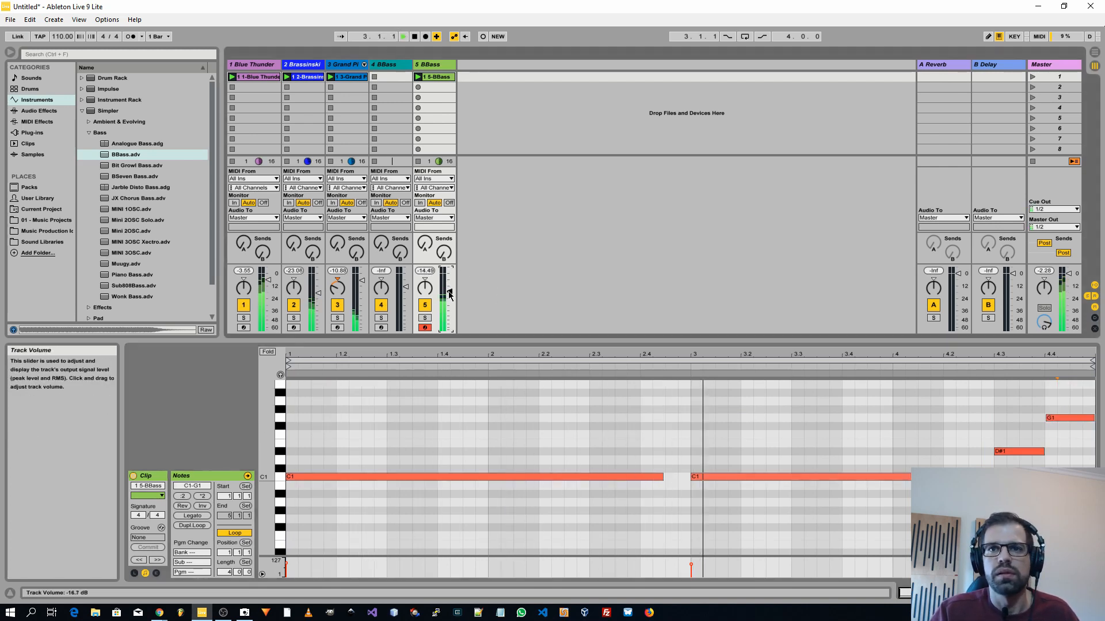
left_click_drag(449, 292, 448, 291)
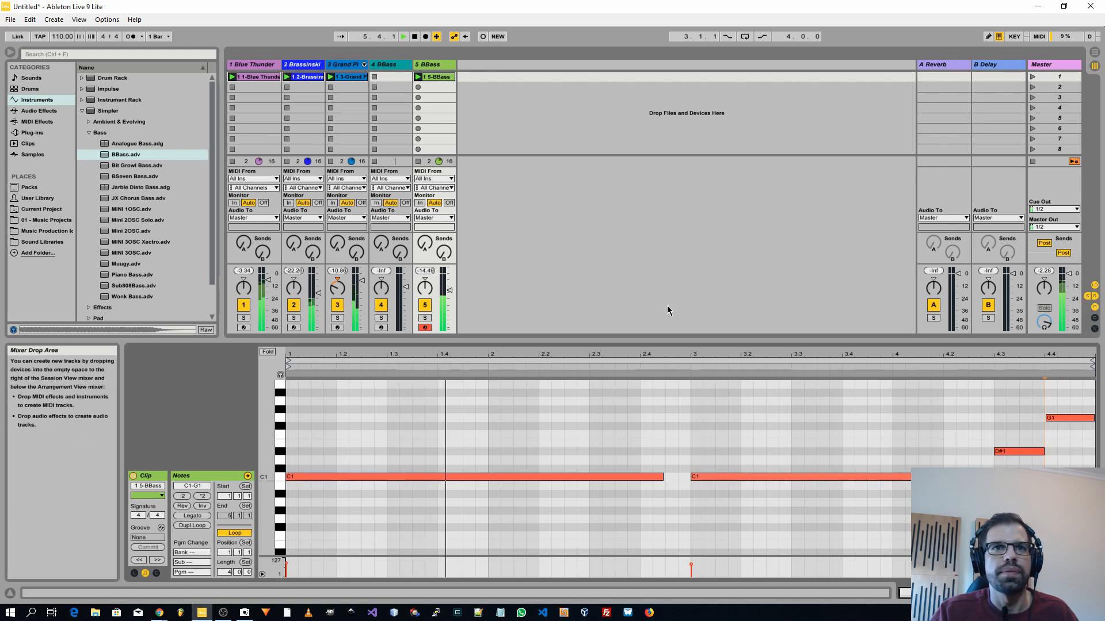
left_click(392, 62)
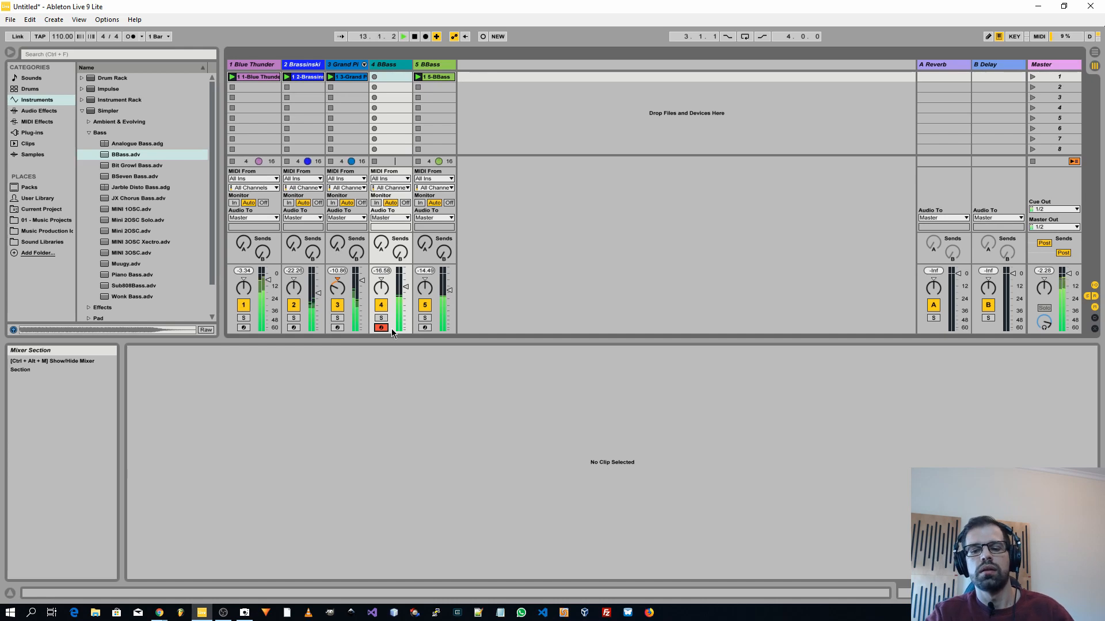
left_click_drag(381, 287, 405, 295)
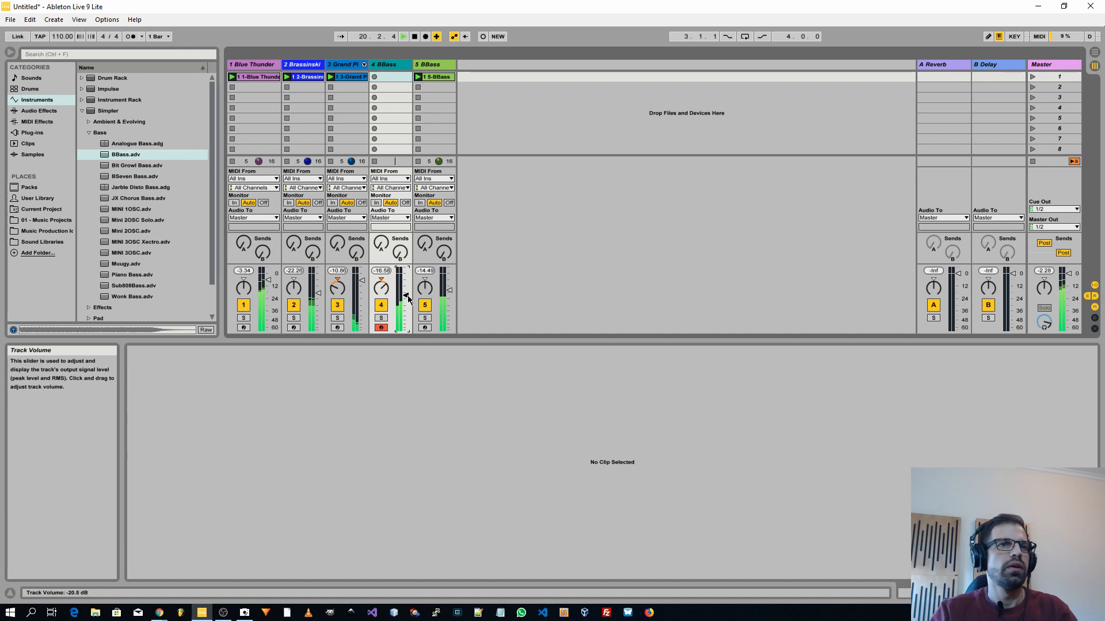
- Load the Simpler effect preset Vinyl Siren onto a new sixth track and try Supersine, Chimes Finger Down and Metallo Shake in its place
left_click(90, 134)
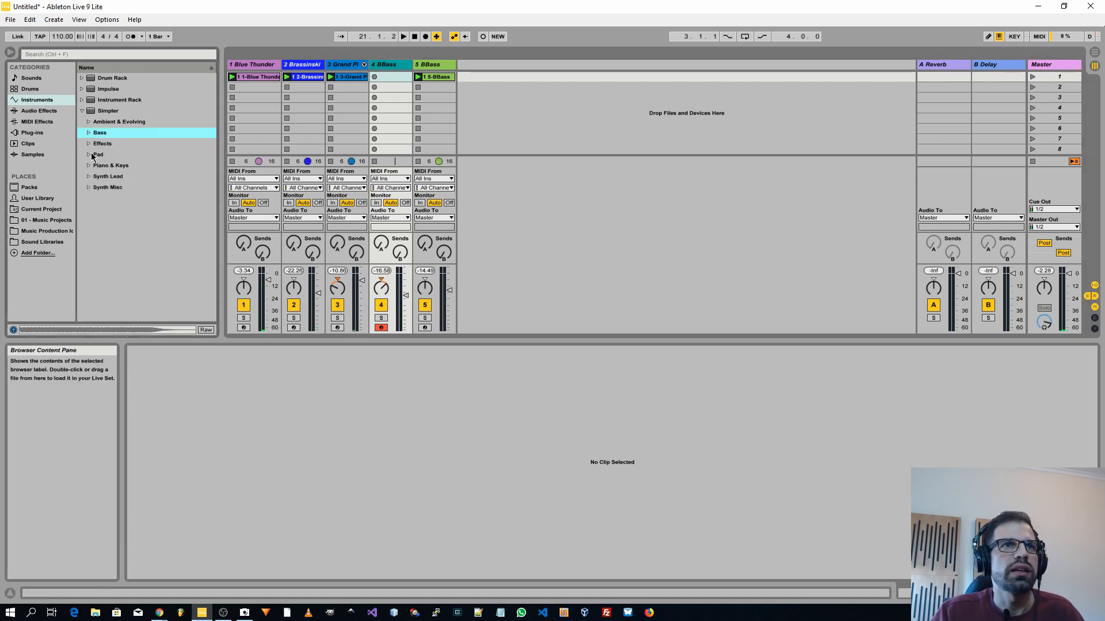
left_click(90, 143)
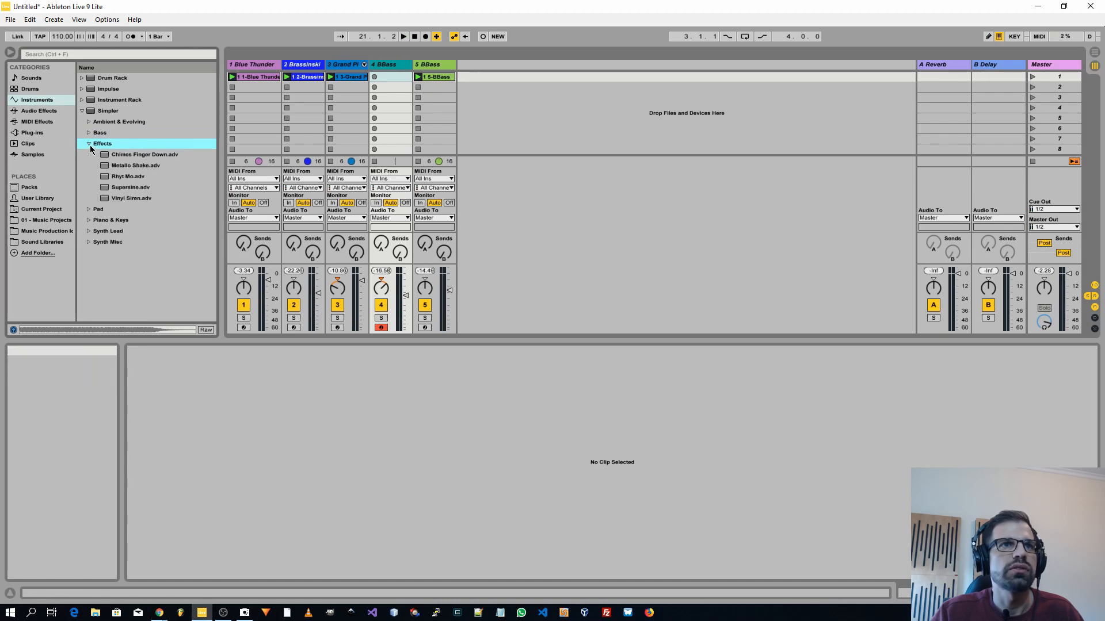
left_click_drag(131, 198, 535, 174)
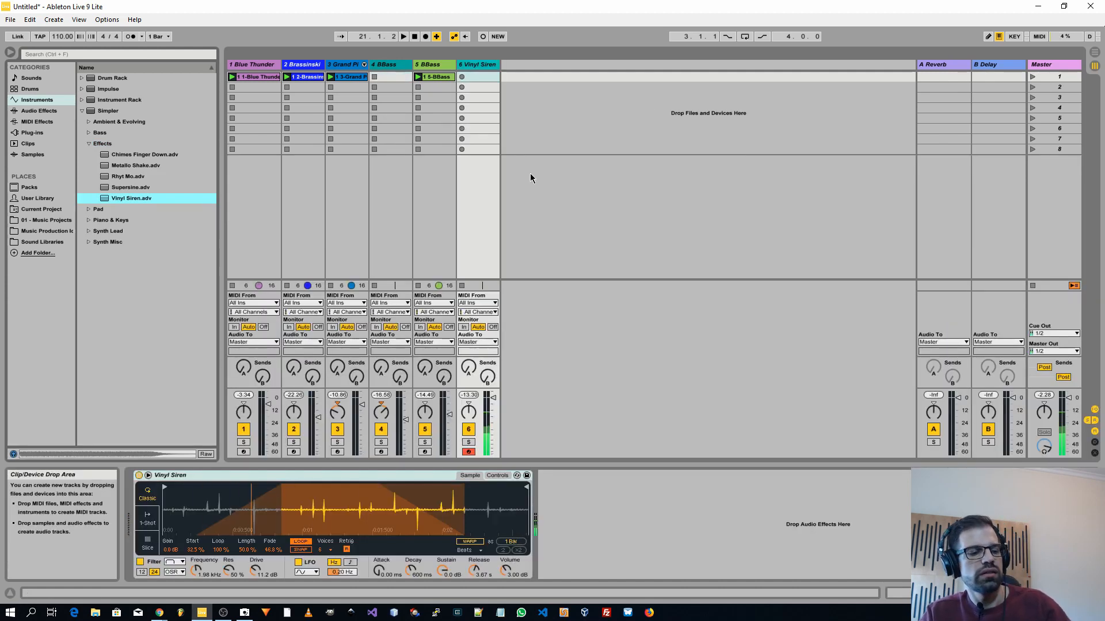
double_click(117, 189)
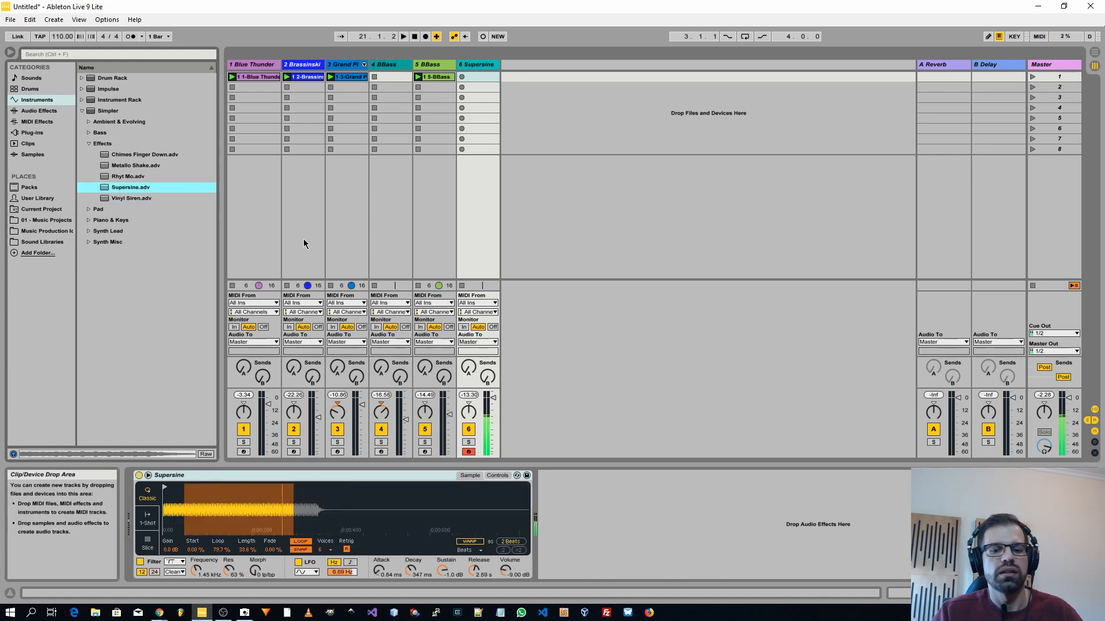
double_click(126, 155)
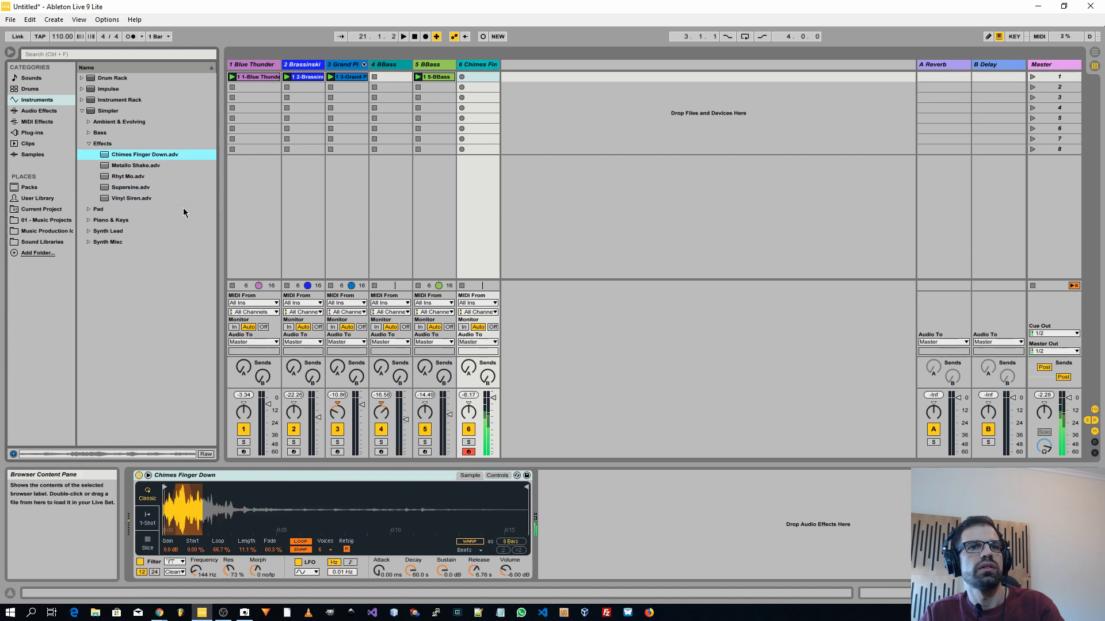
double_click(126, 165)
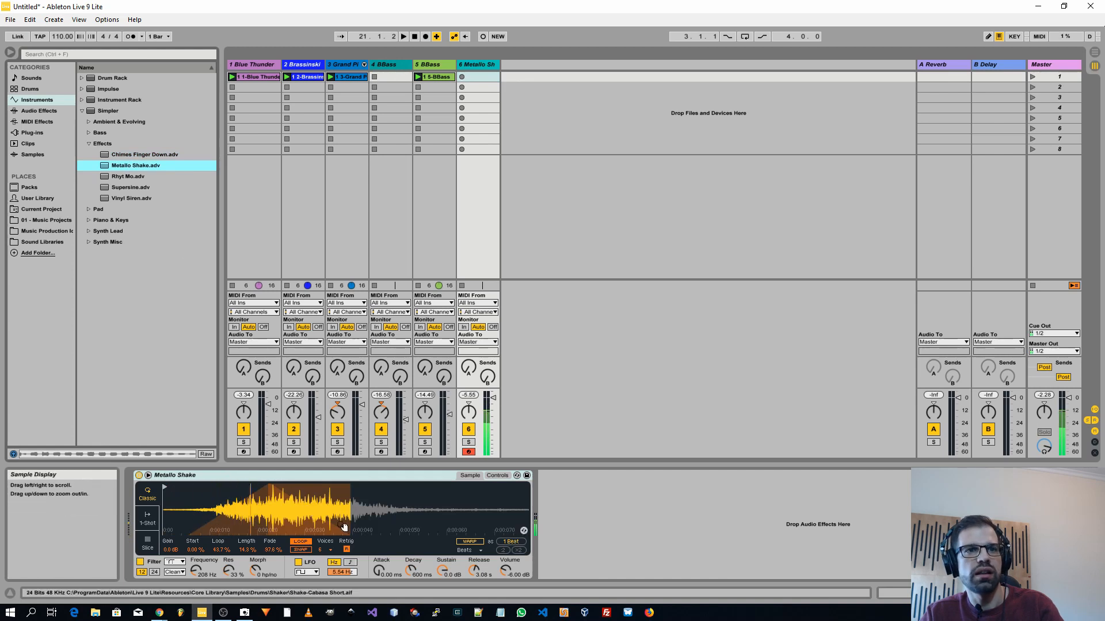
- Try the Cheap Electronic Piano and Clav Delaychord presets on the sixth track, auditioning Clav Delaychord with the loop
left_click(89, 143)
left_click(89, 165)
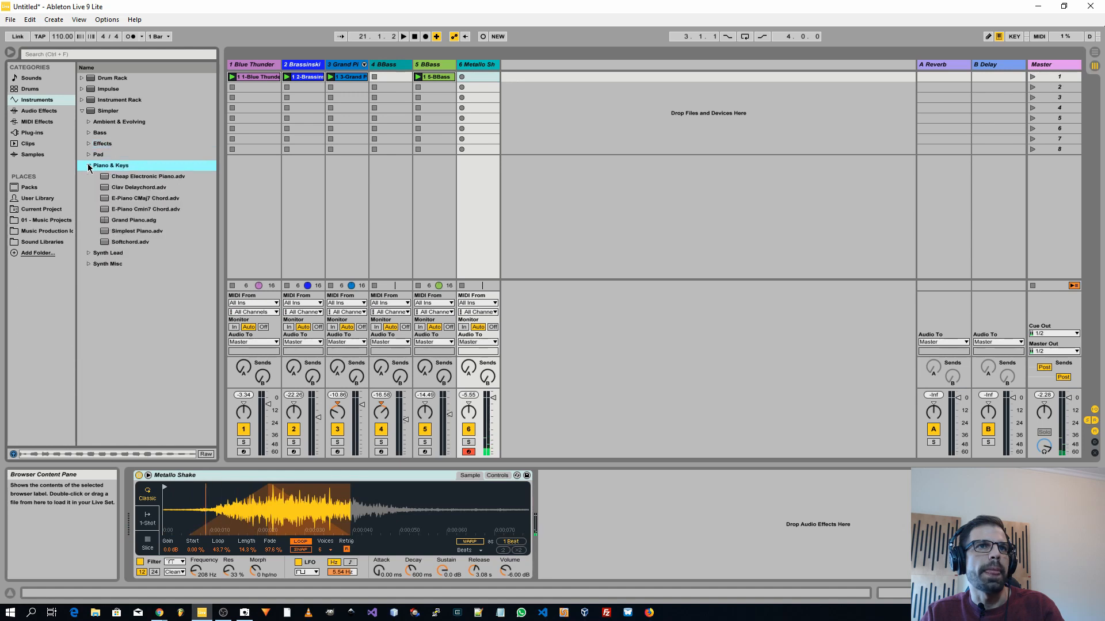
double_click(143, 177)
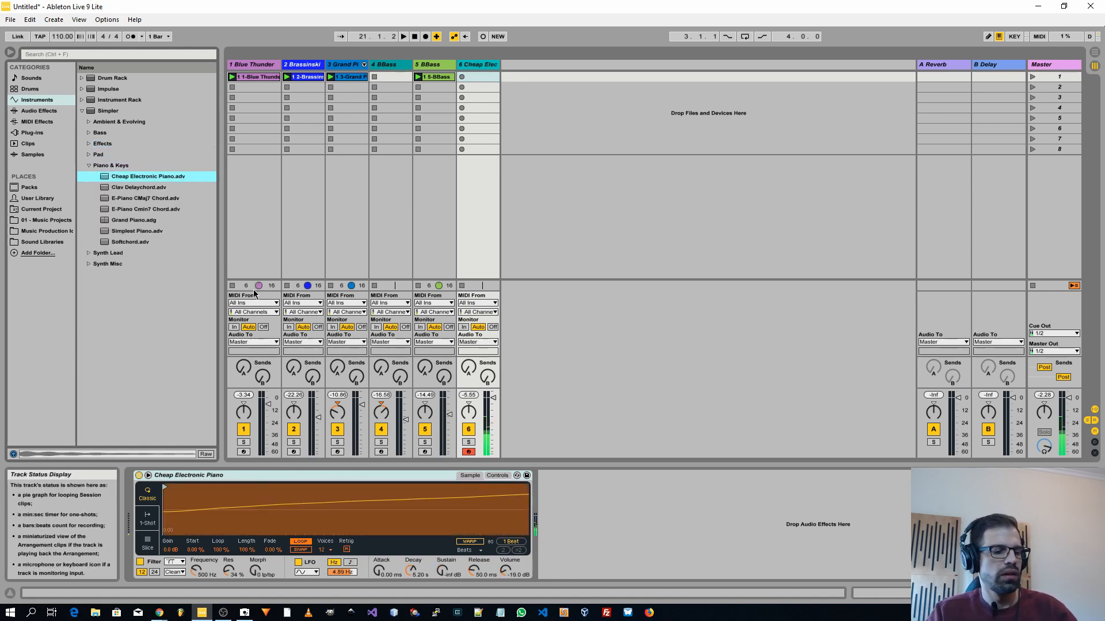
double_click(146, 188)
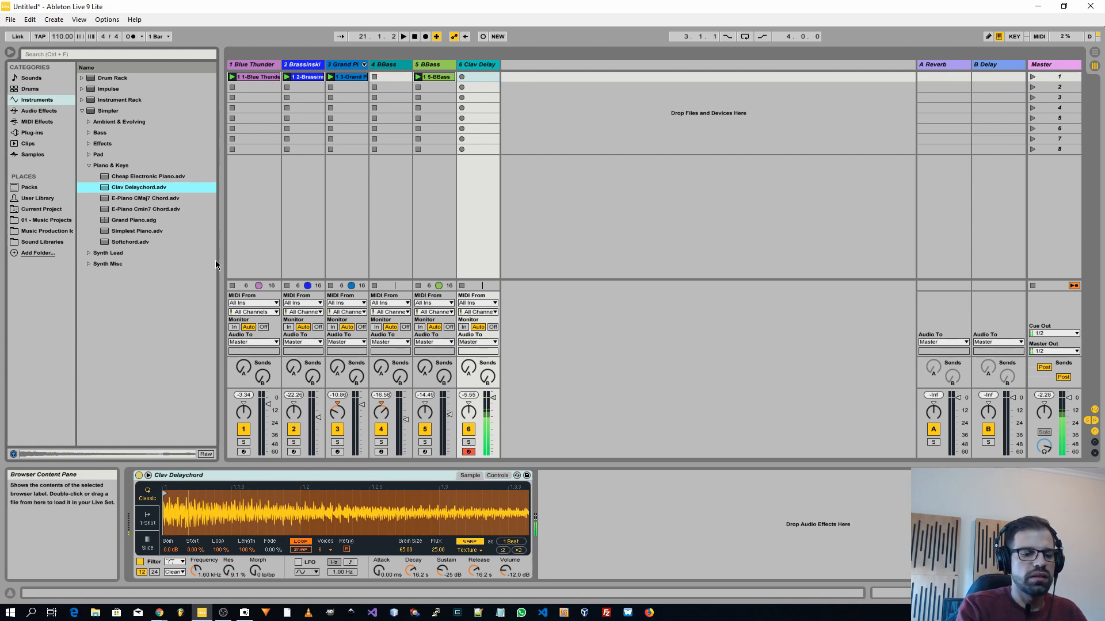
key("space")
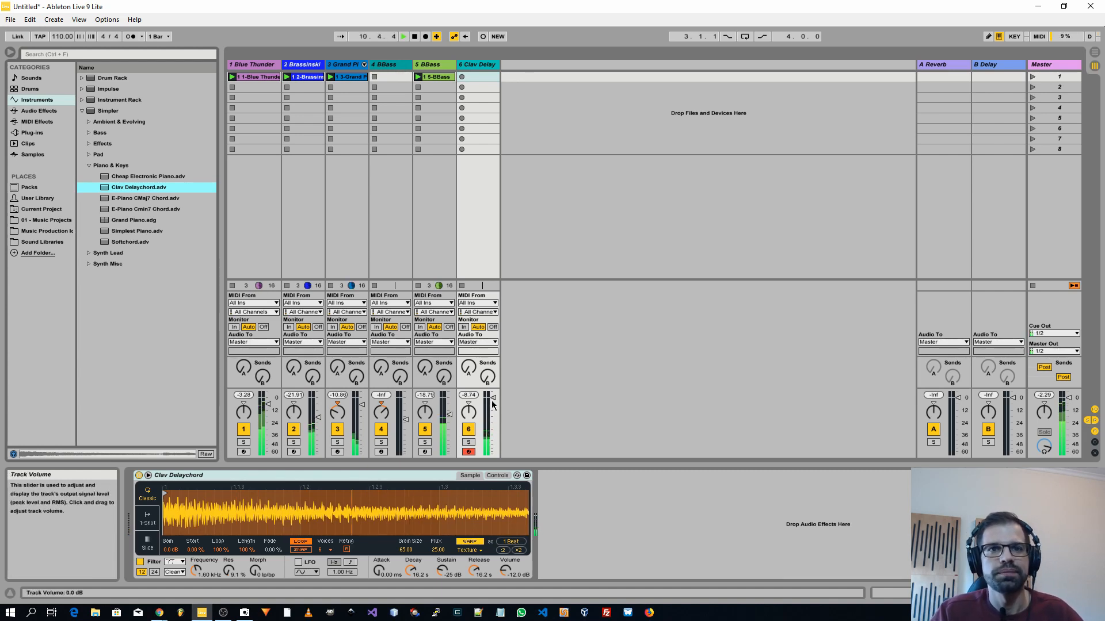
key("space")
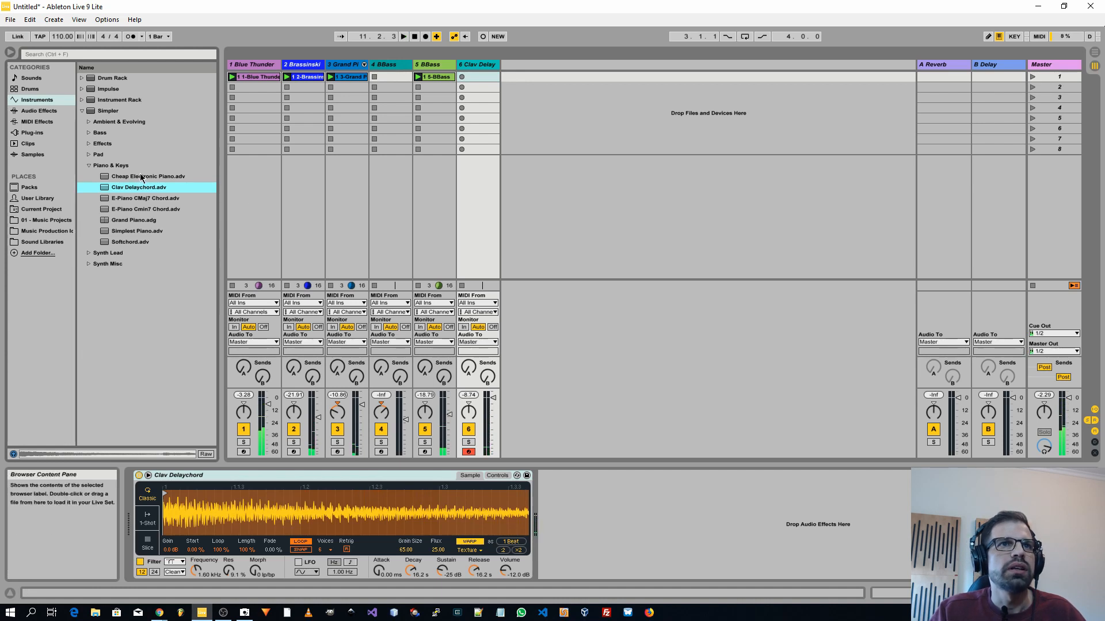
- Try the E-Piano CMaj7 Chord and E-Piano Cmin7 Chord presets on the sixth track
double_click(133, 199)
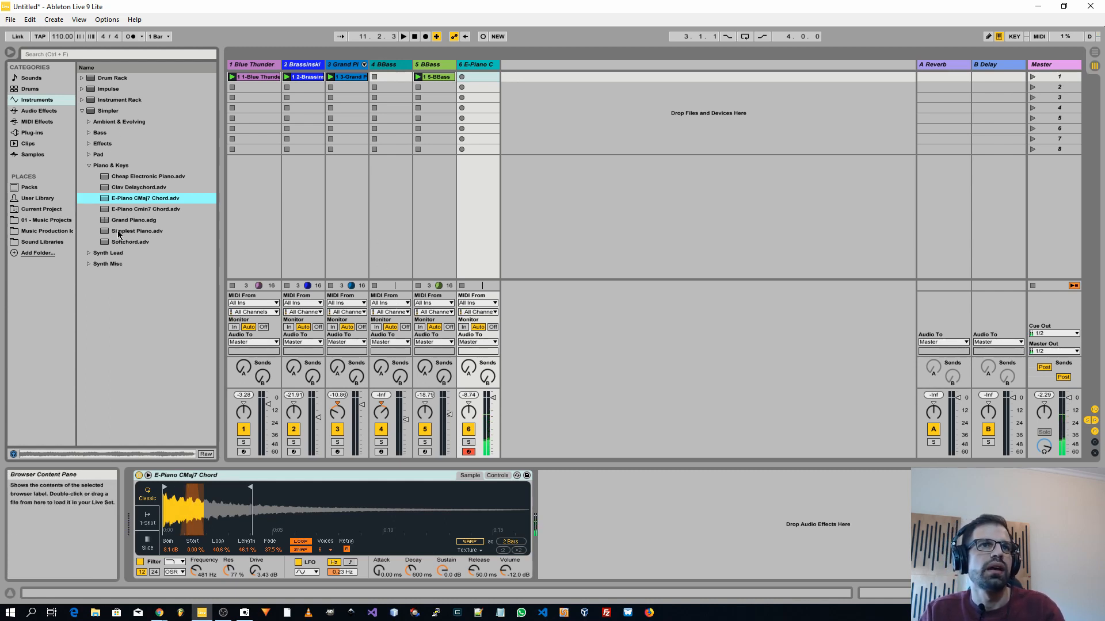
double_click(136, 207)
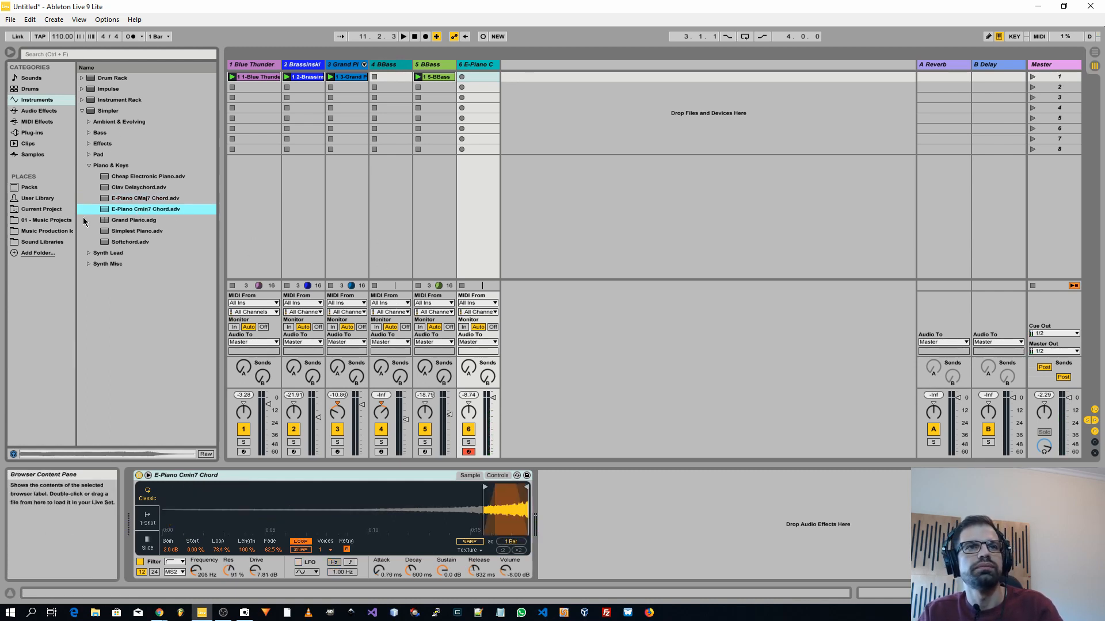
left_click(472, 66)
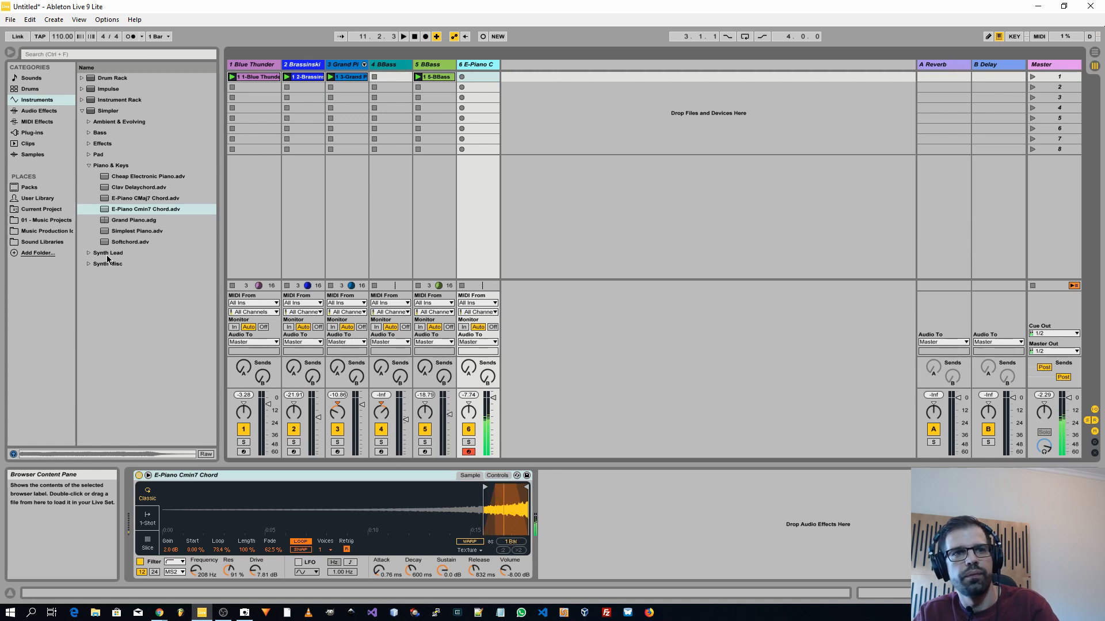
left_click(89, 166)
left_click(89, 188)
left_click(89, 188)
left_click(89, 176)
left_click(89, 176)
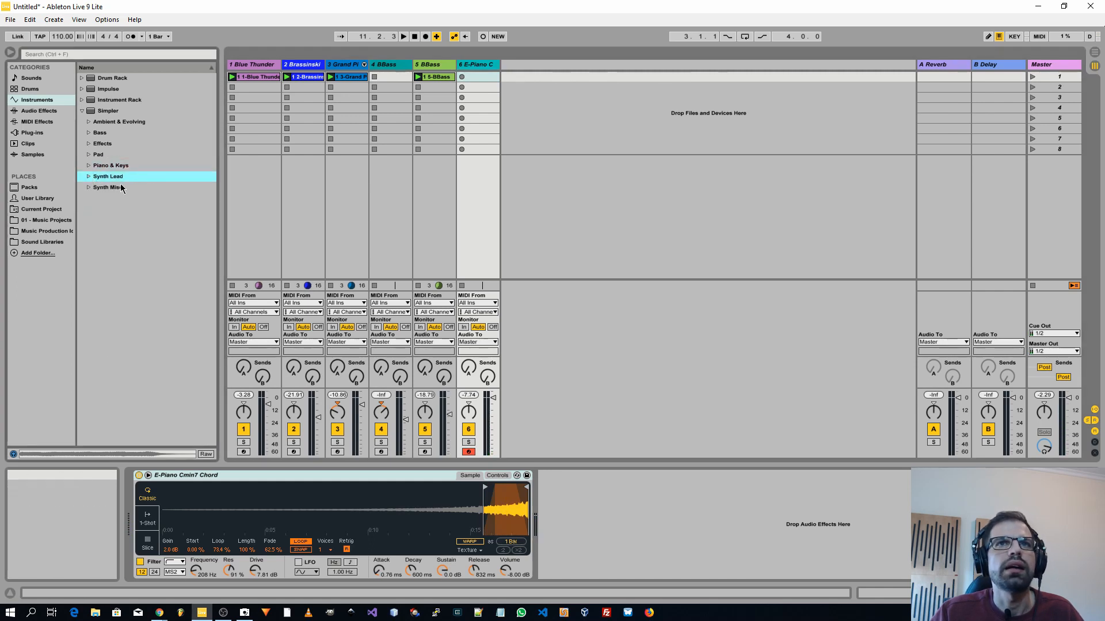
- Delete the sixth track and play the remaining loop
left_click(481, 65)
key("Delete")
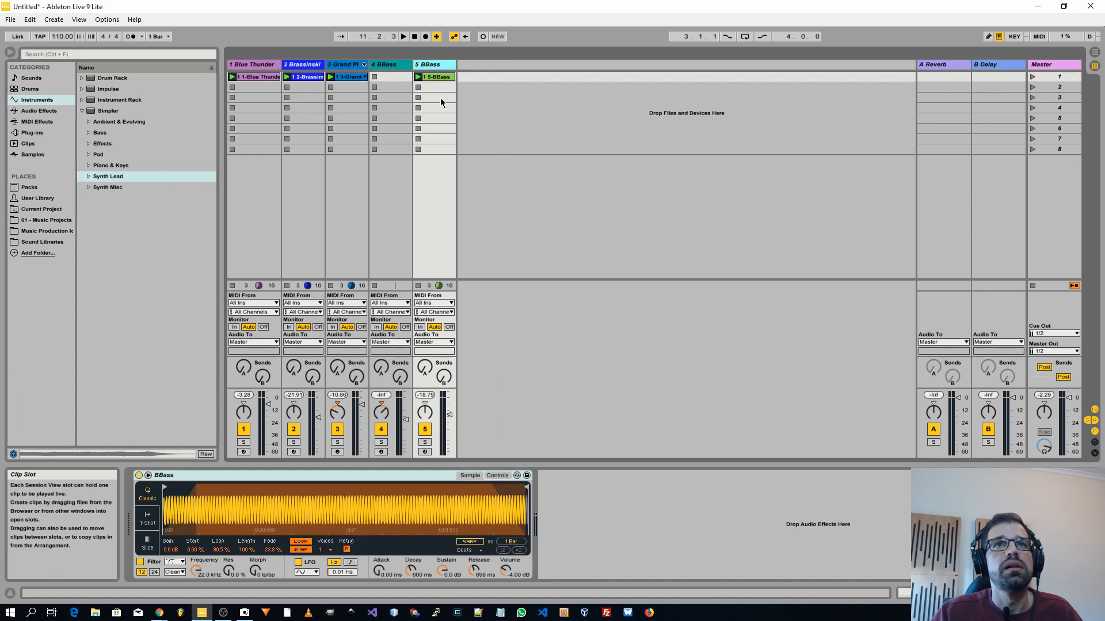
key("space")
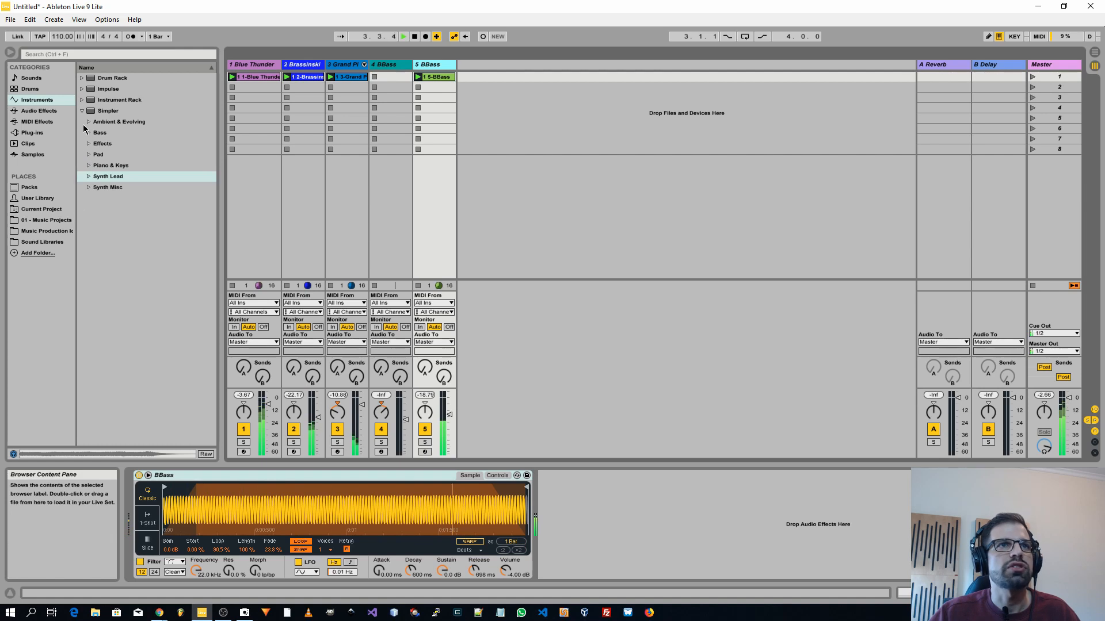
- Browse the instrument racks and the audio effects, checking the presets under Compressor, Erosion, Simple Delay, Tuner and Utility
left_click(82, 110)
left_click(82, 100)
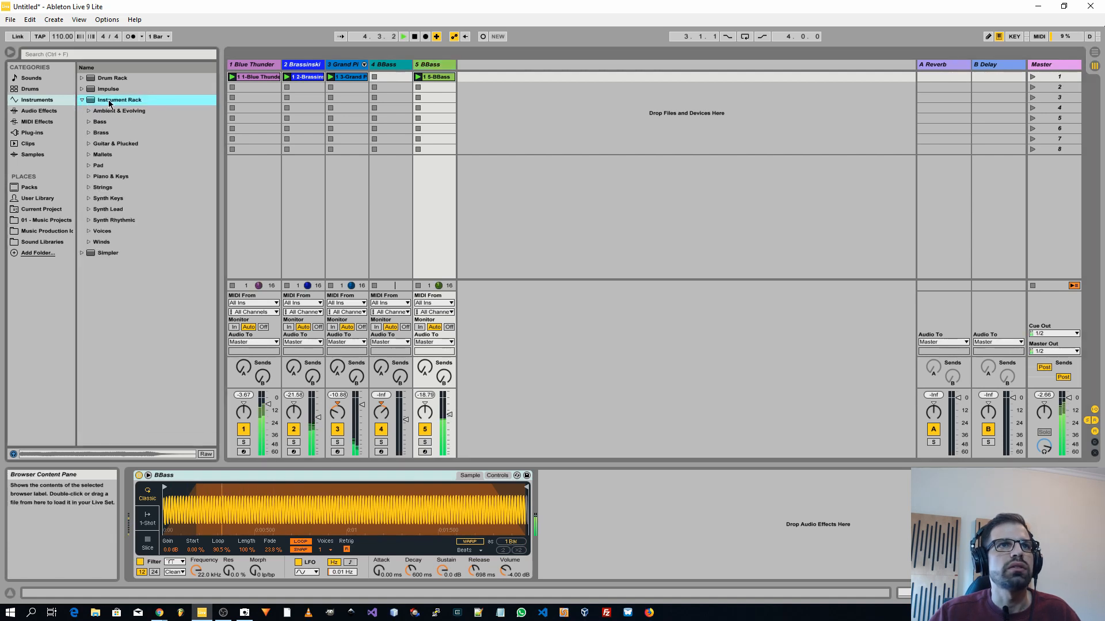
left_click(43, 110)
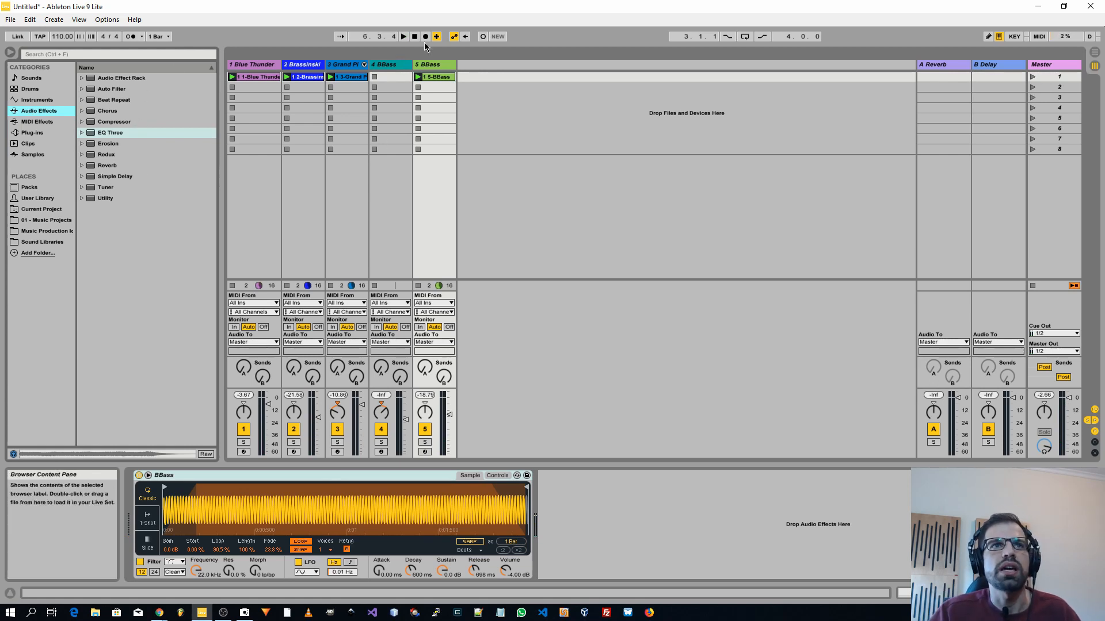
left_click(81, 122)
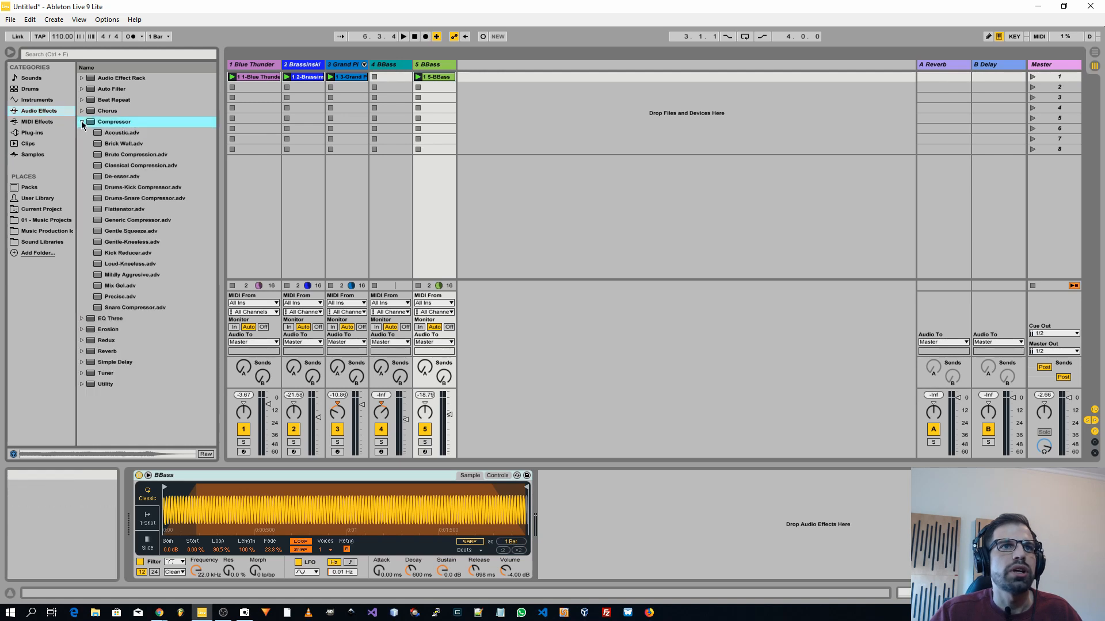
left_click(81, 122)
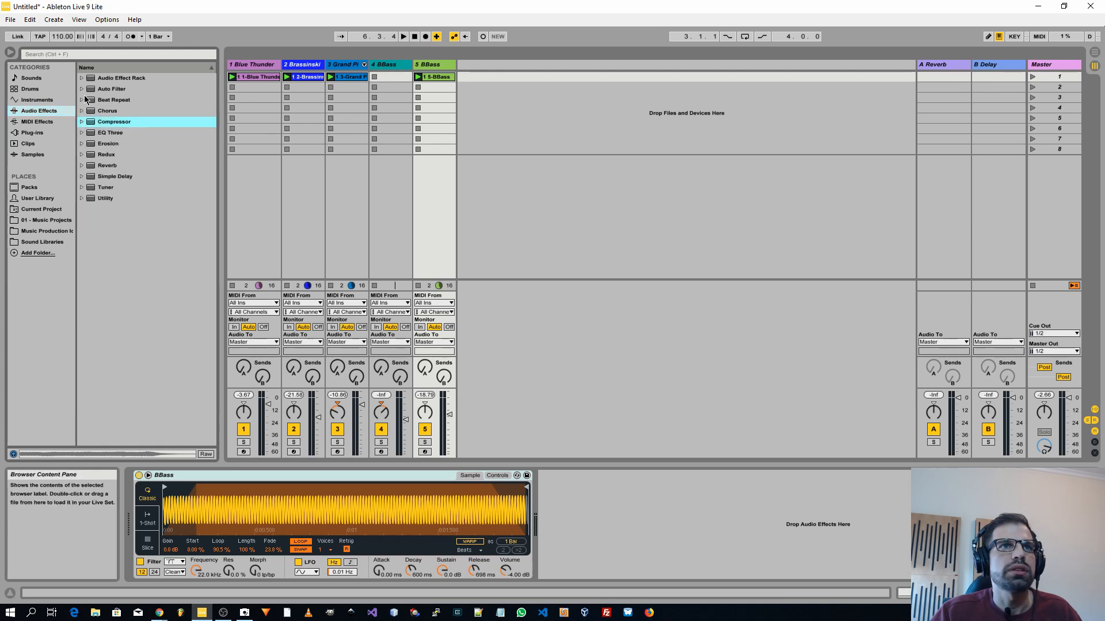
left_click(82, 144)
left_click(82, 143)
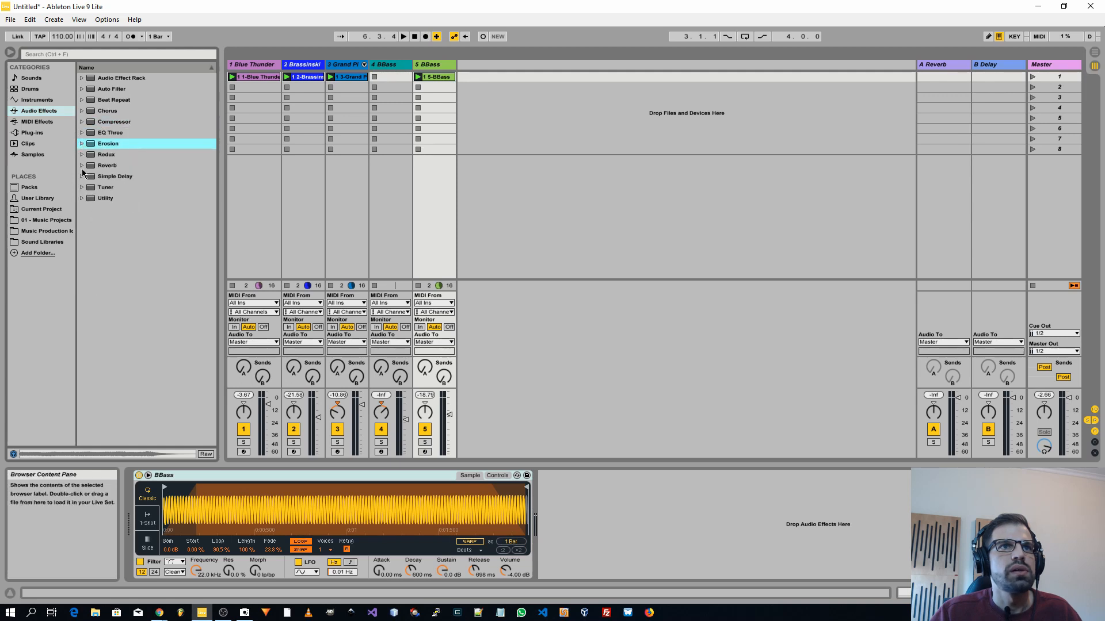
left_click(80, 177)
left_click(80, 177)
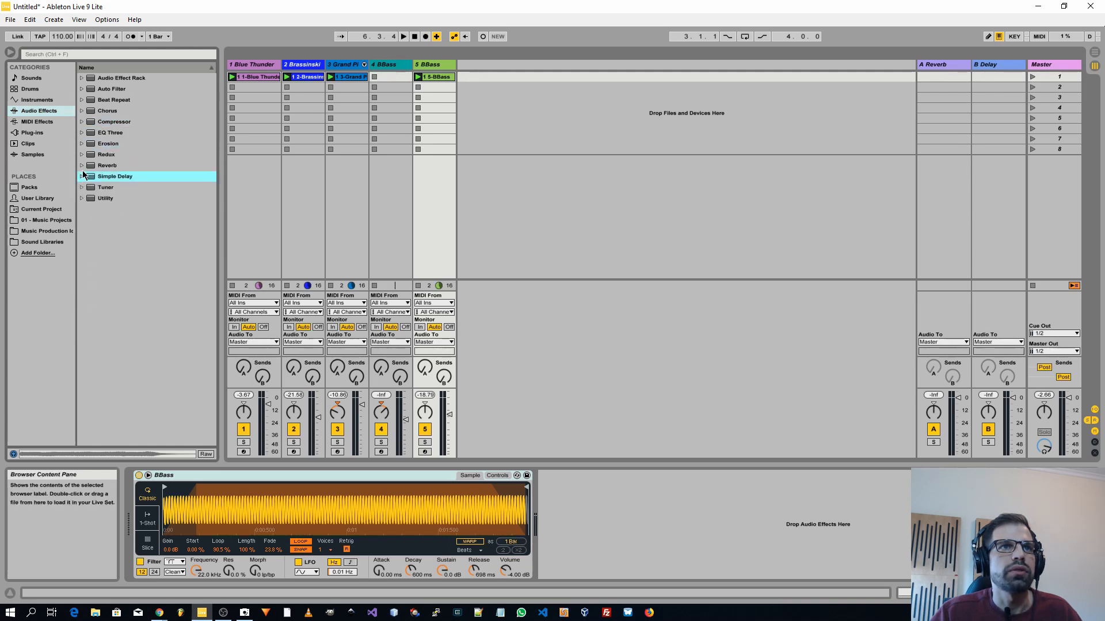
left_click(82, 187)
left_click(81, 198)
left_click(81, 199)
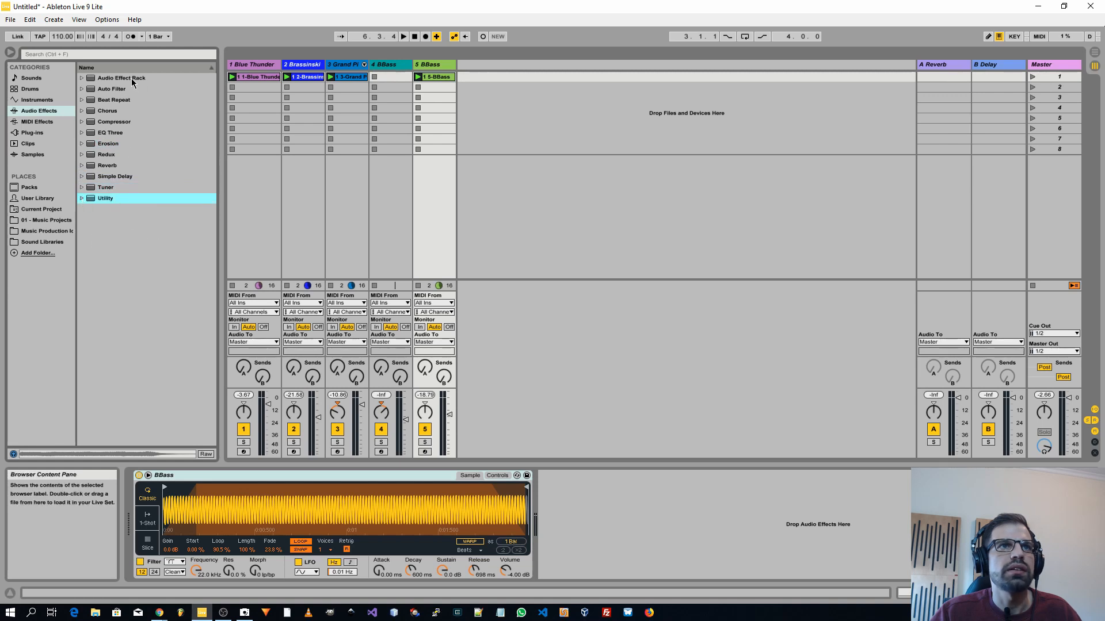
- Add the Amp Simulation preset Basic Rock Dual Cab Guitar from Audio Effect Rack after the fifth track's BBass instrument
left_click(82, 78)
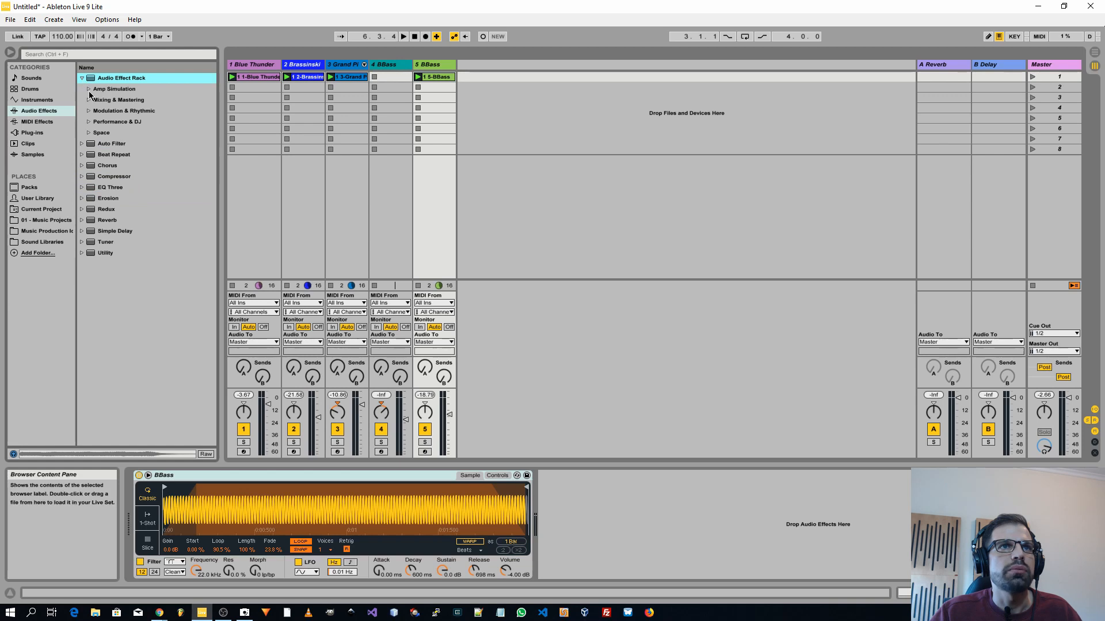
left_click(90, 89)
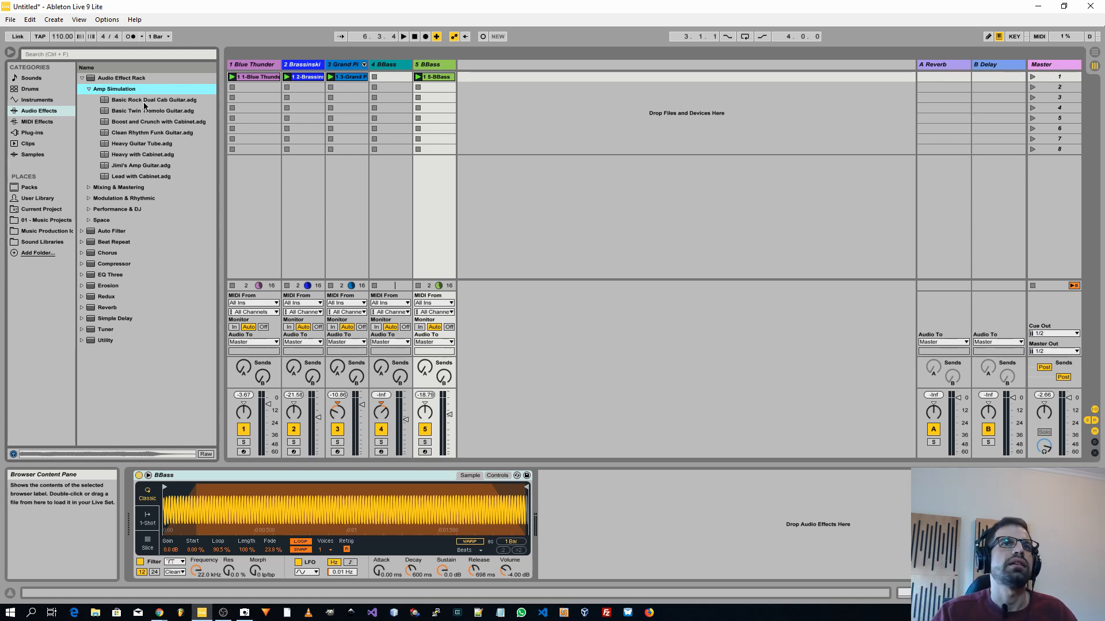
mouse_move(160, 102)
left_mouse_down()
mouse_move(626, 450)
mouse_move(611, 525)
mouse_move(362, 127)
mouse_move(138, 95)
mouse_move(397, 112)
mouse_move(430, 64)
mouse_move(429, 173)
mouse_move(492, 242)
mouse_move(620, 518)
left_mouse_up()
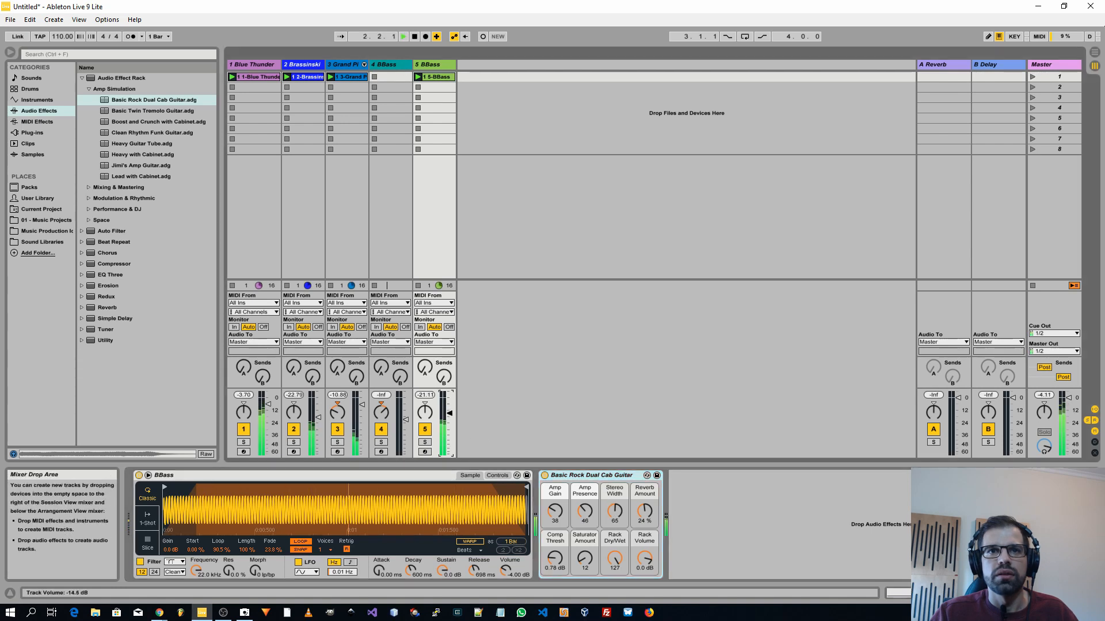
- Solo the fifth track and try Amp Gain 69, Amp Presence 40 and different Stereo Width settings on its amp rack
left_click(425, 442)
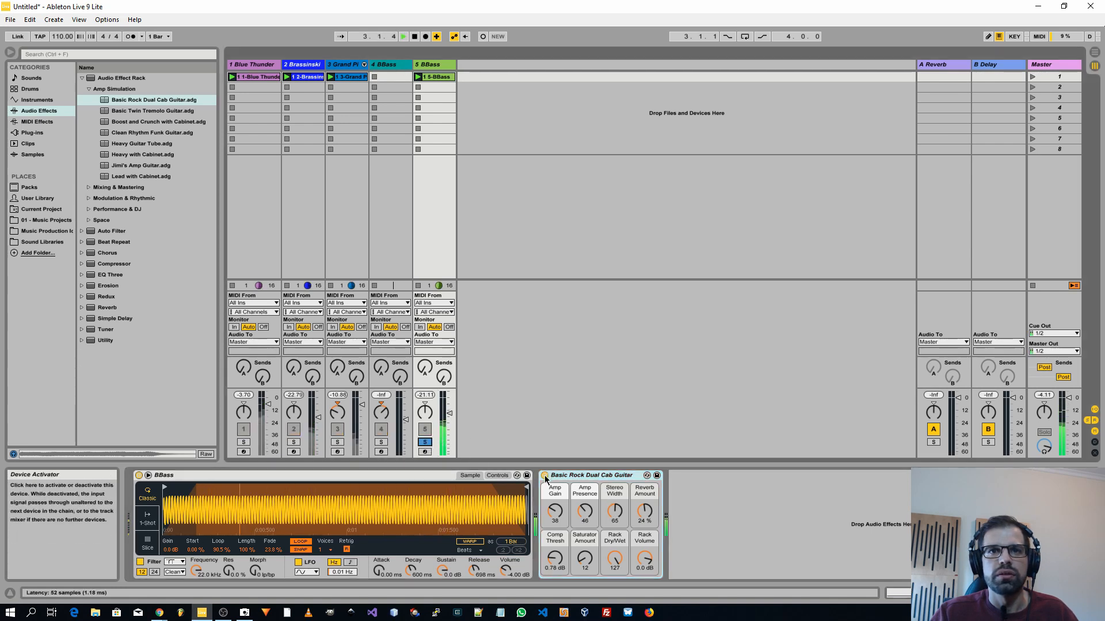
left_click_drag(554, 511, 589, 514)
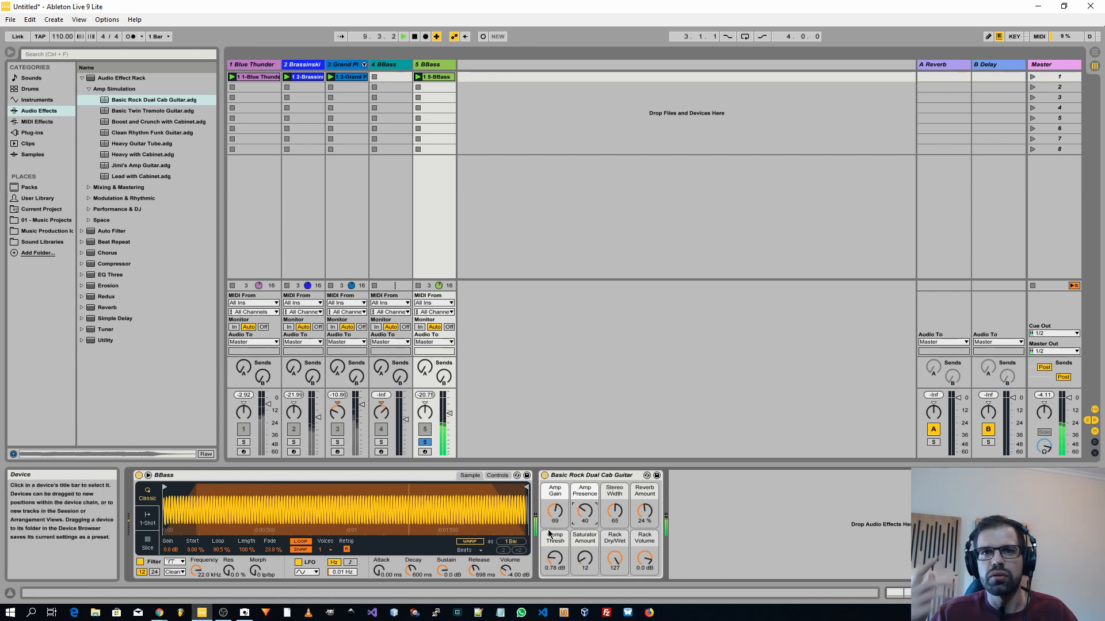
left_click_drag(614, 511, 613, 561)
left_click_drag(614, 511, 613, 518)
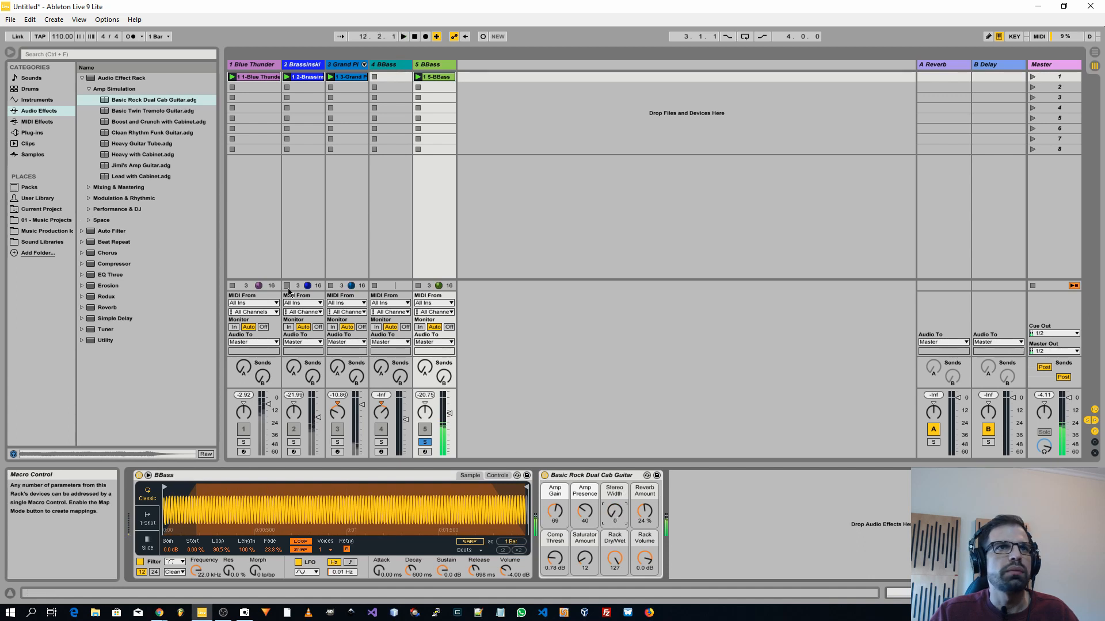
- Replace the fifth track's amp rack with Basic Twin Tremolo Guitar, compare it soloed and in the mix, and lower the track volume slightly
left_click_drag(138, 111, 621, 512)
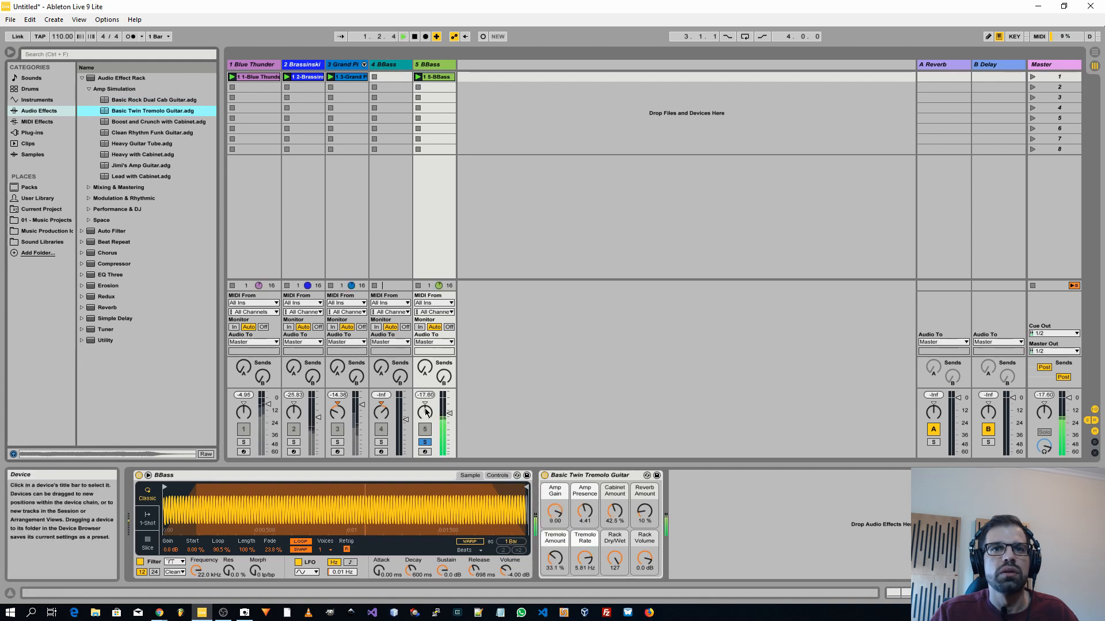
left_click(424, 442)
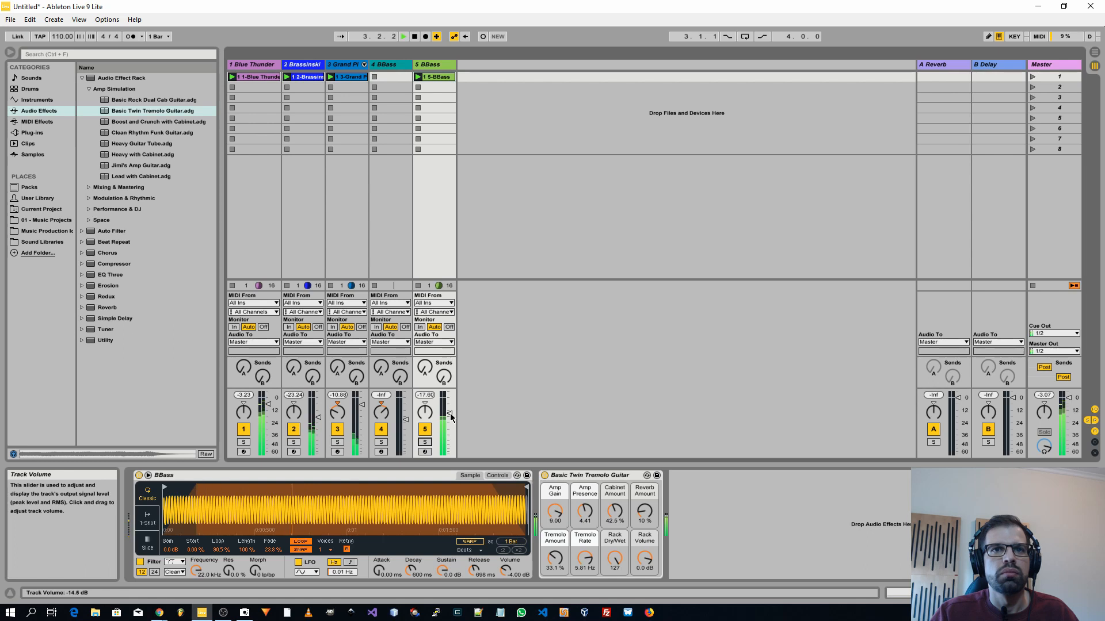
left_click(425, 442)
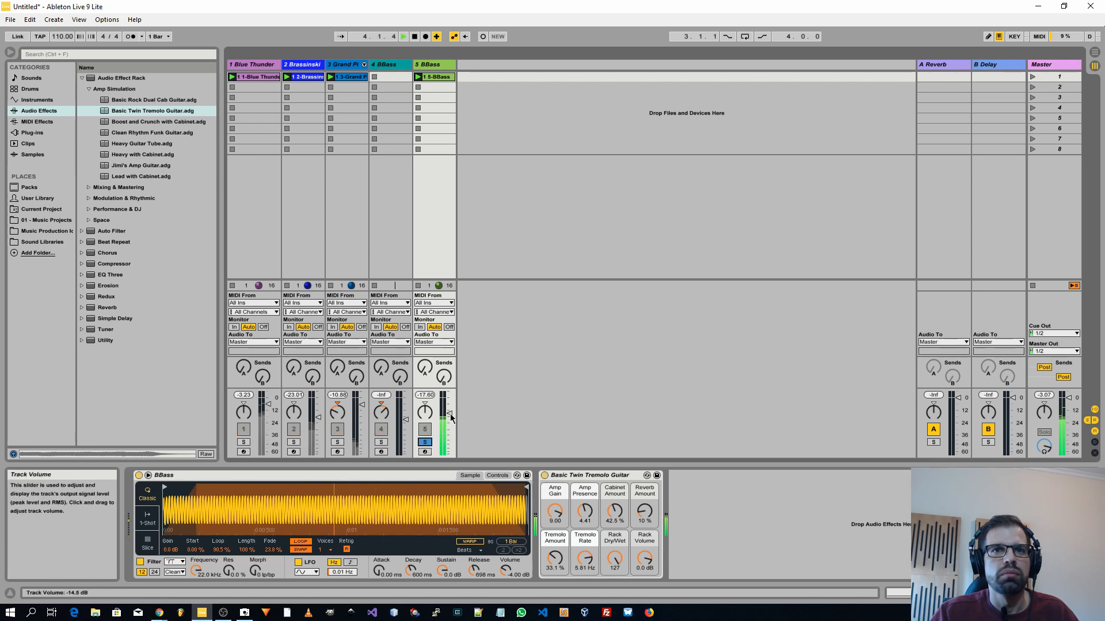
left_click(425, 442)
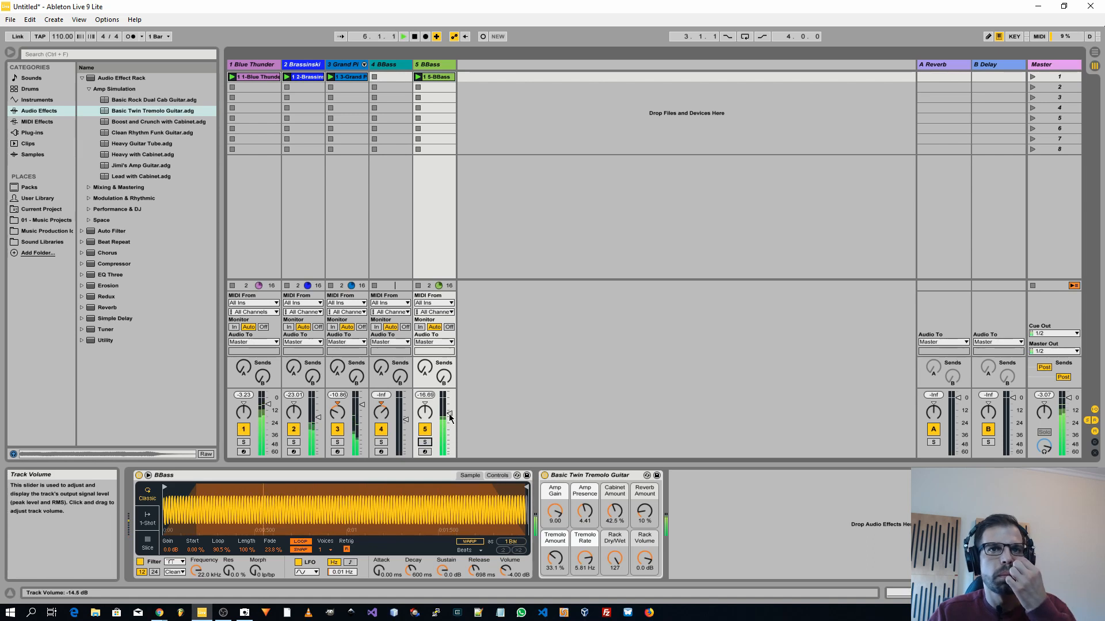
left_click_drag(451, 419, 450, 421)
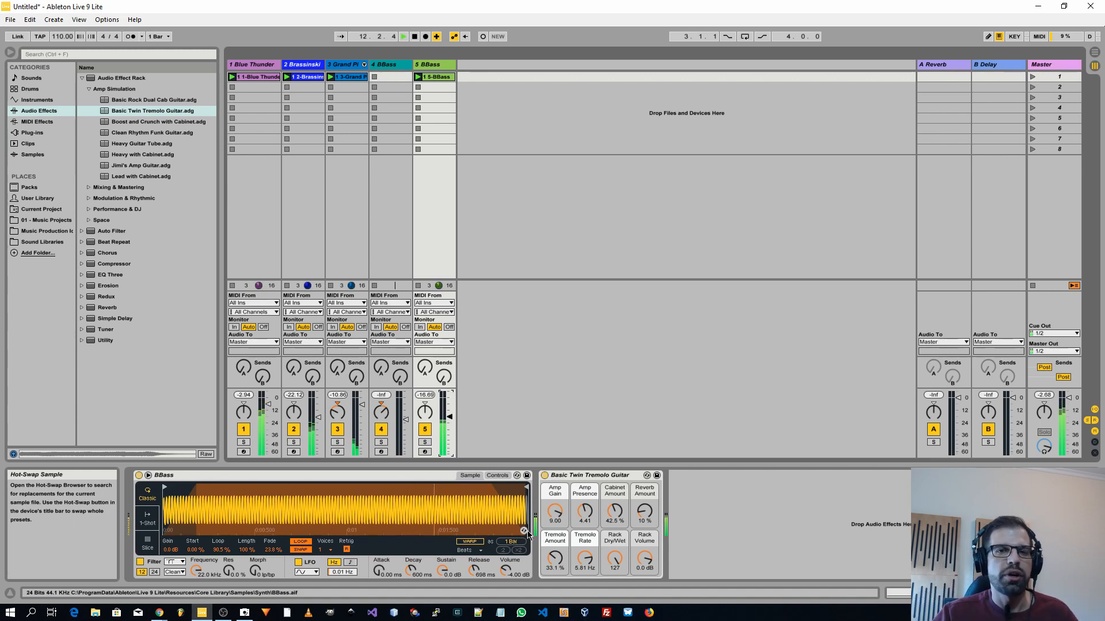
- Collapse the BBass and Basic Twin Tremolo Guitar devices, expanding and folding each again to check its controls
left_click(606, 481)
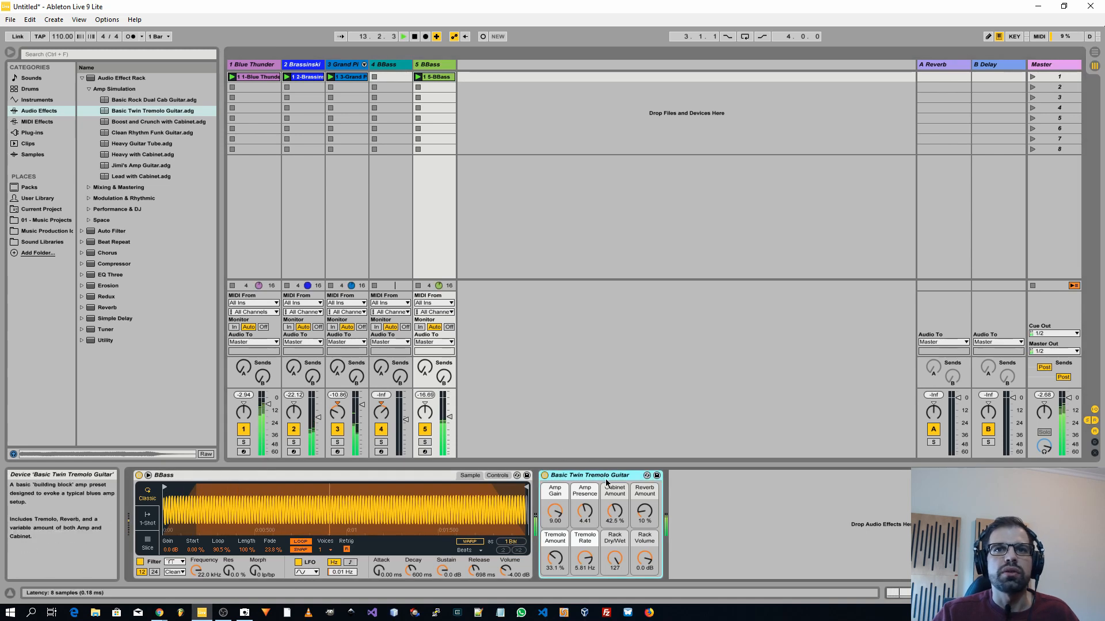
double_click(598, 477)
double_click(374, 476)
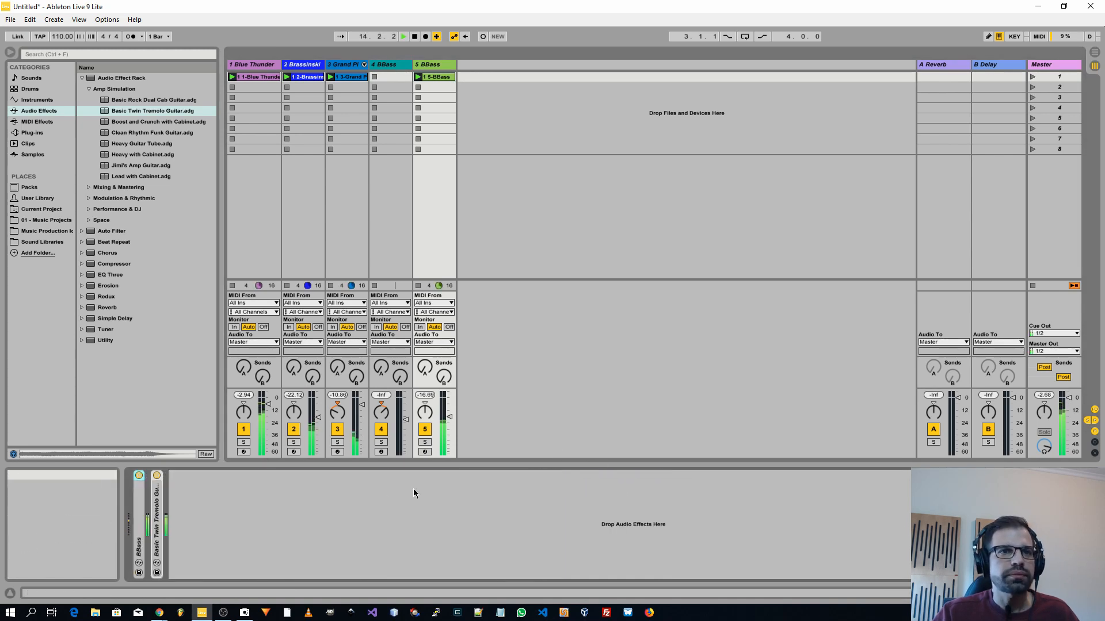
double_click(140, 537)
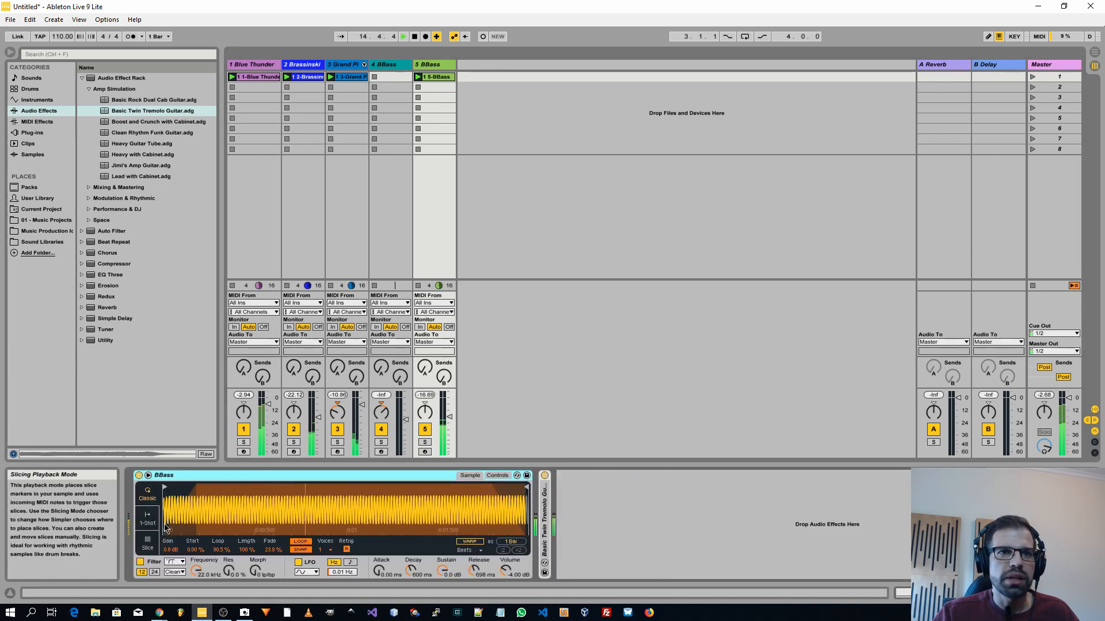
double_click(239, 476)
double_click(157, 518)
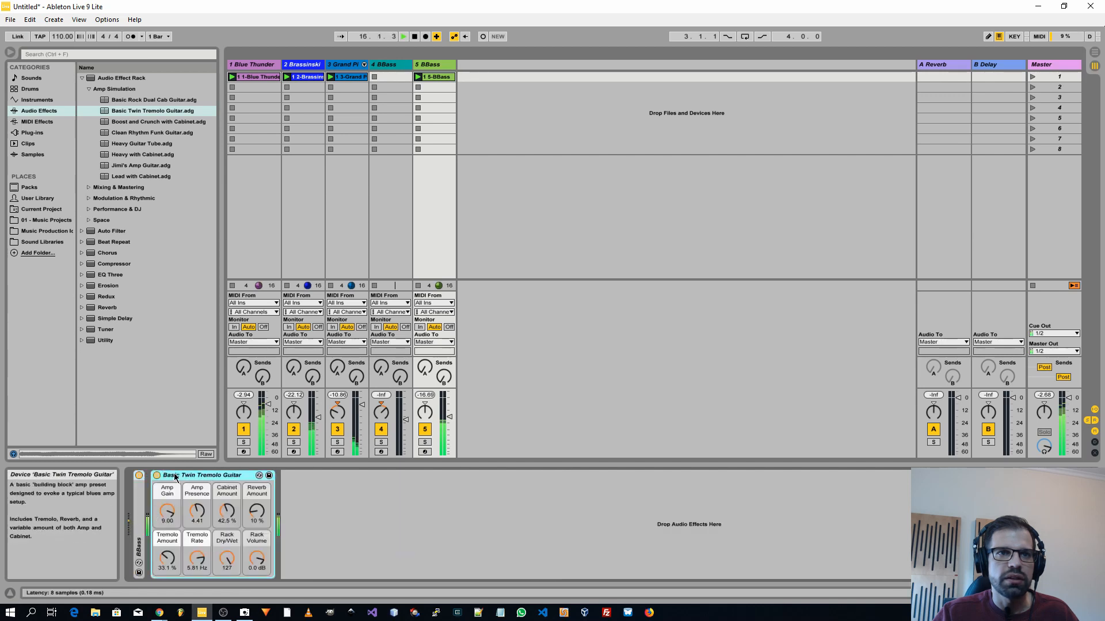
double_click(202, 477)
- Review the browser's Audio Effects, Instruments, MIDI Effects and Plug-ins categories, including the contents of MIDI Effect Rack
left_click(89, 89)
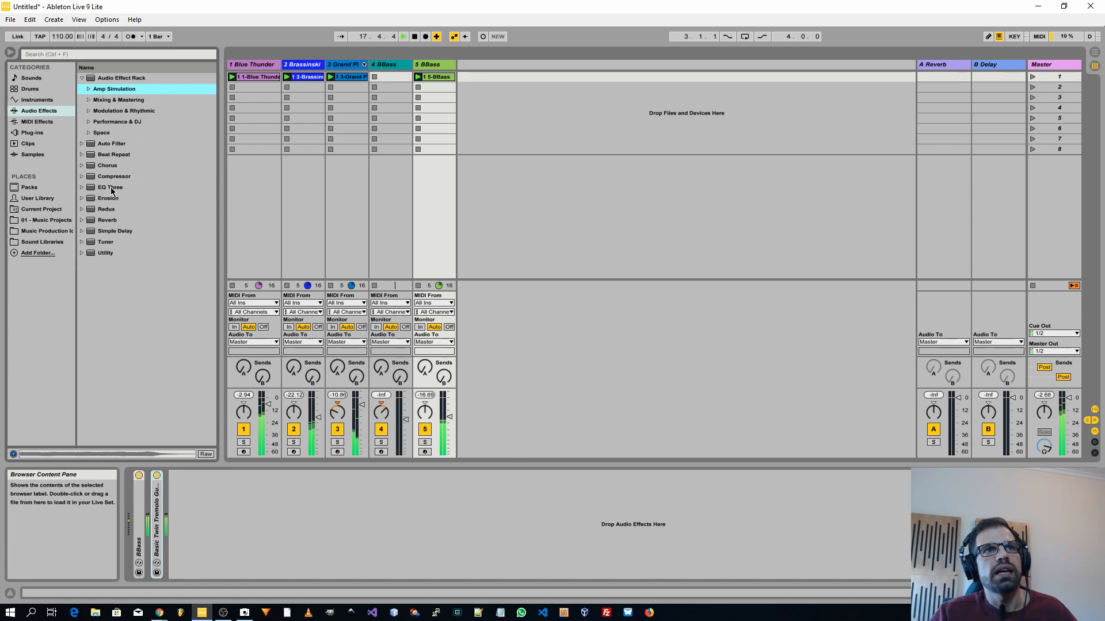
left_click(36, 100)
left_click(40, 110)
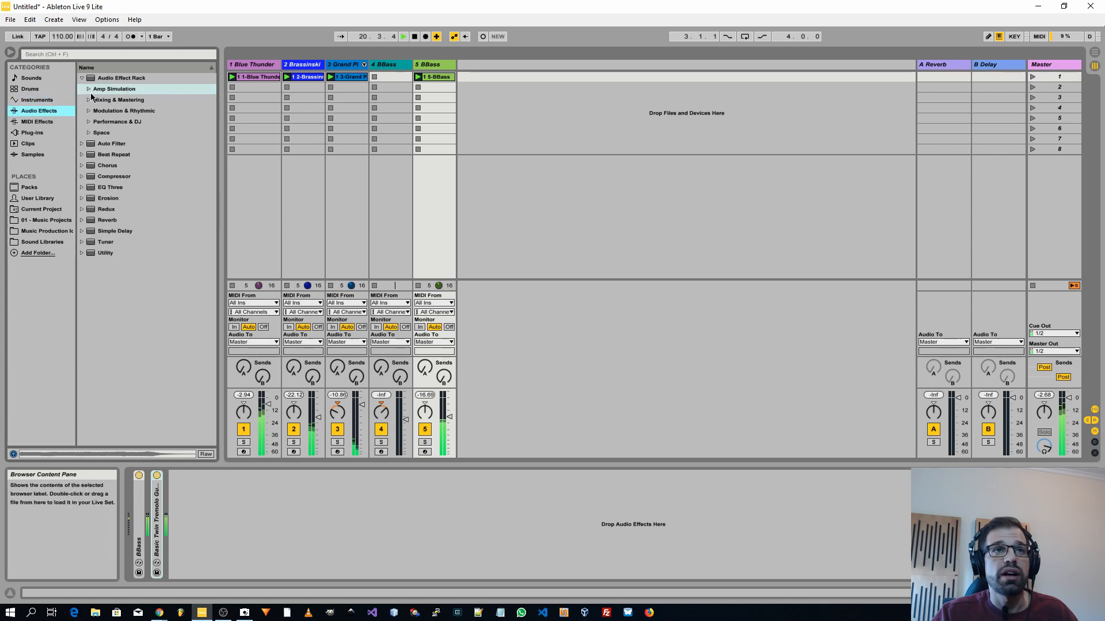
left_click(36, 99)
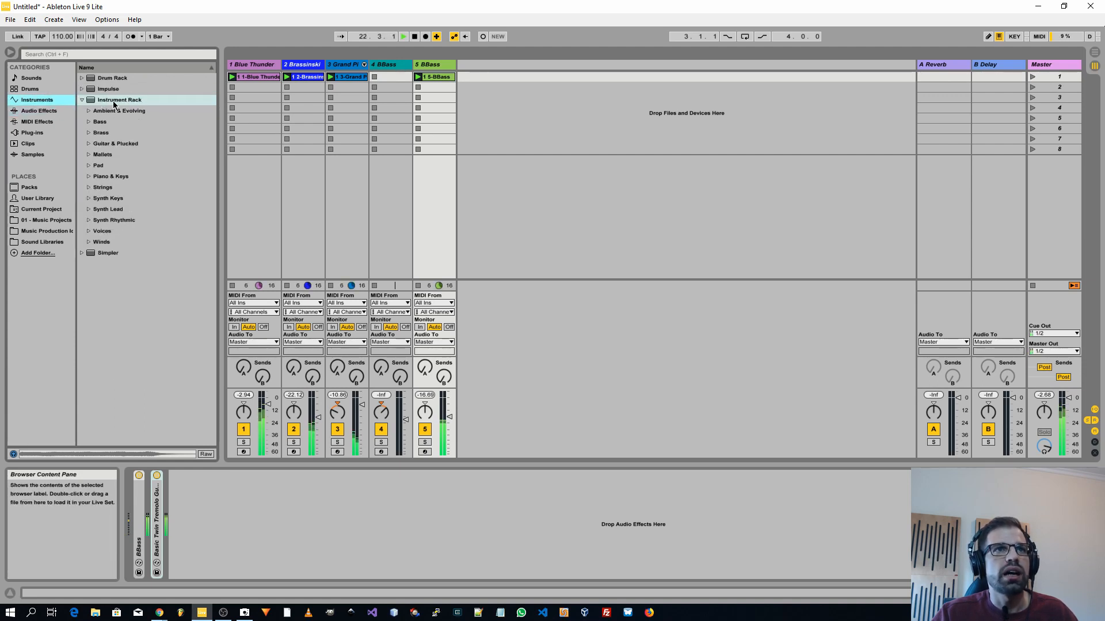
left_click(39, 111)
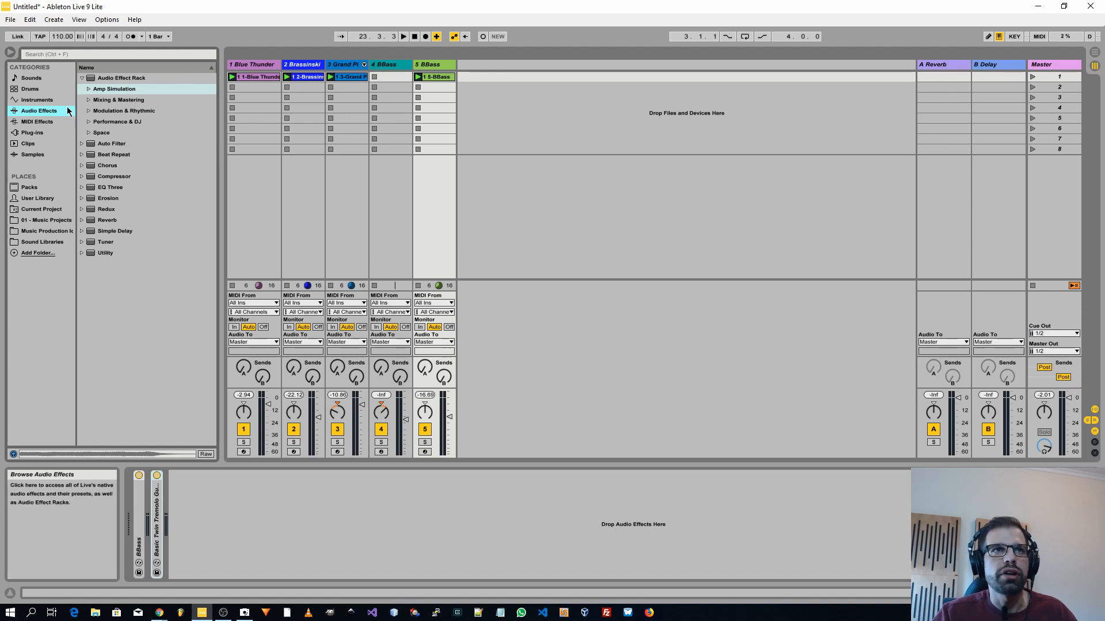
left_click(84, 81)
left_click(42, 122)
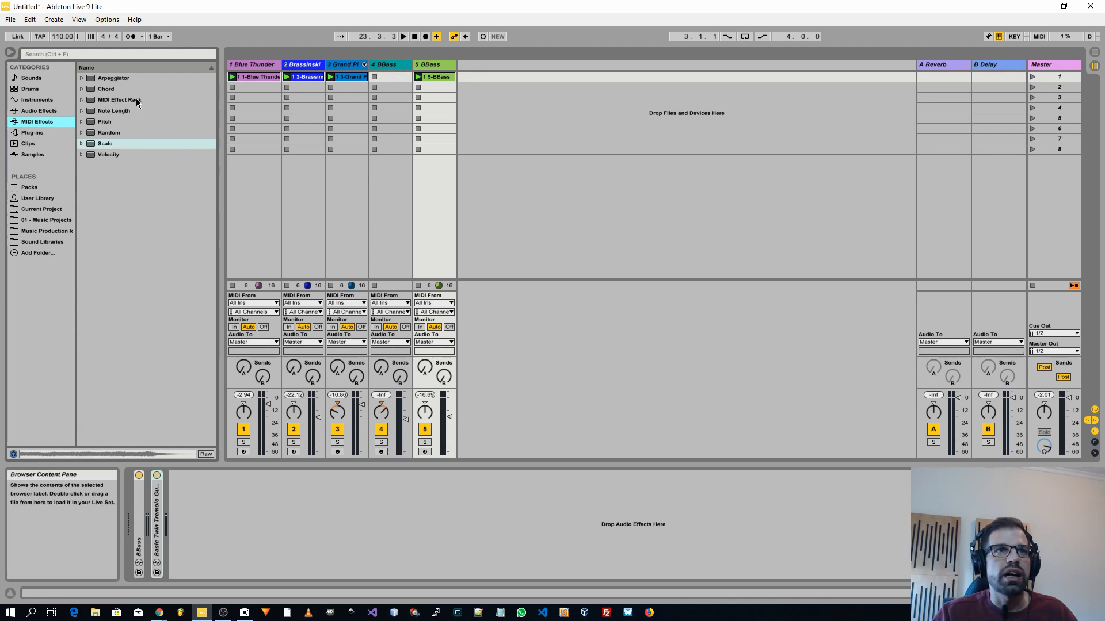
left_click(82, 101)
left_click(82, 101)
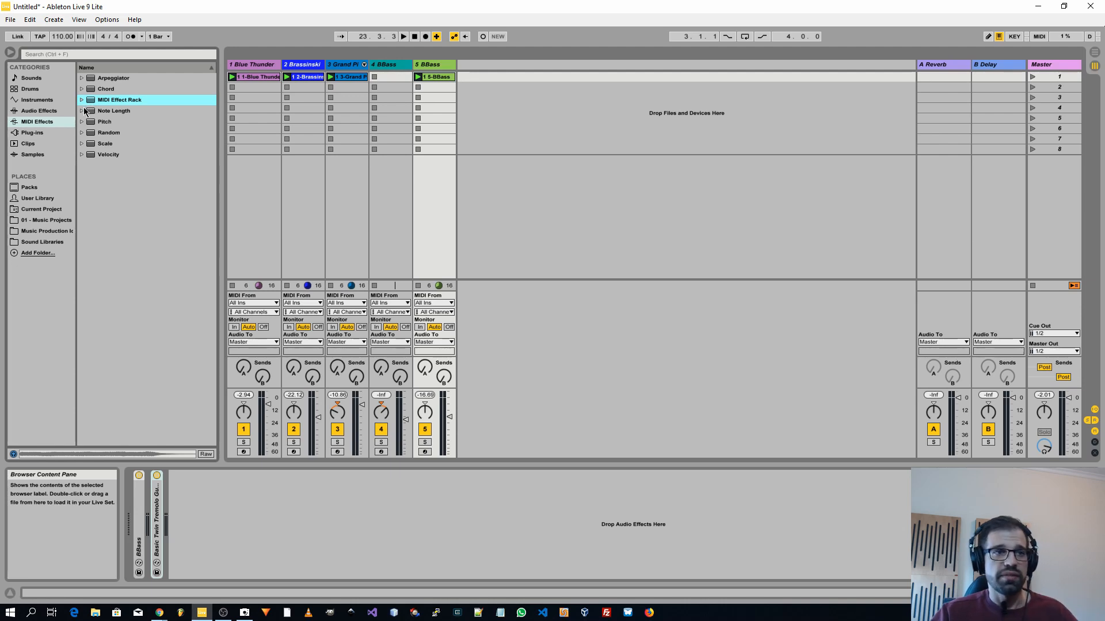
left_click(38, 133)
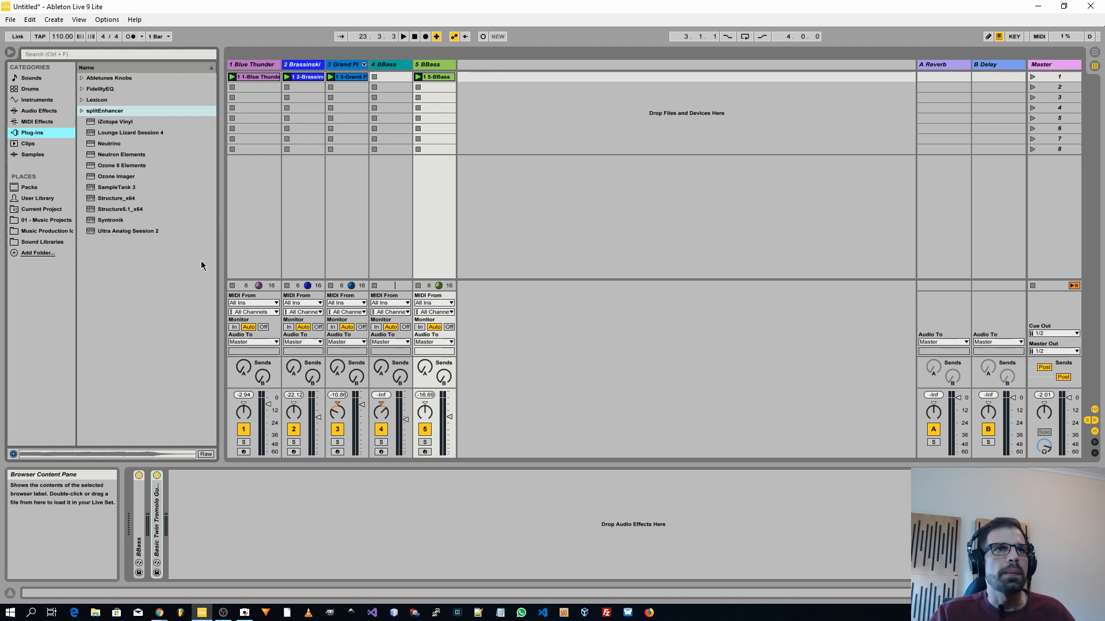
- Look through the library's clips and preview Funk Hats-120bpm and Funk-111bpm
left_click(27, 143)
scroll(127, 159, "down", 5)
scroll(118, 172, "down", 2)
left_click(112, 199)
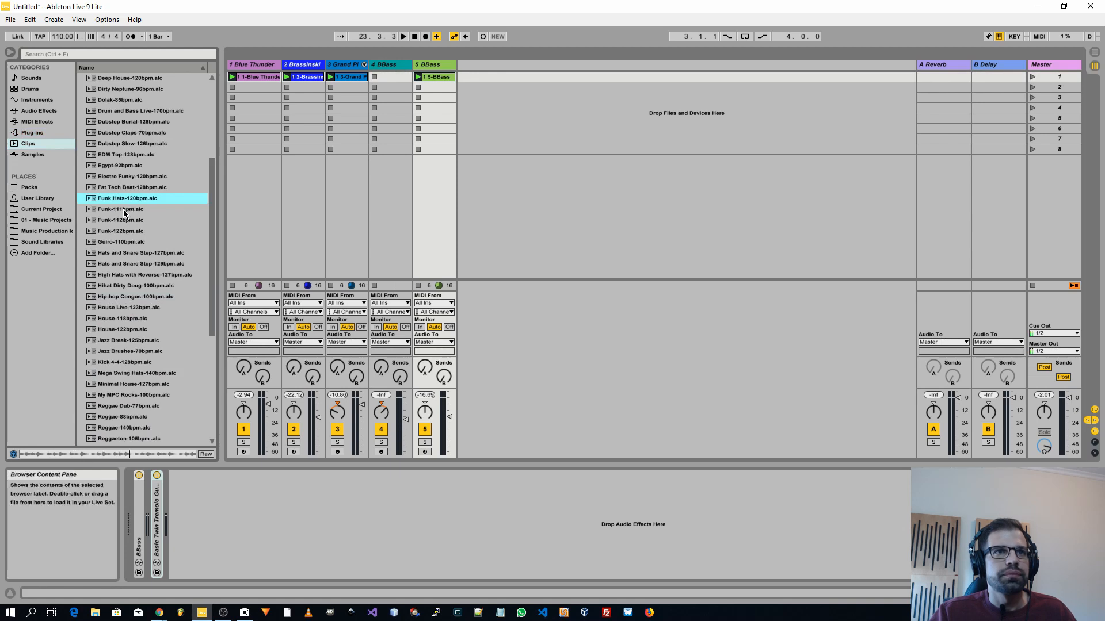
left_click(124, 210)
left_click(118, 457)
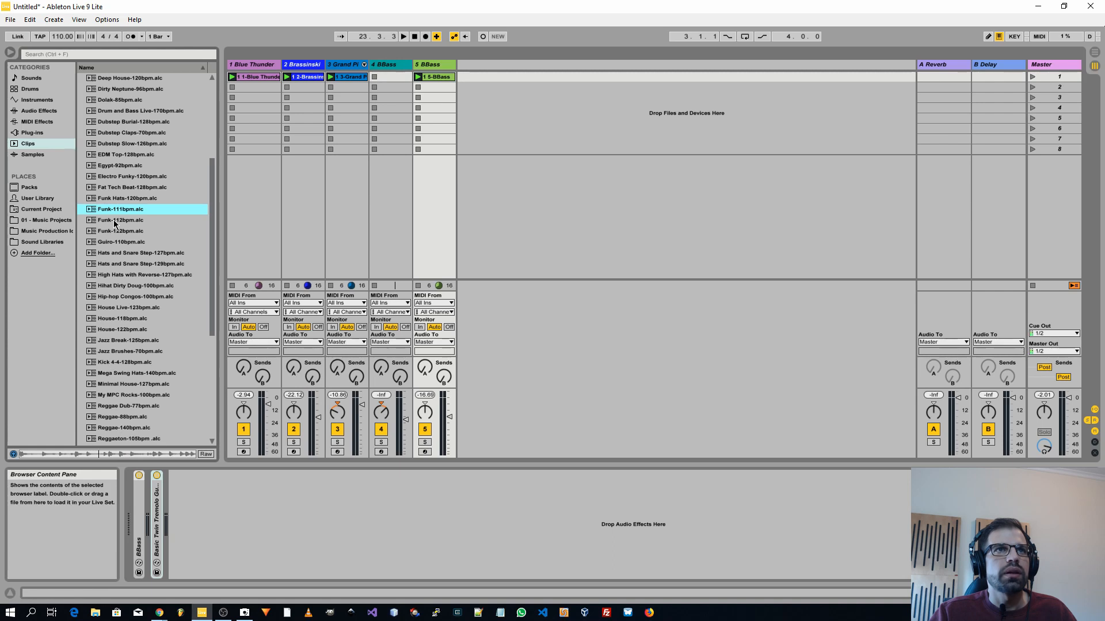
- Preview Funk Hats-120bpm against the playing loop and add the clip to the first slot of a new audio track
key("space")
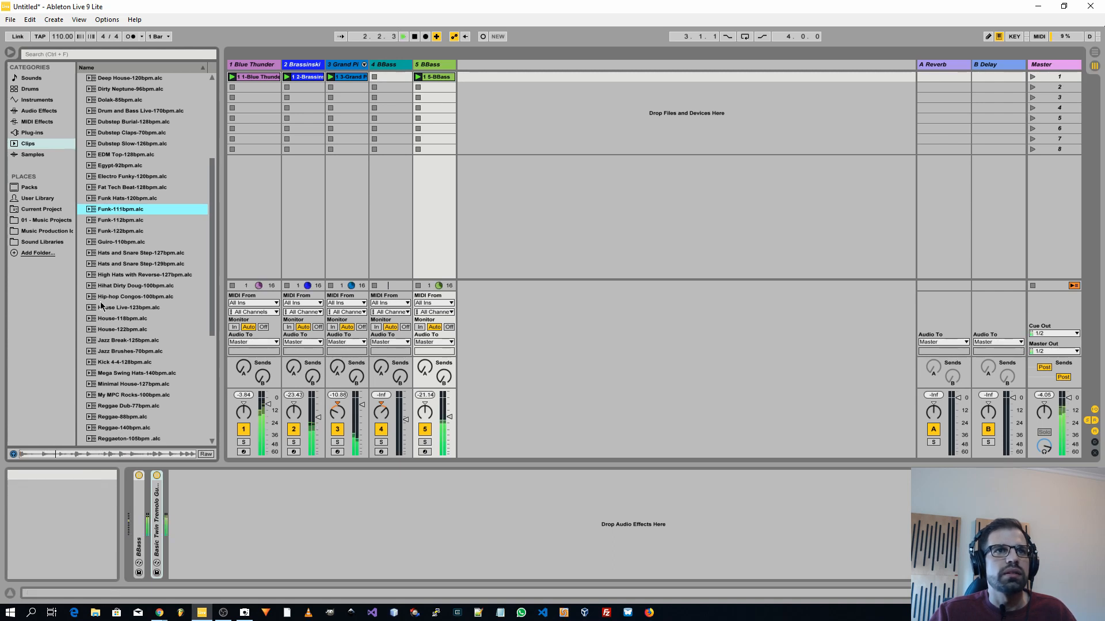
left_click(127, 200)
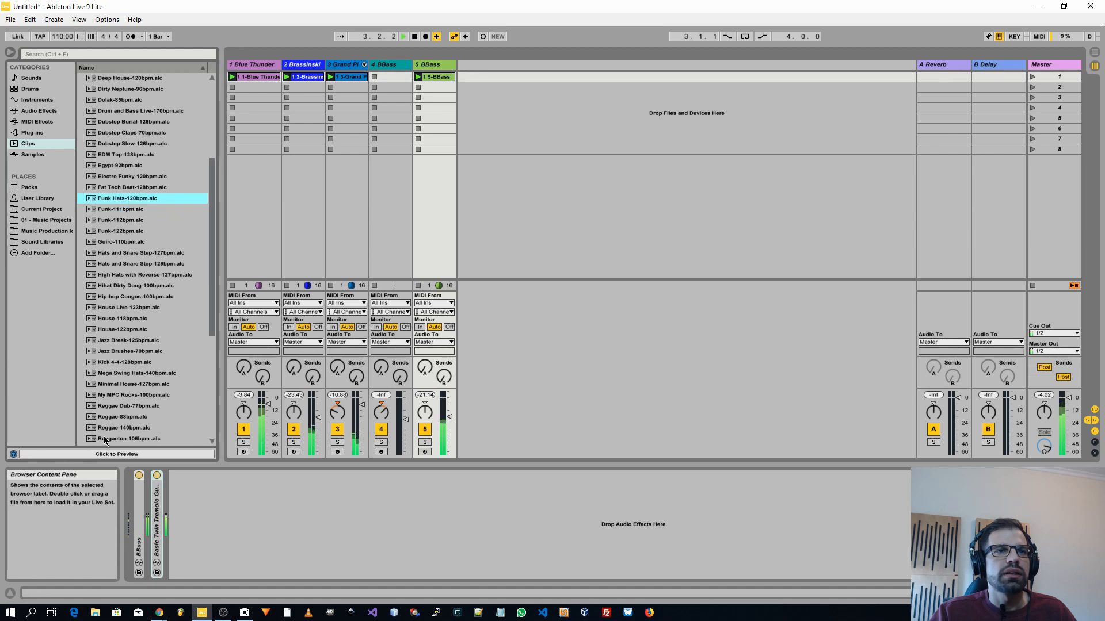
left_click(122, 454)
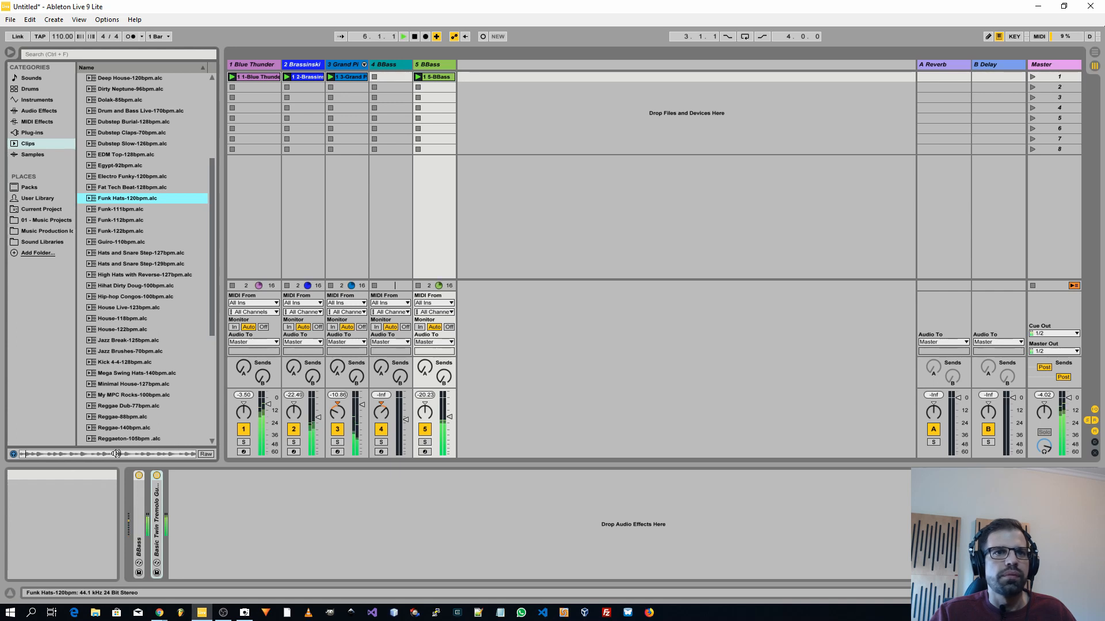
left_click_drag(129, 201, 475, 81)
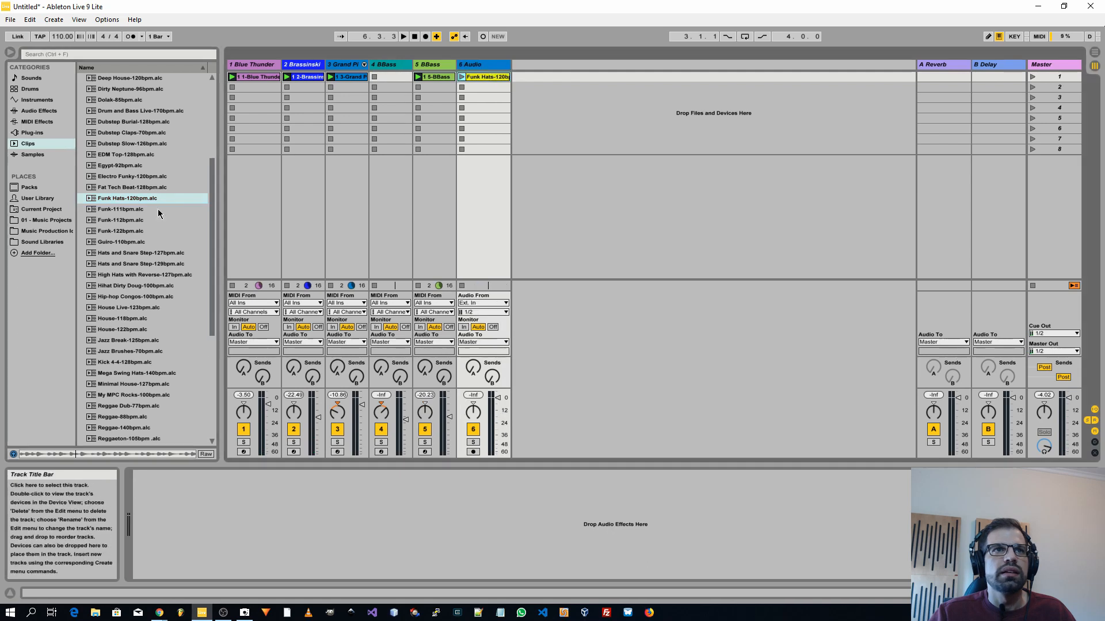
- Play the Funk Hats-120bpm clip with the loop at about -25 dB and adjusted pan, and delete its audio track
left_click(462, 77)
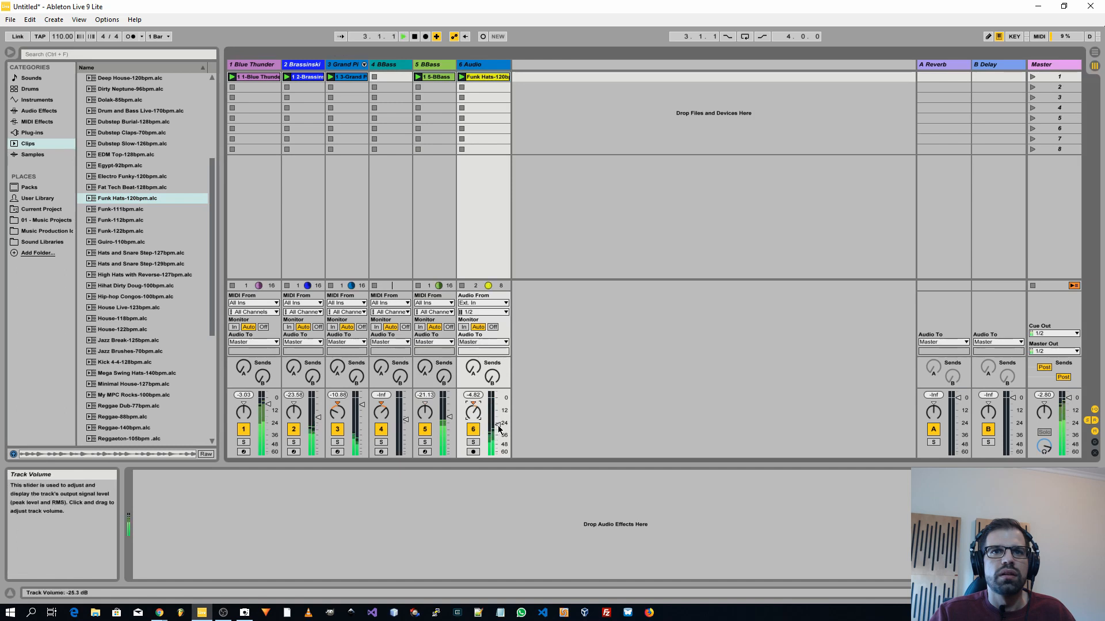
left_click_drag(473, 412, 473, 409)
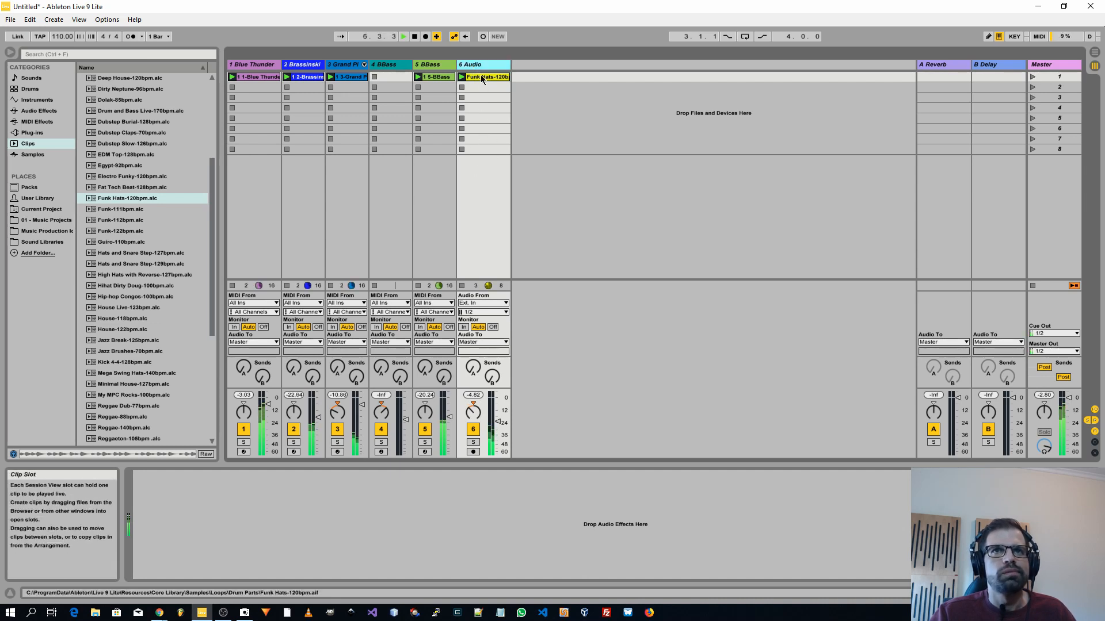
key("Delete")
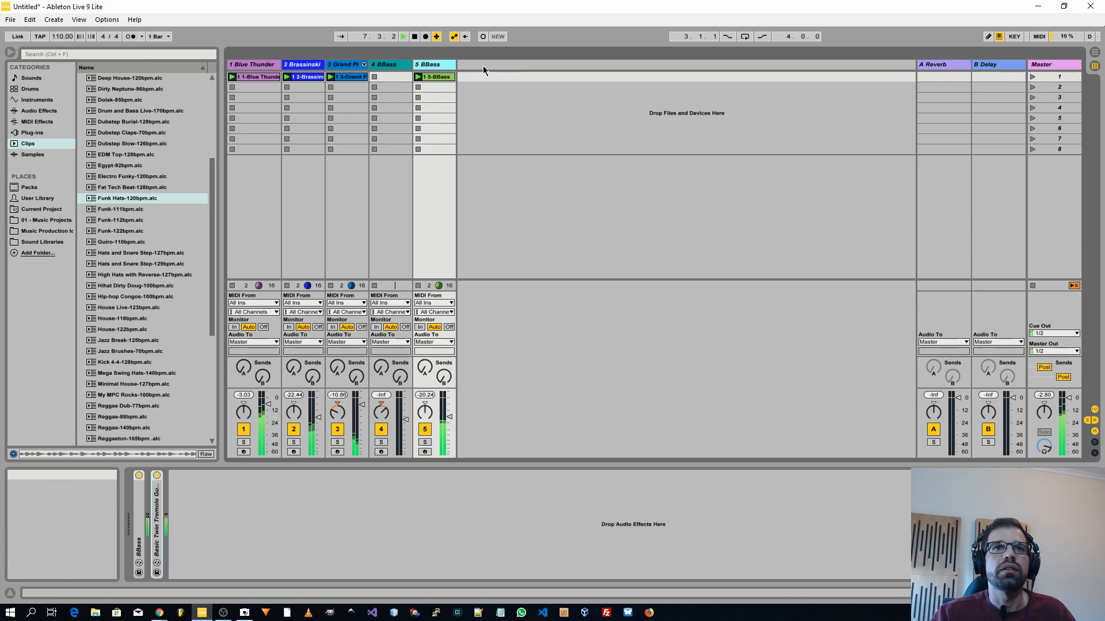
- Preview Funk-111bpm and Funk-112bpm against the loop and add Funk-112bpm to the first slot of a new audio track
left_click(132, 210)
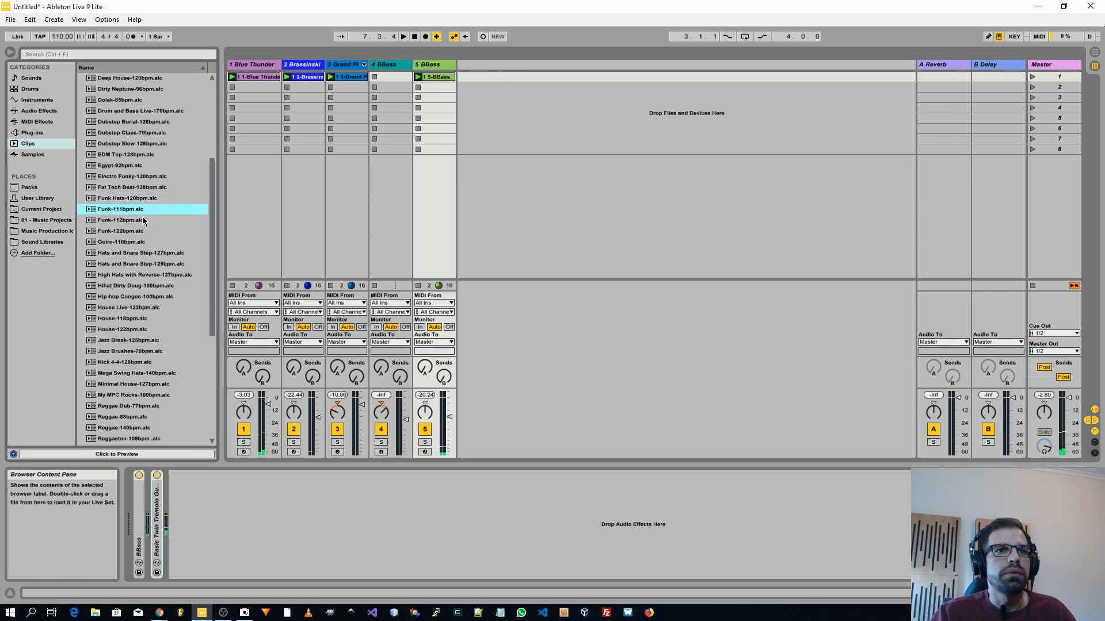
key("space")
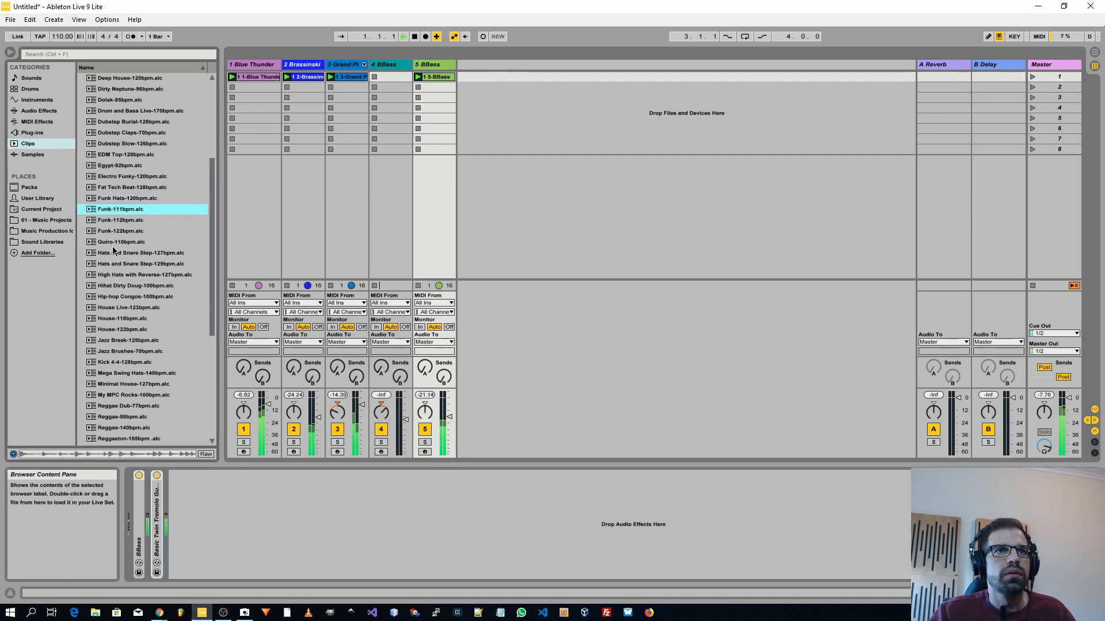
left_click(124, 219)
left_click(125, 454)
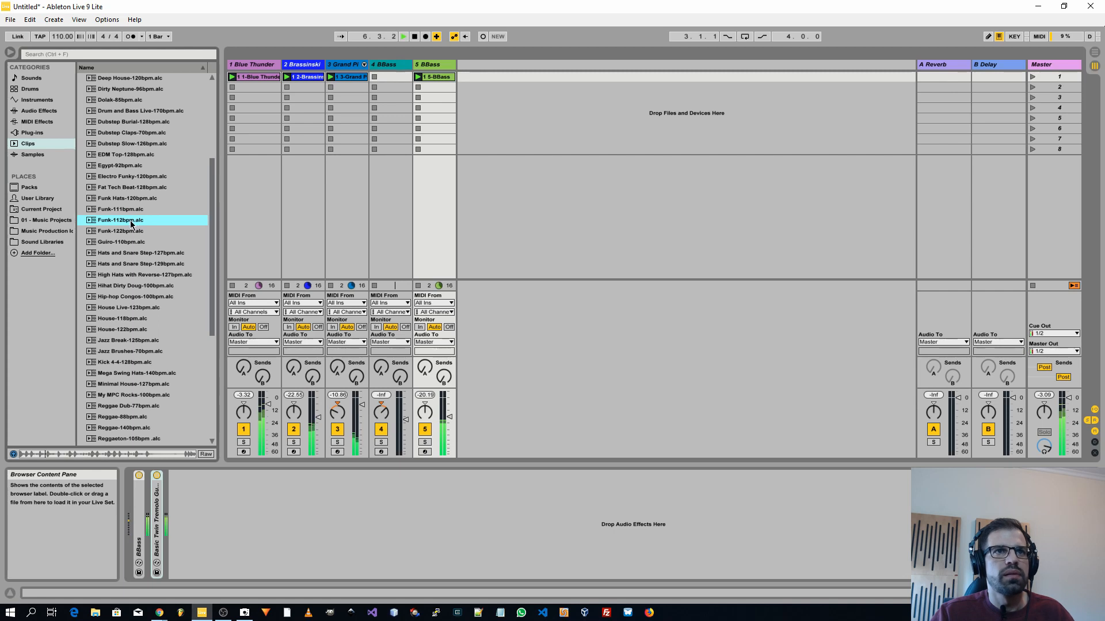
left_click_drag(124, 221, 481, 77)
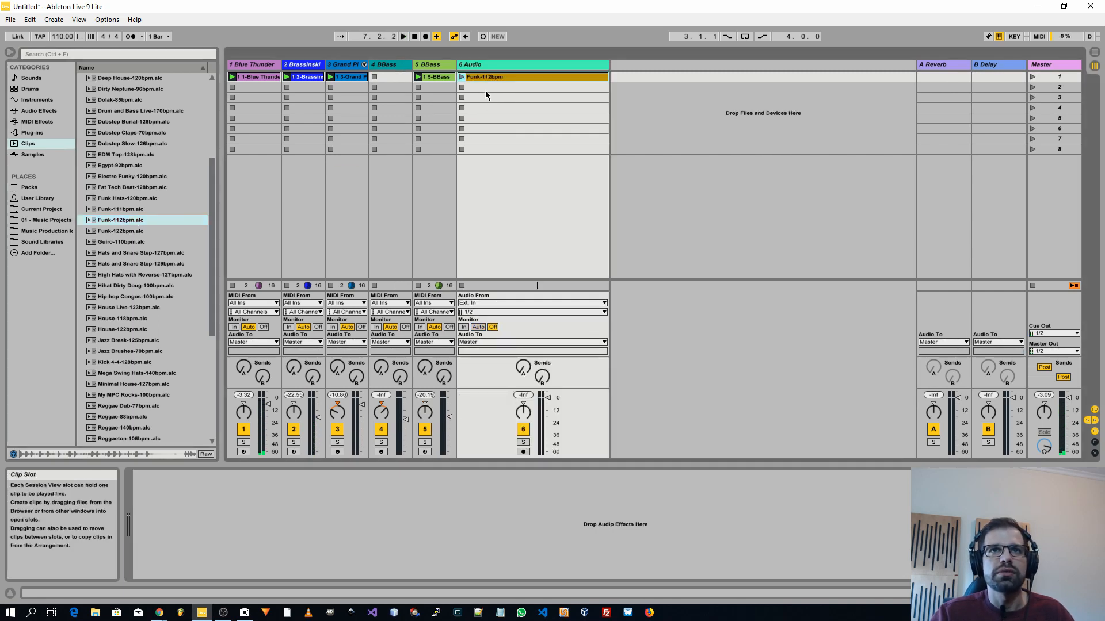
- Place the Funk-112bpm clip at bar 1 of its track in the Arrangement View and move the four-bar loop region to 1.1.1
double_click(543, 76)
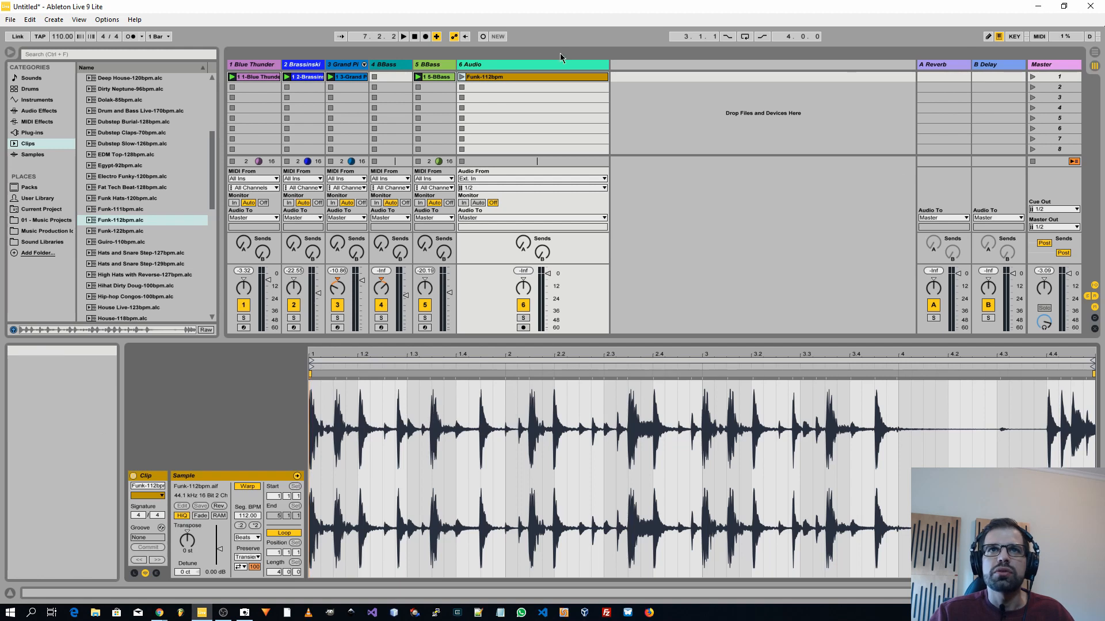
left_click_drag(529, 76, 253, 213)
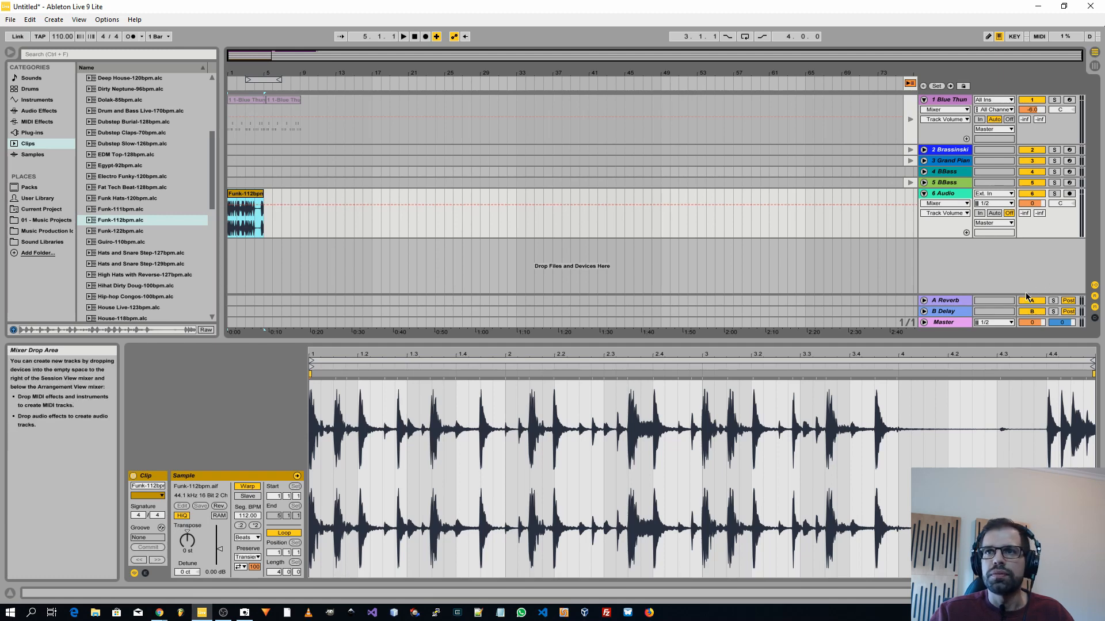
left_click(903, 427)
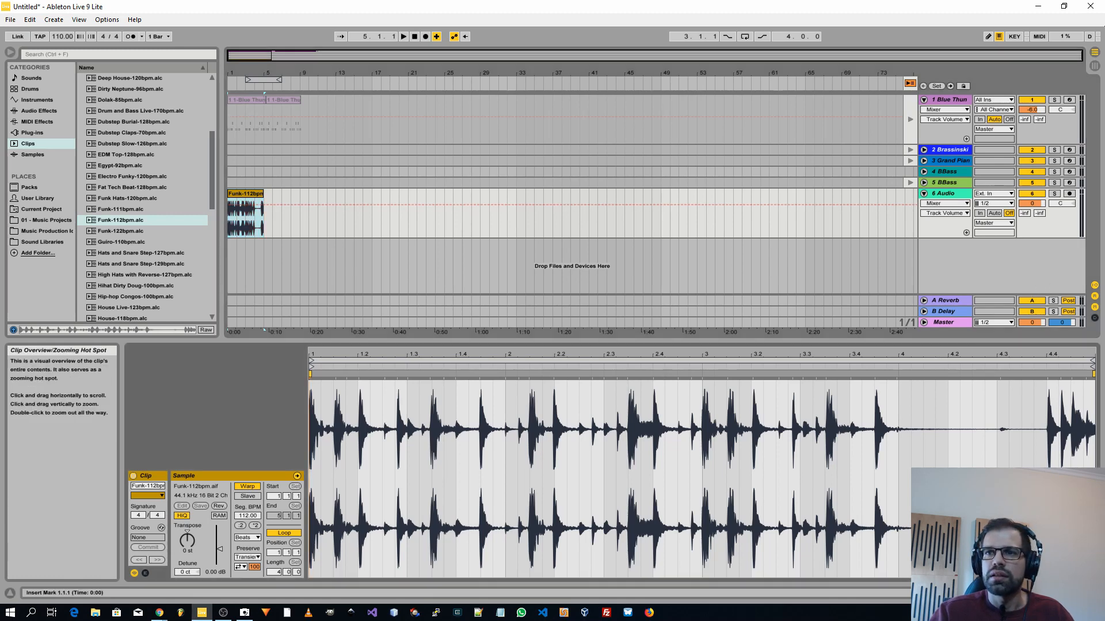
left_click(1095, 593)
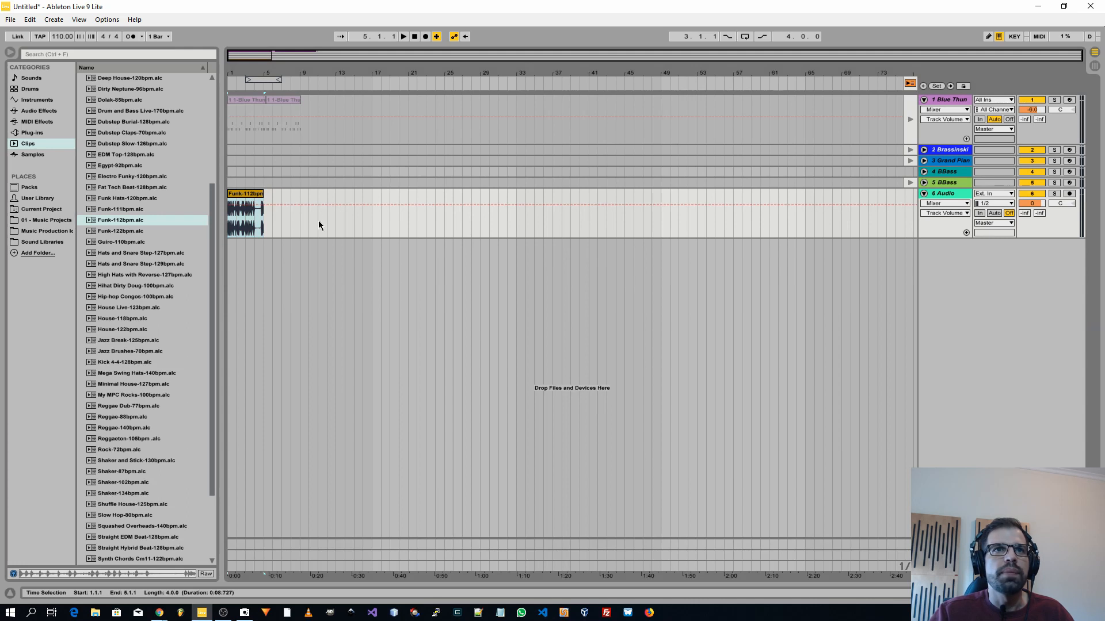
mouse_move(264, 81)
left_mouse_down()
mouse_move(246, 80)
mouse_move(297, 84)
mouse_move(264, 81)
left_mouse_up()
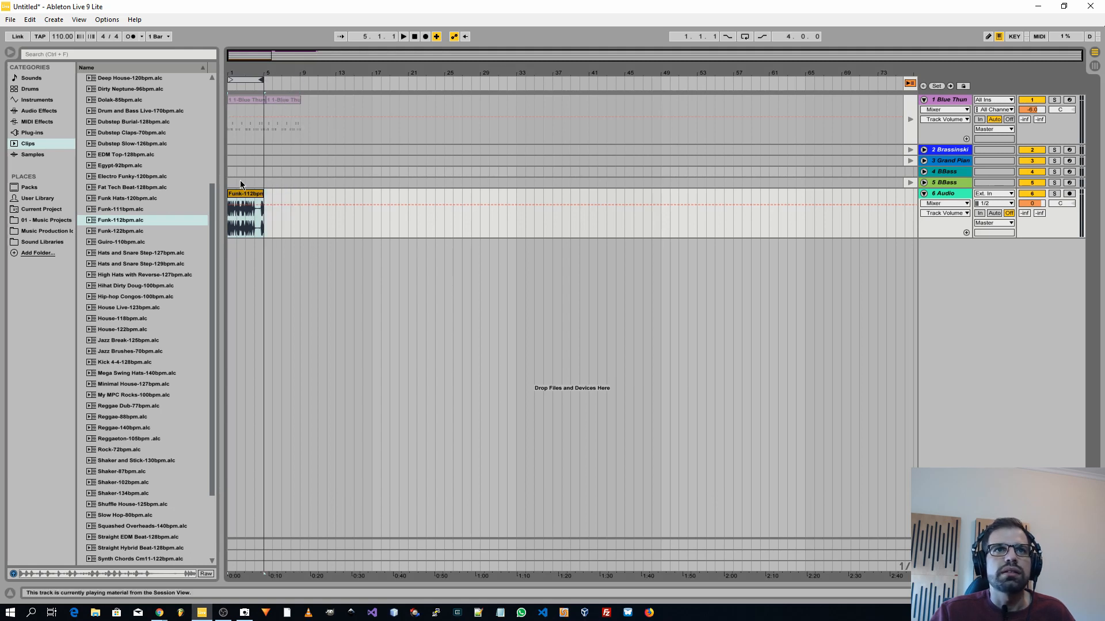
- Delete the quiet section of the arranged Funk-112bpm clip between 4.1.1 and 4.4.1
key("plus")
key("plus")
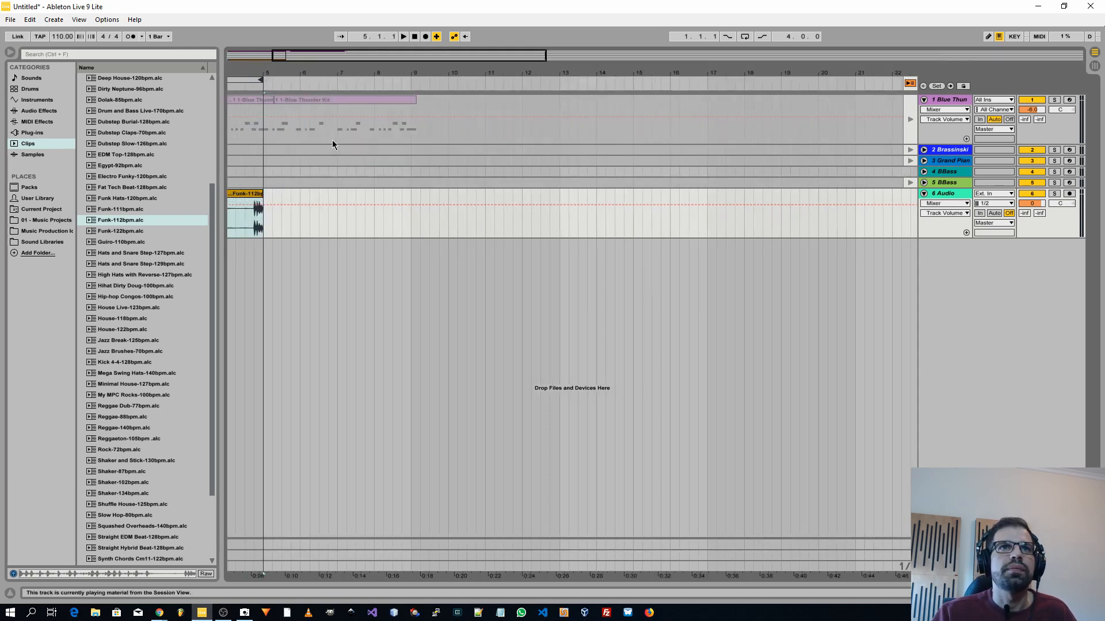
left_click_drag(391, 61, 417, 67)
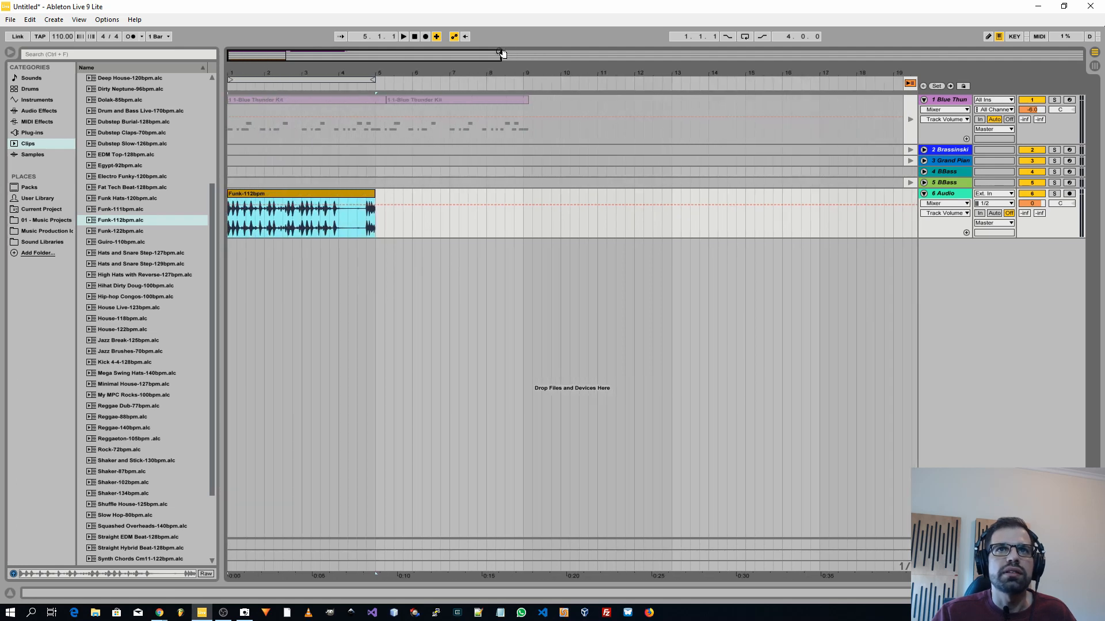
left_click_drag(501, 55, 290, 53)
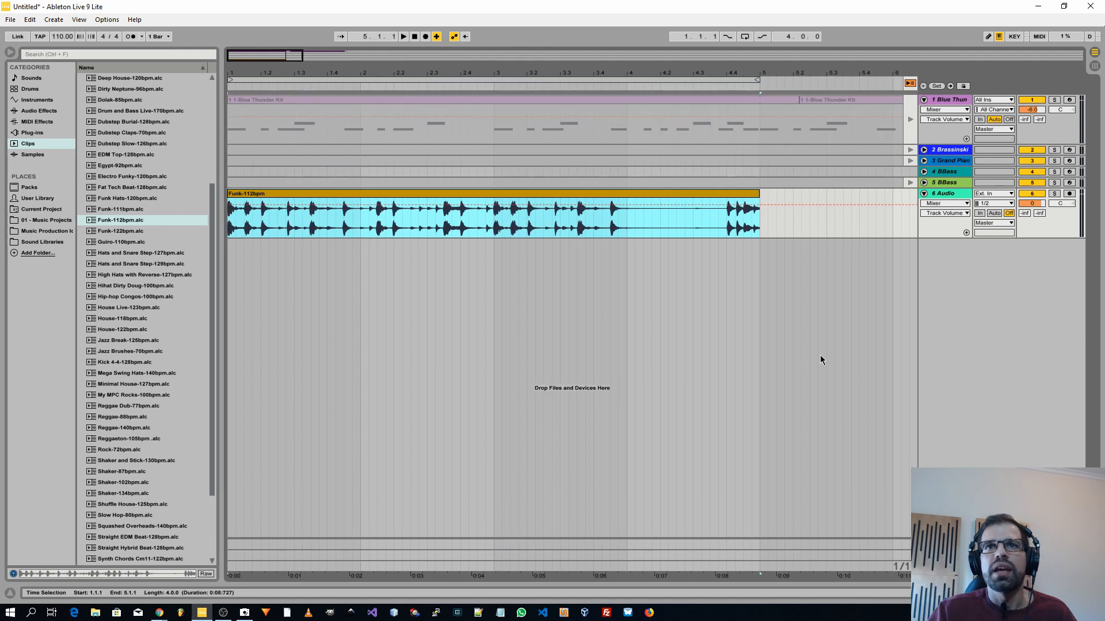
left_click(735, 219)
left_click(625, 227)
left_click_drag(625, 228, 724, 230)
key("Delete")
left_click(661, 224)
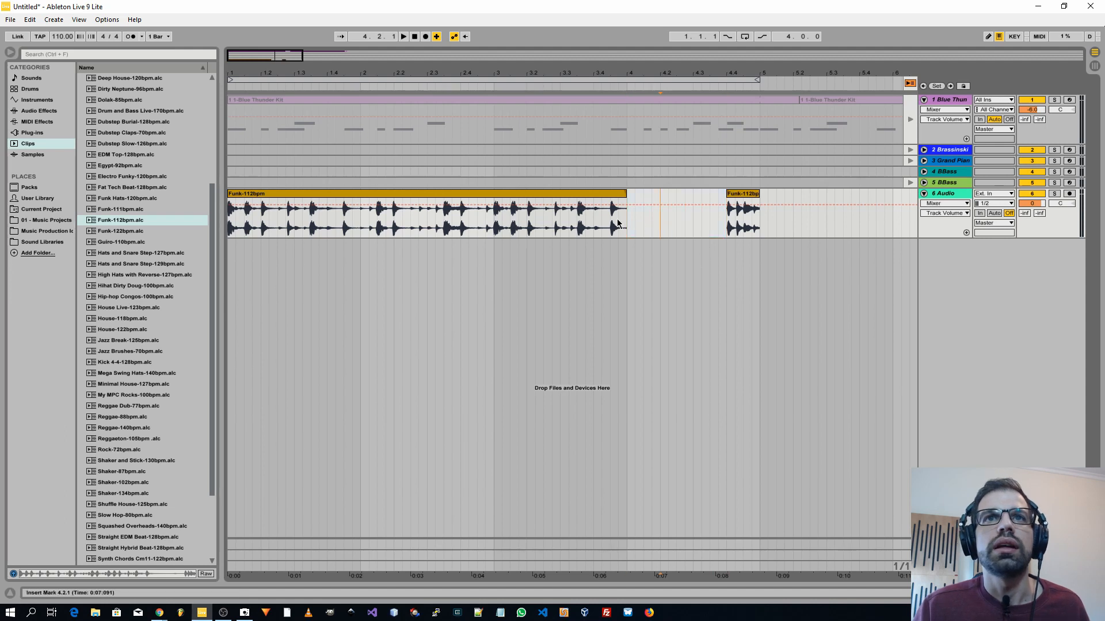
- Play the arrangement from 3.1.1 to check the cut clip and turn on arrangement looping
right_click(494, 221)
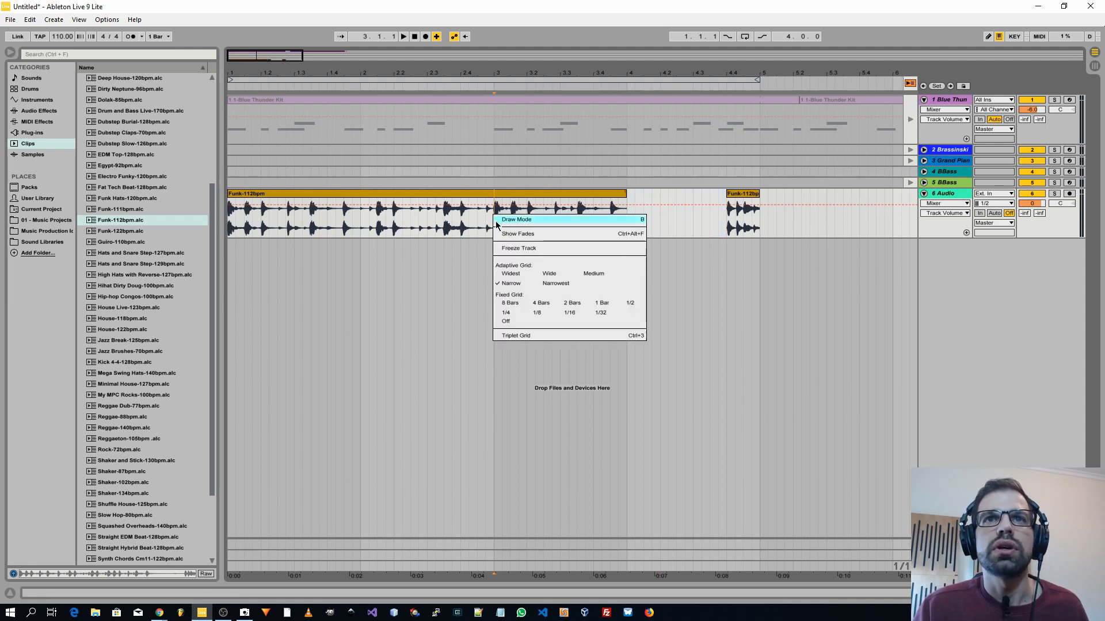
left_click(660, 199)
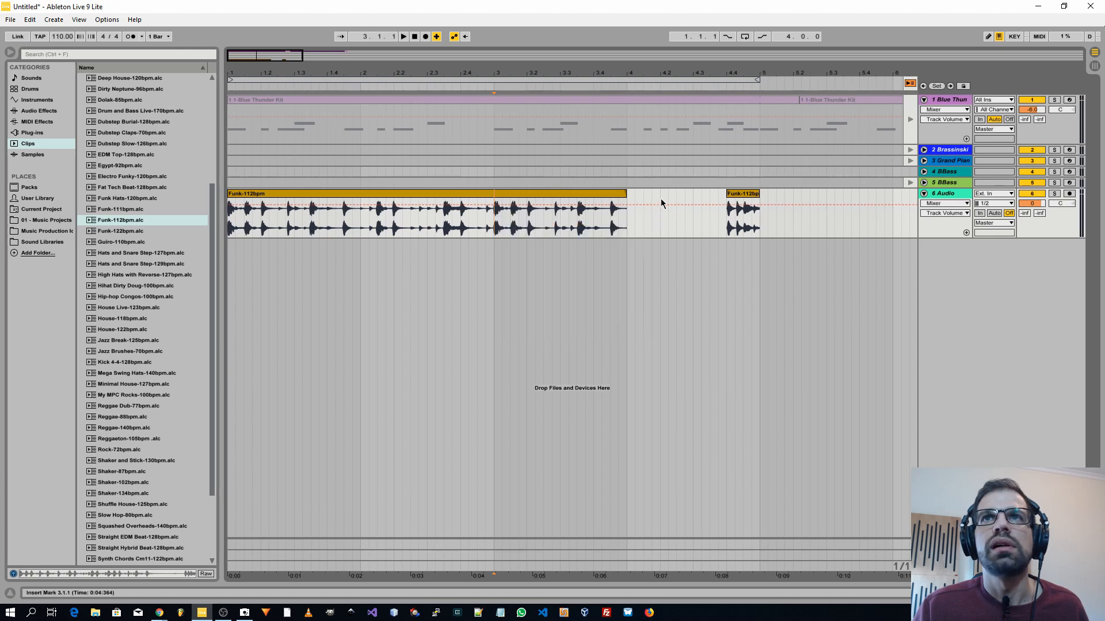
left_click(494, 199)
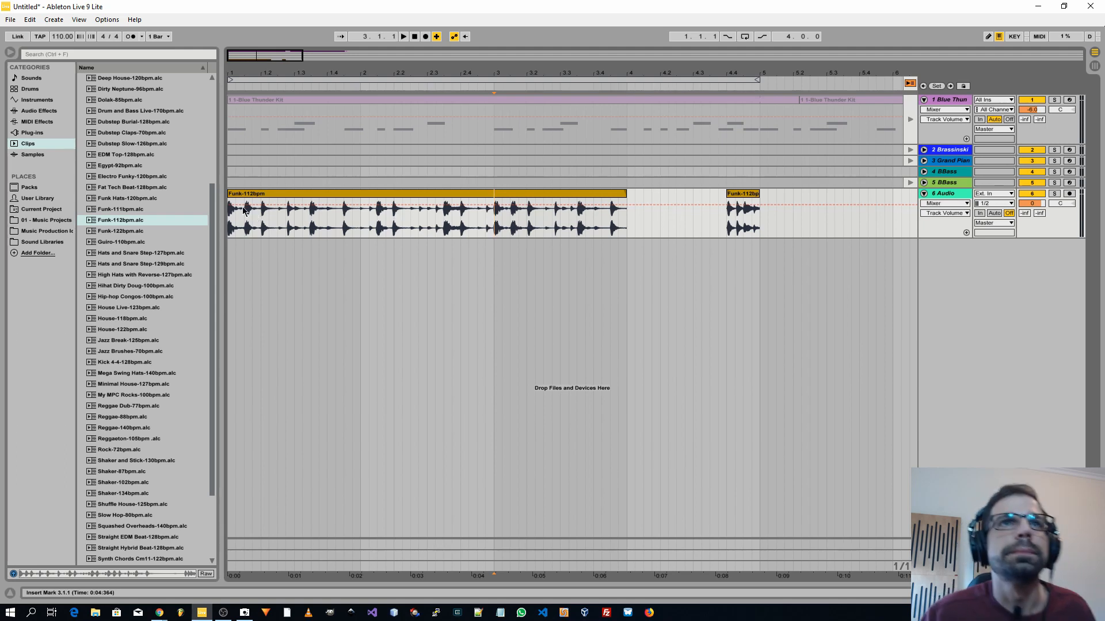
key("space")
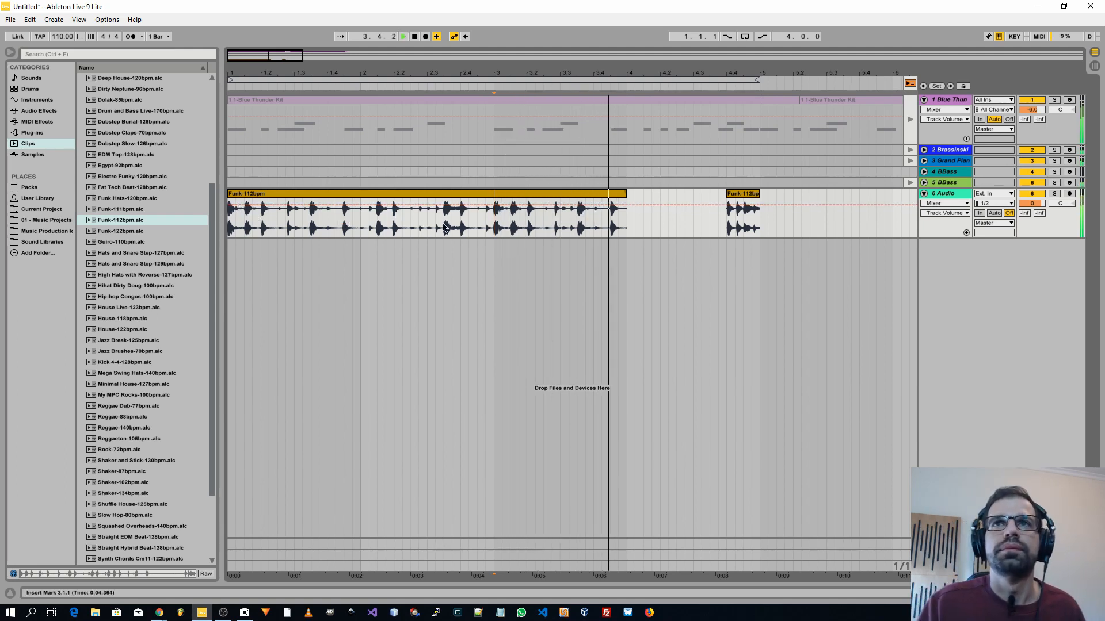
left_click(745, 37)
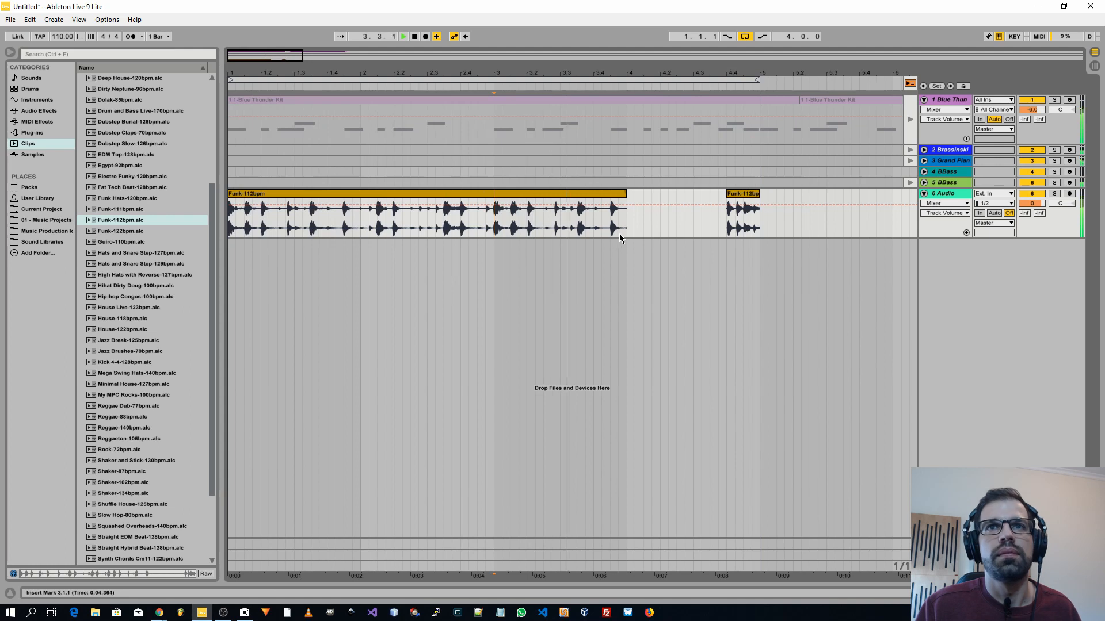
key("space")
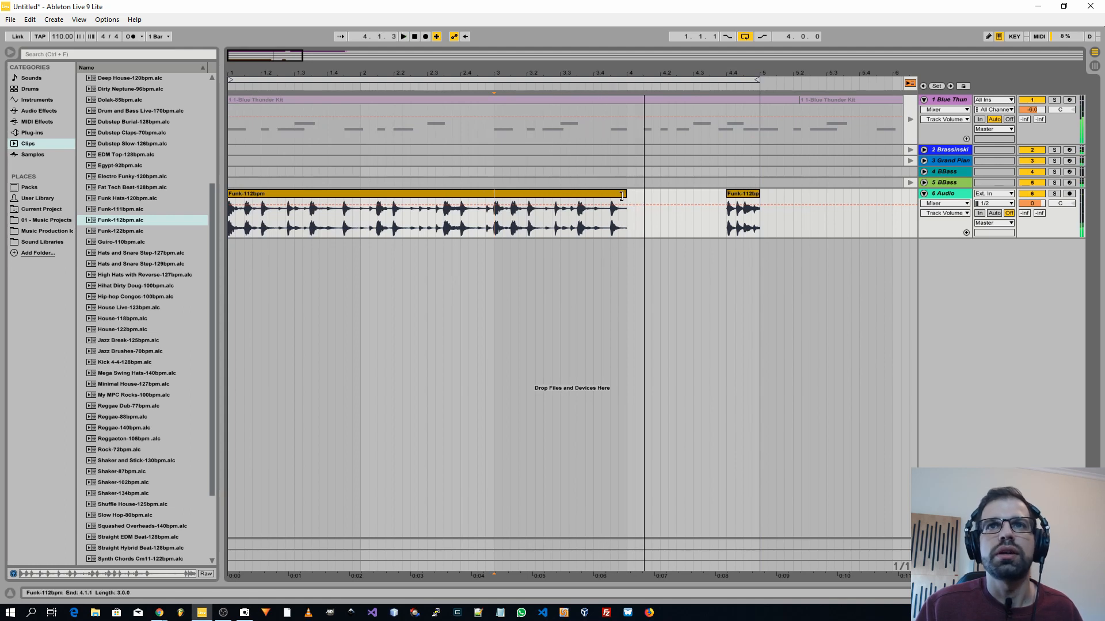
- Trim the first Funk-112bpm clip to end at 3.1.1 and fill 3.1.1 to 4.4.1 with a copy of it
left_click_drag(622, 195, 492, 202)
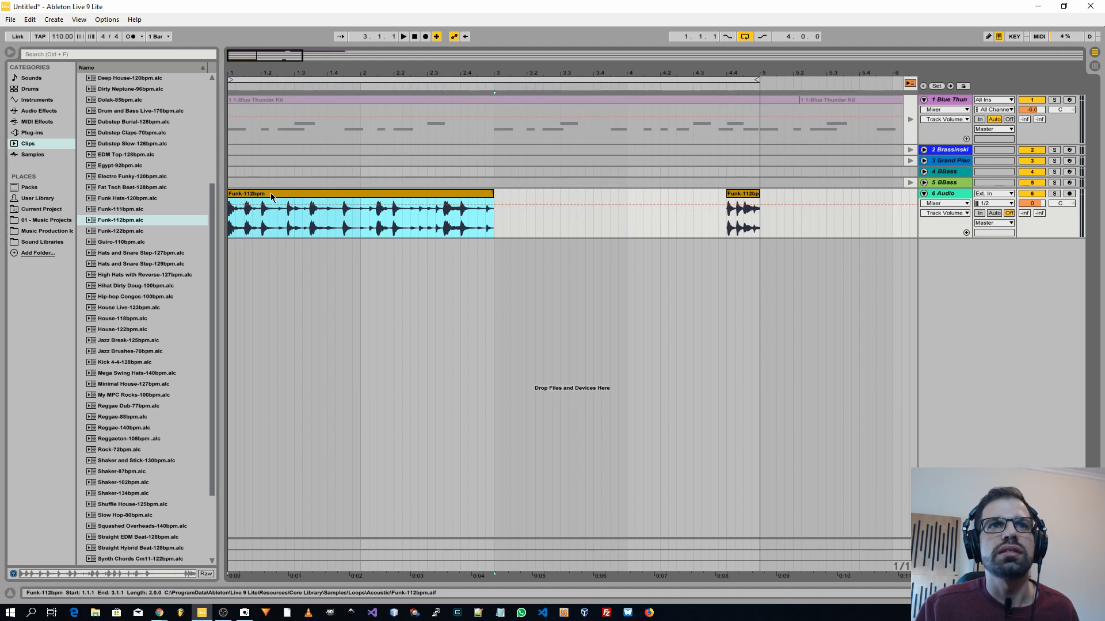
left_click_drag(271, 196, 803, 219)
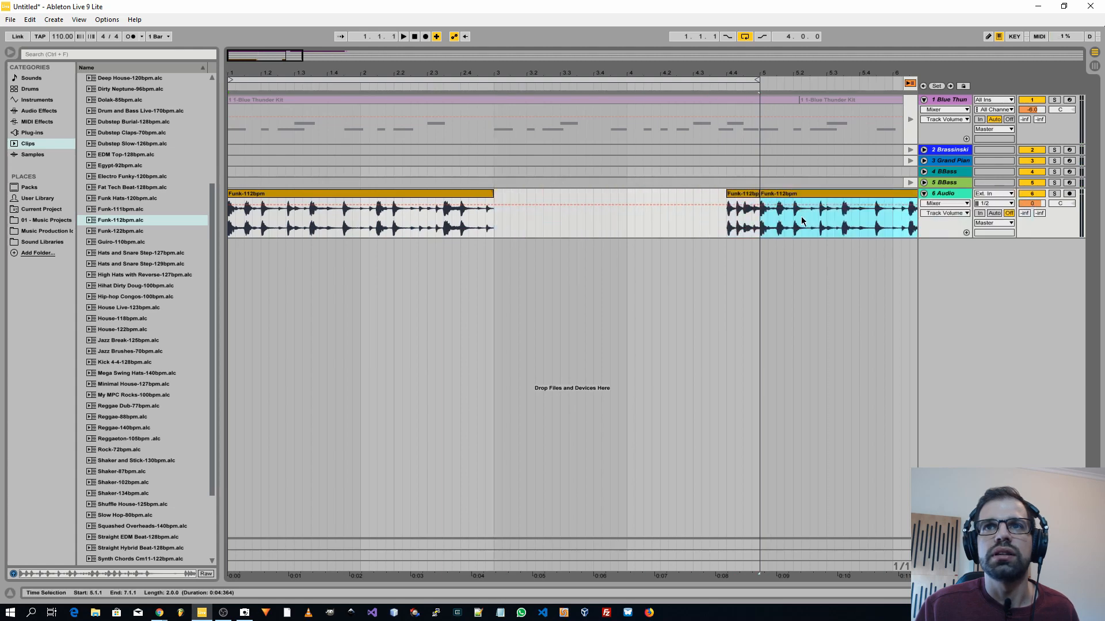
left_click_drag(691, 216, 488, 224)
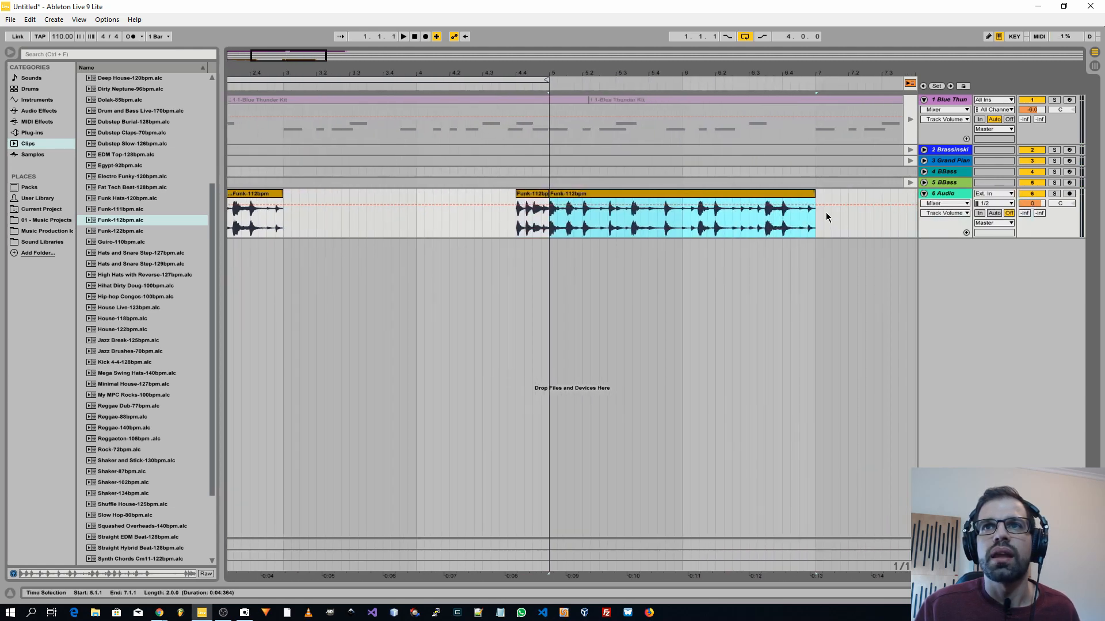
left_click_drag(813, 192, 491, 194)
left_click(637, 204)
left_click_drag(576, 228, 827, 231)
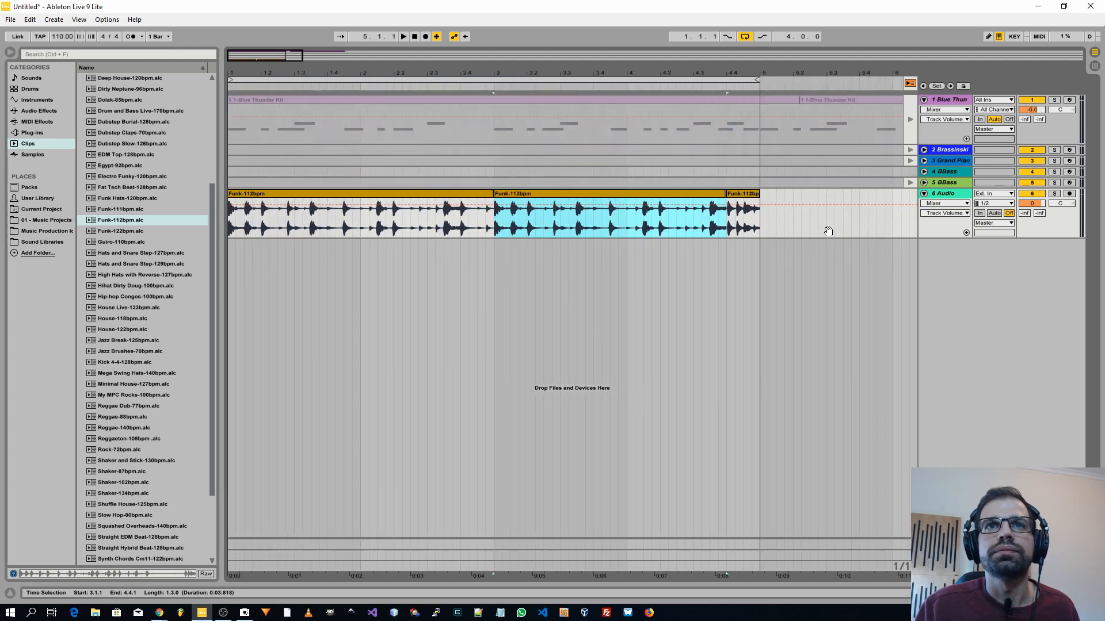
- Play the edited arrangement from the beginning and narrow the audio track's column in the Session View
key("space")
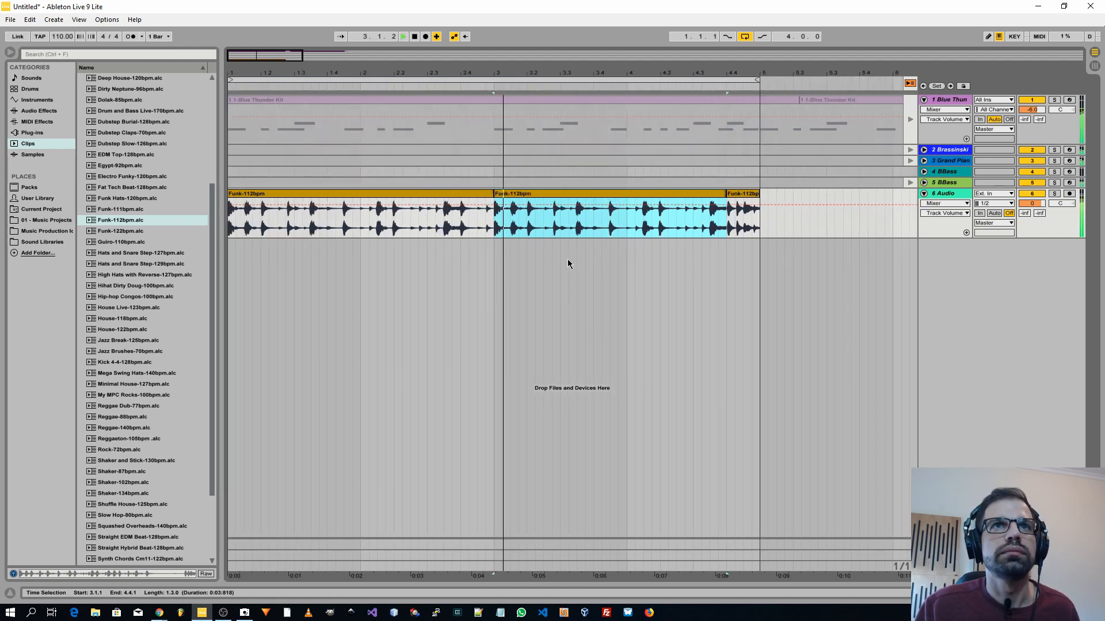
double_click(416, 38)
left_click(405, 37)
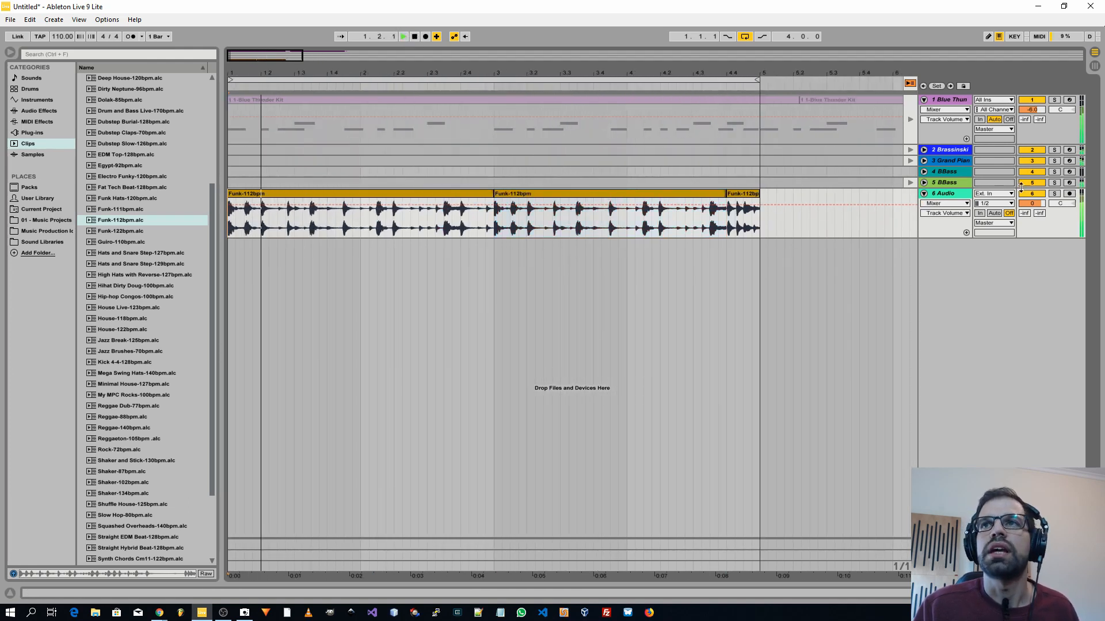
key("Tab")
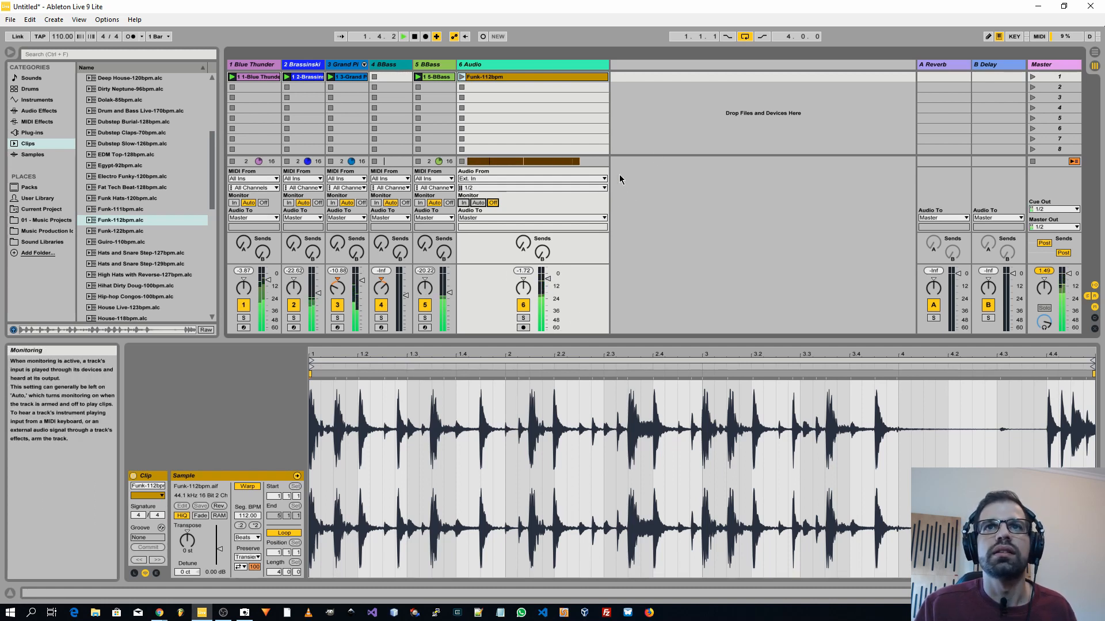
left_click_drag(608, 64, 500, 68)
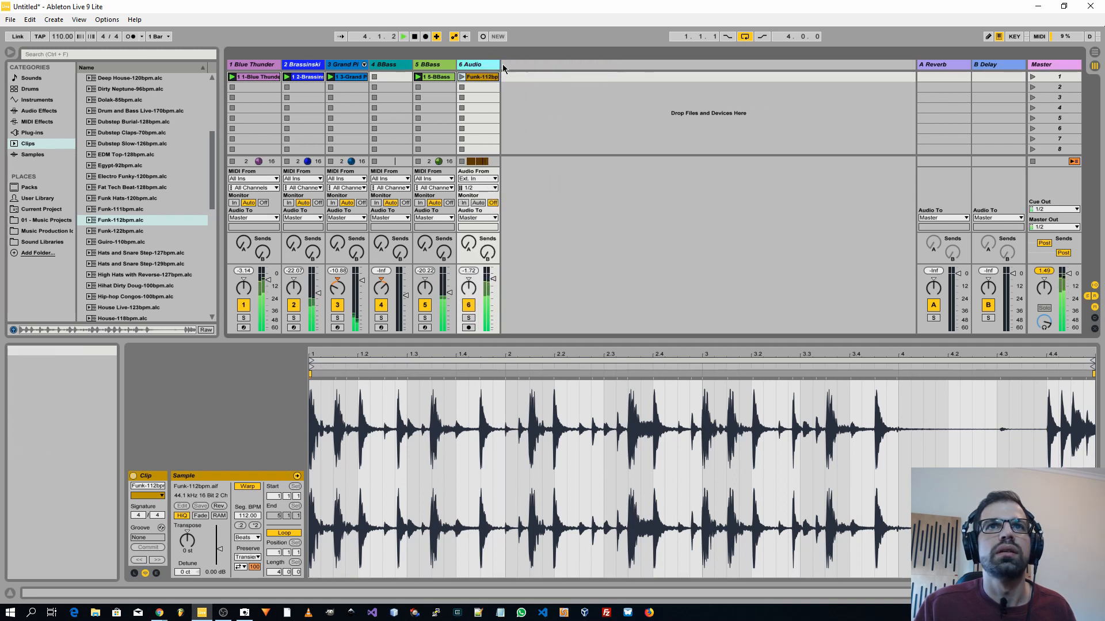
- Rename the first three tracks, Blue Thunder, Brassinski and Grand Piano, as Drums, Synth and Piano
left_click(265, 76)
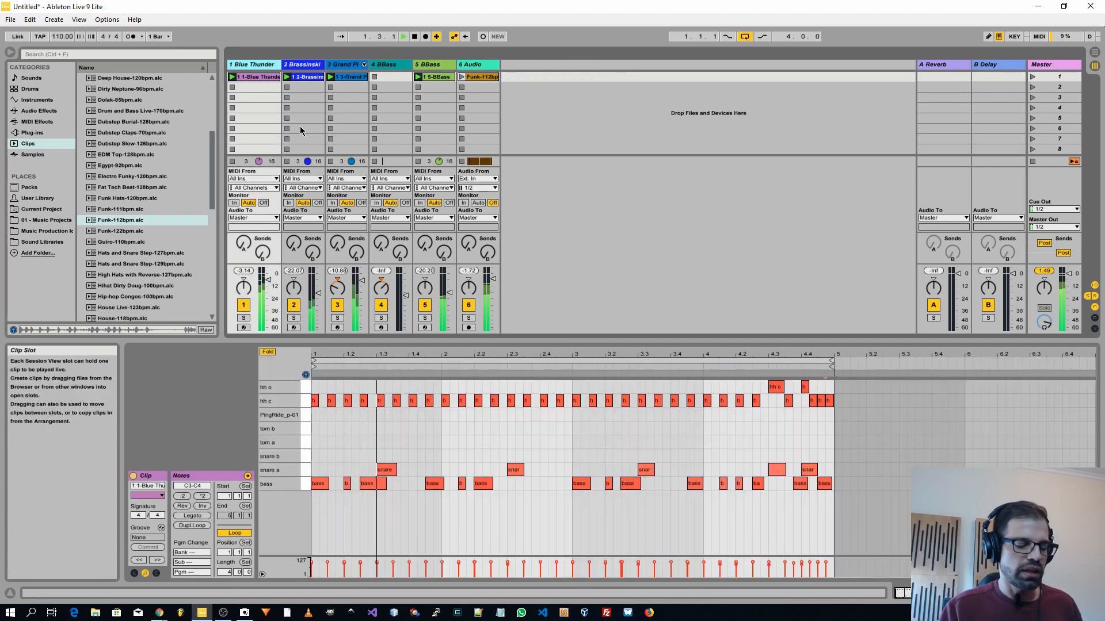
key("ctrl+r")
type("Drums")
key("Tab")
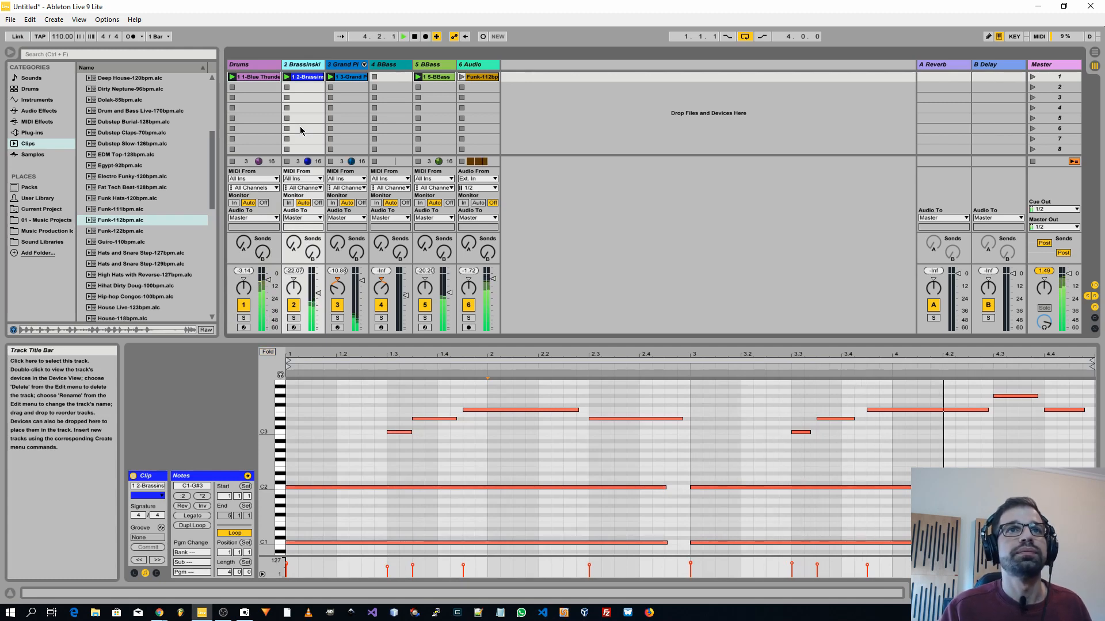
key("ctrl+r")
type("Synth")
key("Tab")
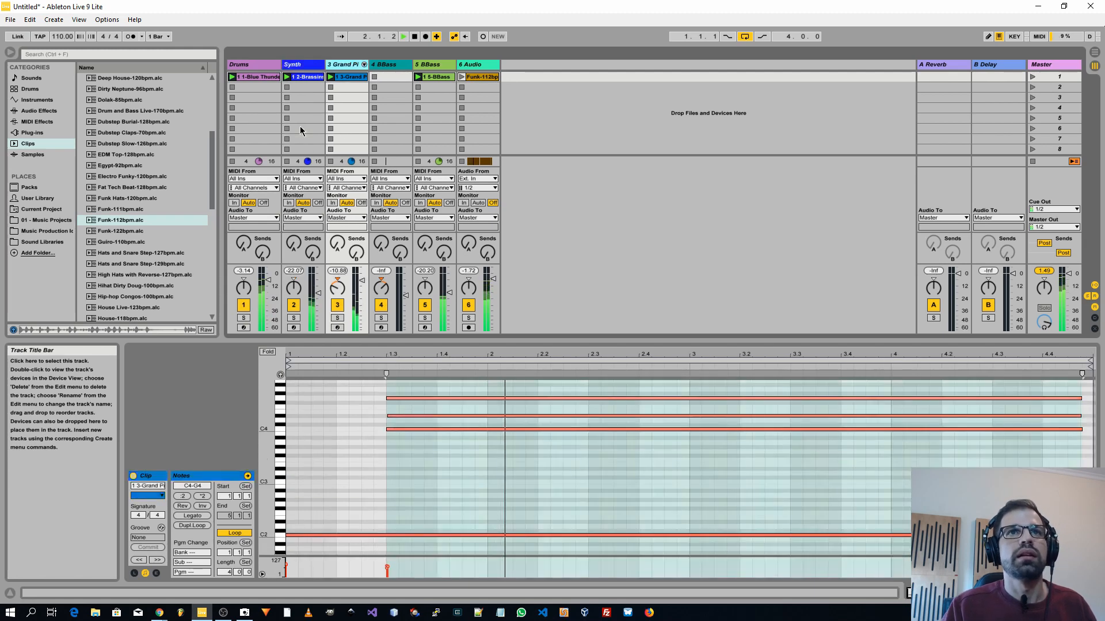
key("ctrl+r")
type("Piano")
key("Tab")
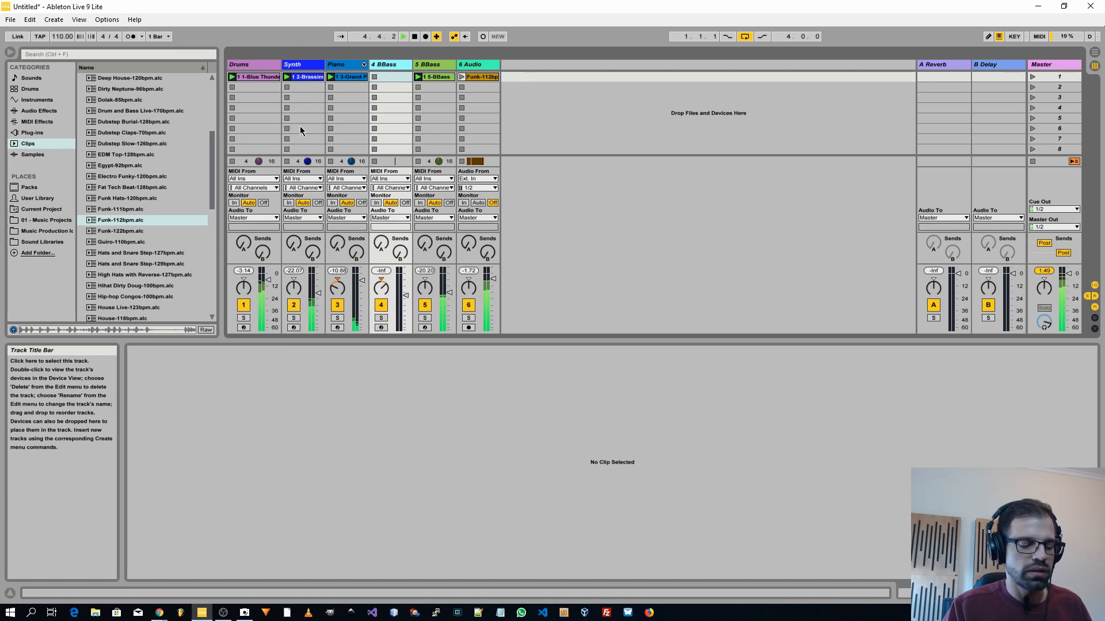
- Delete the empty BBass track and rename the remaining BBass track as Bass
key("ctrl+r")
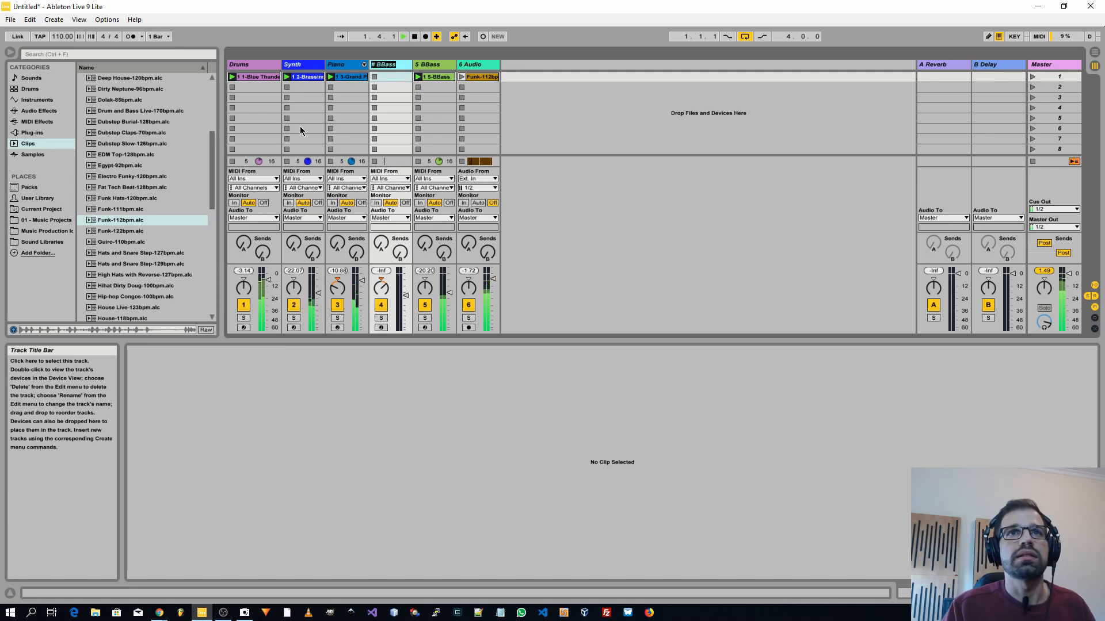
key("Return")
key("Delete")
key("Right")
key("Left")
key("ctrl+r")
type("Bass")
key("Return")
- Rename the audio track as Drum Loop and lower its volume to about -7.5 dB
key("Right")
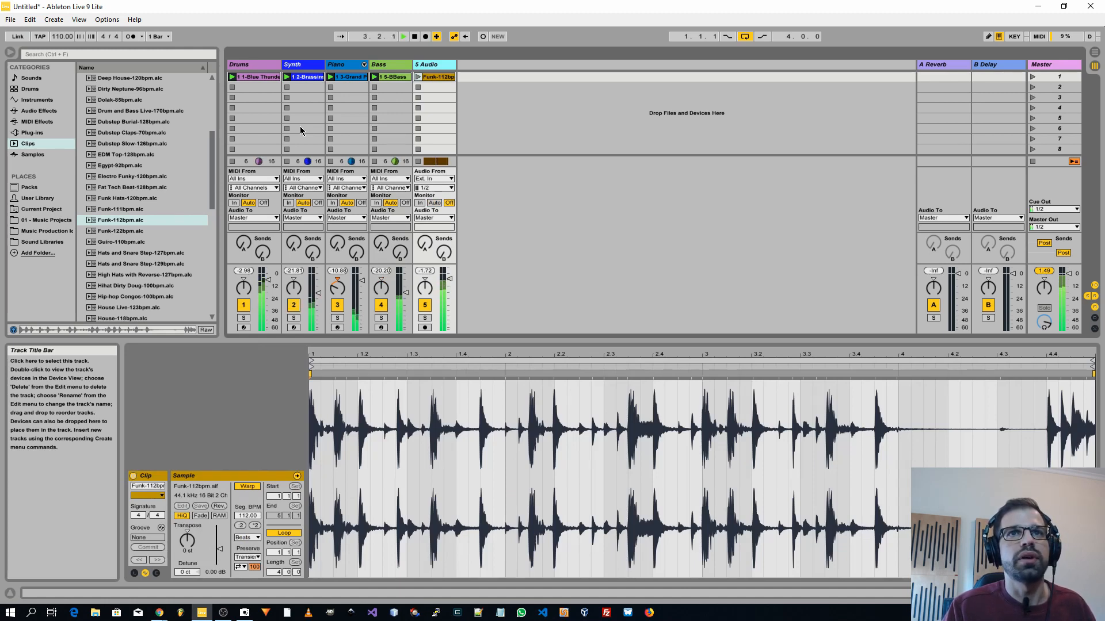
key("ctrl+r")
type("Dru")
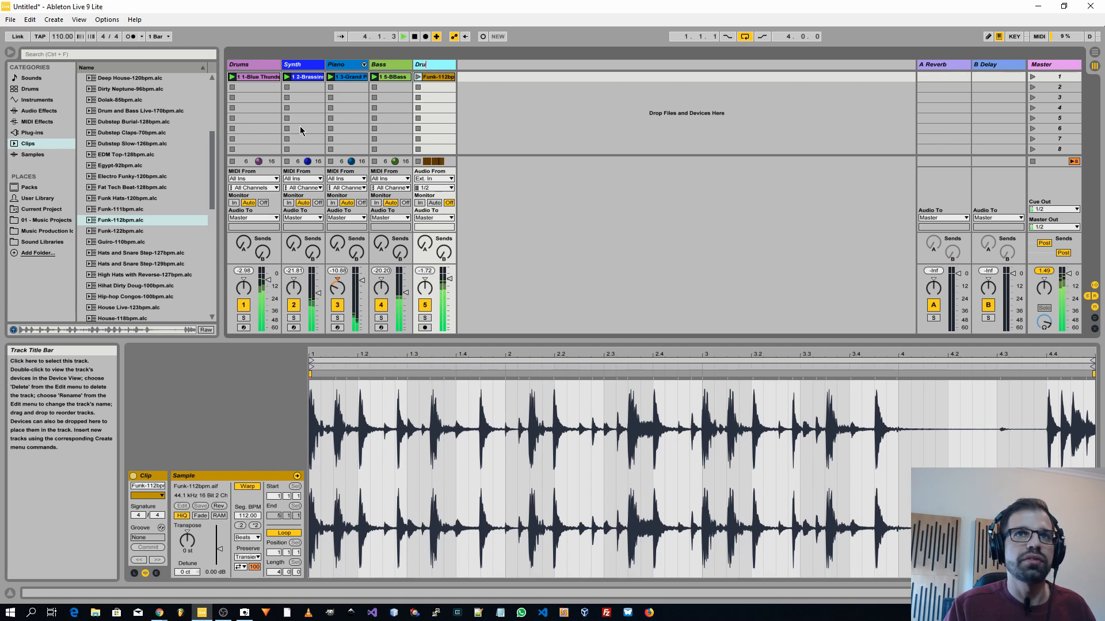
type("m Loop")
key("Return")
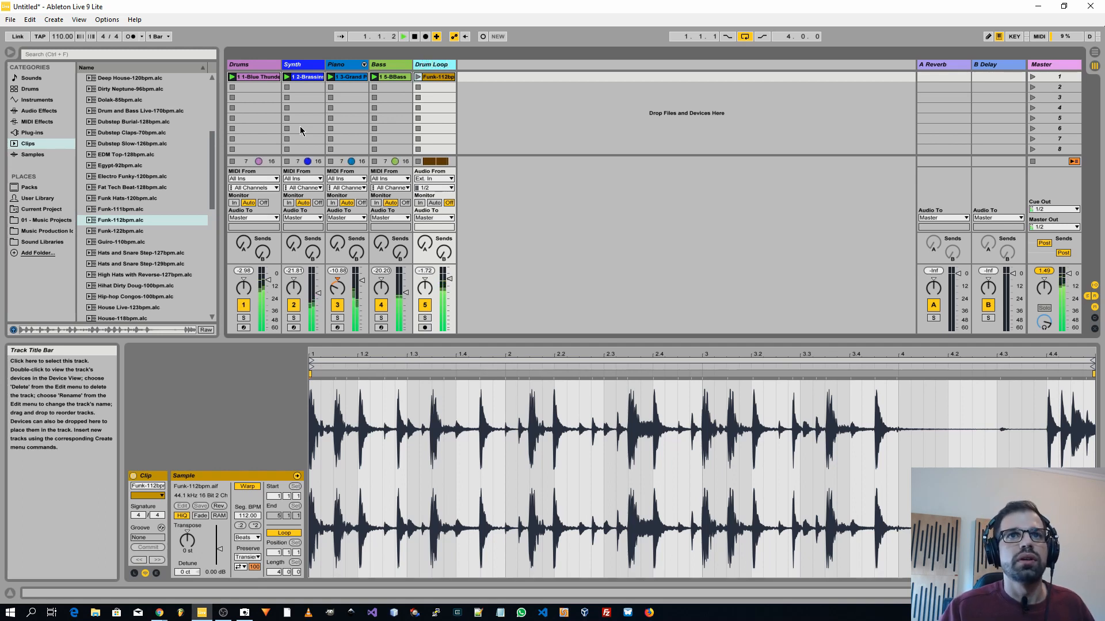
left_click_drag(449, 281, 451, 286)
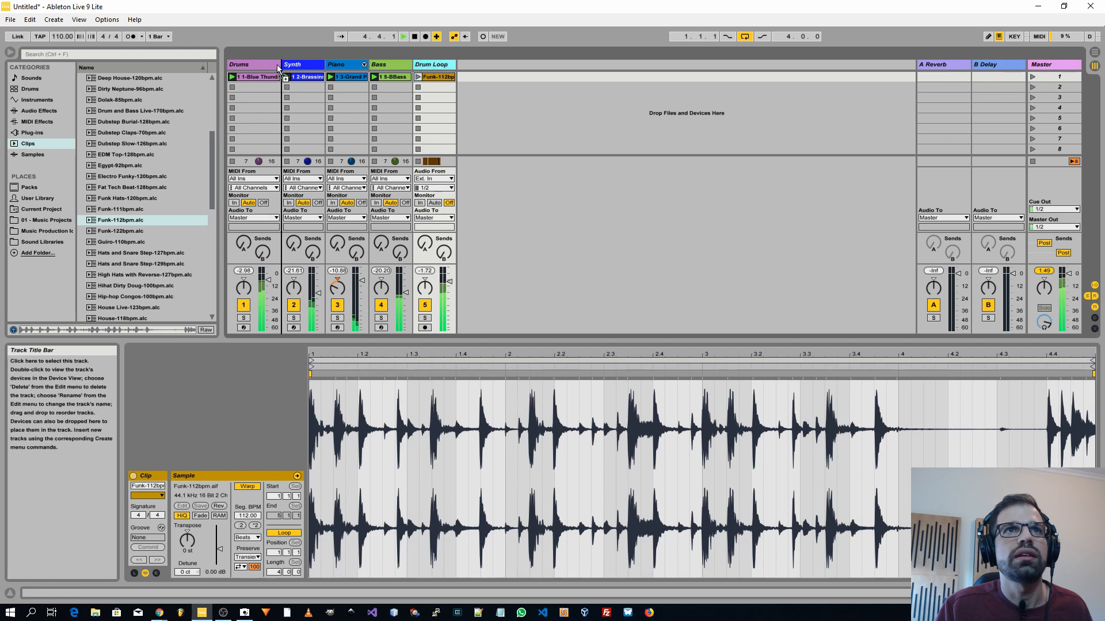
- Copy the Drum Loop track next to Drums and delete that copy
left_click_drag(277, 72, 278, 72)
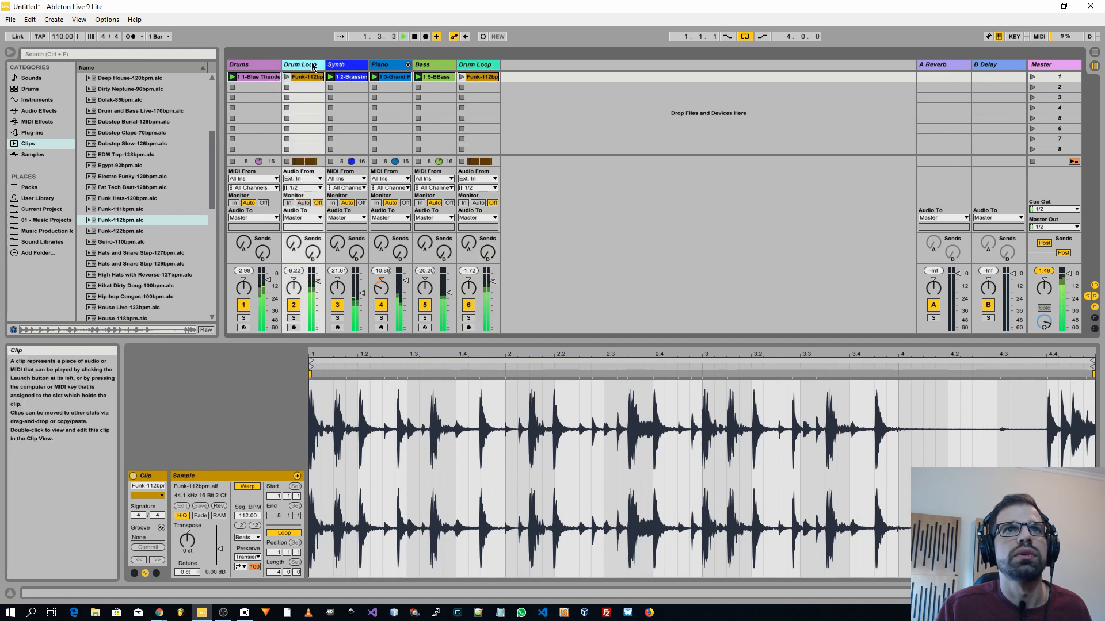
key("Delete")
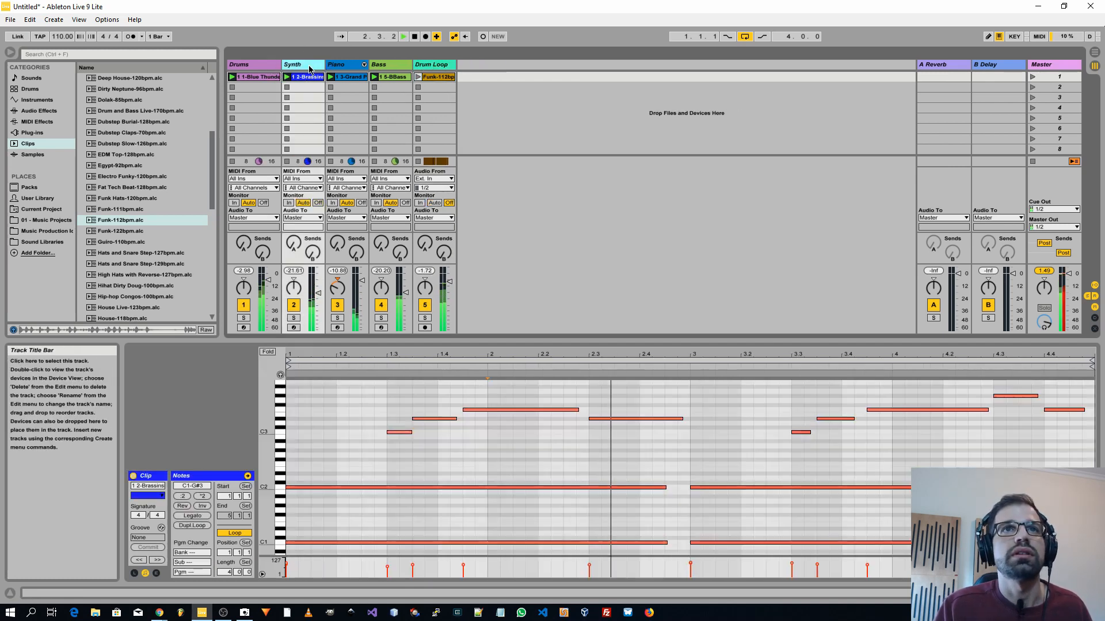
- Select all five tracks from Drums to Drum Loop and raise their A Reverb sends together to about -14 dB
left_click(432, 70)
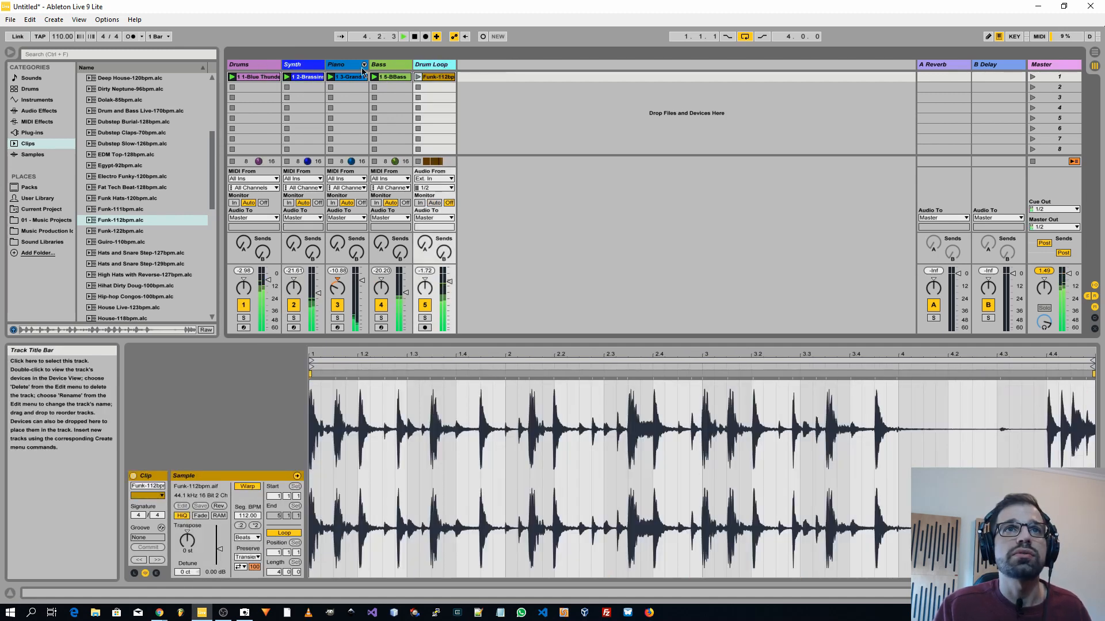
left_click(257, 64, "shift")
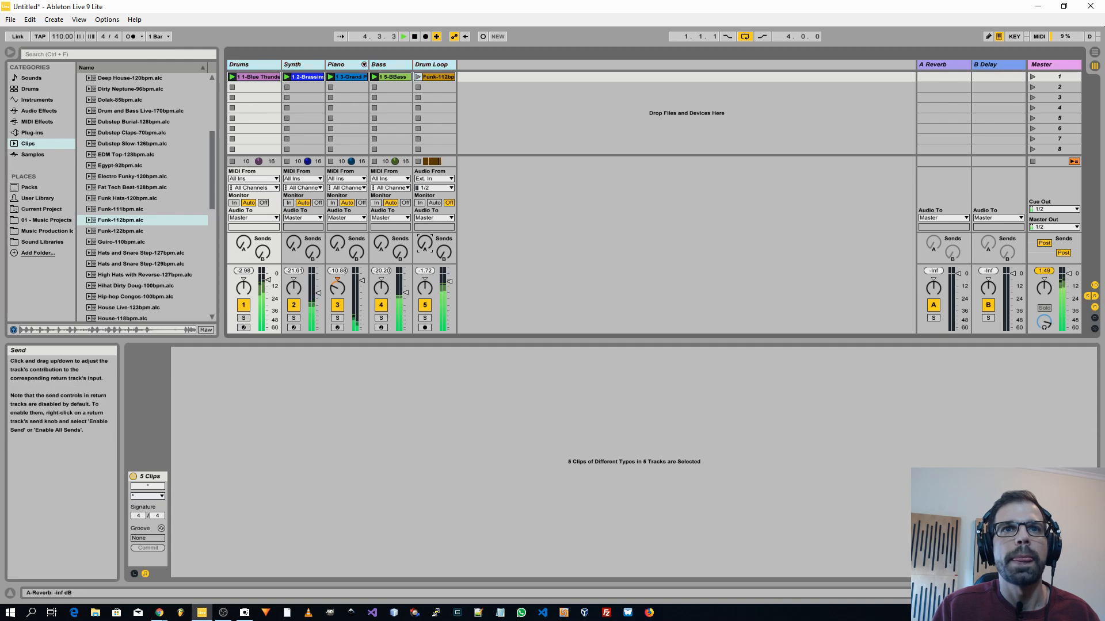
left_click_drag(425, 243, 425, 232)
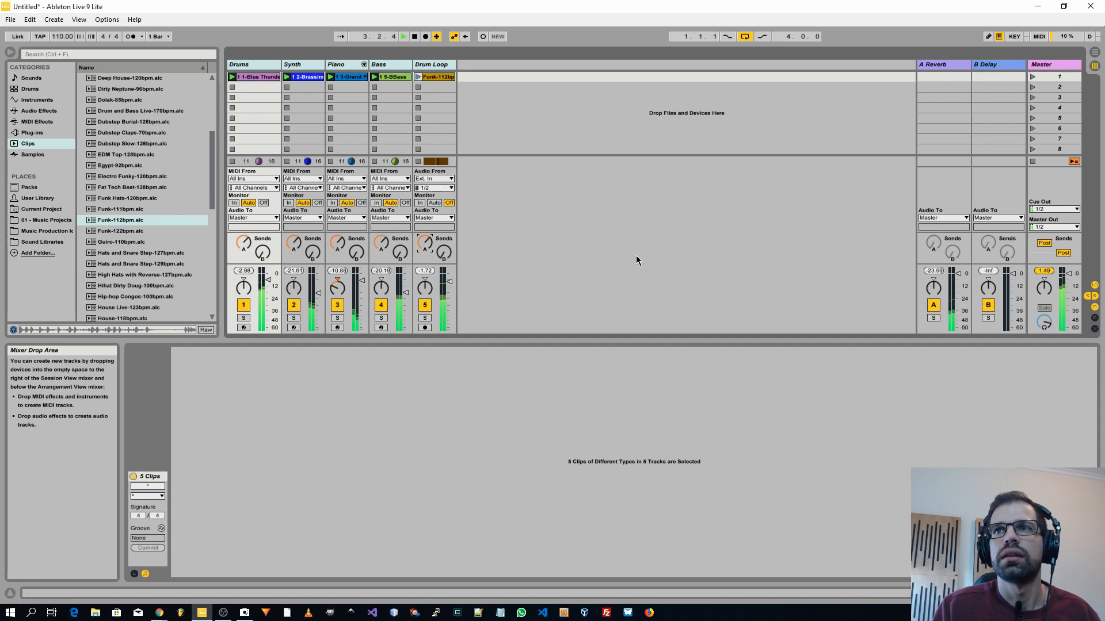
- Insert the Ozone 8 Elements plug-in on the Master track
left_click(1055, 65)
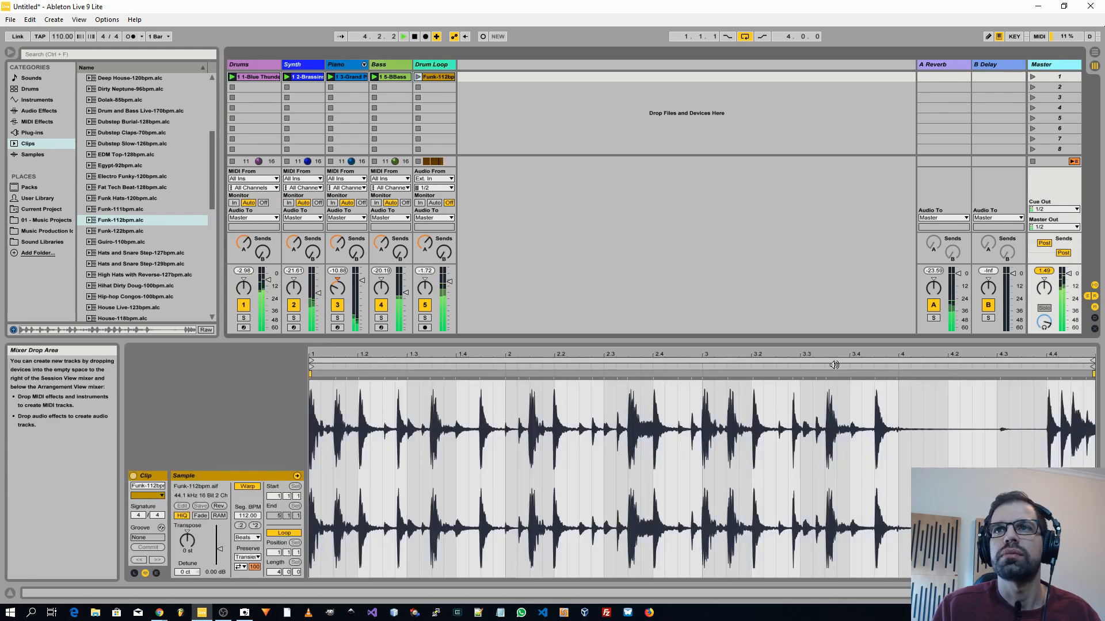
left_click(1061, 63)
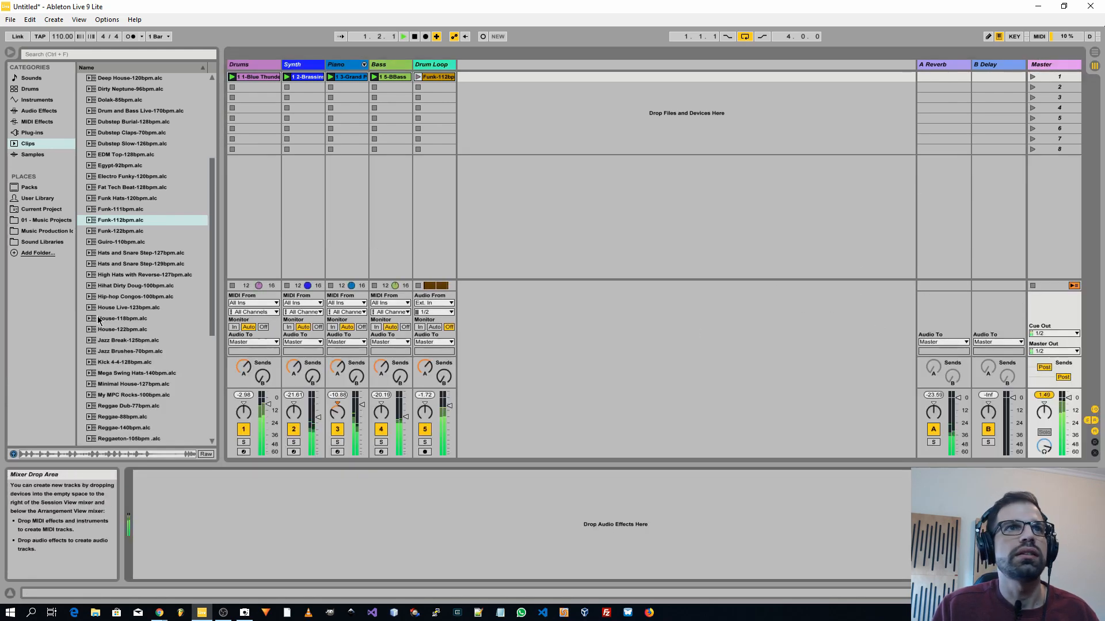
left_click(32, 133)
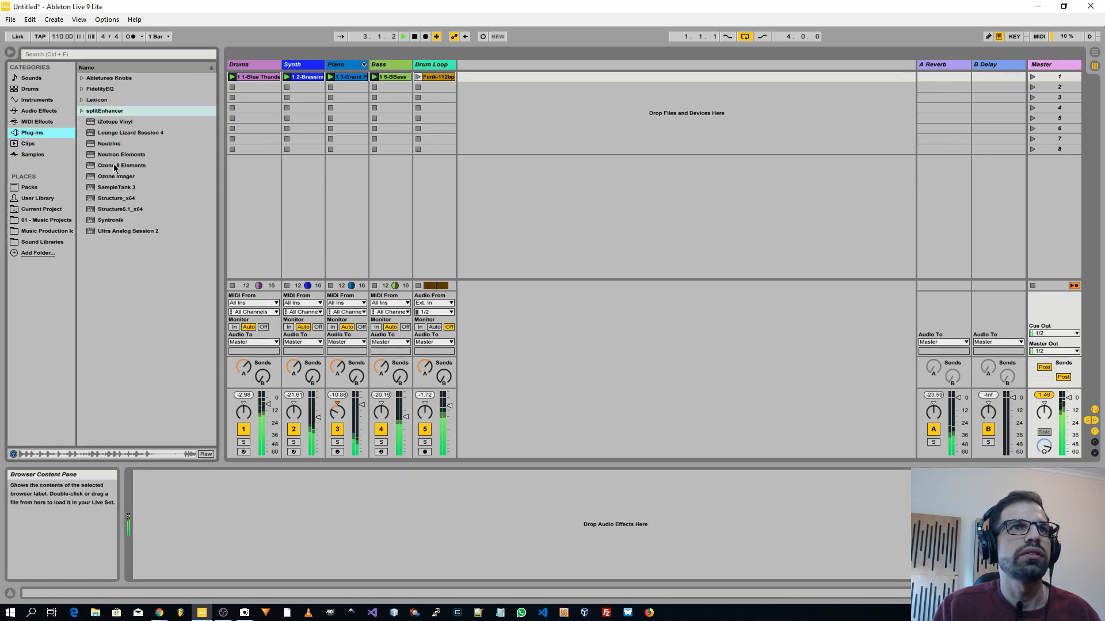
left_click_drag(110, 167, 283, 493)
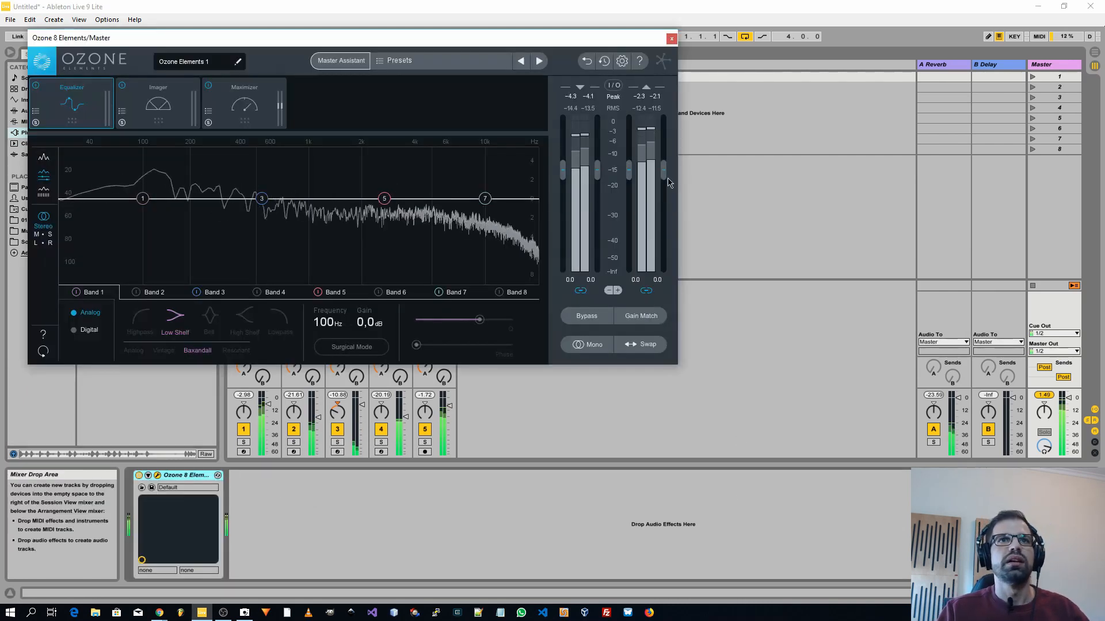
- Run Ozone's Master Assistant with the Streaming target and view the resulting Equalizer curve
left_click(339, 61)
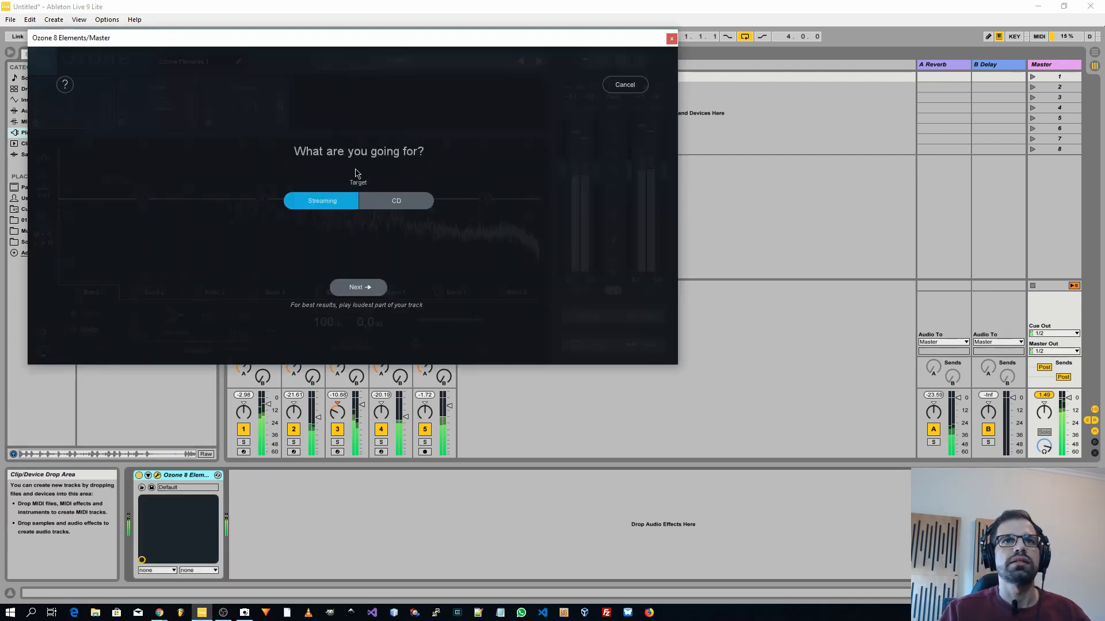
left_click(356, 288)
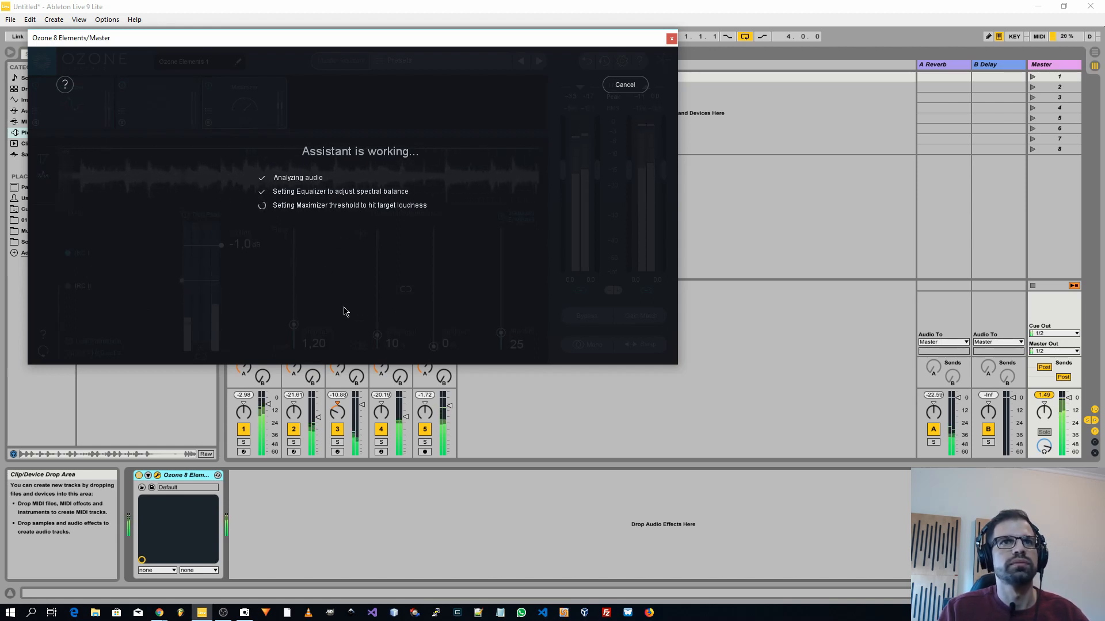
left_click(359, 288)
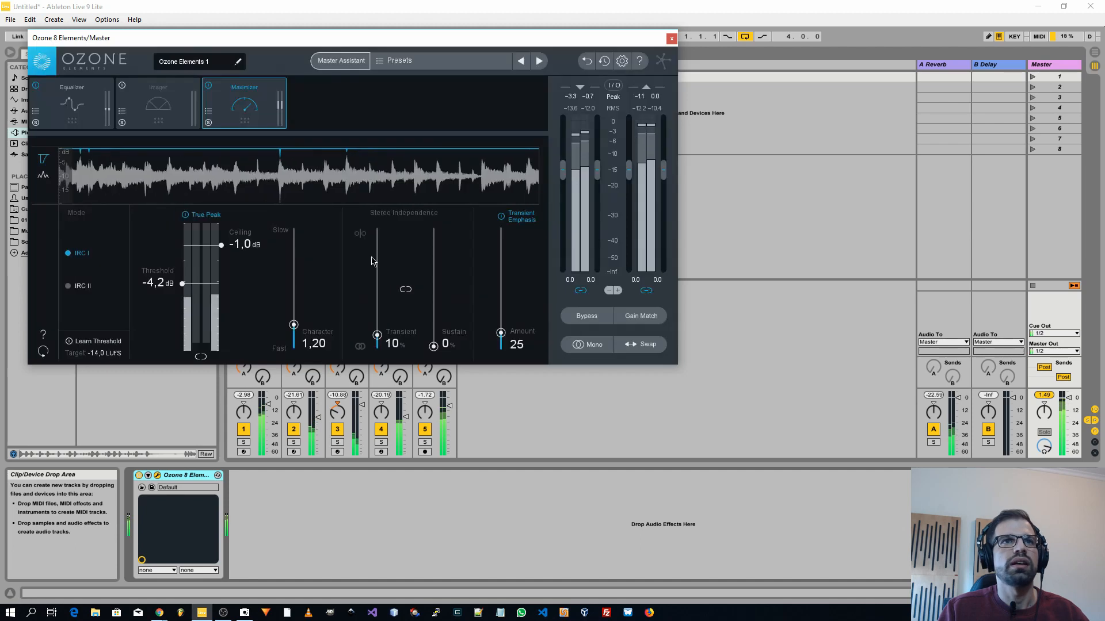
left_click(71, 104)
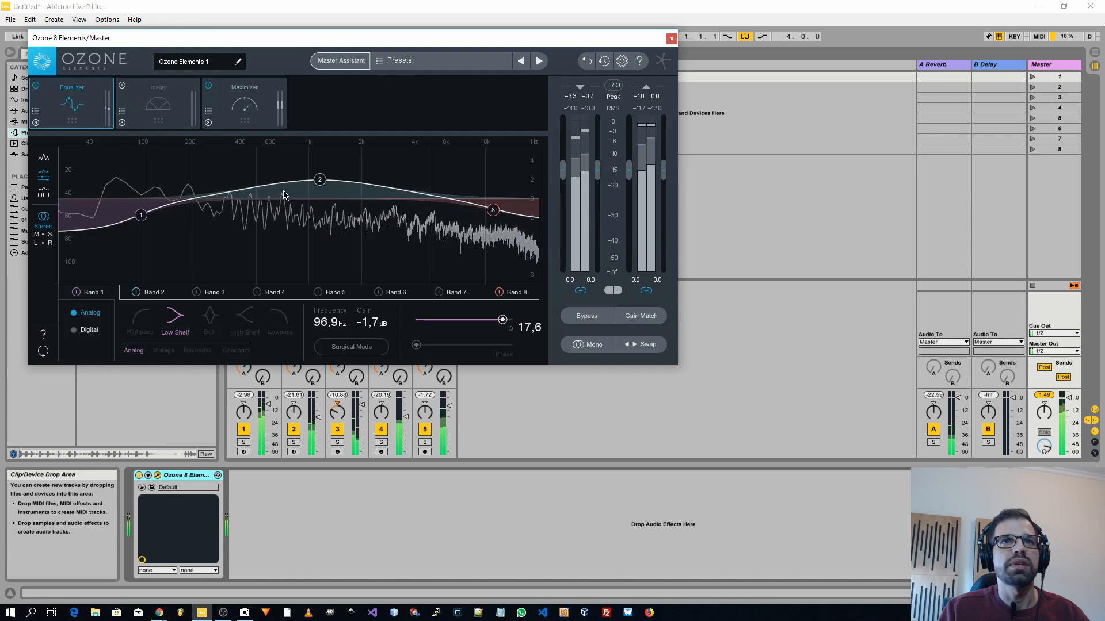
- Enable Ozone's Imager with Stereoize, try wider and narrower images, and set the width to about 8.1
left_click(159, 104)
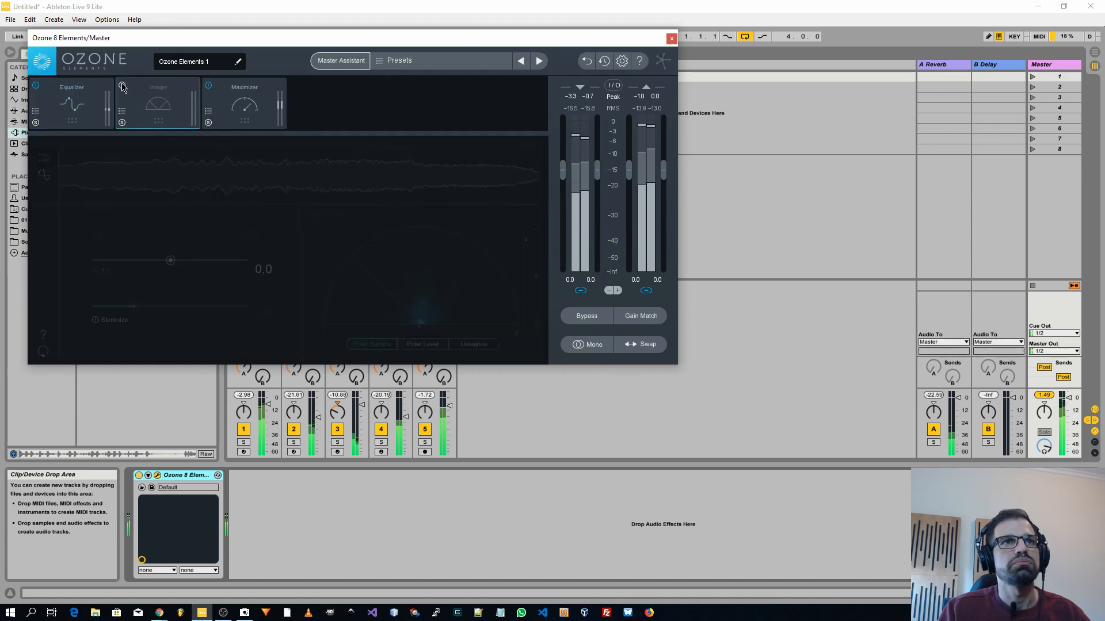
left_click(114, 320)
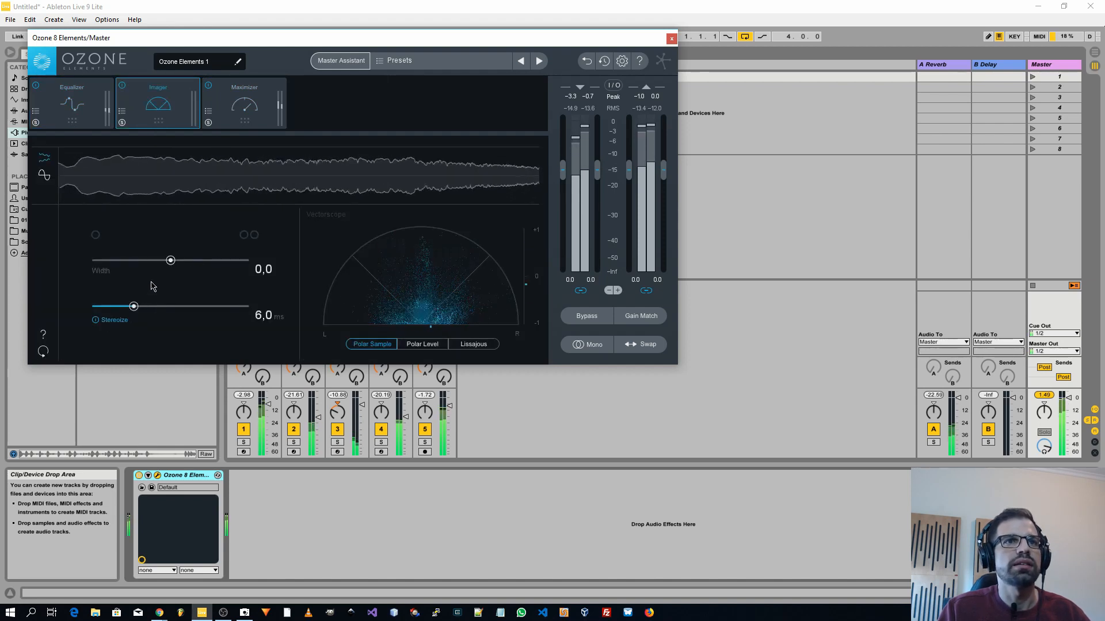
left_click_drag(171, 260, 176, 264)
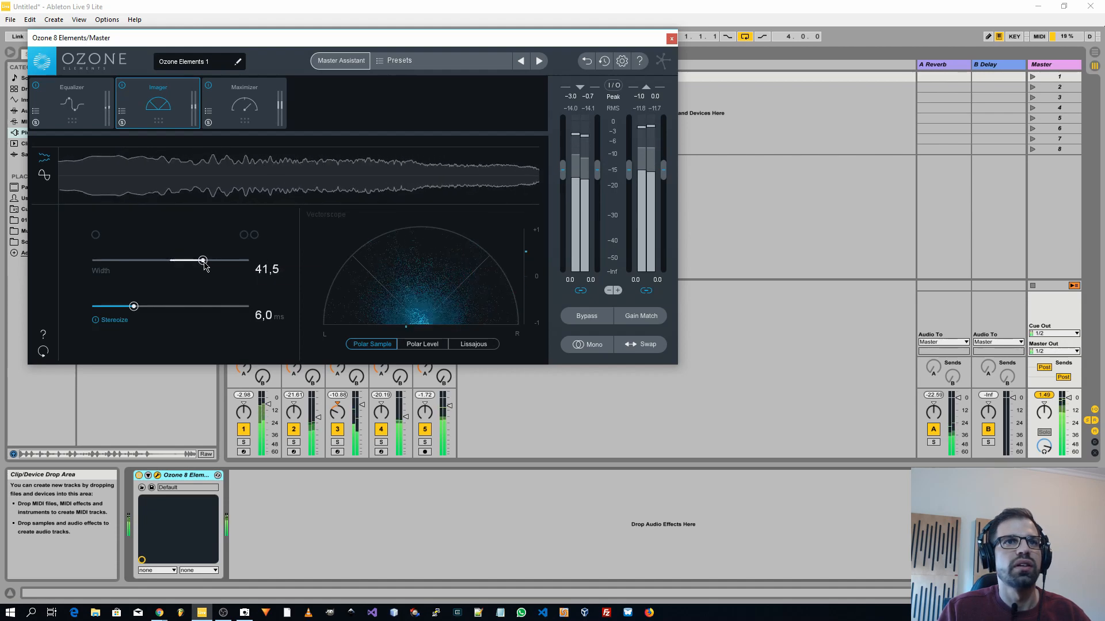
left_click_drag(169, 269, 100, 269)
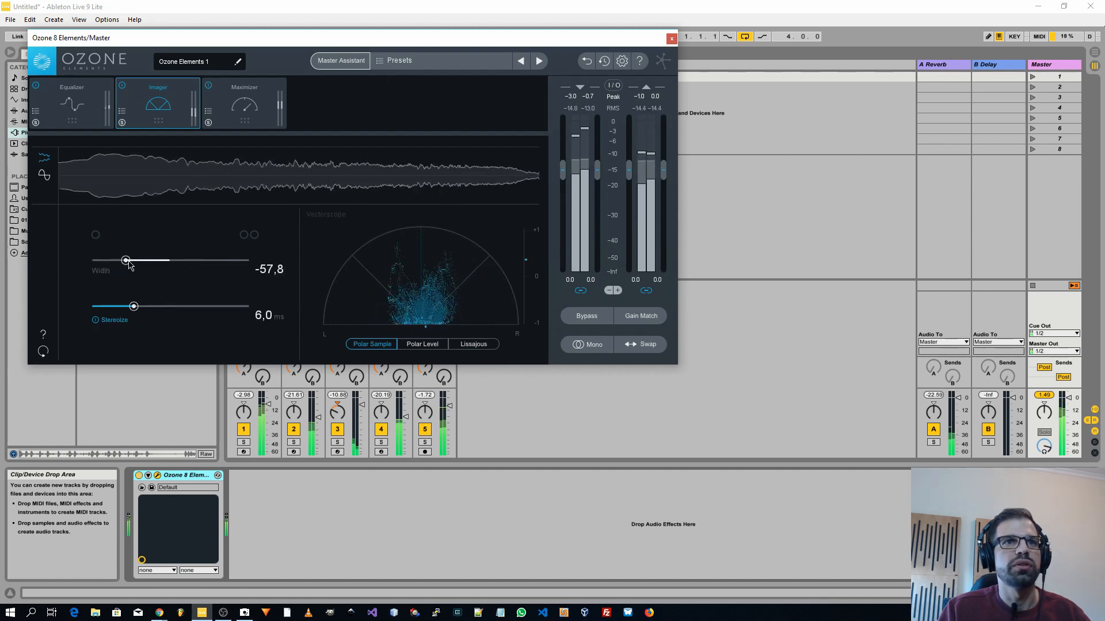
left_click_drag(128, 262, 177, 261)
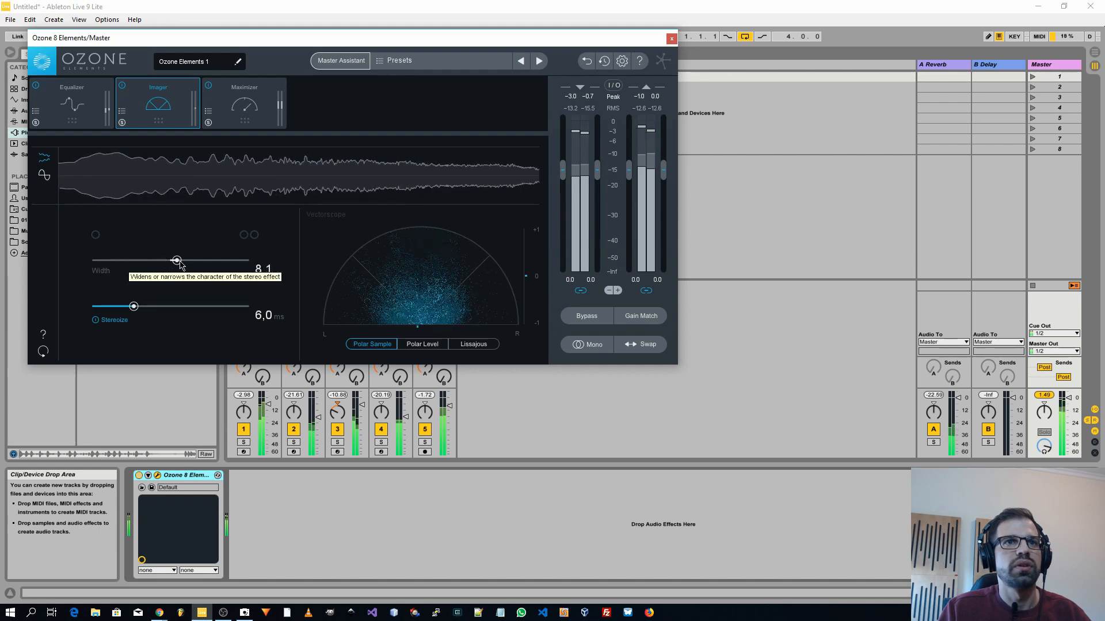
- Set Ozone's Maximizer ceiling to -0.2 dB and threshold to -5.0 dB, and close the plug-in window
left_click(244, 103)
left_click_drag(223, 243, 226, 234)
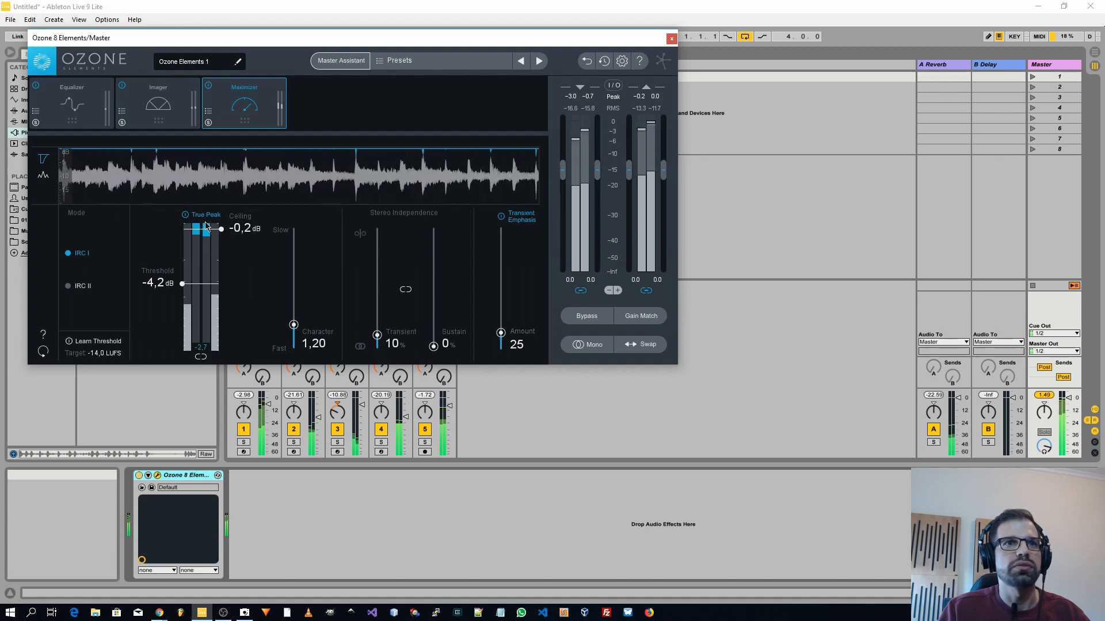
left_click_drag(182, 285, 182, 293)
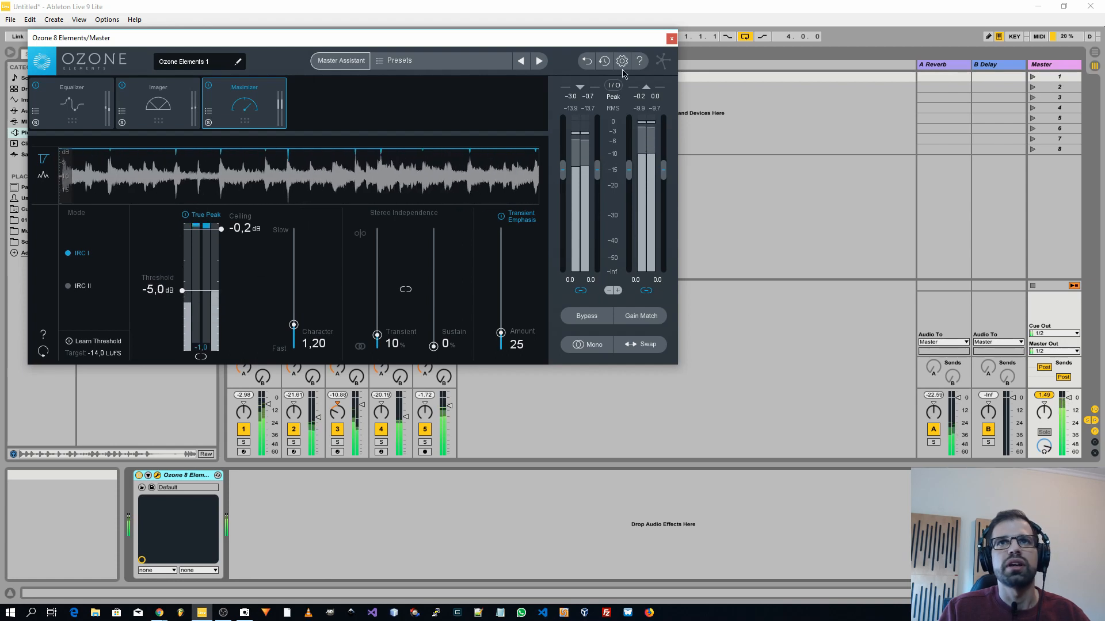
left_click(672, 39)
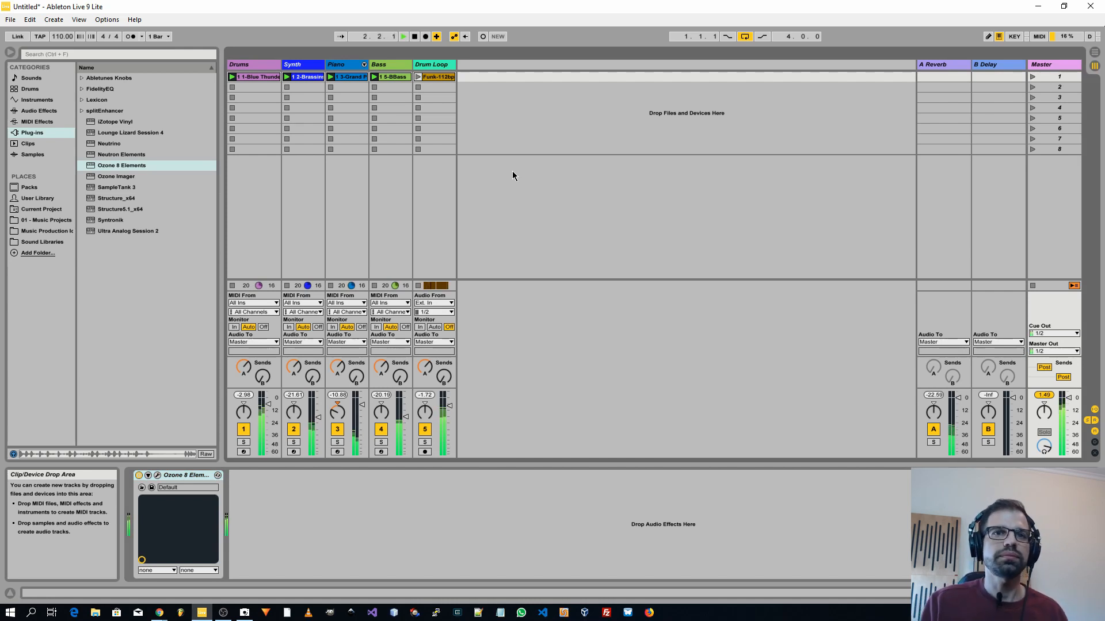
- Stop playback in the Arrangement View and return the tracks to playing their arrangement clips
key("Tab")
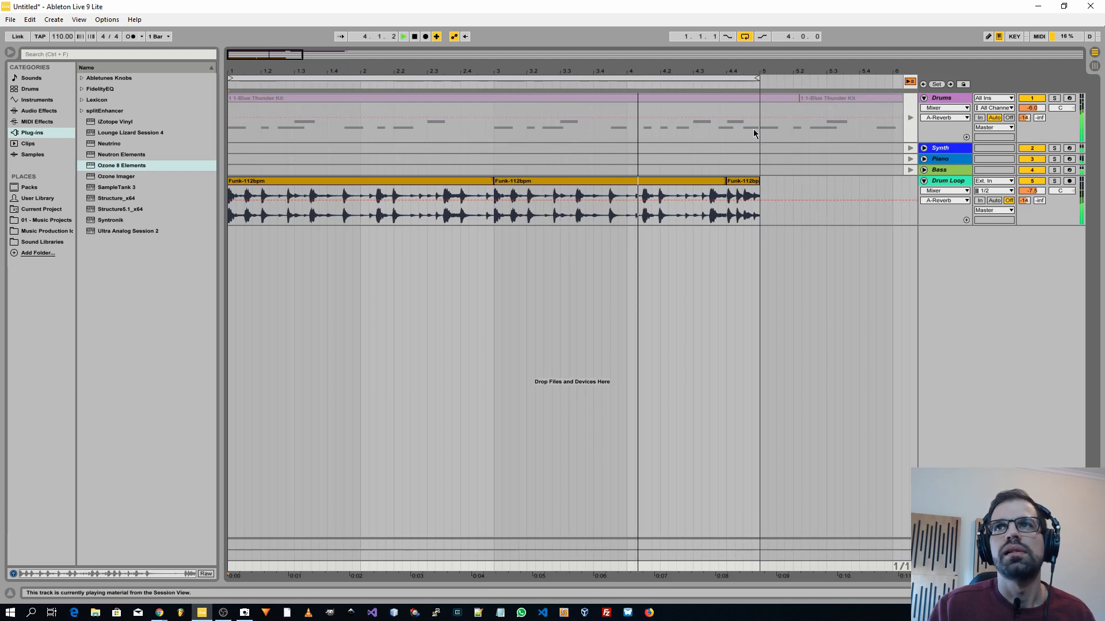
left_click(1094, 67)
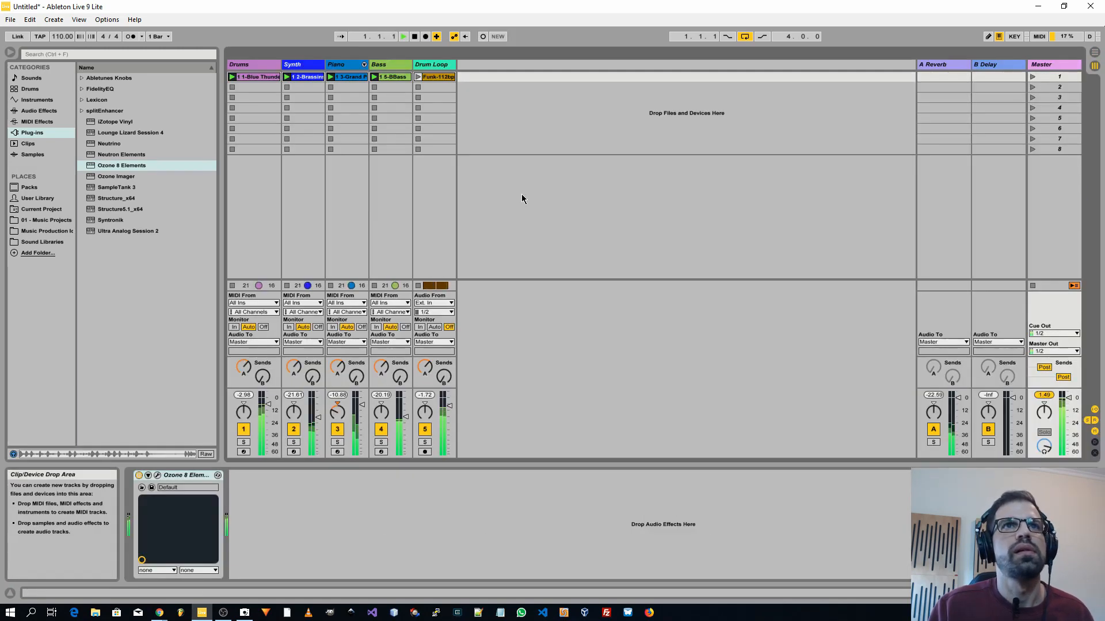
key("Tab")
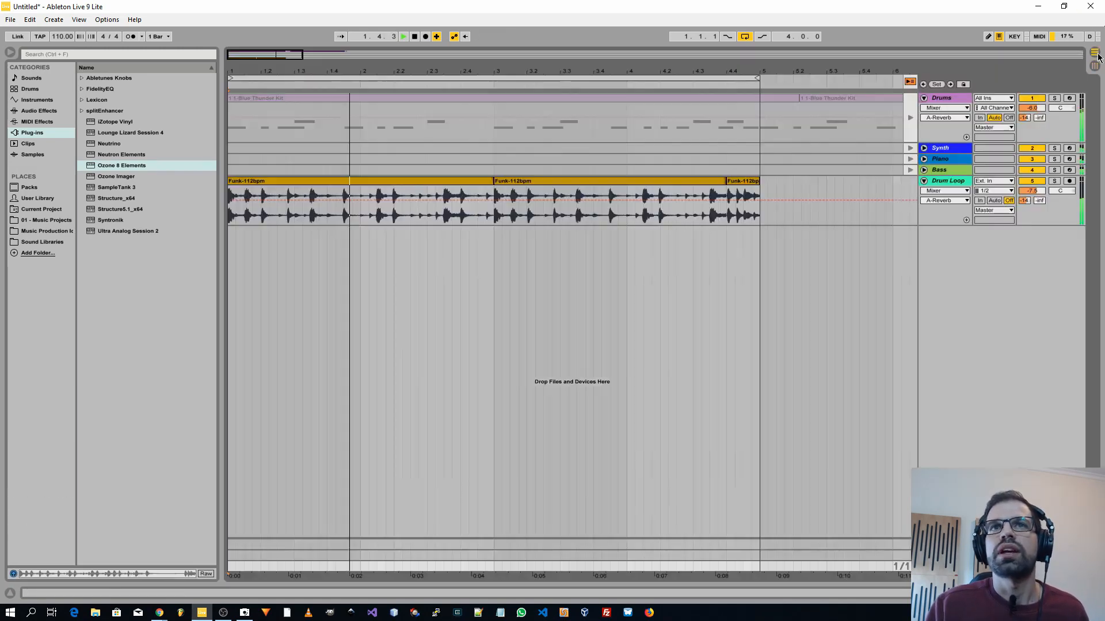
key("space")
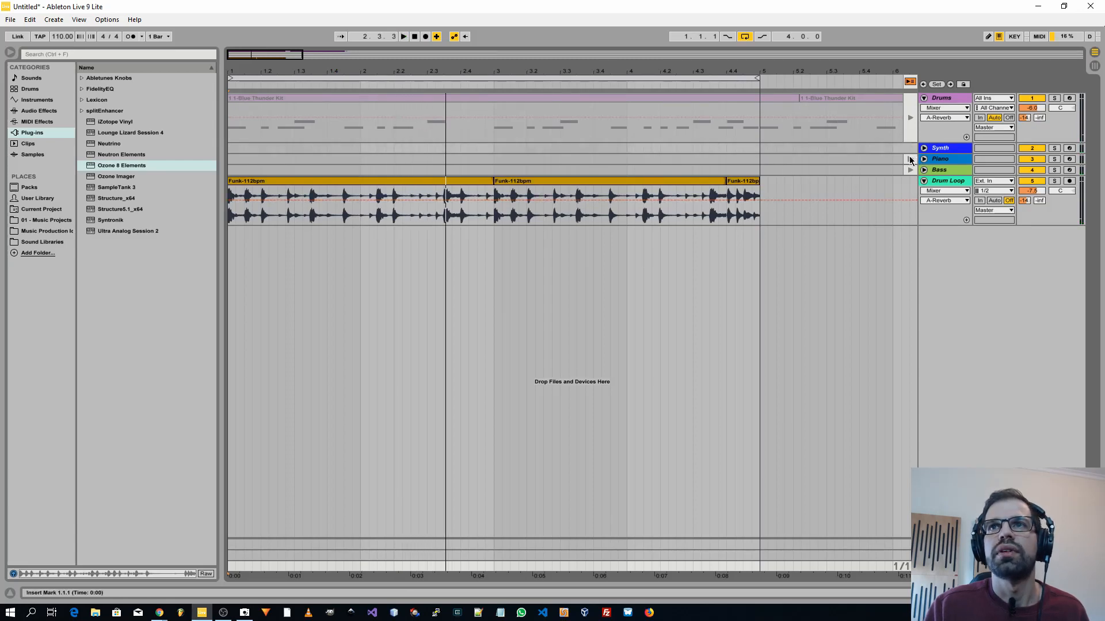
left_click(910, 119)
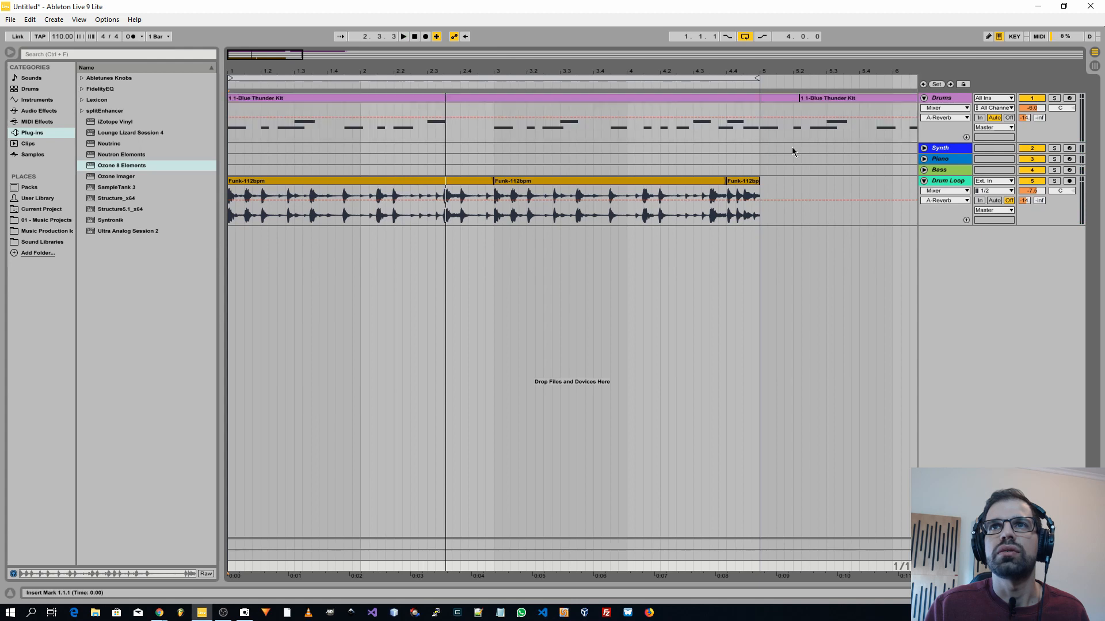
- Delete both Blue Thunder Kit clips from the Drums track in the arrangement
scroll(661, 127, "right", 2)
scroll(662, 128, "right", 2)
scroll(660, 127, "left", 3)
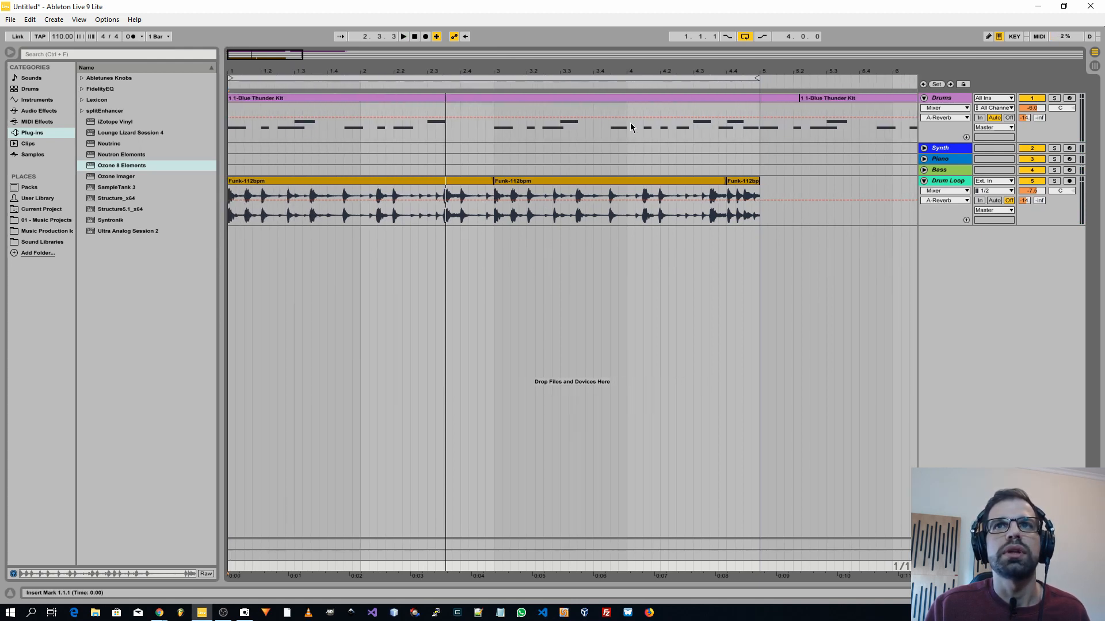
scroll(639, 124, "right", 3)
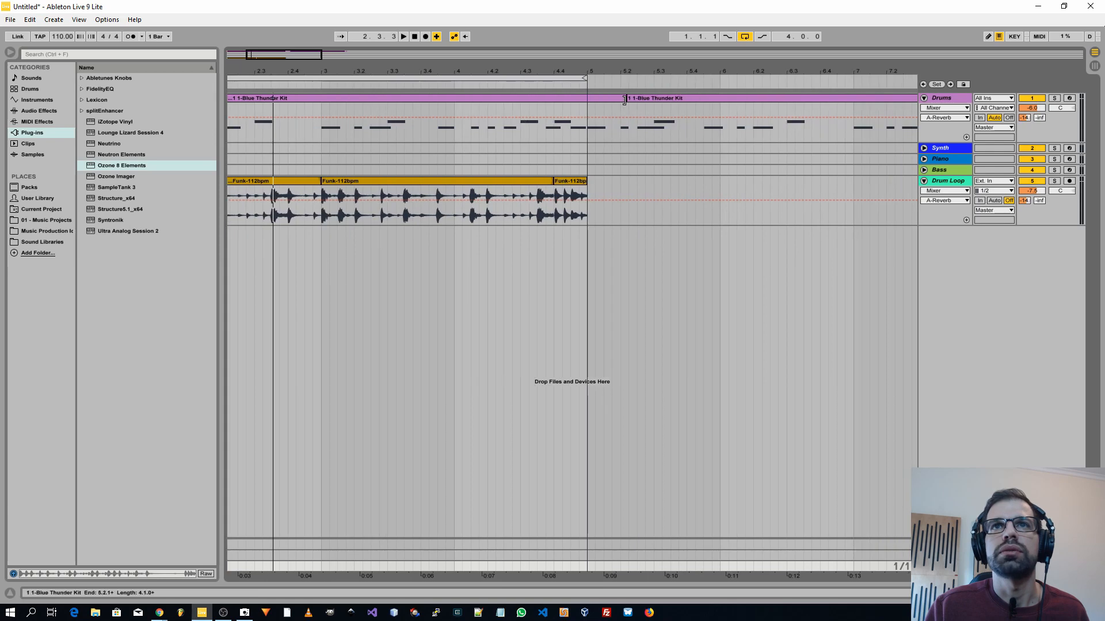
left_click(625, 100)
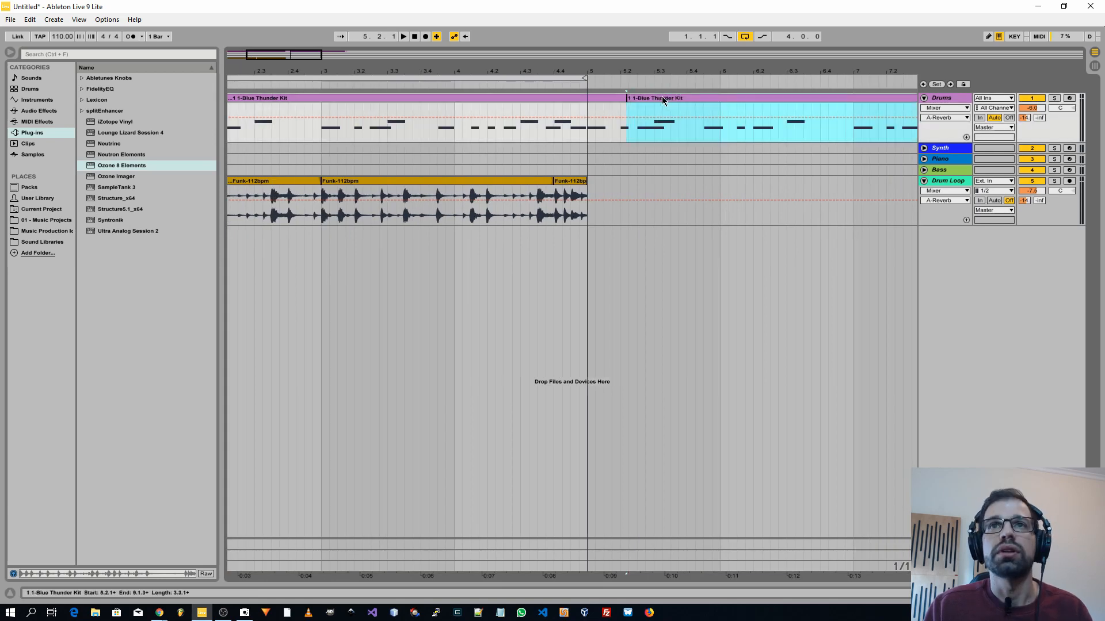
key("Delete")
key("Delete")
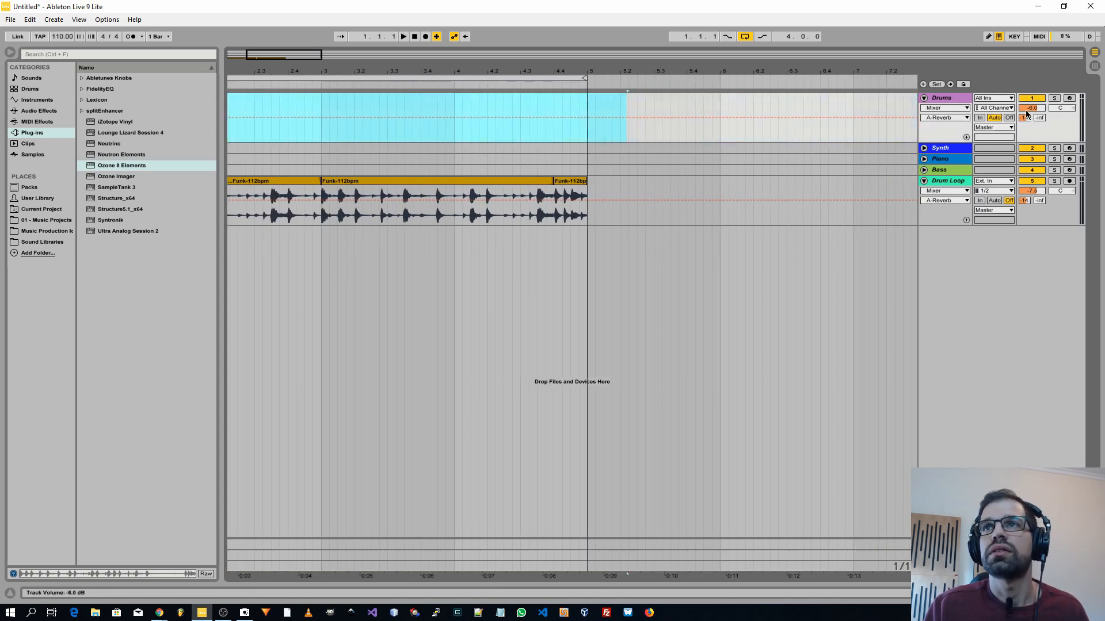
- Copy the drums, synth, piano and bass clips from the Session View to bar 1 of the arrangement and fold the Drums and Drum Loop tracks
left_click(1094, 67)
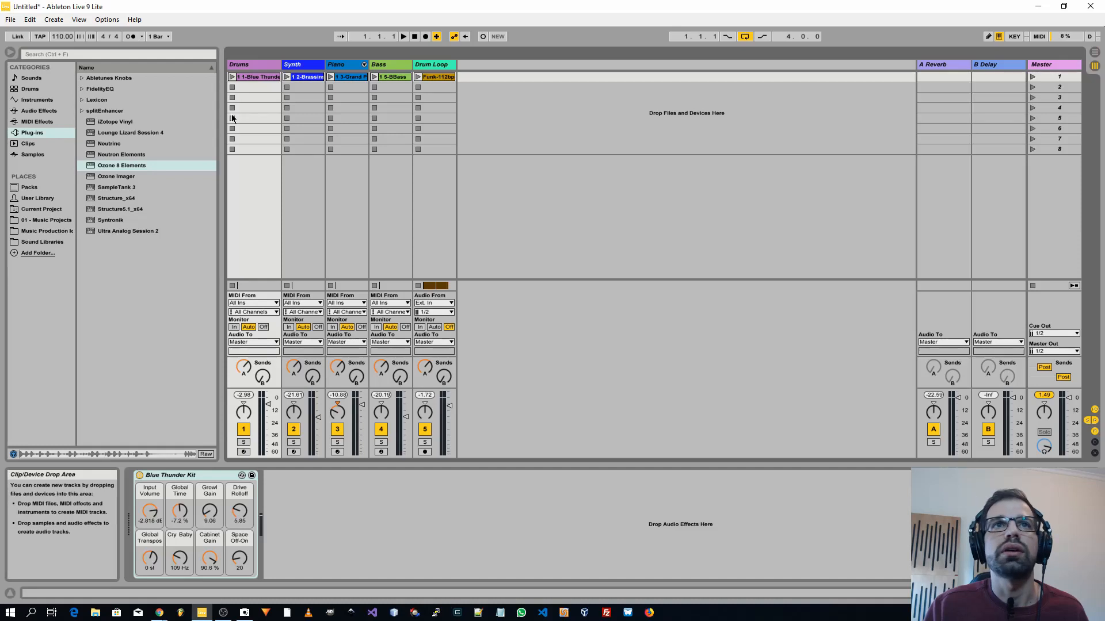
left_click(399, 78)
left_click_drag(1102, 57, 229, 128)
left_click(809, 130)
left_click(923, 99)
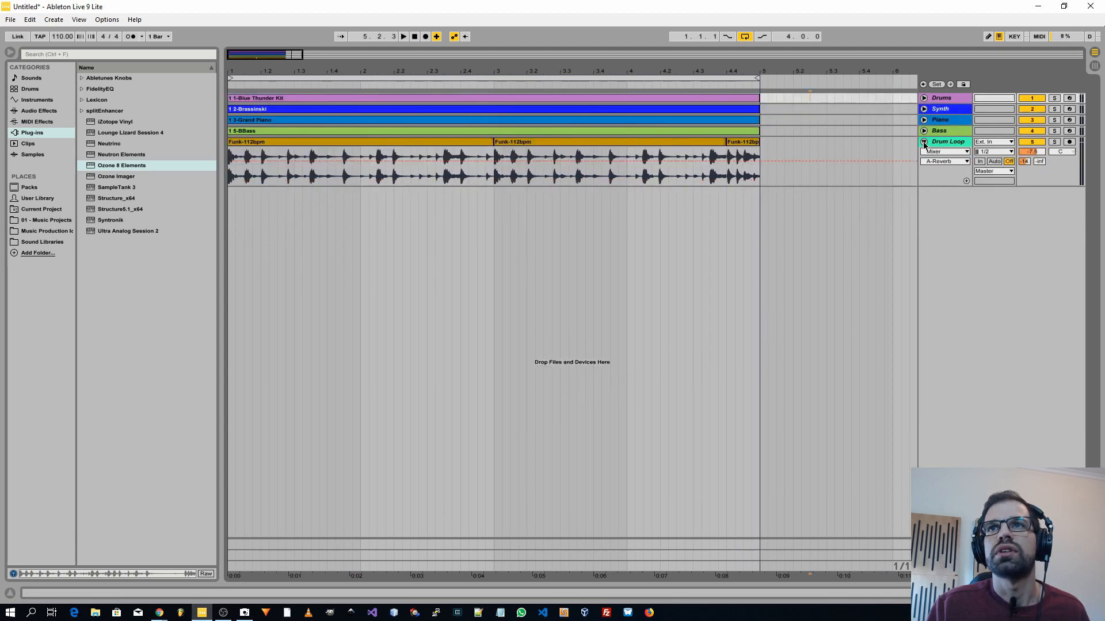
left_click(924, 143)
- Play the arrangement from the beginning to hear all five tracks together
key("space")
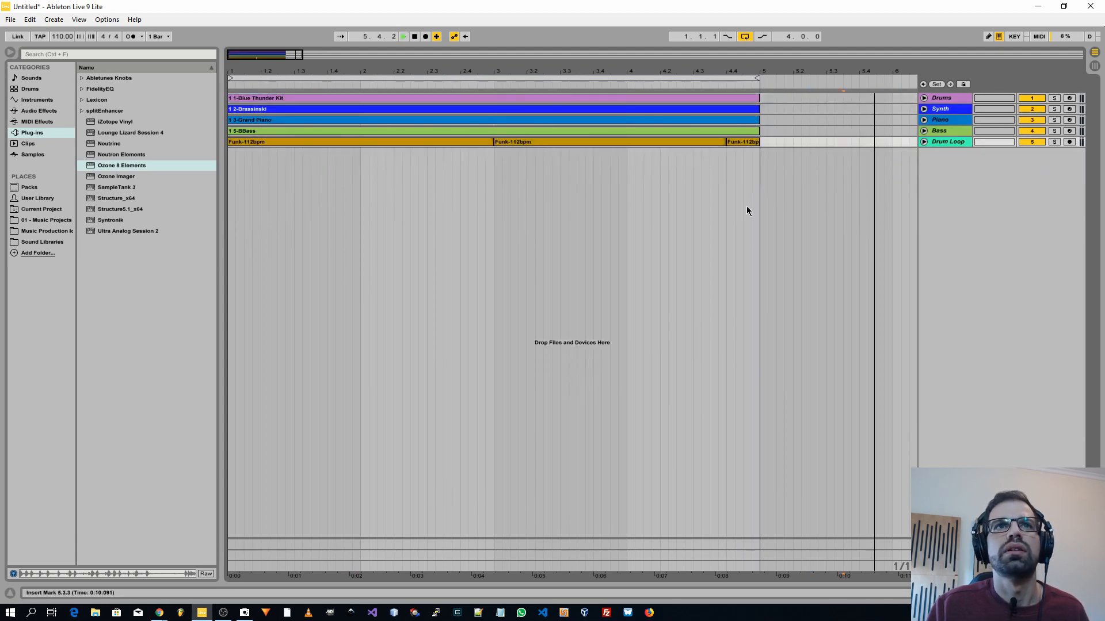
left_click(414, 38)
left_click(414, 38)
key("space")
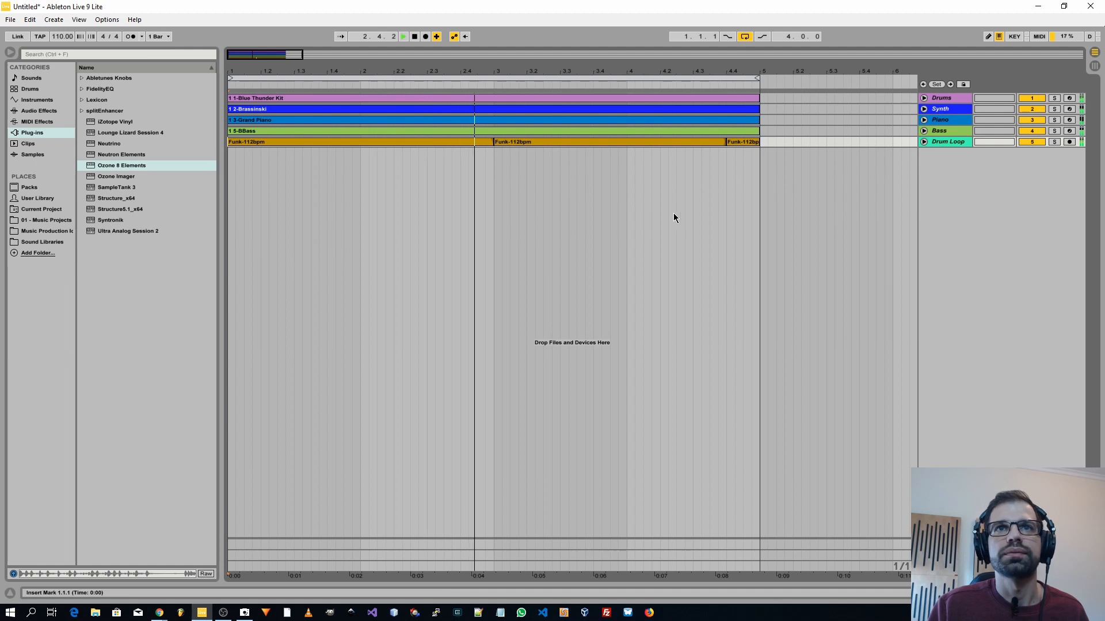
- Unfold the Drums, Synth, Piano, Bass and Drum Loop tracks to show their clip contents
left_click(924, 98)
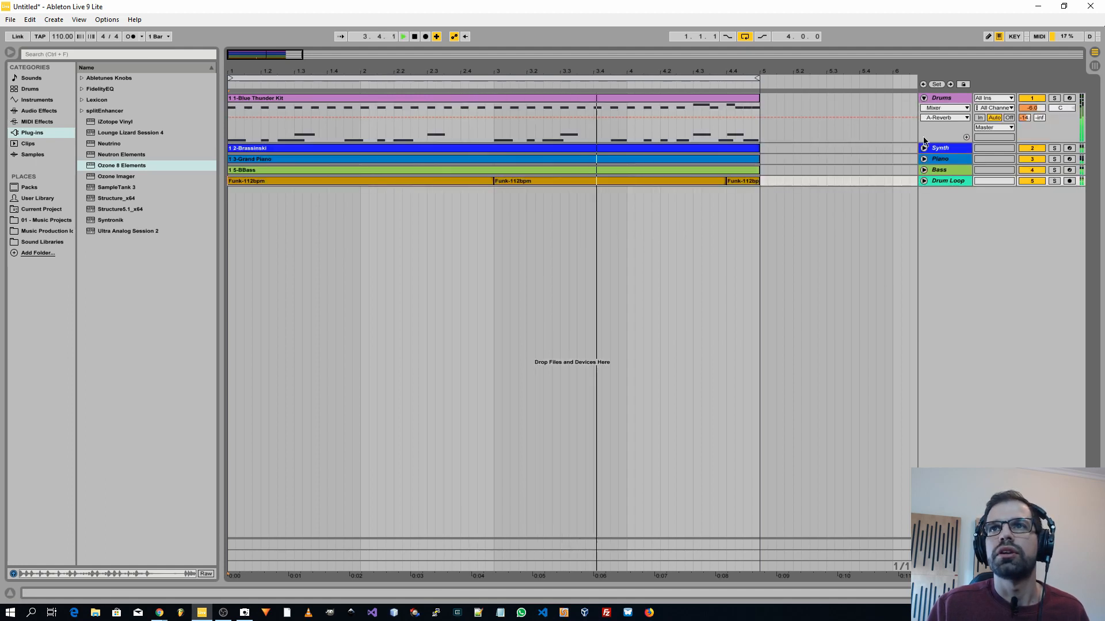
left_click(924, 148)
left_click(923, 198)
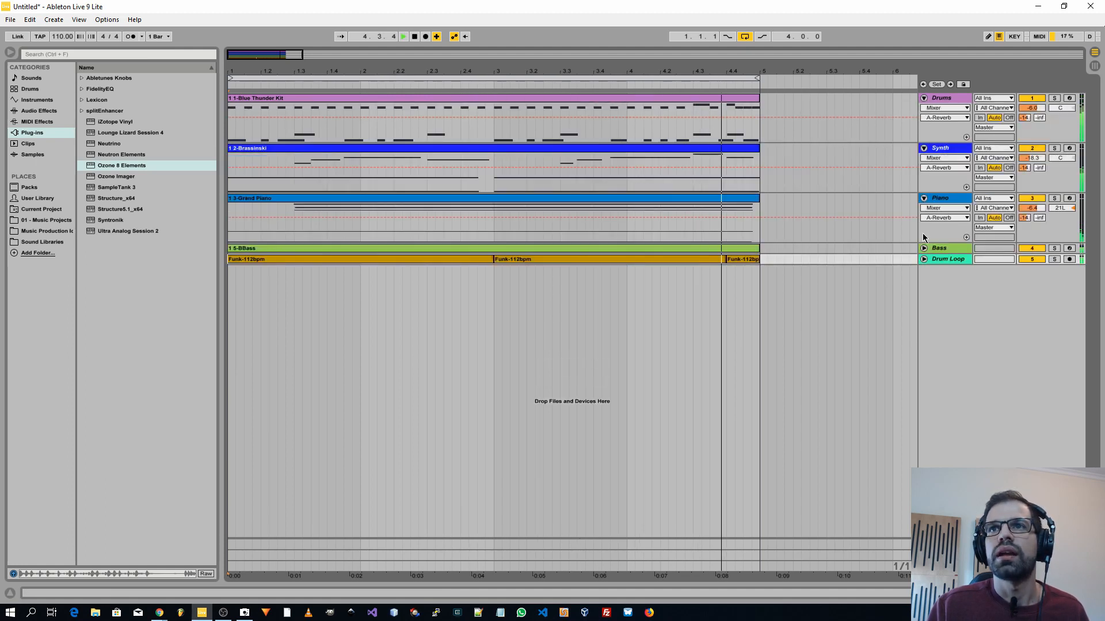
left_click(924, 248)
left_click(924, 298)
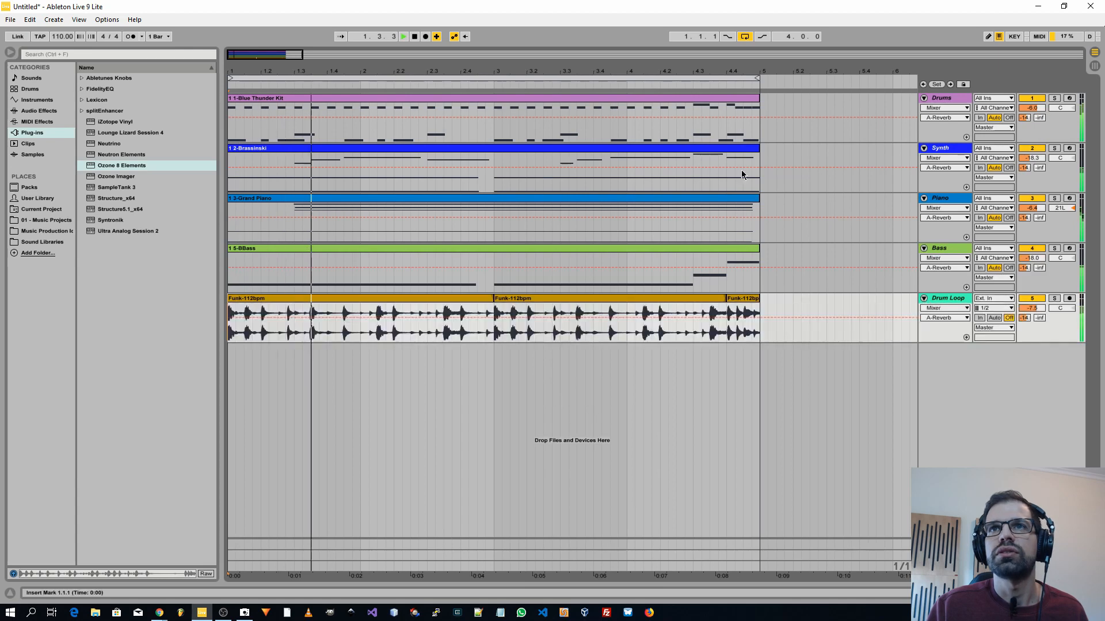
- Duplicate the four-bar block of clips on all five tracks four times, filling the arrangement up to bar 21
scroll(779, 191, "left", 2)
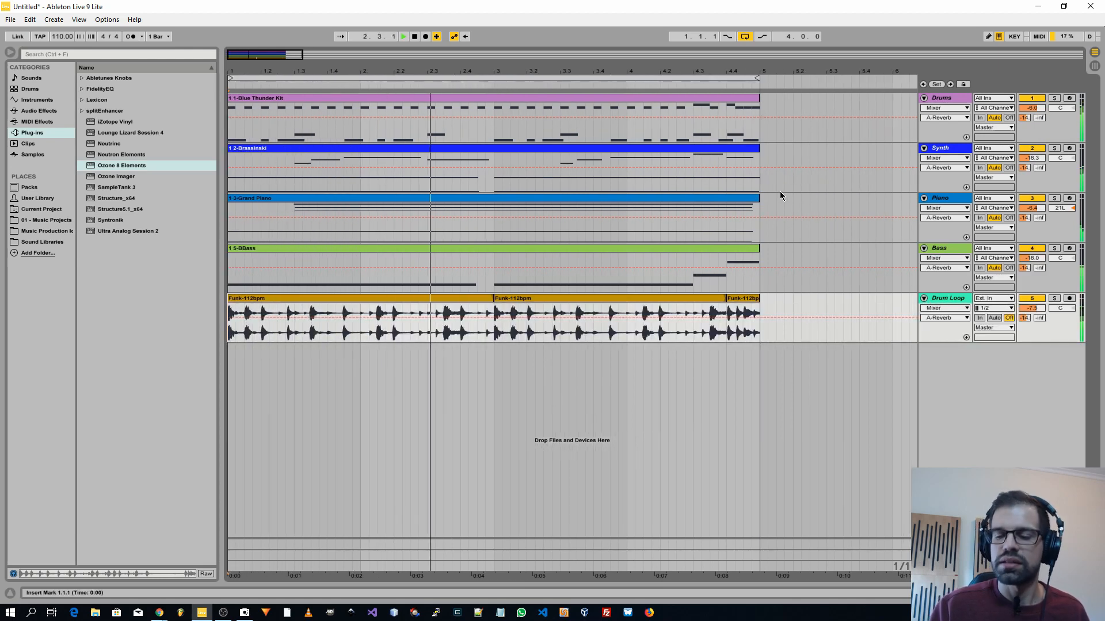
scroll(779, 191, "down", 5)
scroll(779, 191, "down", 2)
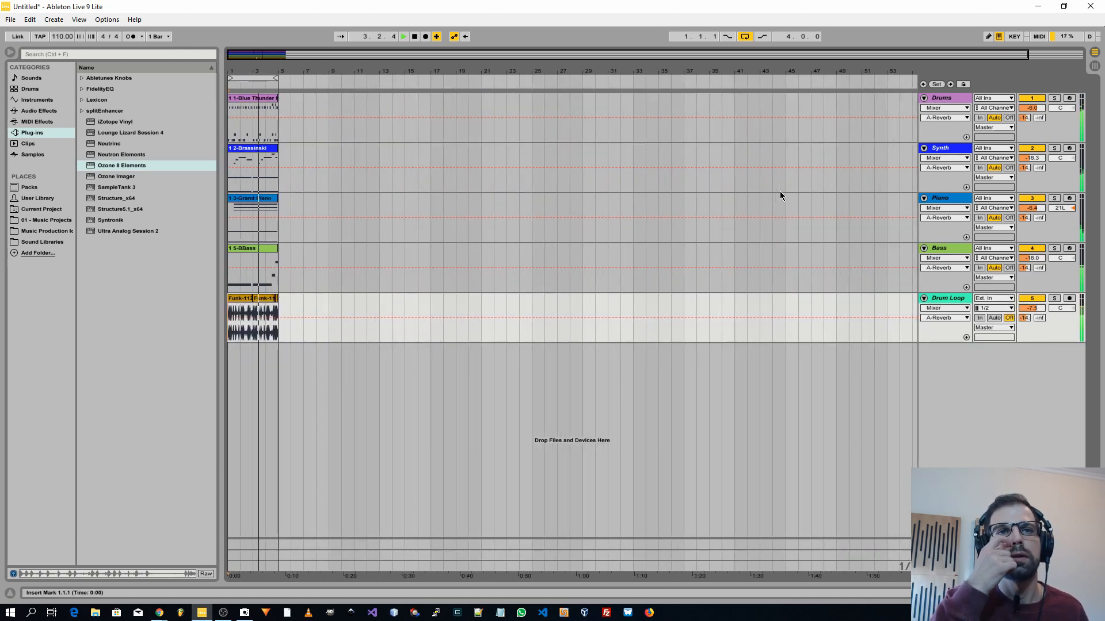
left_click_drag(281, 270, 197, 146)
left_click_drag(251, 99, 302, 102)
key("ctrl+d")
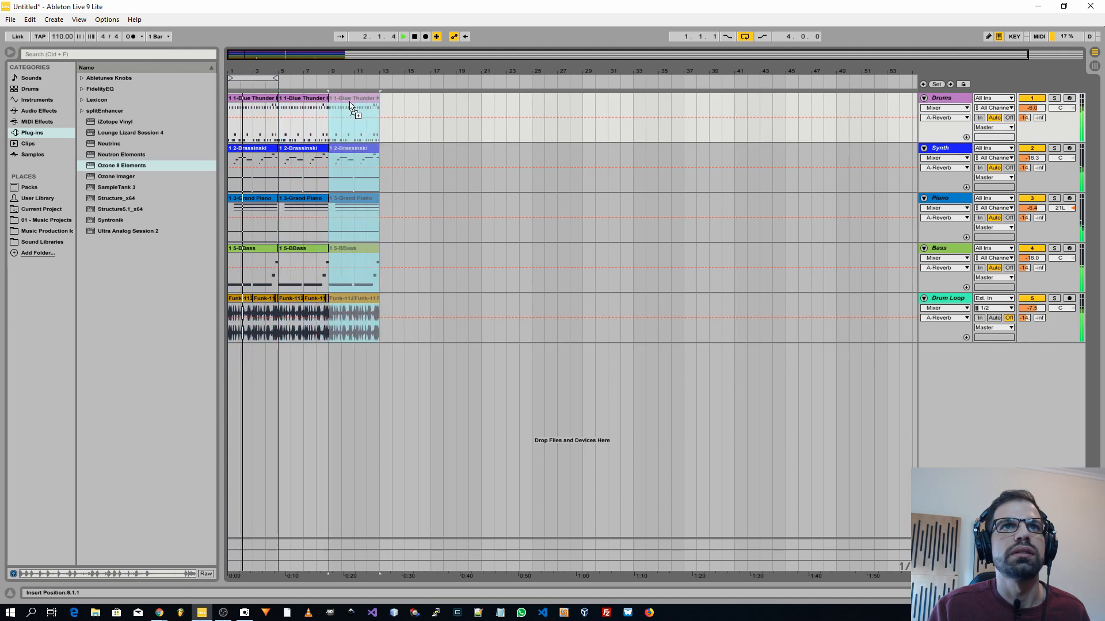
key("ctrl+d")
key("ctrl+d")
left_click(543, 134)
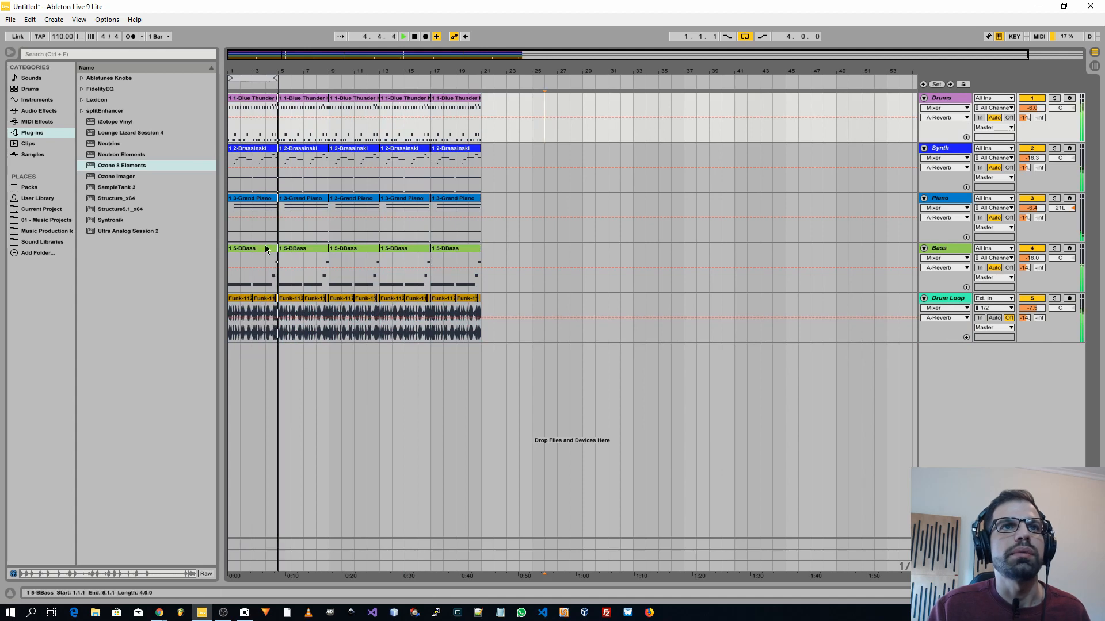
- Delete the first four-bar clip from the Synth, Piano and Bass tracks
left_click(253, 151)
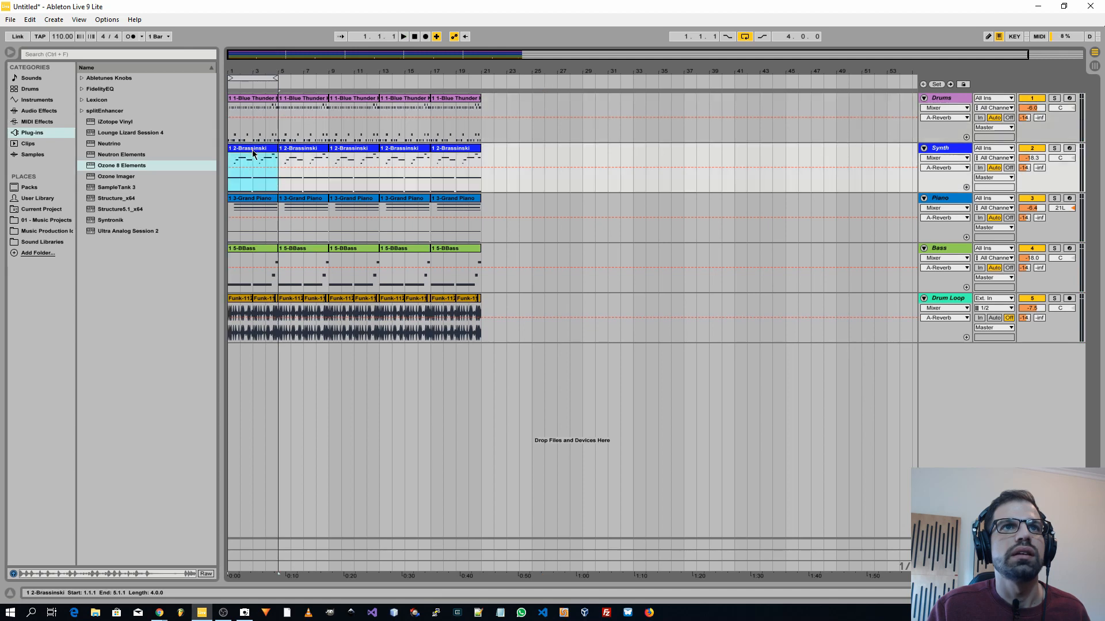
key("Delete")
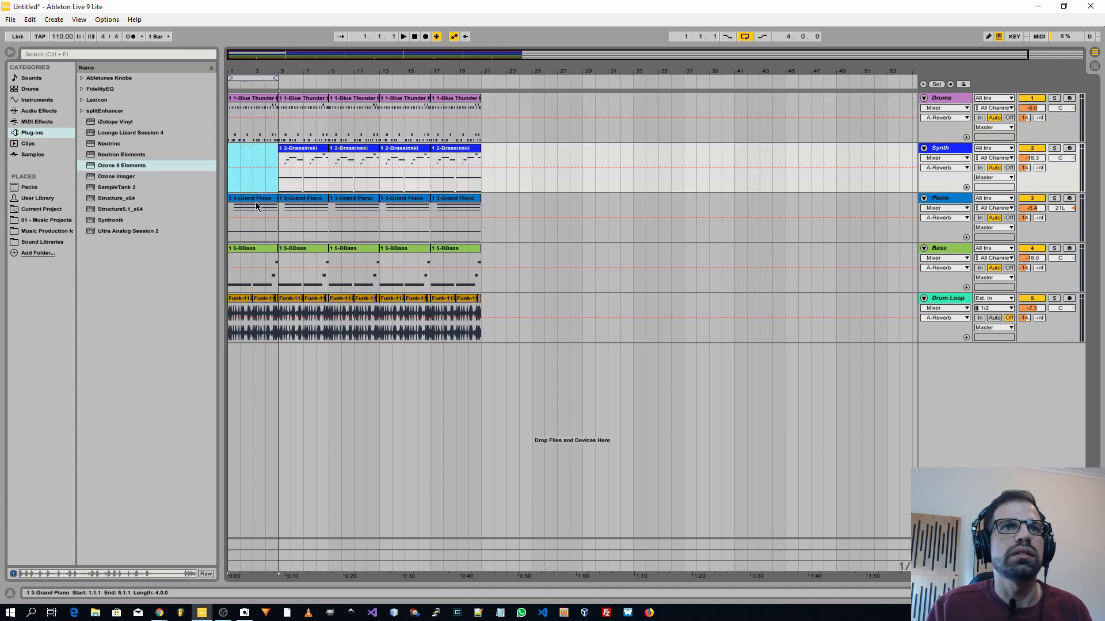
left_click(258, 207)
key("Delete")
left_click(254, 247)
key("Delete")
- Play the intro, delete the first four-bar Drums clip, and extend the arrangement loop to 20 bars
key("space")
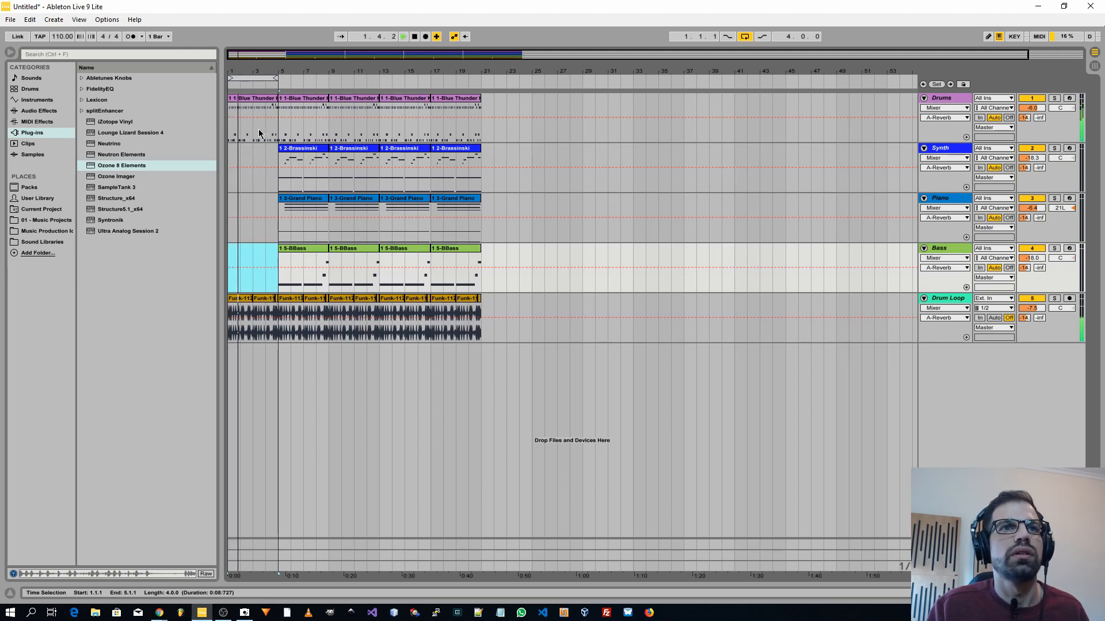
left_click(247, 180)
left_click(256, 119)
key("Delete")
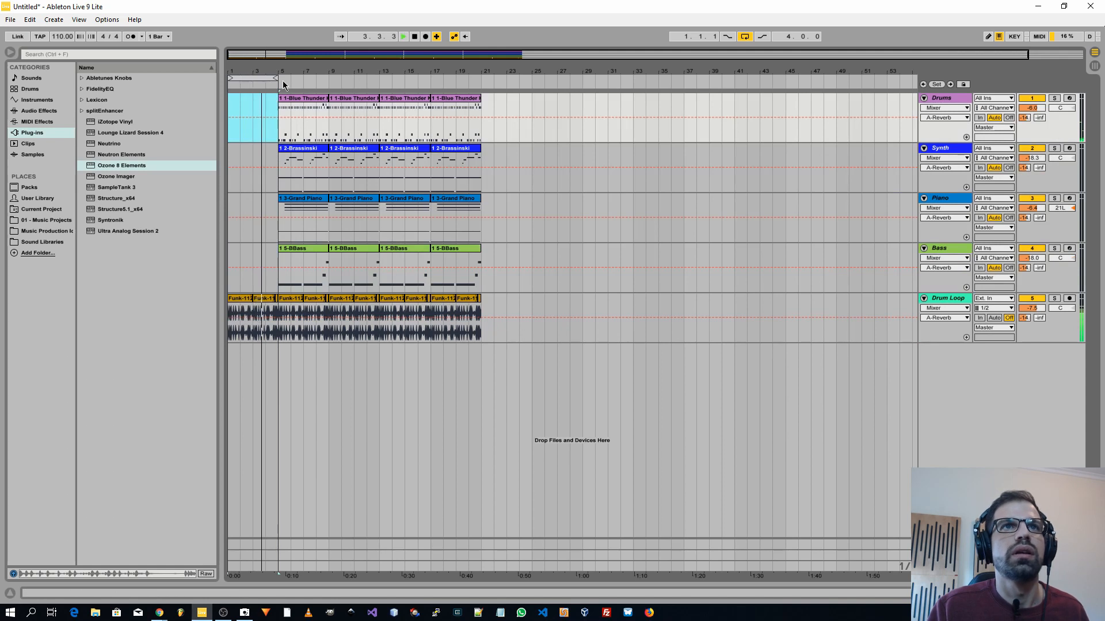
left_click_drag(276, 78, 481, 78)
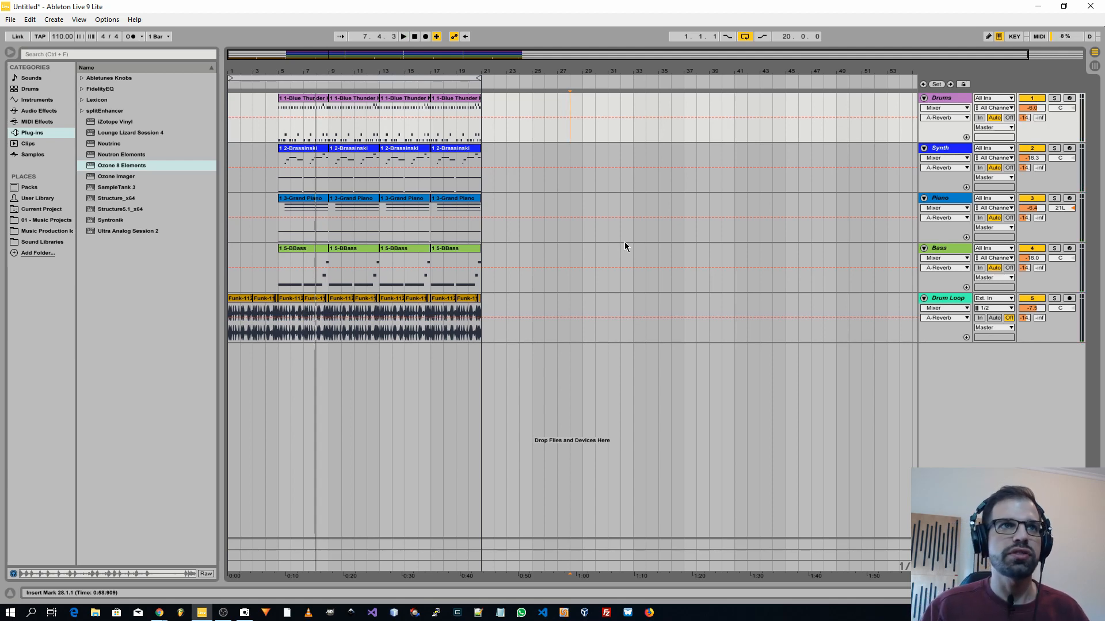
- Browse the Instruments, Audio Effects and MIDI Effects categories and collapse the Instrument Rack folder to examine the available devices
left_click(40, 111)
left_click(45, 100)
left_click(49, 122)
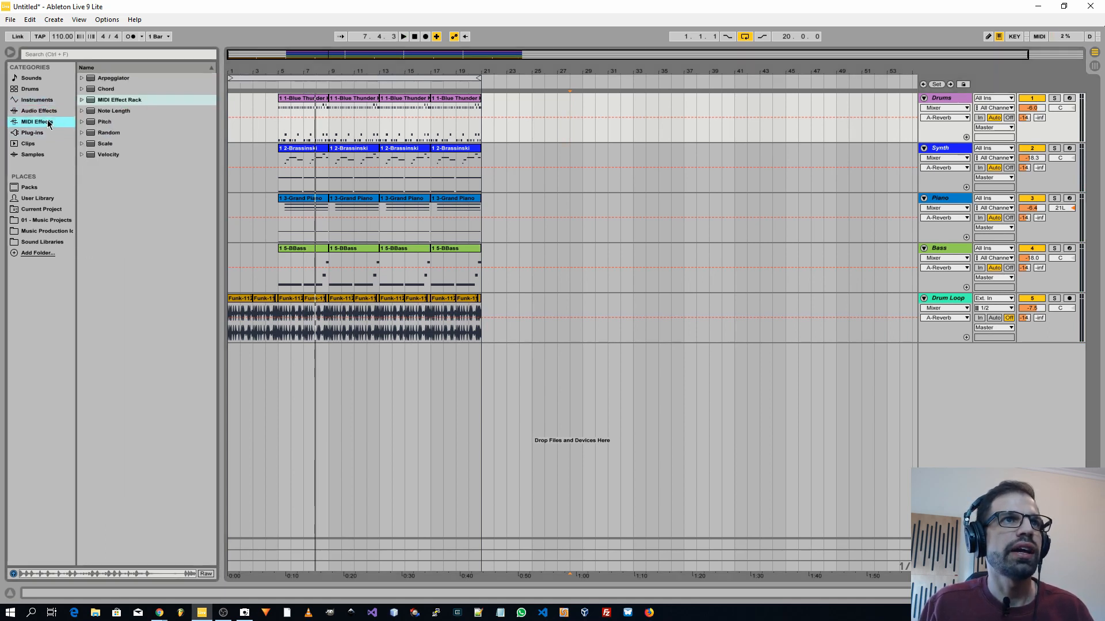
left_click(51, 100)
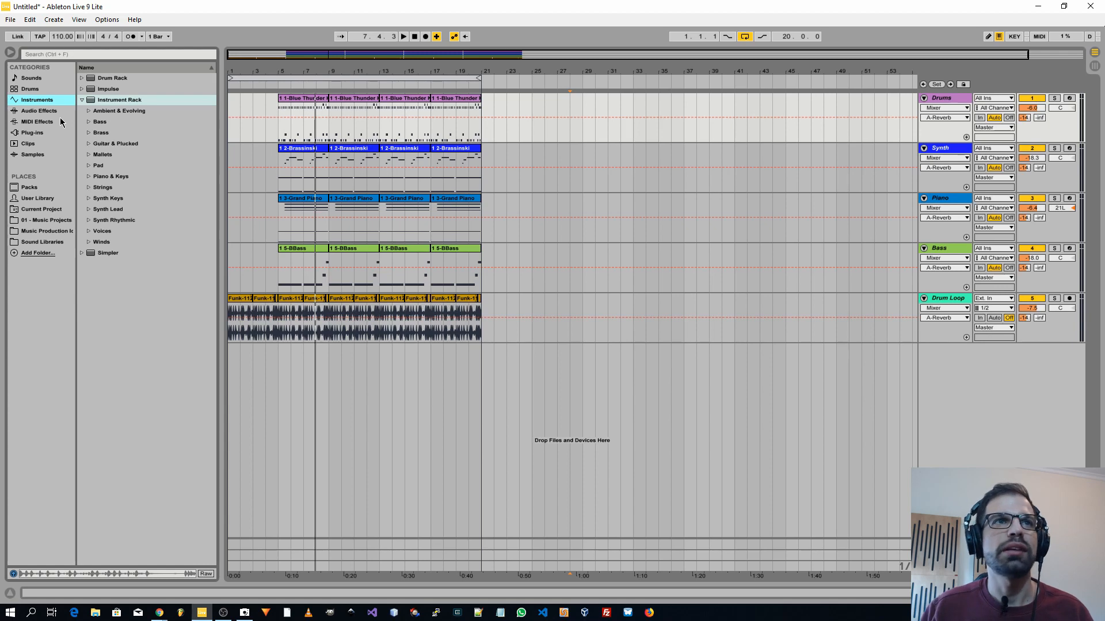
left_click(38, 111)
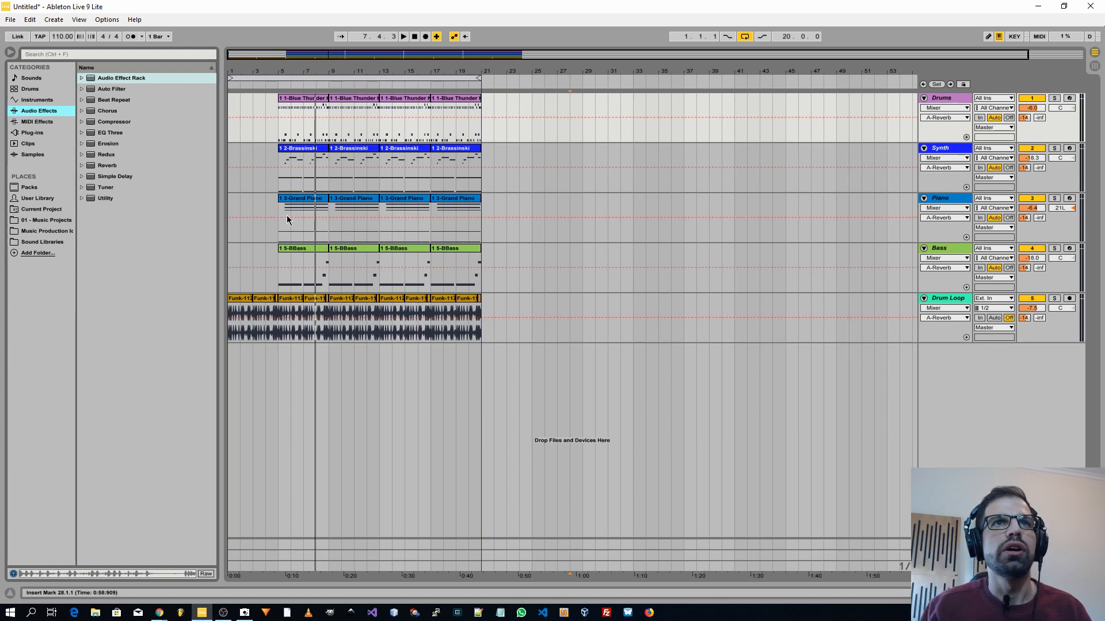
left_click(37, 122)
left_click(46, 111)
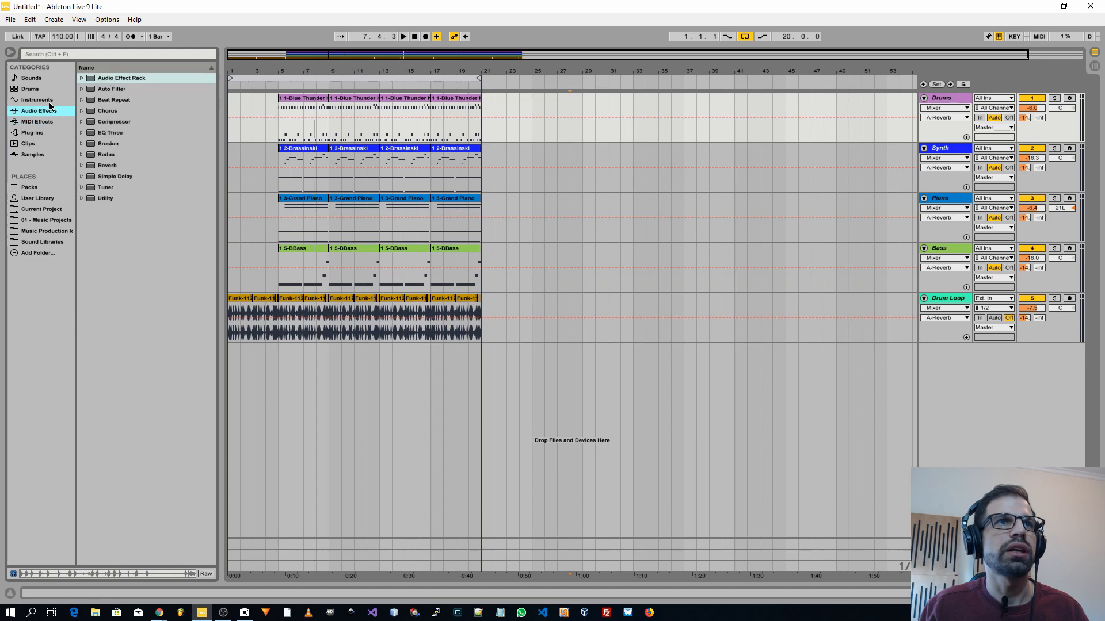
left_click(49, 101)
left_click(82, 100)
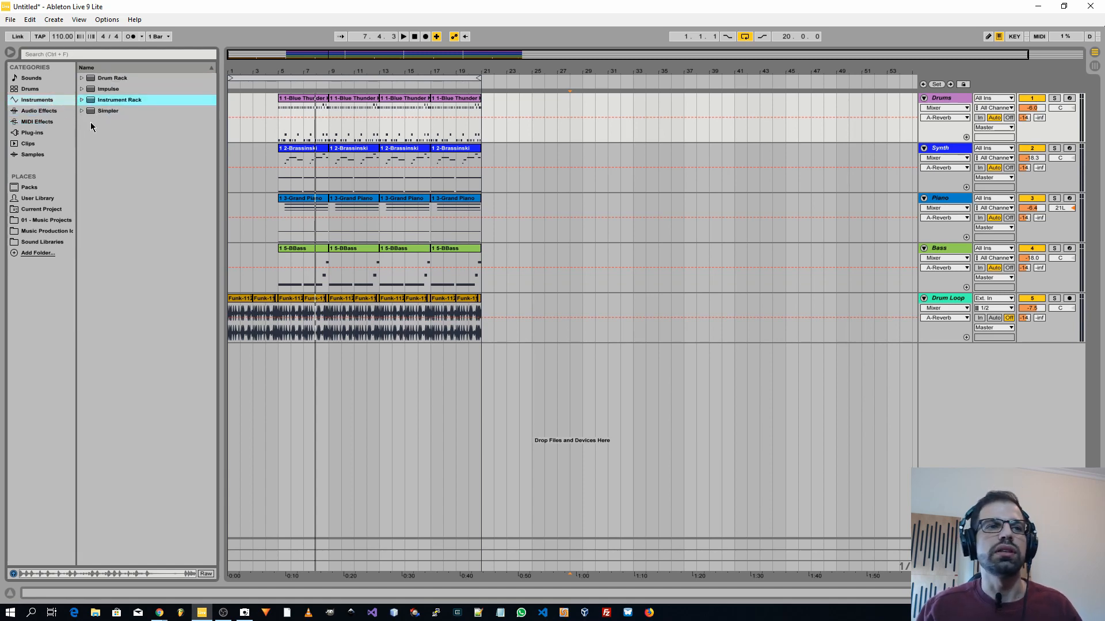